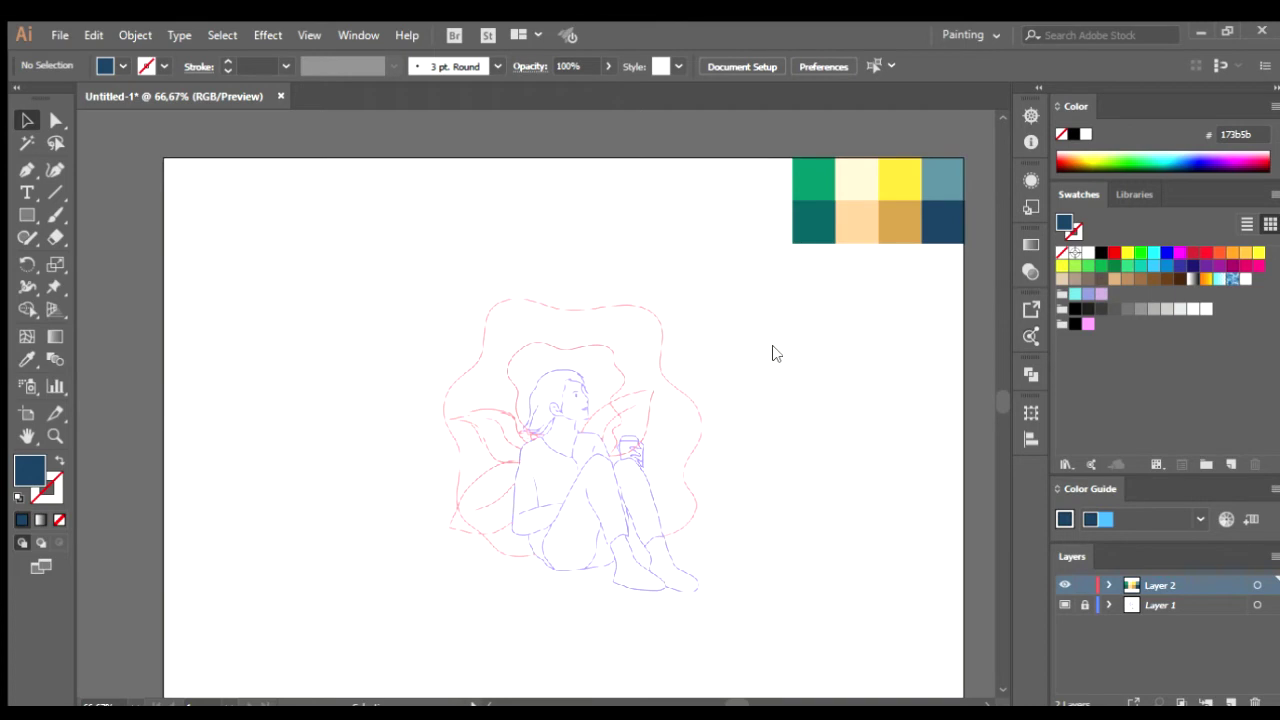
# - Fit the seated-girl sketch artboard in the view
pyautogui.moveTo(740, 444); pyautogui.dragTo(729, 343)
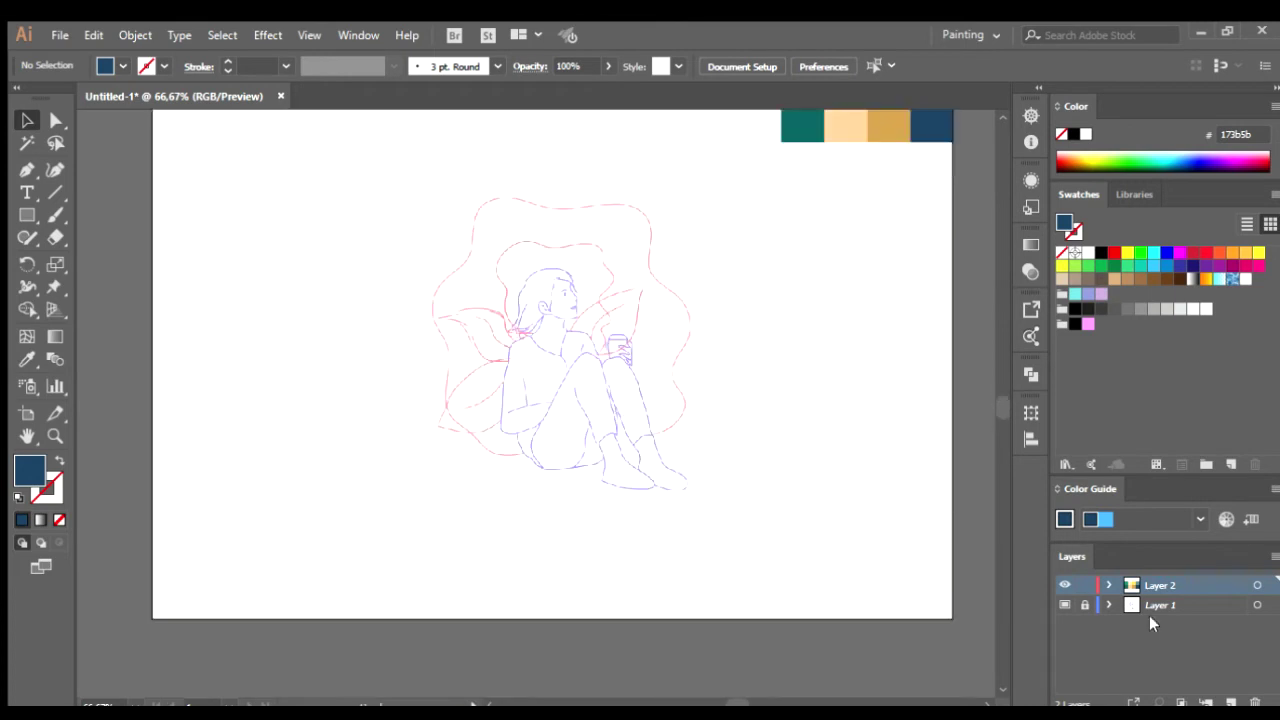
pyautogui.hotkey('ctrl', '0')
pyautogui.scroll(2, 544, 383)
pyautogui.scroll(2, 544, 383)
# - Switch to the Pen tool and zoom in close on the girl's face
pyautogui.press('p')
pyautogui.scroll(1, 535, 222)
pyautogui.moveTo(535, 222)
pyautogui.mouseDown()
pyautogui.moveTo(537, 314)
pyautogui.moveTo(600, 423)
pyautogui.mouseUp()
pyautogui.scroll(-3, 600, 423)
pyautogui.hotkey('ctrl', '1')
pyautogui.scroll(2, 551, 434)
pyautogui.scroll(1, 566, 357)
pyautogui.scroll(1, 566, 357)
# - Pen-draw the neck shape from below the ear down to the collar corner
pyautogui.moveTo(627, 496); pyautogui.dragTo(645, 396)
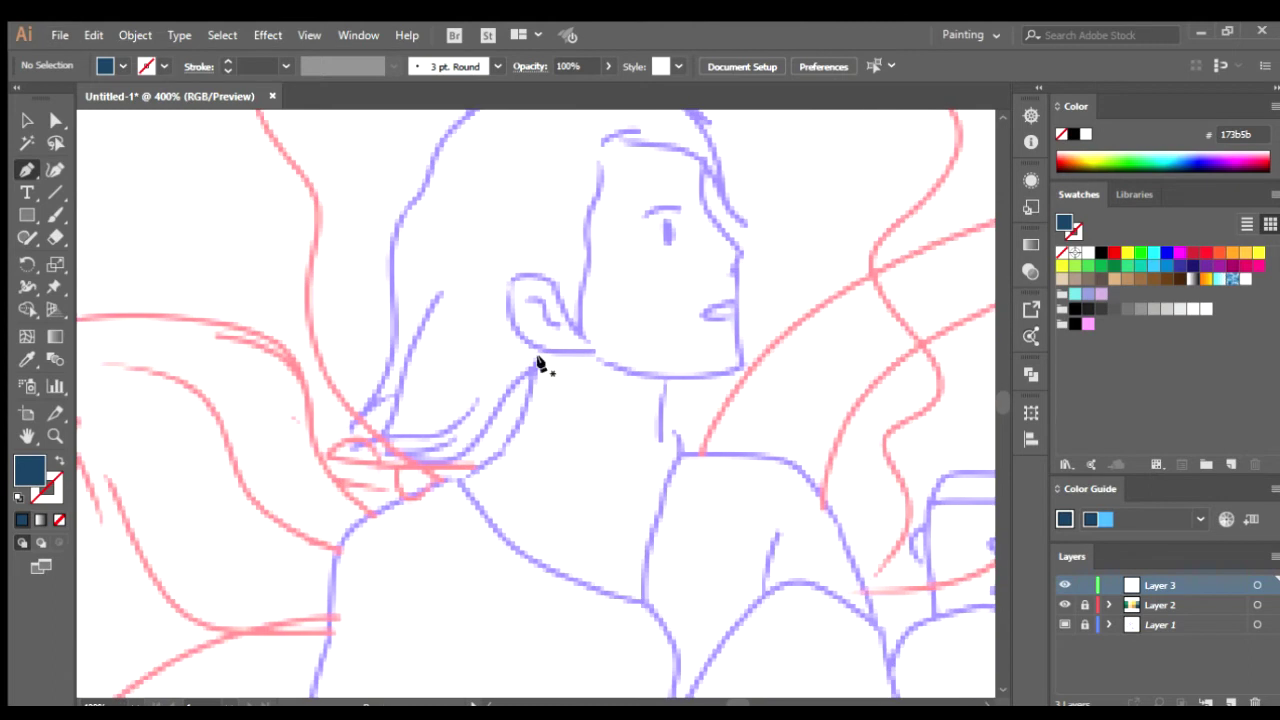
pyautogui.moveTo(534, 356)
pyautogui.mouseDown()
pyautogui.moveTo(464, 474)
pyautogui.moveTo(553, 573)
pyautogui.mouseUp()
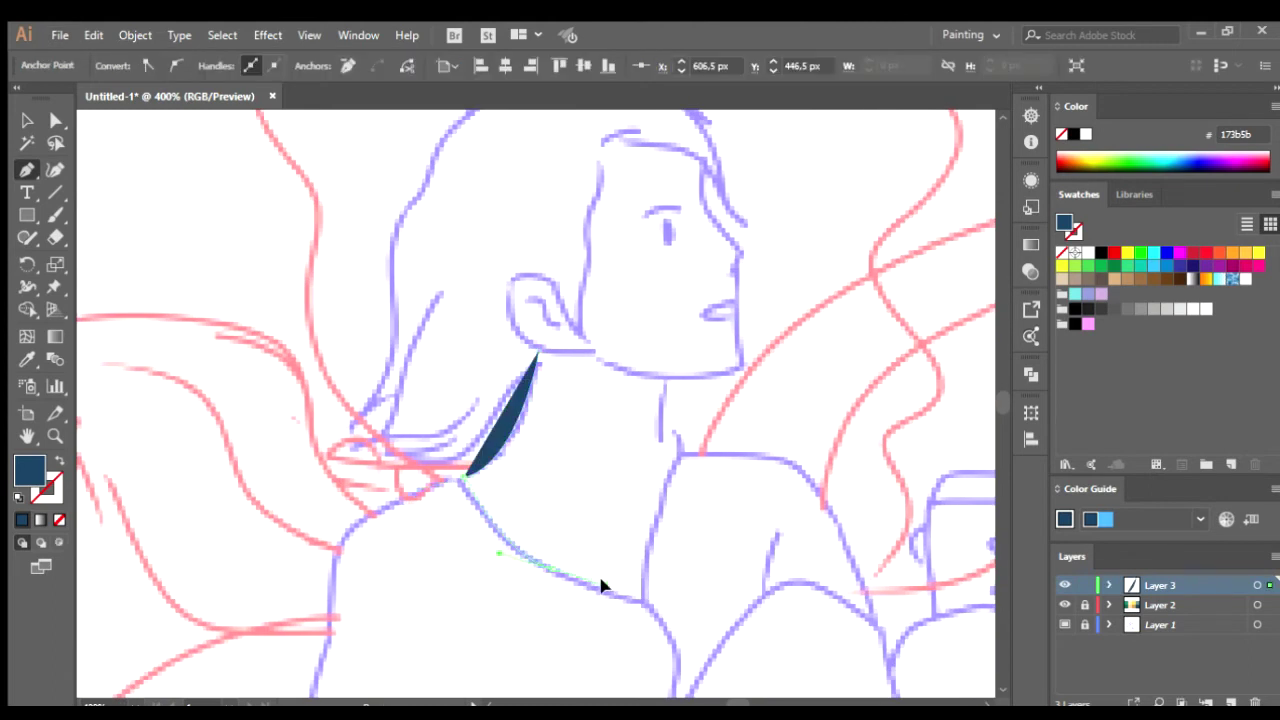
pyautogui.moveTo(644, 601); pyautogui.dragTo(641, 555)
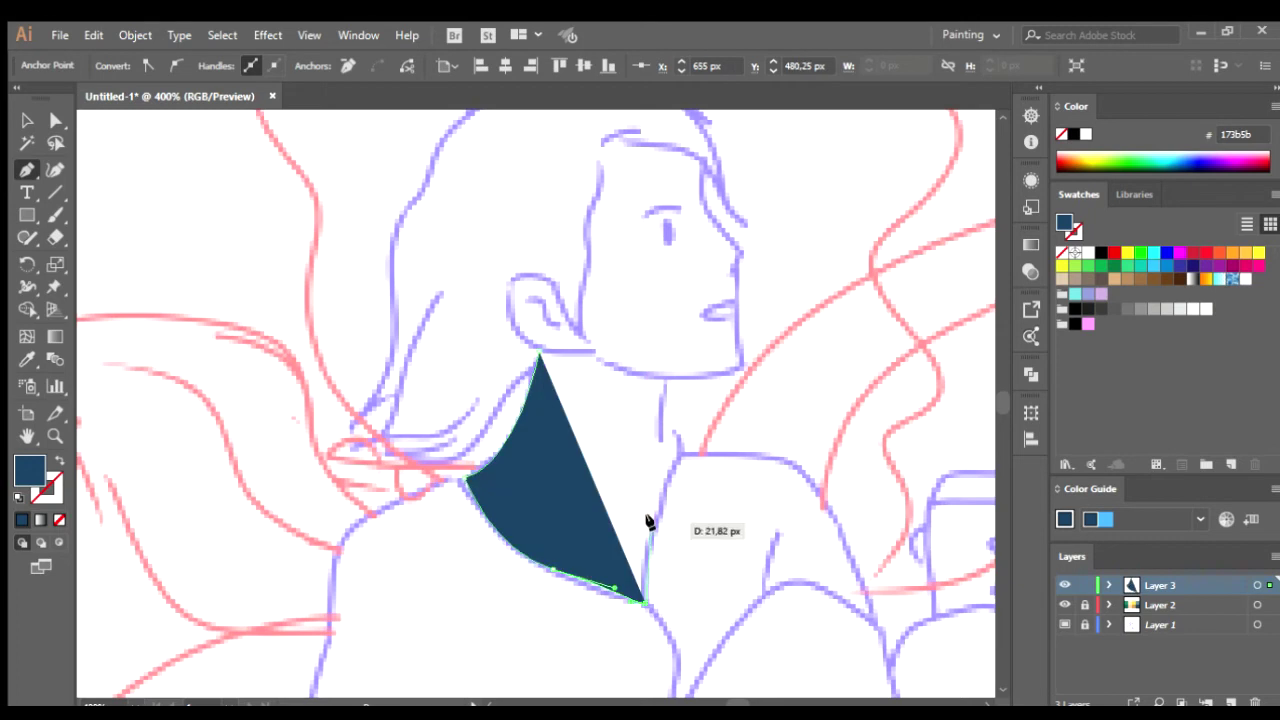
pyautogui.moveTo(677, 456)
pyautogui.mouseDown()
pyautogui.moveTo(690, 441)
pyautogui.moveTo(665, 373)
pyautogui.moveTo(588, 355)
pyautogui.moveTo(737, 360)
pyautogui.moveTo(748, 420)
pyautogui.mouseUp()
pyautogui.click(677, 456)
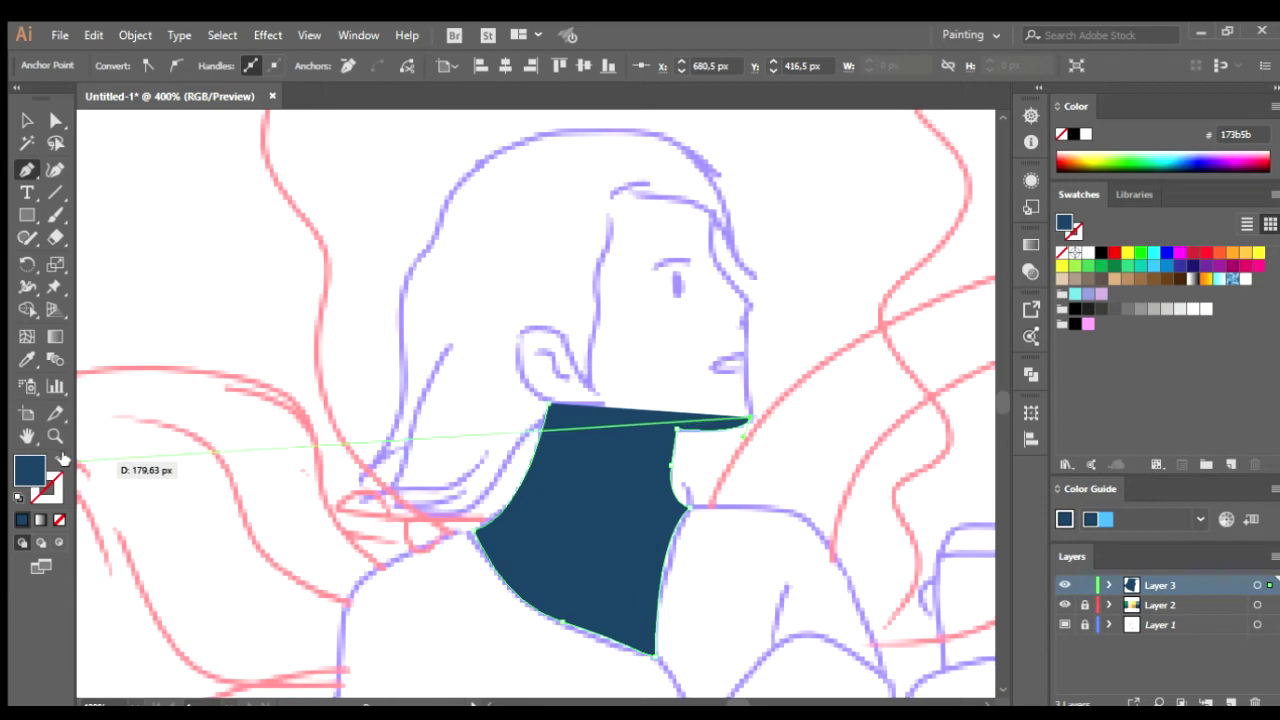
# - Swap fill and stroke for a navy outline, then continue anchors up the chin and nose
pyautogui.click(58, 460)
pyautogui.moveTo(741, 348); pyautogui.dragTo(713, 383)
pyautogui.scroll(2, 713, 420)
pyautogui.keyDown('alt'); pyautogui.scroll(2, 720, 465); pyautogui.keyUp('alt')
pyautogui.scroll(2, 716, 455)
pyautogui.moveTo(735, 365); pyautogui.dragTo(663, 331)
pyautogui.scroll(3, 700, 375)
pyautogui.scroll(2, 668, 342)
pyautogui.scroll(2, 640, 340)
pyautogui.hscroll(-4, 640, 340)
pyautogui.moveTo(588, 342); pyautogui.dragTo(533, 374)
# - Undo the misplaced point and place an anchor at the forehead
pyautogui.scroll(-1, 533, 374)
pyautogui.hotkey('ctrl', 'z')
pyautogui.click(545, 272)
pyautogui.scroll(-3, 551, 276)
pyautogui.scroll(-1, 551, 276)
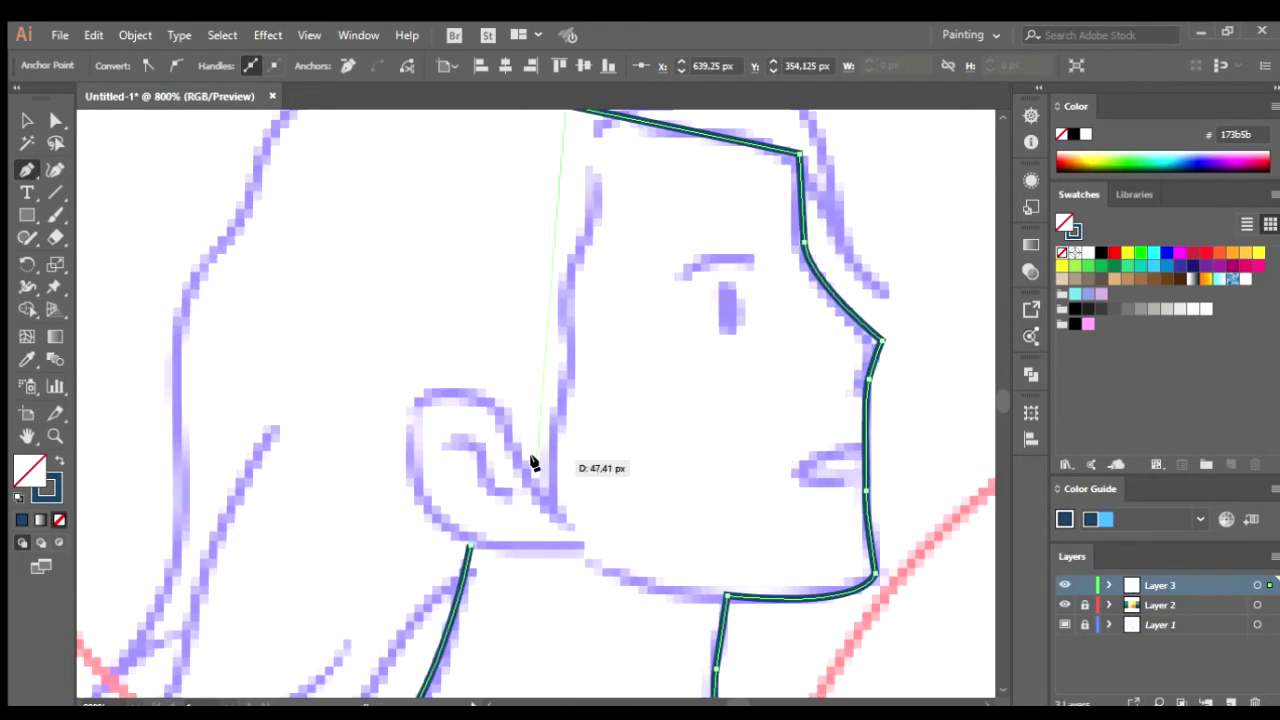
# - Trace around the ear and close the face path at the neck
pyautogui.moveTo(541, 493); pyautogui.dragTo(551, 521)
pyautogui.moveTo(474, 386); pyautogui.dragTo(395, 432)
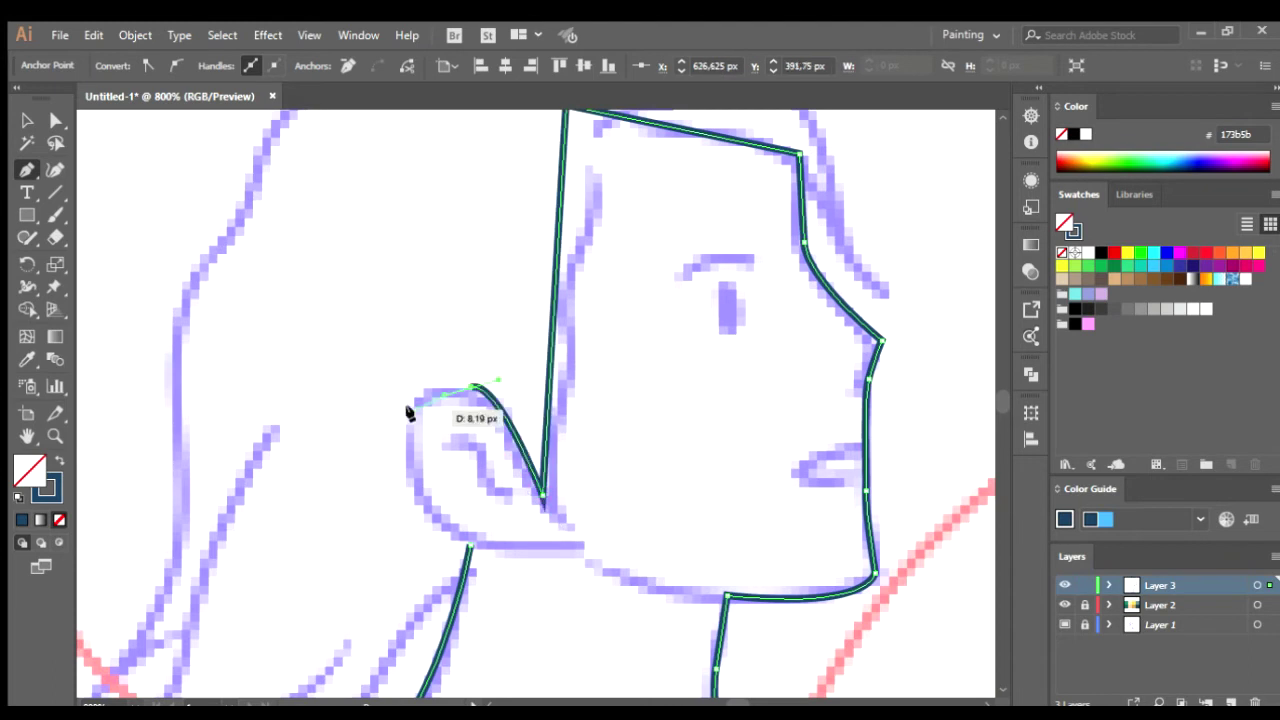
pyautogui.moveTo(467, 548); pyautogui.dragTo(480, 558)
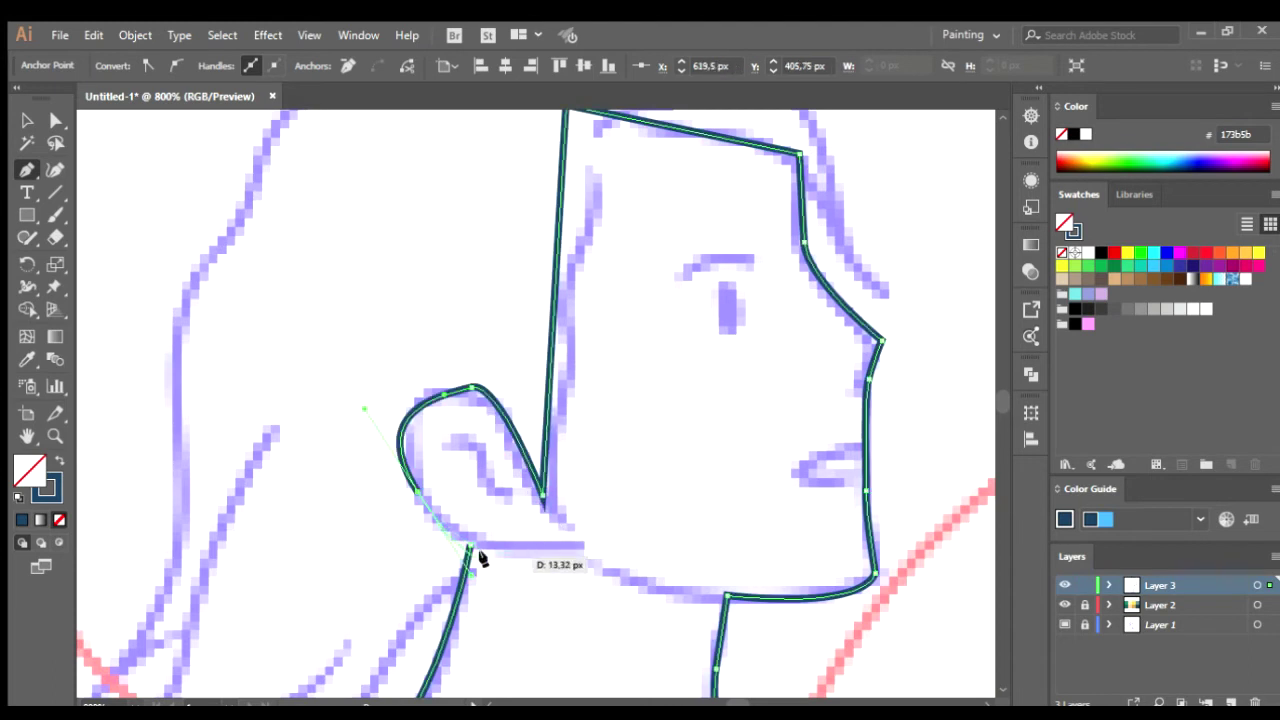
pyautogui.moveTo(427, 502); pyautogui.dragTo(409, 429)
pyautogui.click(417, 491)
pyautogui.moveTo(467, 545); pyautogui.dragTo(509, 554)
# - Round out the ear's top and left side with the Direct Selection tool
pyautogui.click(55, 118)
pyautogui.moveTo(463, 393); pyautogui.dragTo(500, 400)
pyautogui.moveTo(408, 433); pyautogui.dragTo(397, 453)
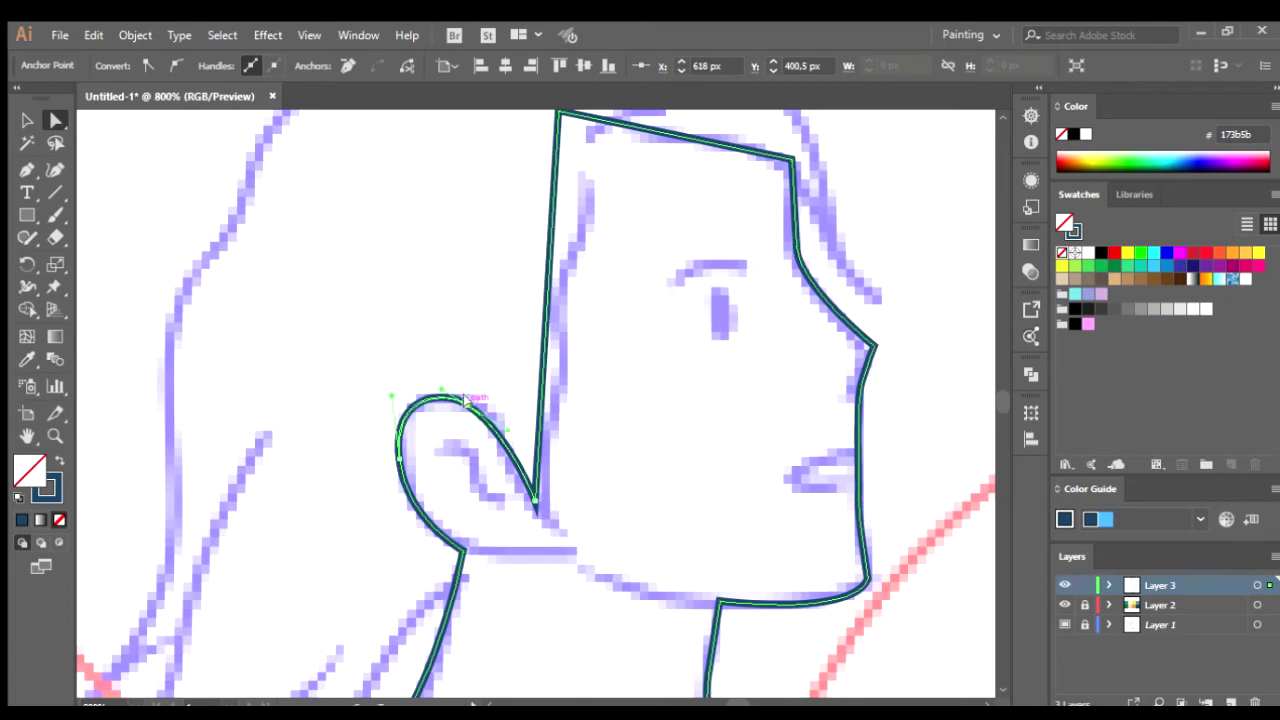
pyautogui.scroll(-5, 520, 410)
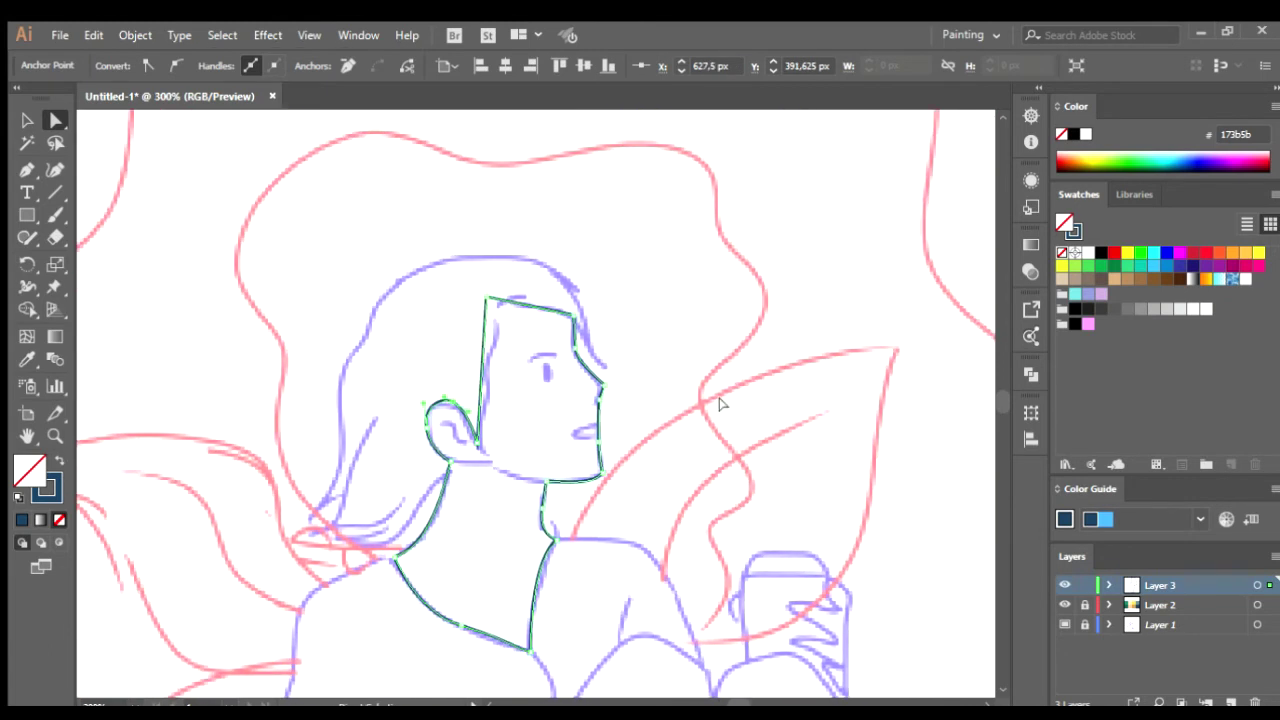
pyautogui.scroll(-2, 620, 330)
pyautogui.press('i')
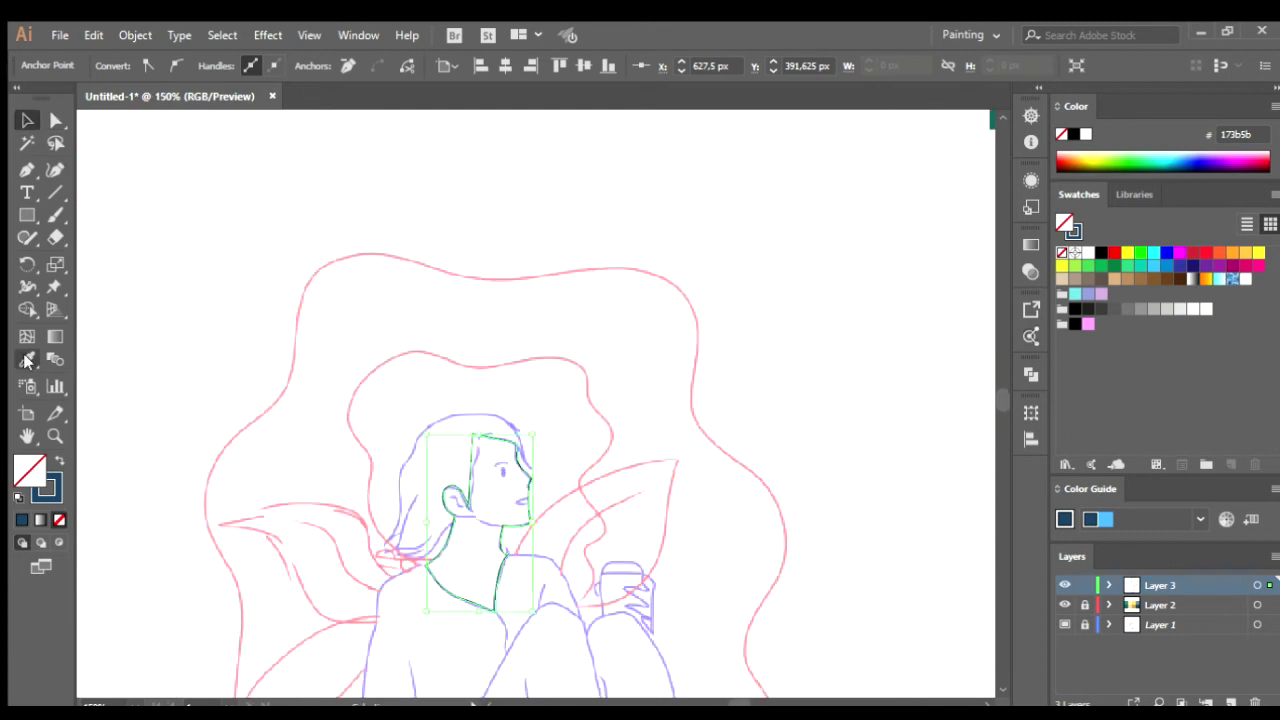
pyautogui.scroll(-2, 780, 340)
# - Sample the cream swatch with the eyedropper, keeping the face as a navy outline
pyautogui.click(795, 318)
pyautogui.scroll(4, 560, 480)
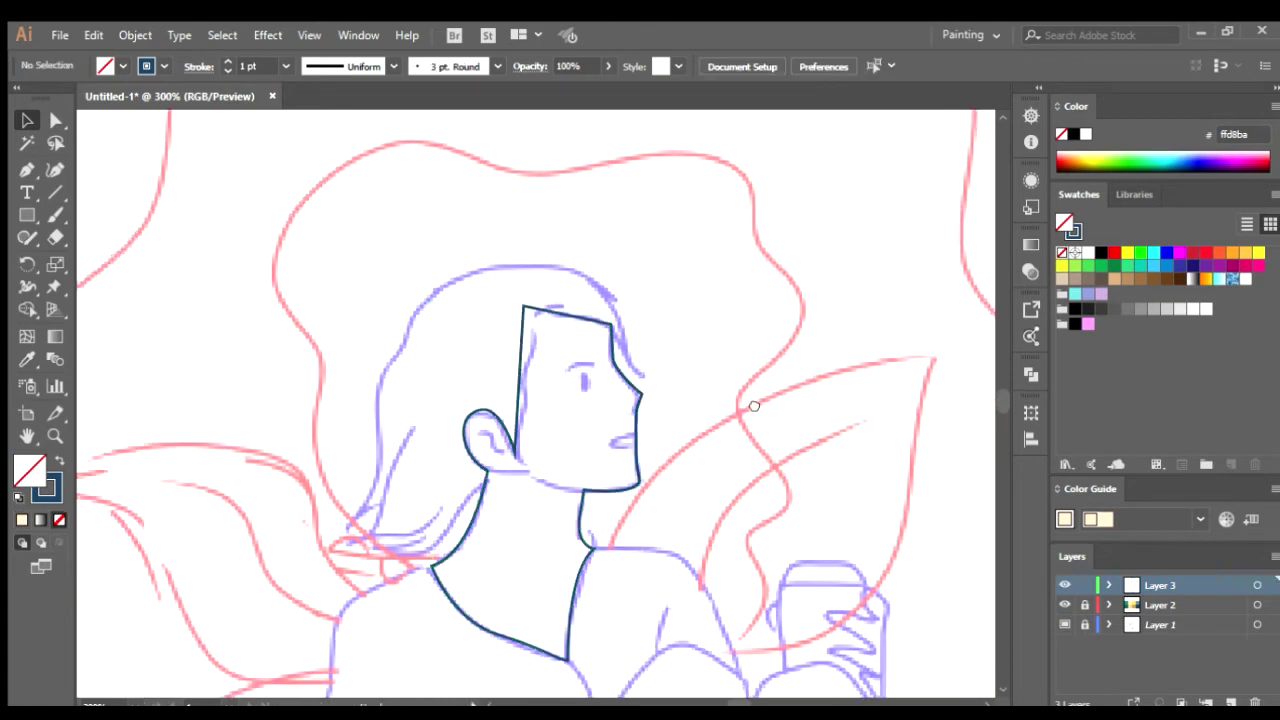
pyautogui.click(27, 172)
pyautogui.scroll(2, 617, 300)
pyautogui.scroll(1, 640, 380)
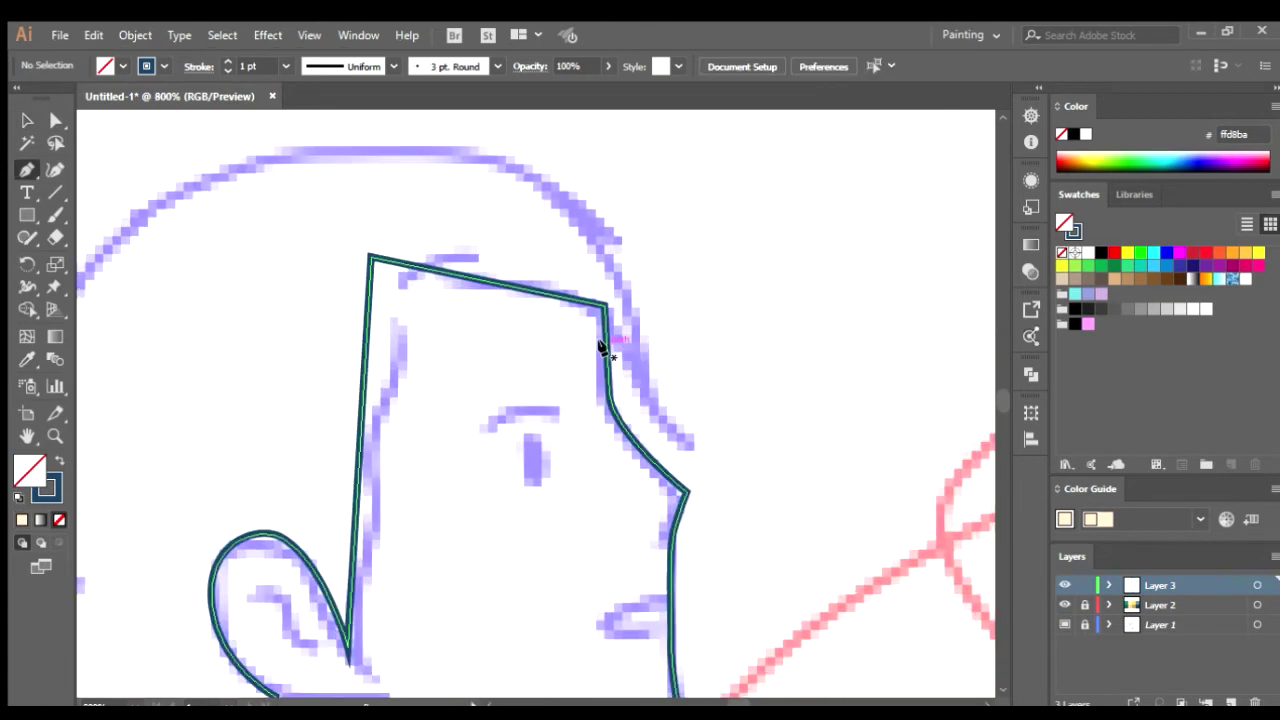
# - Draw a hair lock from the temple along the forehead down to a pointed tip
pyautogui.click(605, 345)
pyautogui.click(688, 444)
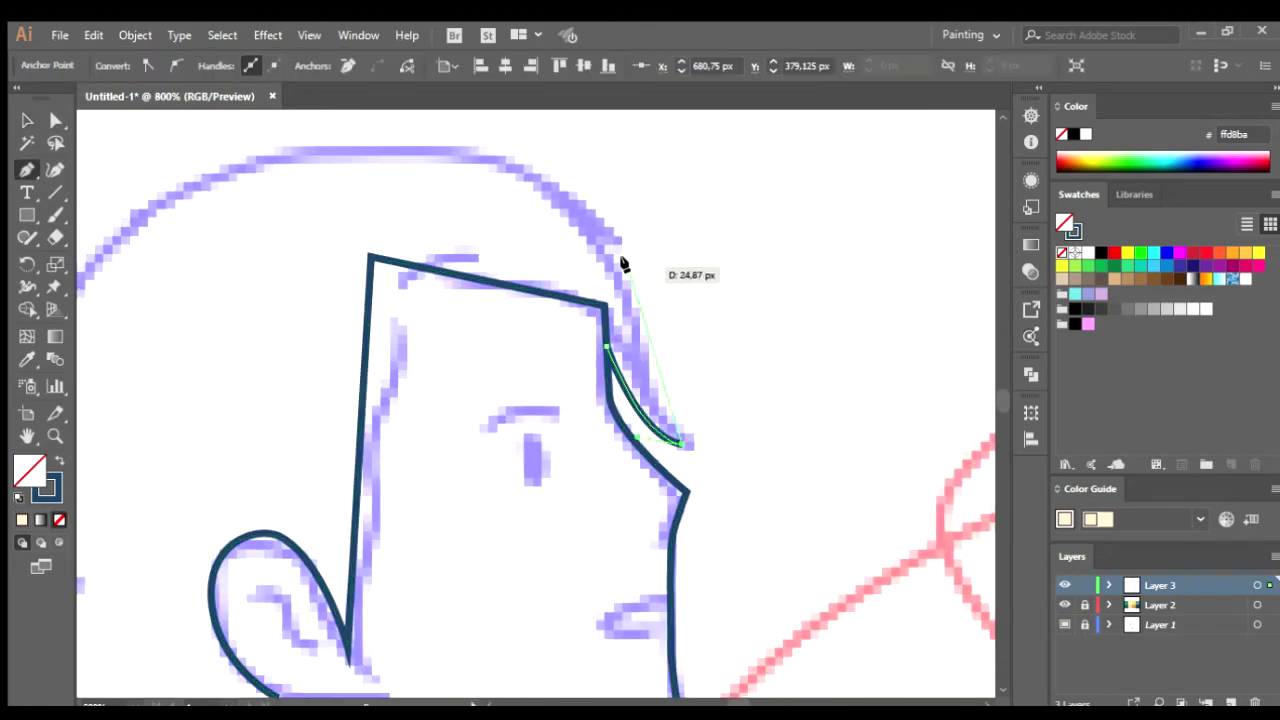
pyautogui.moveTo(648, 288)
pyautogui.mouseDown()
pyautogui.moveTo(645, 220)
pyautogui.moveTo(720, 342)
pyautogui.moveTo(686, 371)
pyautogui.mouseUp()
pyautogui.hotkey('ctrl', 'z')
pyautogui.moveTo(760, 567); pyautogui.dragTo(765, 567)
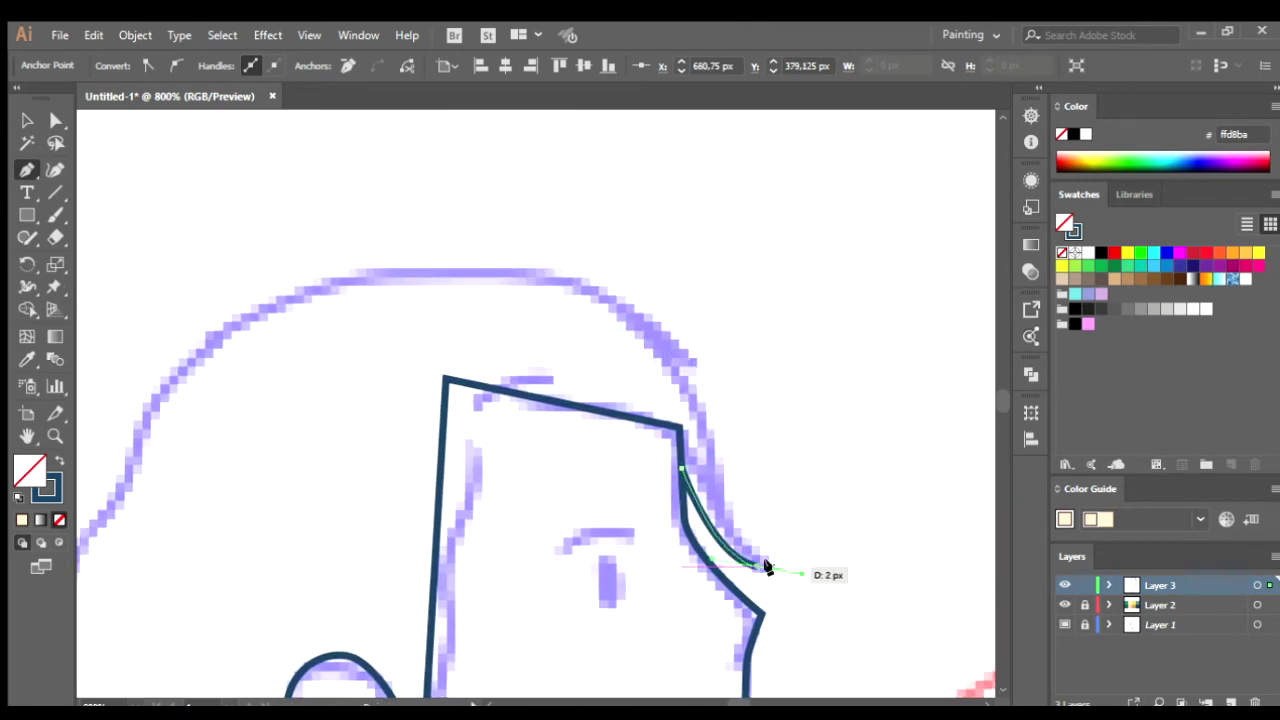
pyautogui.hotkey('ctrl', 'z')
pyautogui.click(762, 552)
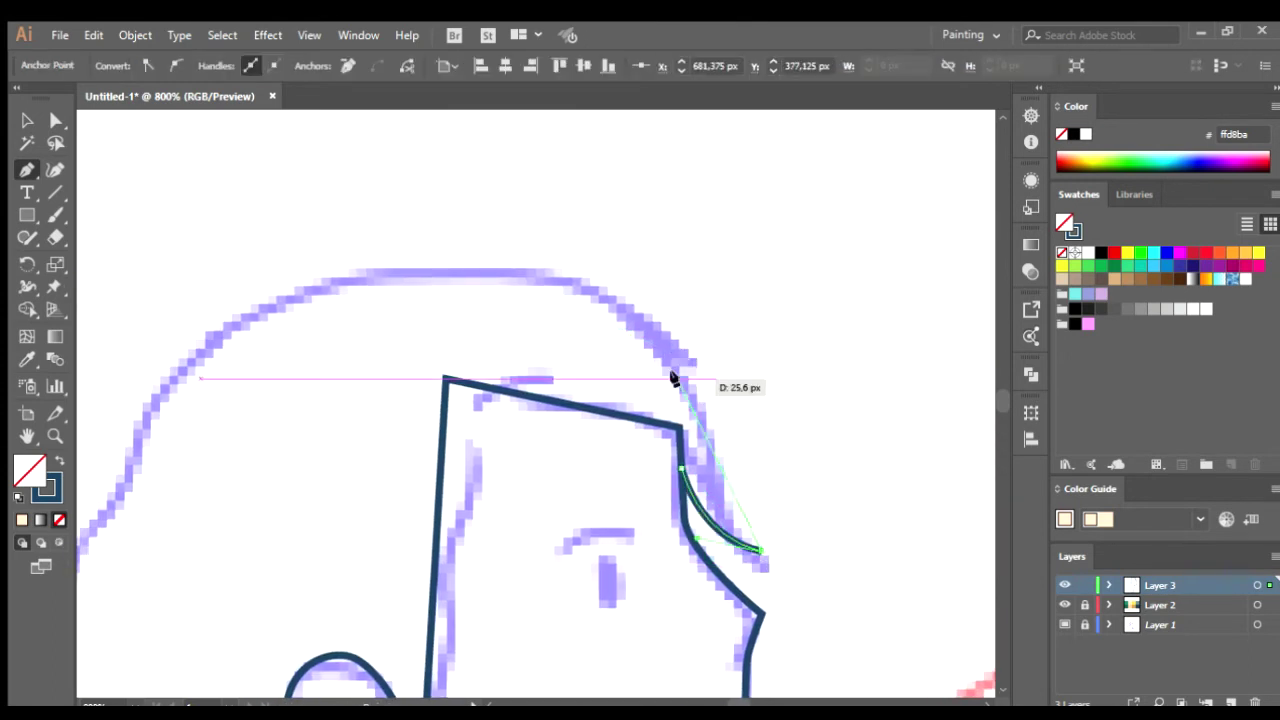
pyautogui.moveTo(710, 447)
pyautogui.mouseDown()
pyautogui.moveTo(656, 360)
pyautogui.moveTo(618, 340)
pyautogui.mouseUp()
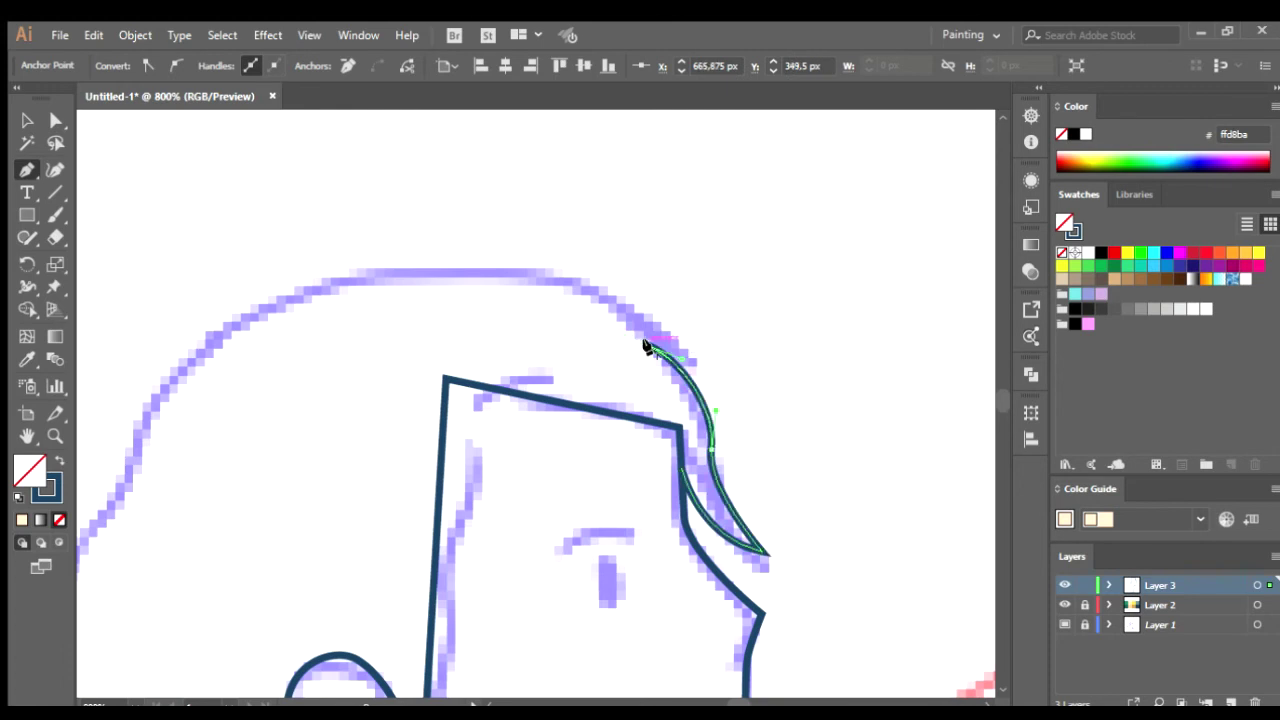
# - Trace the hair curls over the crown and down the back of the head
pyautogui.click(760, 366)
pyautogui.moveTo(760, 366); pyautogui.dragTo(872, 430)
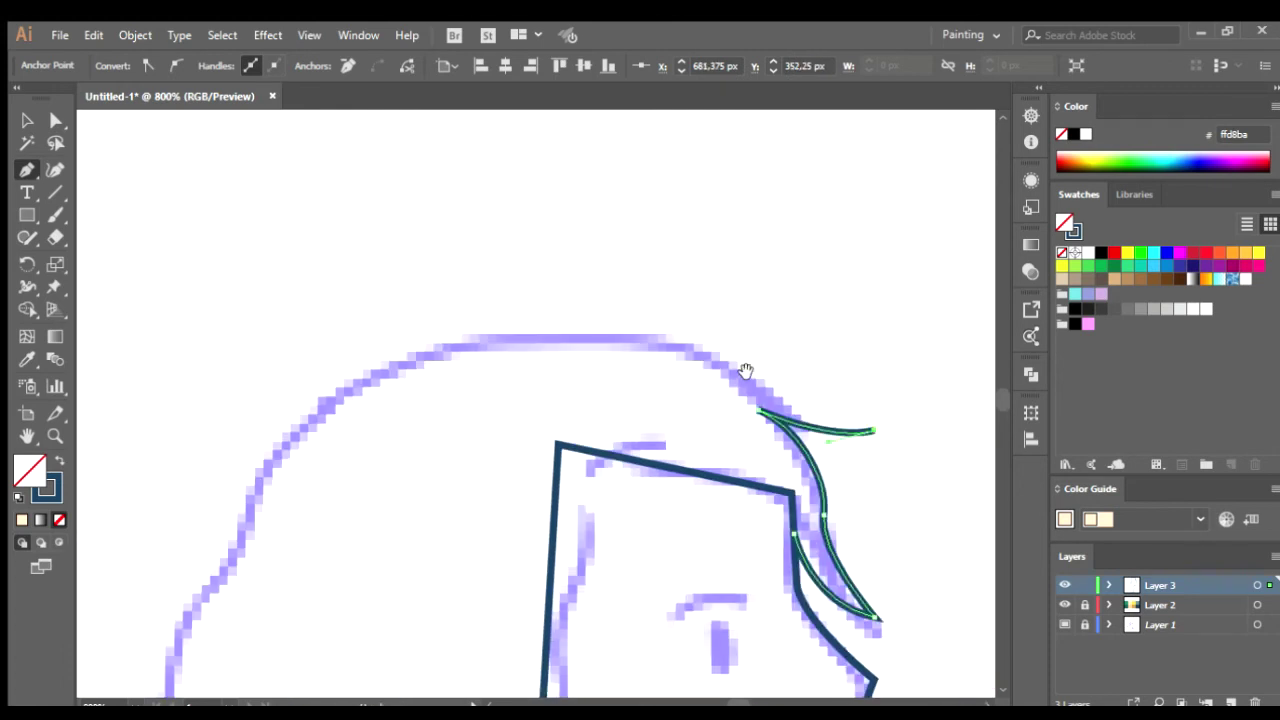
pyautogui.scroll(1, 698, 302)
pyautogui.moveTo(703, 333); pyautogui.dragTo(665, 277)
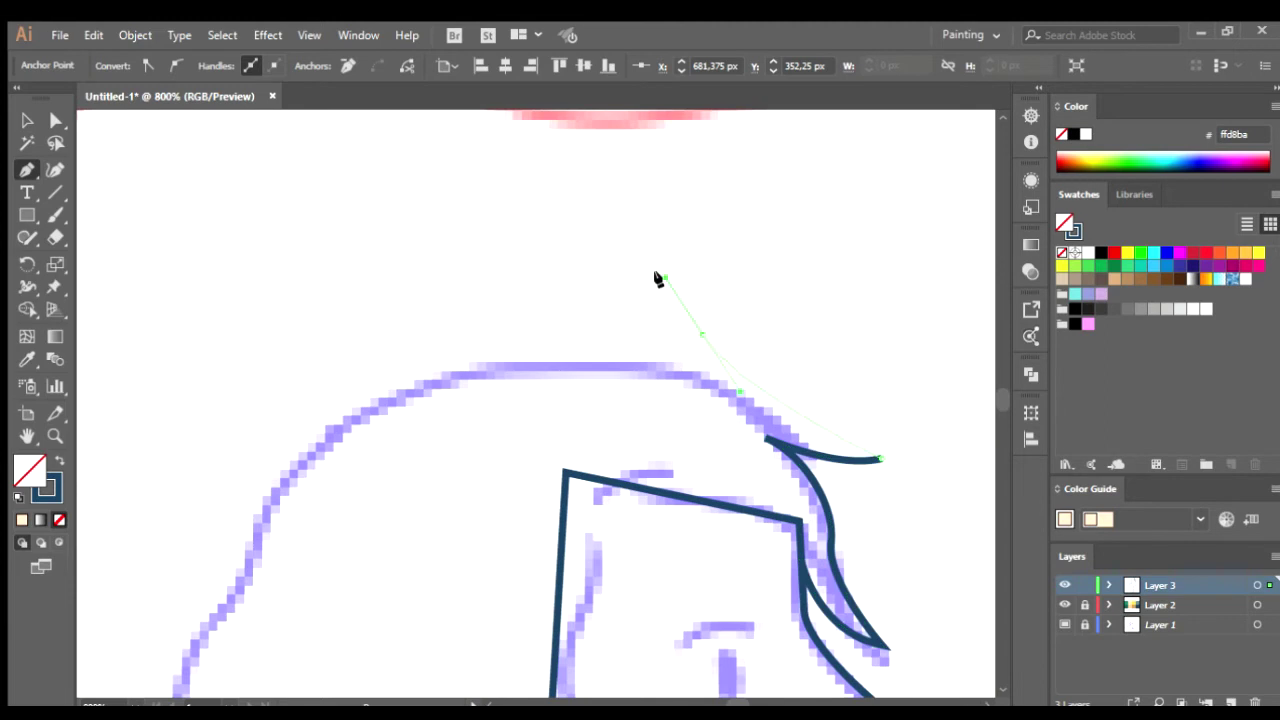
pyautogui.scroll(-3, 310, 380)
pyautogui.click(386, 286)
pyautogui.scroll(-3, 323, 451)
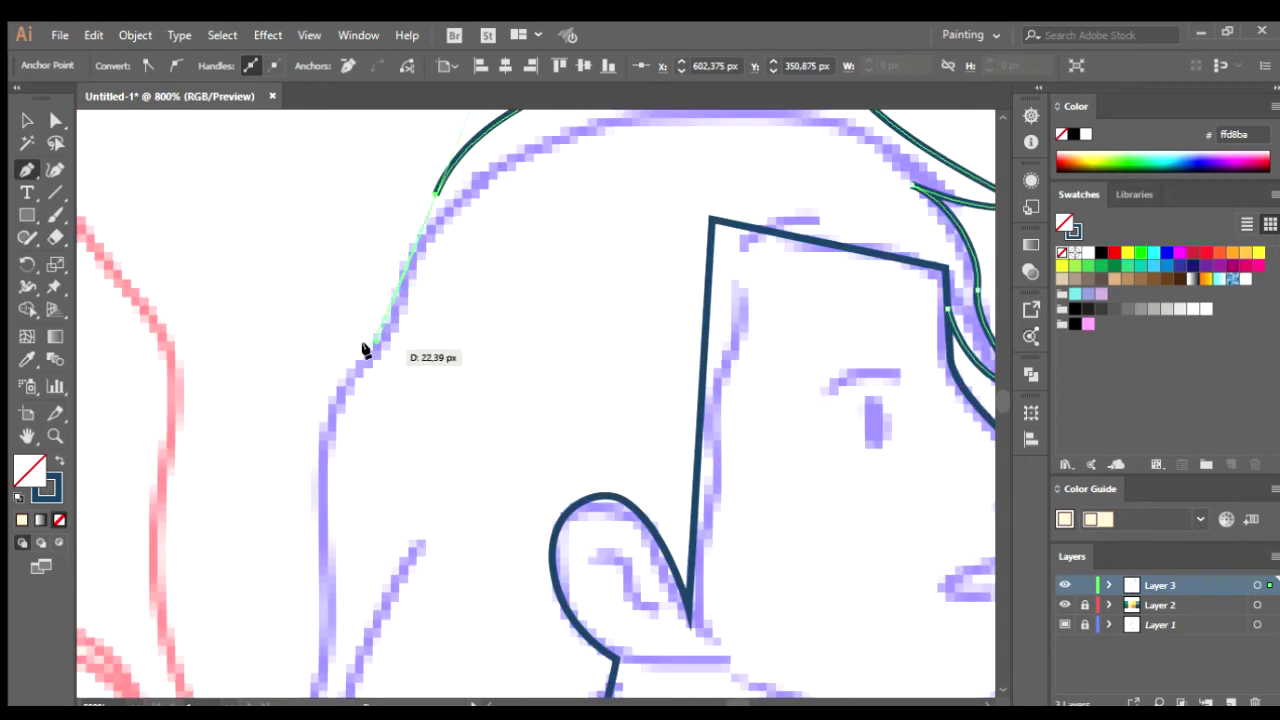
pyautogui.scroll(-3, 363, 349)
pyautogui.moveTo(424, 328)
pyautogui.mouseDown()
pyautogui.moveTo(423, 466)
pyautogui.moveTo(370, 495)
pyautogui.mouseUp()
# - Draw pointed hair locks near the shoulder and up along the neck below the ear
pyautogui.scroll(-3, 423, 406)
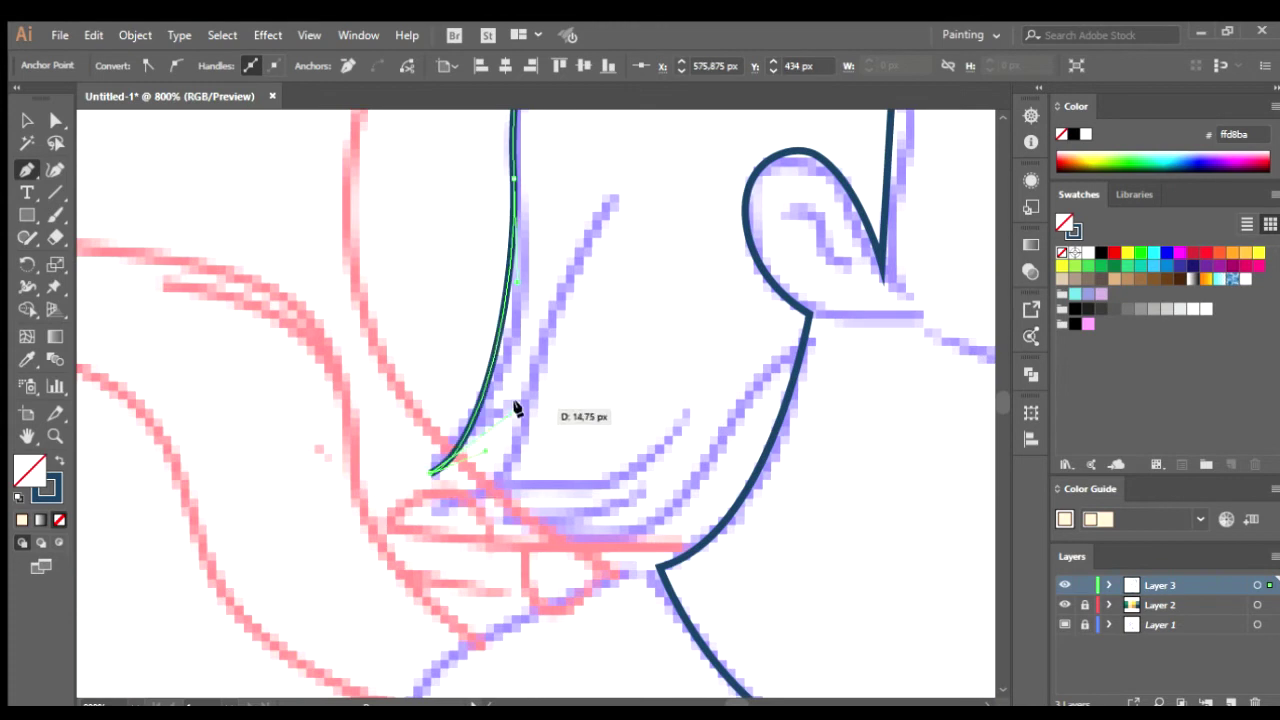
pyautogui.scroll(-3, 540, 360)
pyautogui.moveTo(560, 330); pyautogui.dragTo(560, 337)
pyautogui.moveTo(488, 464); pyautogui.dragTo(481, 473)
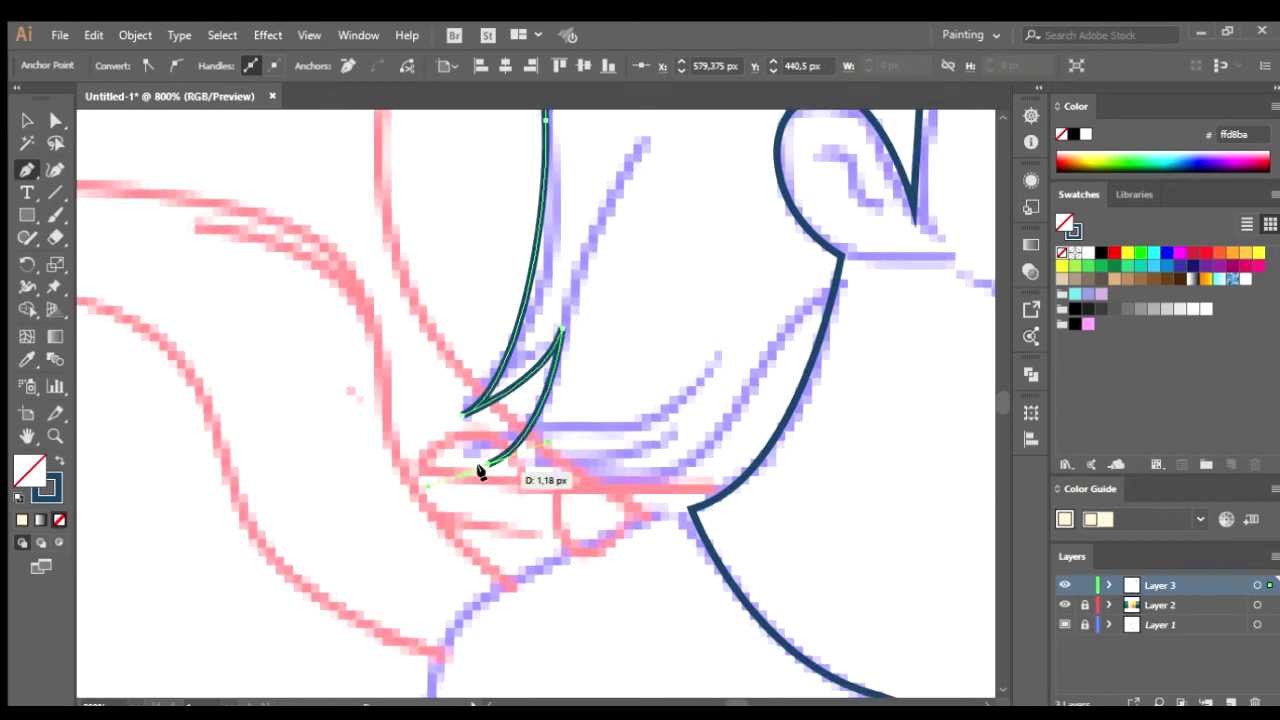
pyautogui.click(713, 372)
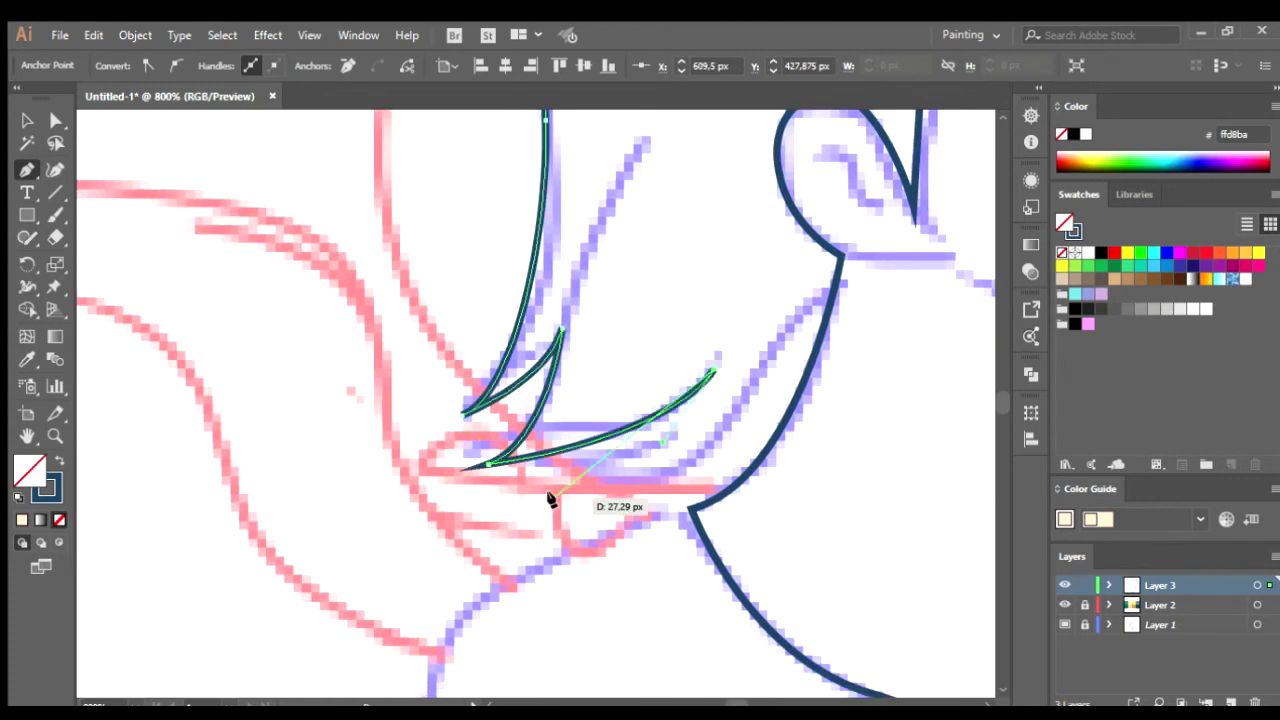
pyautogui.moveTo(550, 497); pyautogui.dragTo(606, 489)
pyautogui.moveTo(760, 374); pyautogui.dragTo(822, 240)
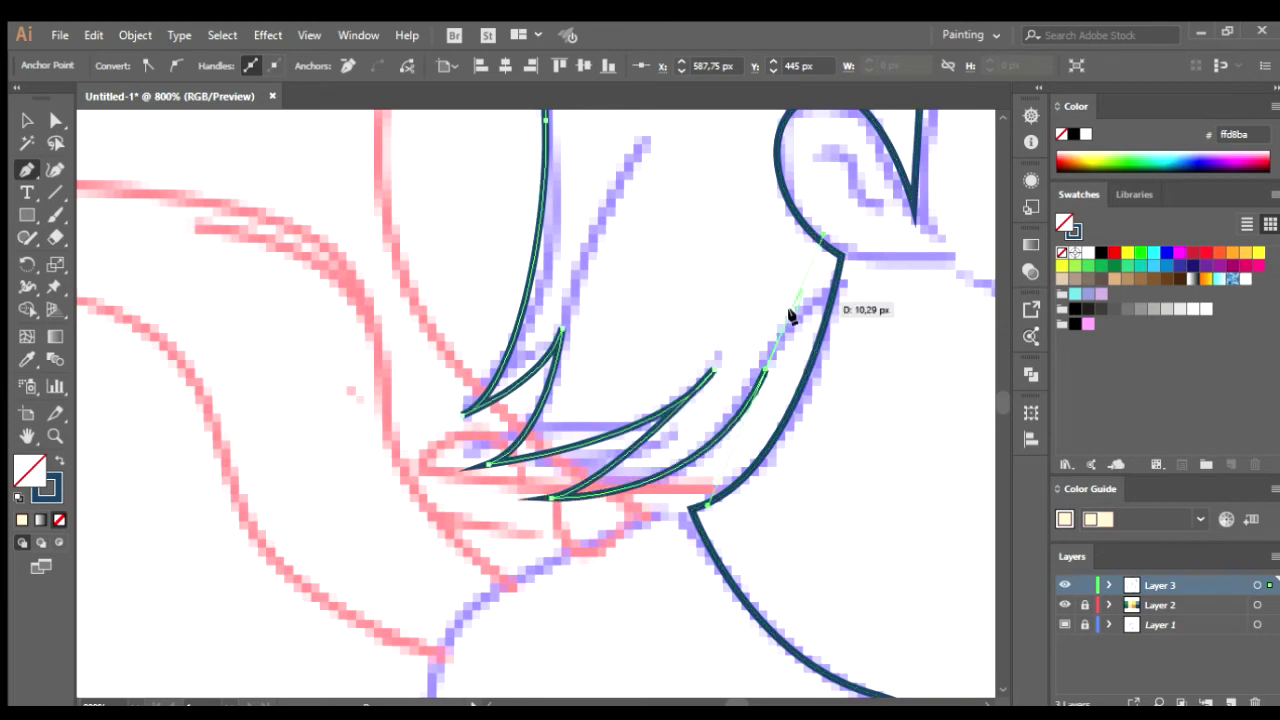
pyautogui.click(834, 287)
# - Add a hair strand running across the neck up to the ear
pyautogui.moveTo(834, 287); pyautogui.dragTo(697, 428)
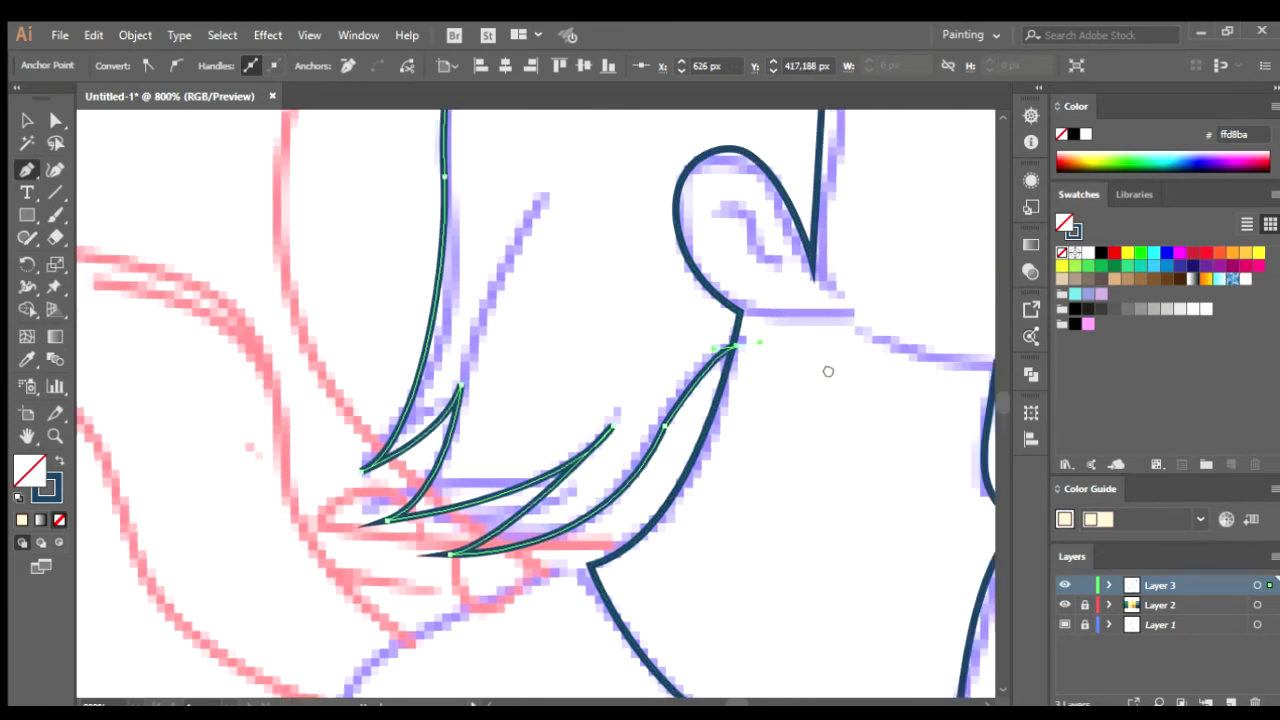
pyautogui.click(806, 332)
pyautogui.moveTo(806, 332); pyautogui.dragTo(511, 552)
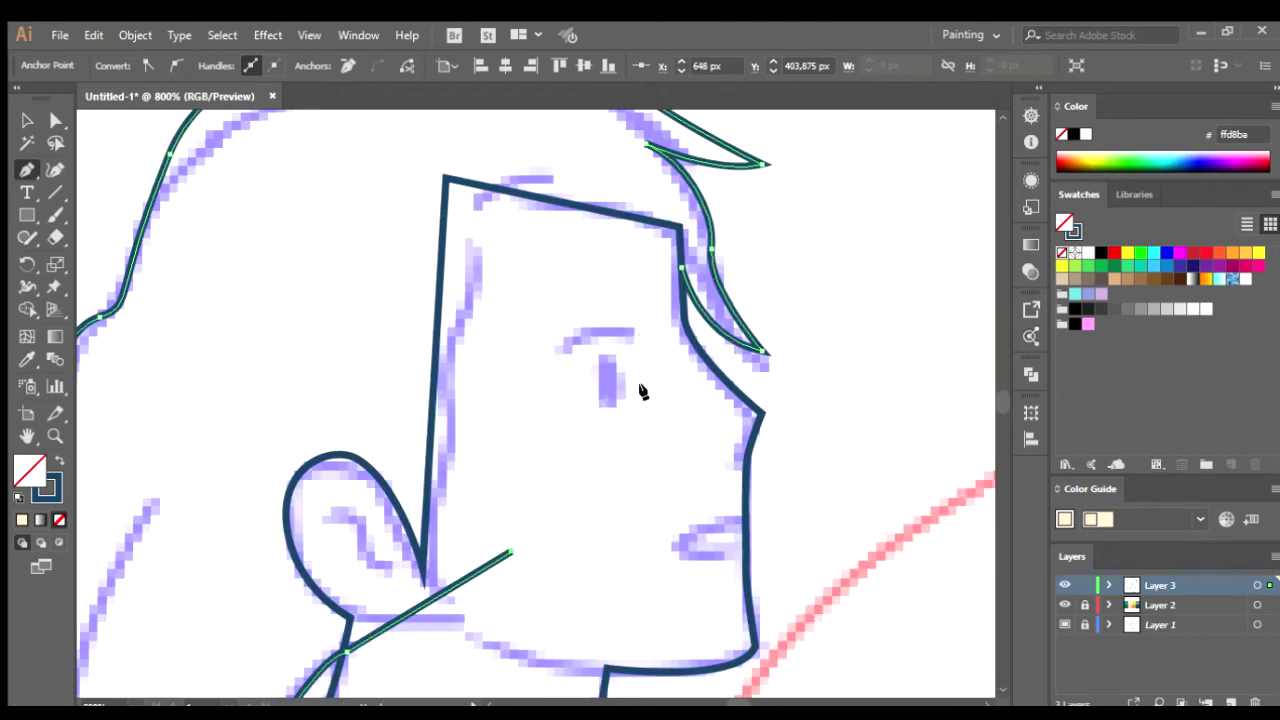
pyautogui.click(645, 330)
pyautogui.click(645, 265)
pyautogui.scroll(-5, 684, 293)
pyautogui.scroll(3, 678, 307)
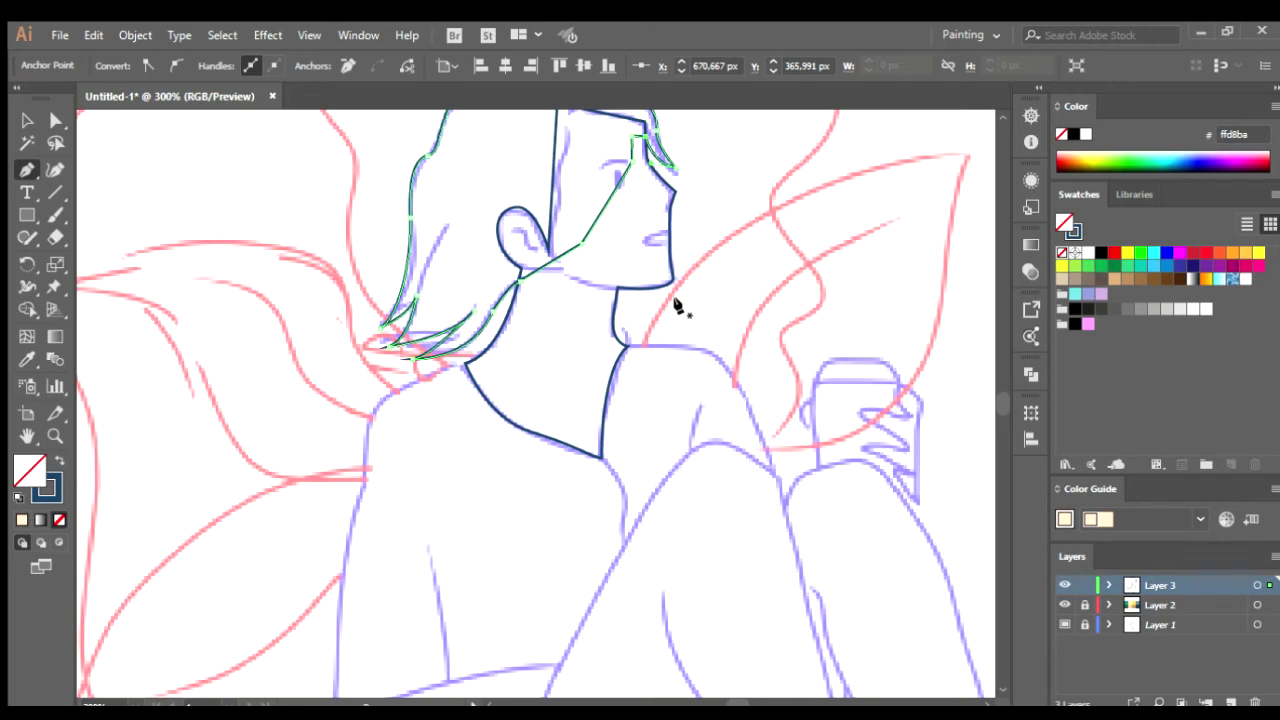
# - Start the torso path at the shoulder and trace down the arm's edge
pyautogui.hscroll(-3, 676, 305)
pyautogui.scroll(-2, 686, 349)
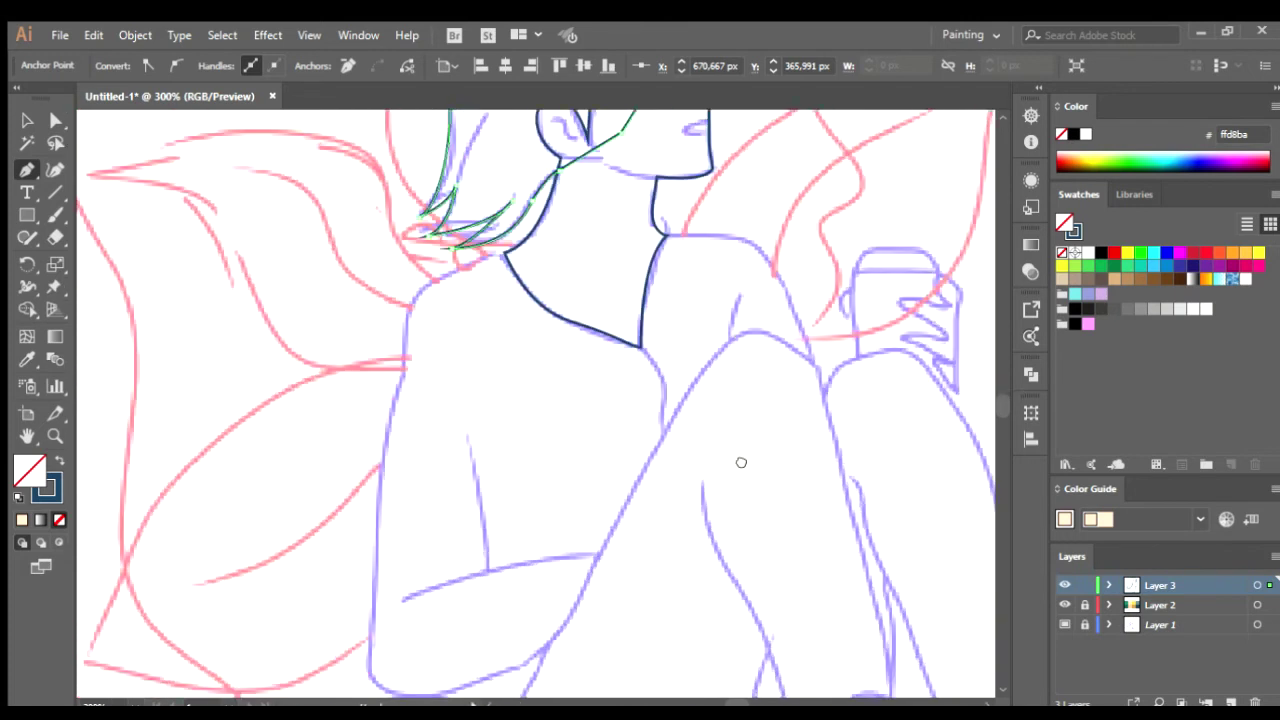
pyautogui.scroll(2, 740, 460)
pyautogui.click(622, 287)
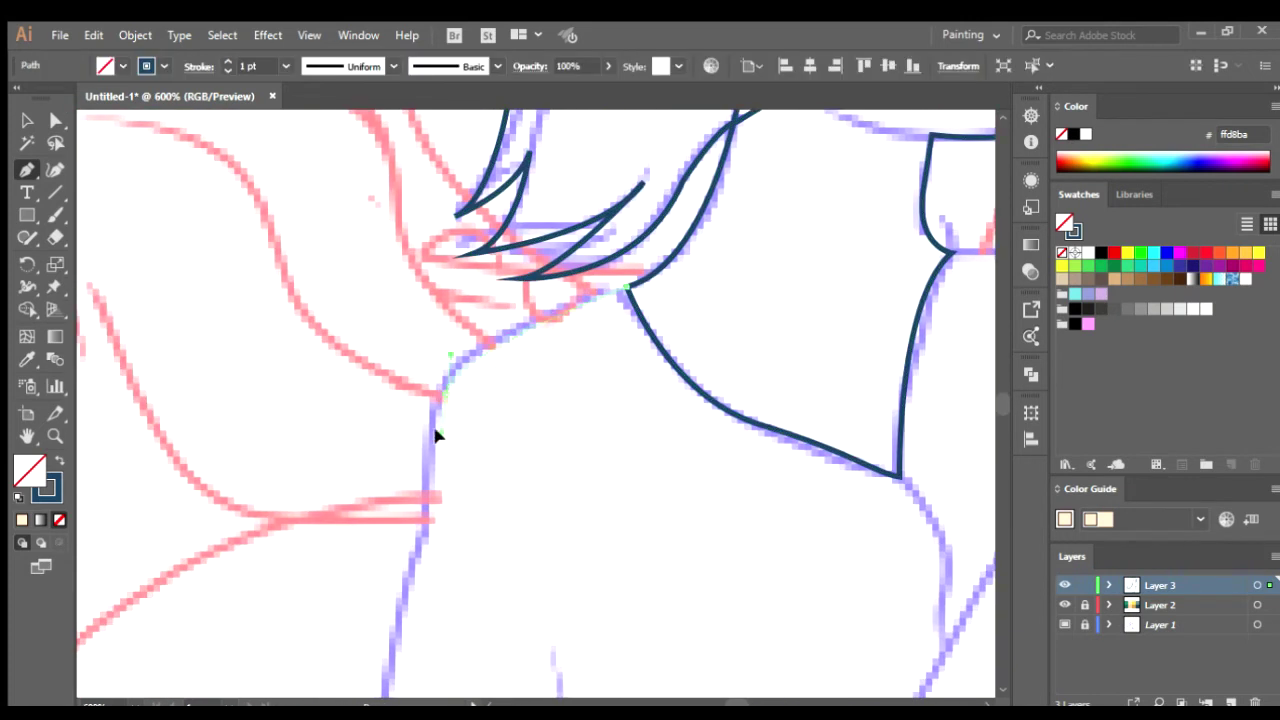
pyautogui.click(413, 455)
pyautogui.moveTo(411, 500); pyautogui.dragTo(466, 343)
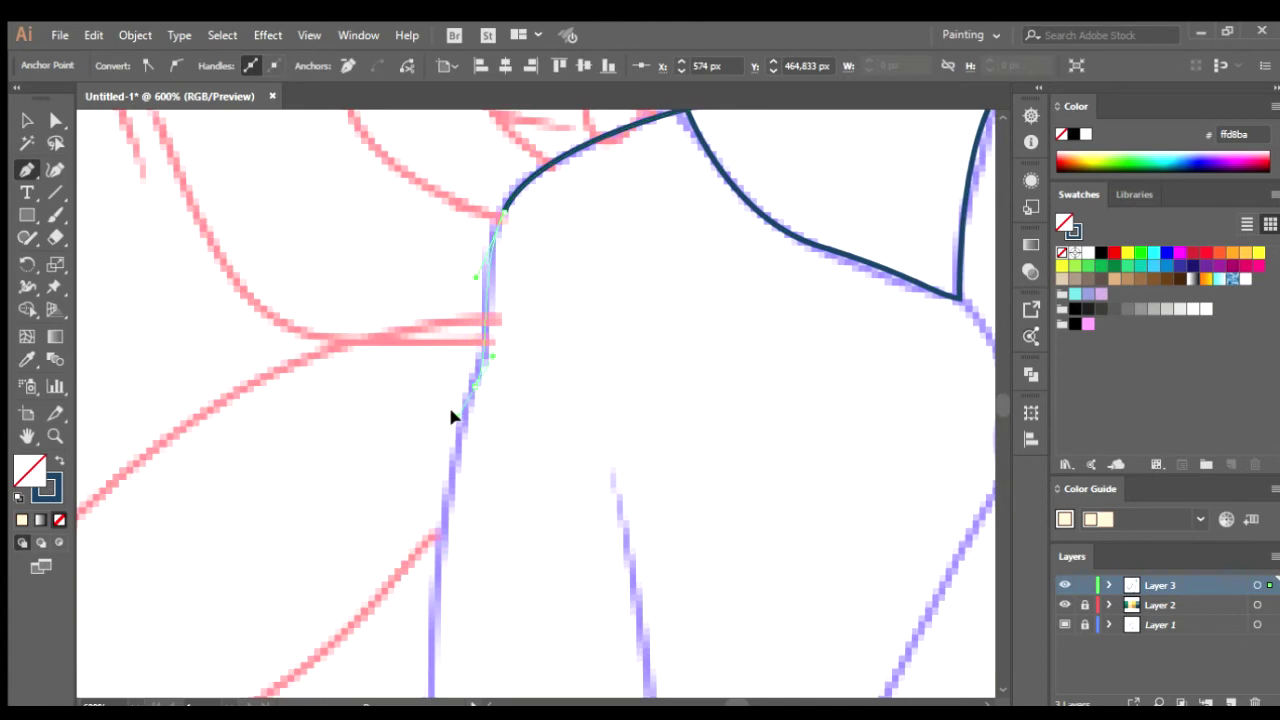
pyautogui.moveTo(451, 420); pyautogui.dragTo(511, 200)
pyautogui.click(505, 516)
pyautogui.hscroll(2, 551, 591)
pyautogui.moveTo(570, 577); pyautogui.dragTo(680, 540)
# - Continue the outline around the rounded sleeve corner and up the vertical line
pyautogui.click(786, 467)
pyautogui.moveTo(846, 366); pyautogui.dragTo(754, 476)
pyautogui.click(786, 414)
pyautogui.moveTo(553, 445); pyautogui.dragTo(540, 454)
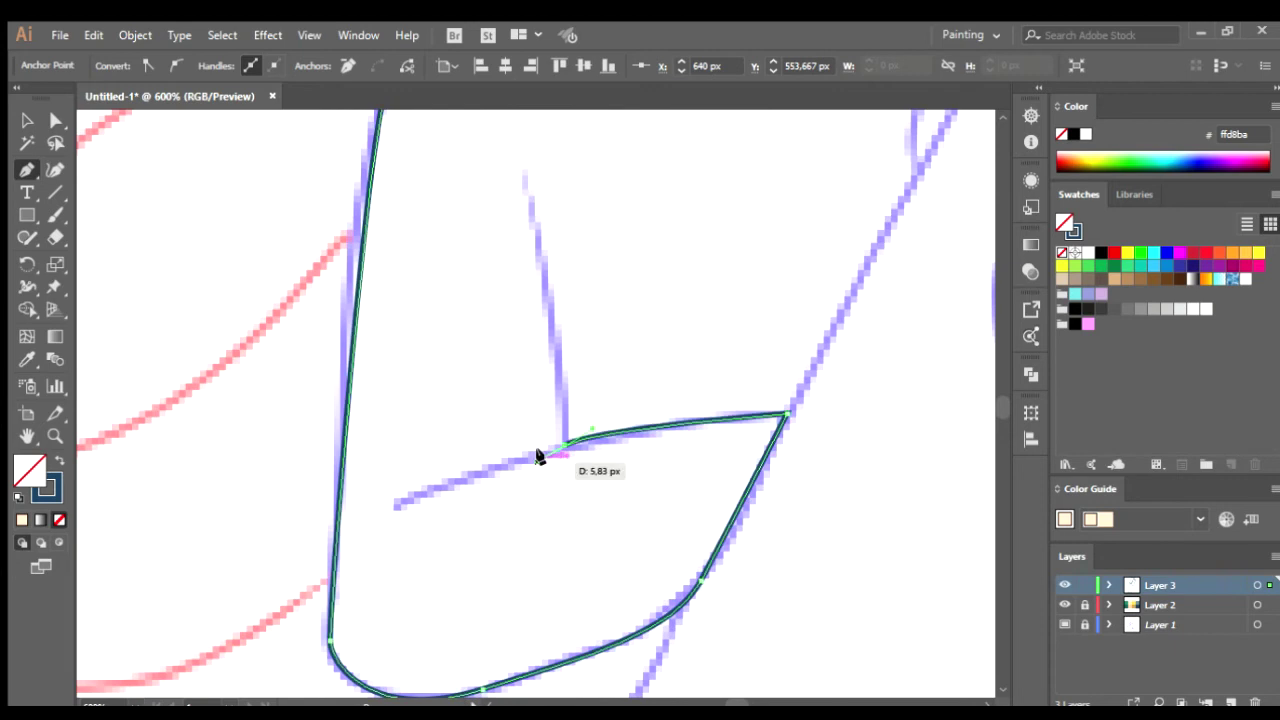
pyautogui.scroll(3, 540, 454)
pyautogui.scroll(3, 540, 520)
pyautogui.moveTo(533, 350); pyautogui.dragTo(500, 298)
pyautogui.scroll(1, 606, 343)
pyautogui.scroll(-2, 605, 380)
pyautogui.scroll(-3, 600, 385)
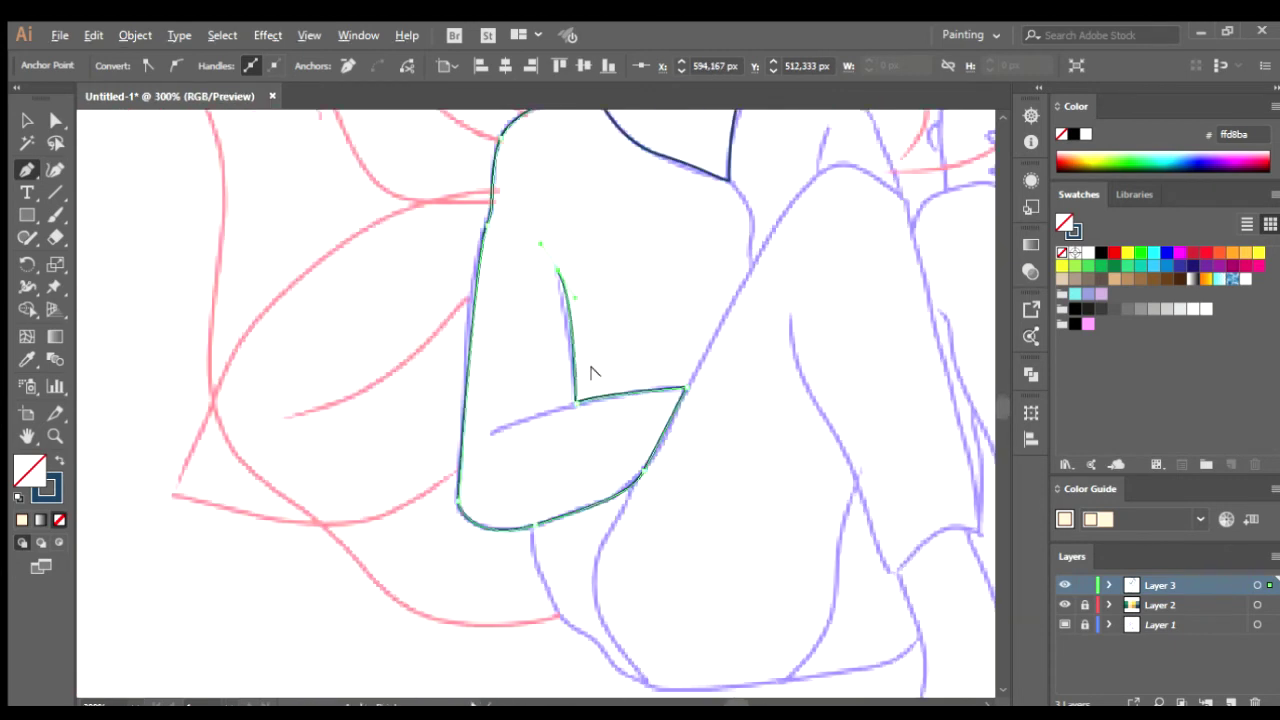
# - Extend the arm outline up and curve it over the shoulder and neckline
pyautogui.moveTo(697, 323); pyautogui.dragTo(683, 375)
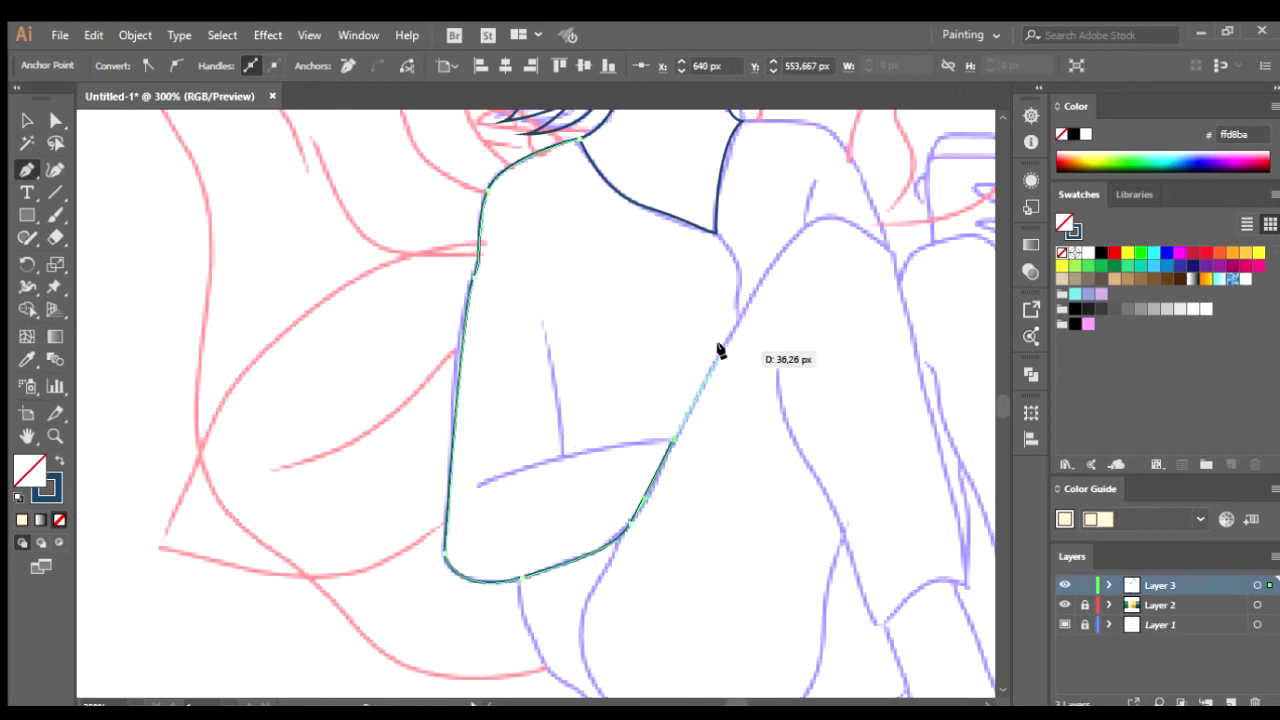
pyautogui.click(737, 318)
pyautogui.scroll(2, 684, 350)
pyautogui.moveTo(684, 350); pyautogui.dragTo(663, 435)
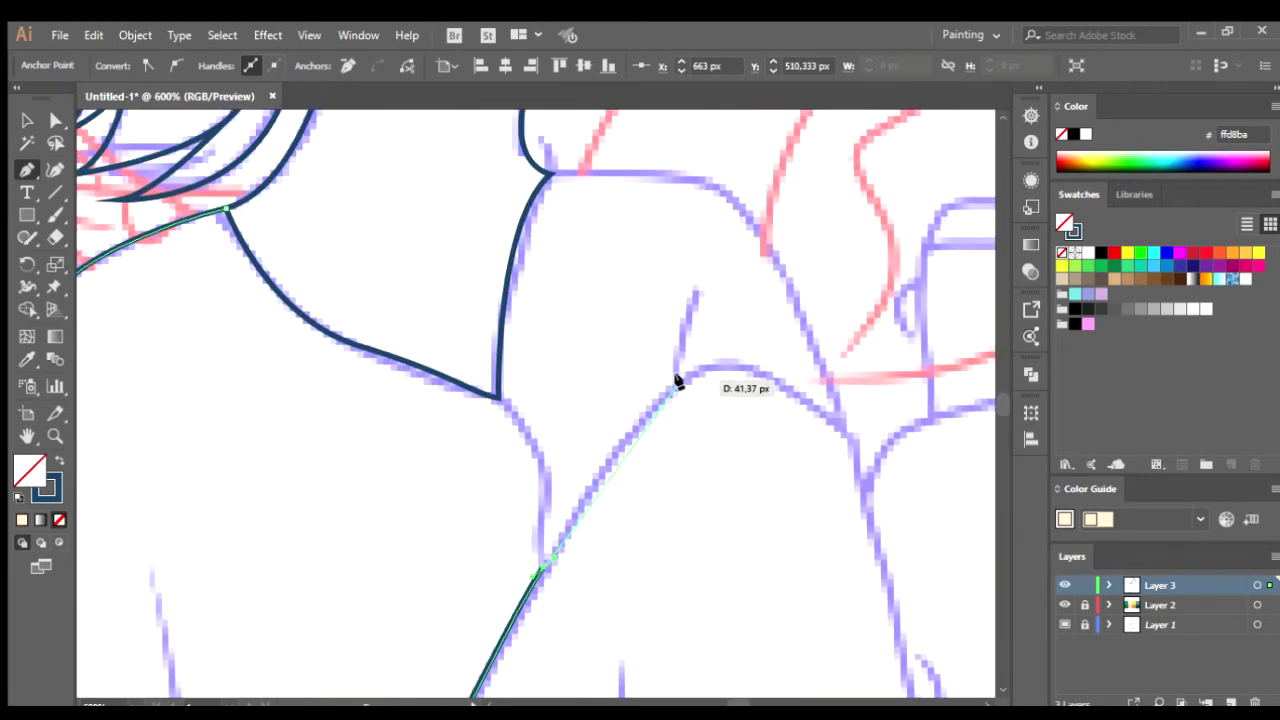
pyautogui.moveTo(814, 403)
pyautogui.mouseDown()
pyautogui.moveTo(612, 361)
pyautogui.moveTo(672, 440)
pyautogui.mouseUp()
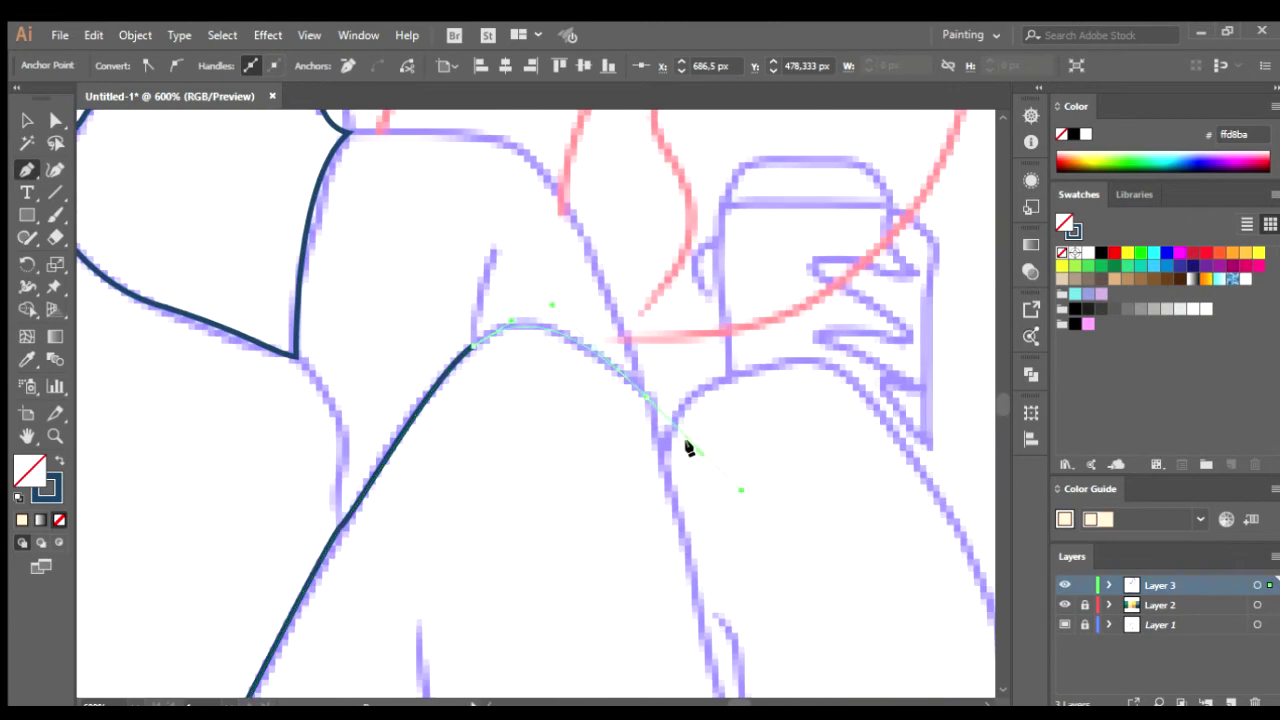
pyautogui.moveTo(537, 180)
pyautogui.mouseDown()
pyautogui.moveTo(586, 343)
pyautogui.moveTo(480, 283)
pyautogui.mouseUp()
pyautogui.moveTo(400, 305)
pyautogui.mouseDown()
pyautogui.moveTo(374, 300)
pyautogui.moveTo(338, 343)
pyautogui.mouseUp()
# - Begin a shorts outline near the knee curving up toward the arm, undoing misplaced segments
pyautogui.hscroll(-5, 355, 320)
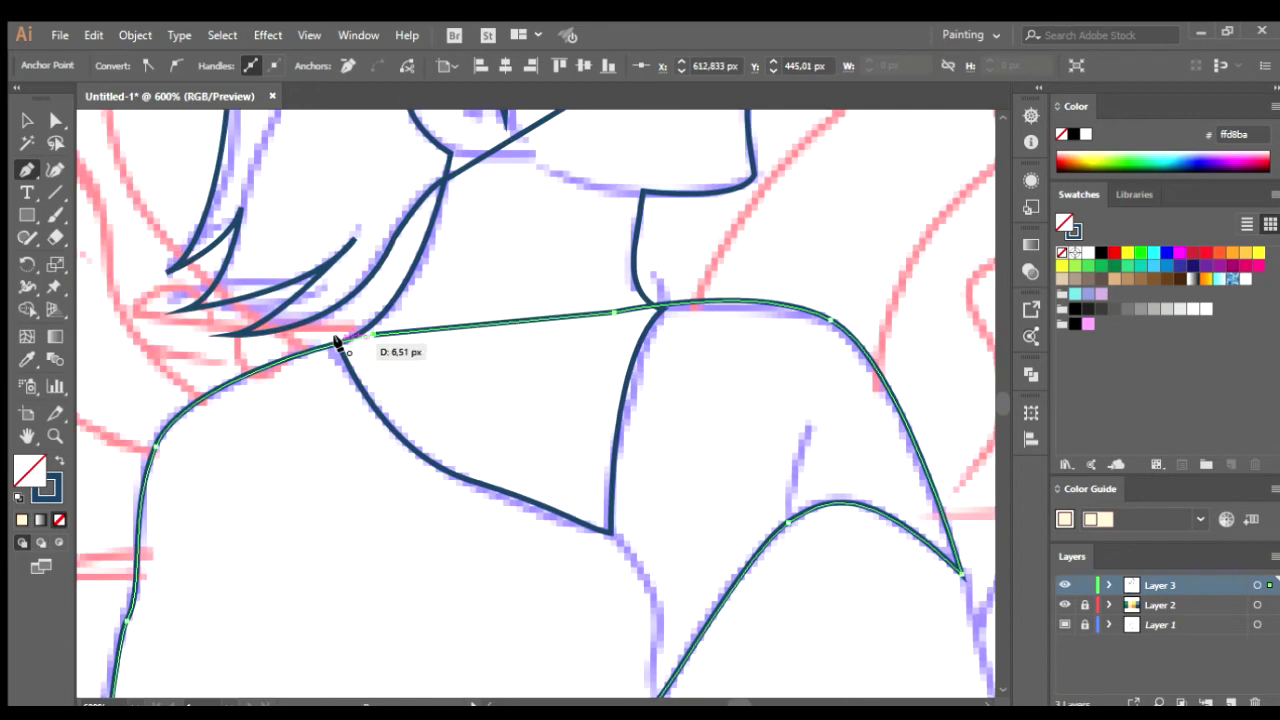
pyautogui.scroll(-5, 686, 251)
pyautogui.scroll(-2, 600, 400)
pyautogui.scroll(-3, 551, 463)
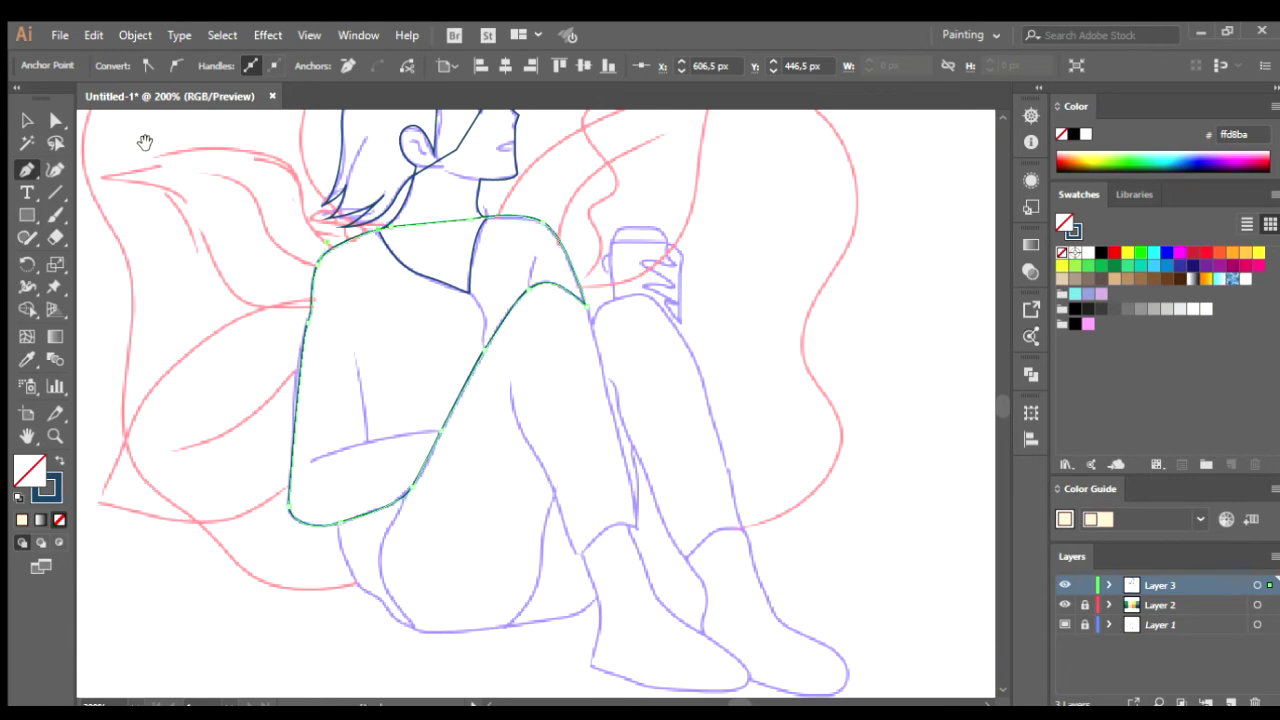
pyautogui.scroll(-3, 394, 406)
pyautogui.scroll(5, 503, 357)
pyautogui.click(678, 614)
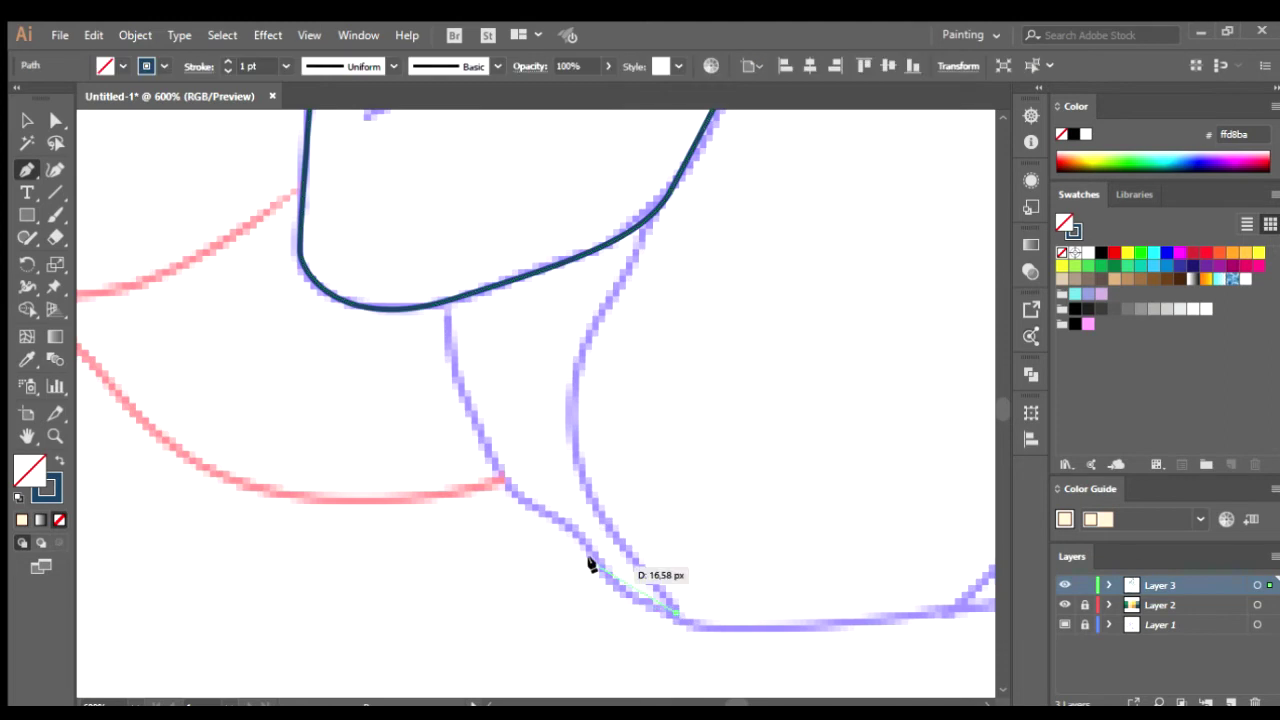
pyautogui.moveTo(540, 465); pyautogui.dragTo(546, 464)
pyautogui.moveTo(462, 385); pyautogui.dragTo(420, 266)
pyautogui.click(448, 300)
pyautogui.hotkey('ctrl', 'z')
pyautogui.hotkey('ctrl', 'z')
pyautogui.hotkey('ctrl', 'z')
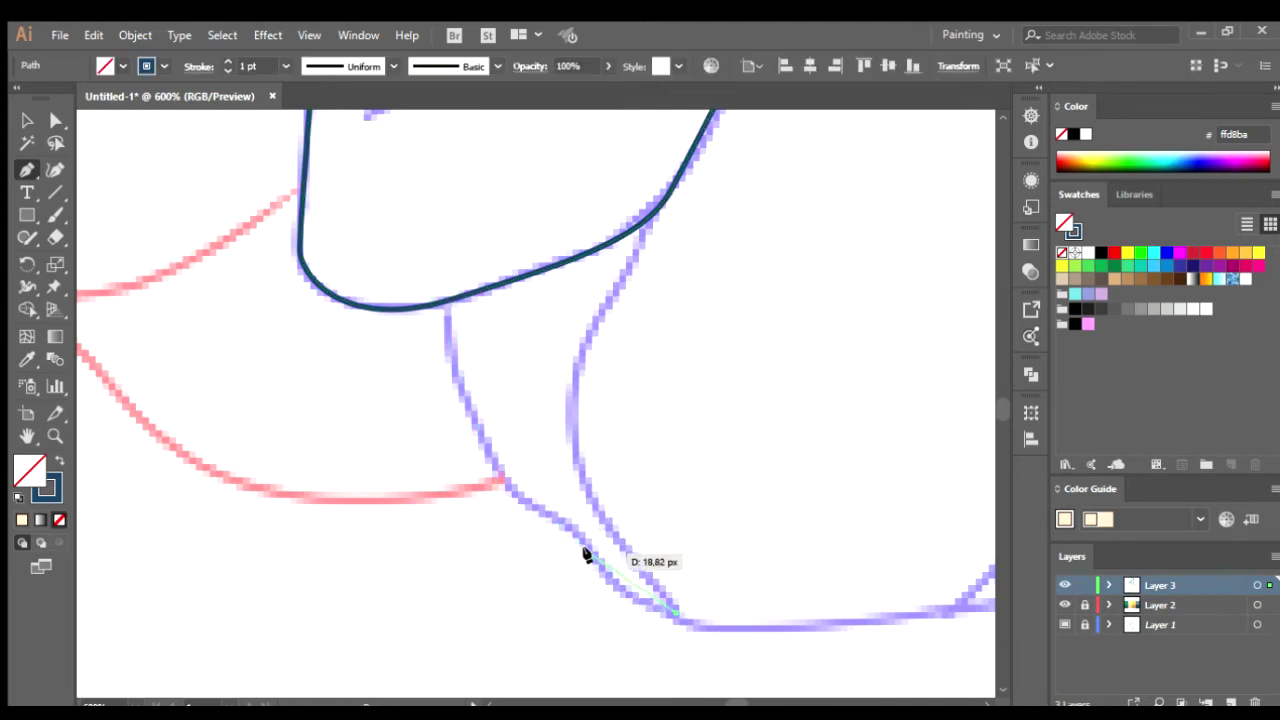
# - Redraw the shorts edge, join it to the arm and close it onto its start
pyautogui.moveTo(500, 478); pyautogui.dragTo(472, 430)
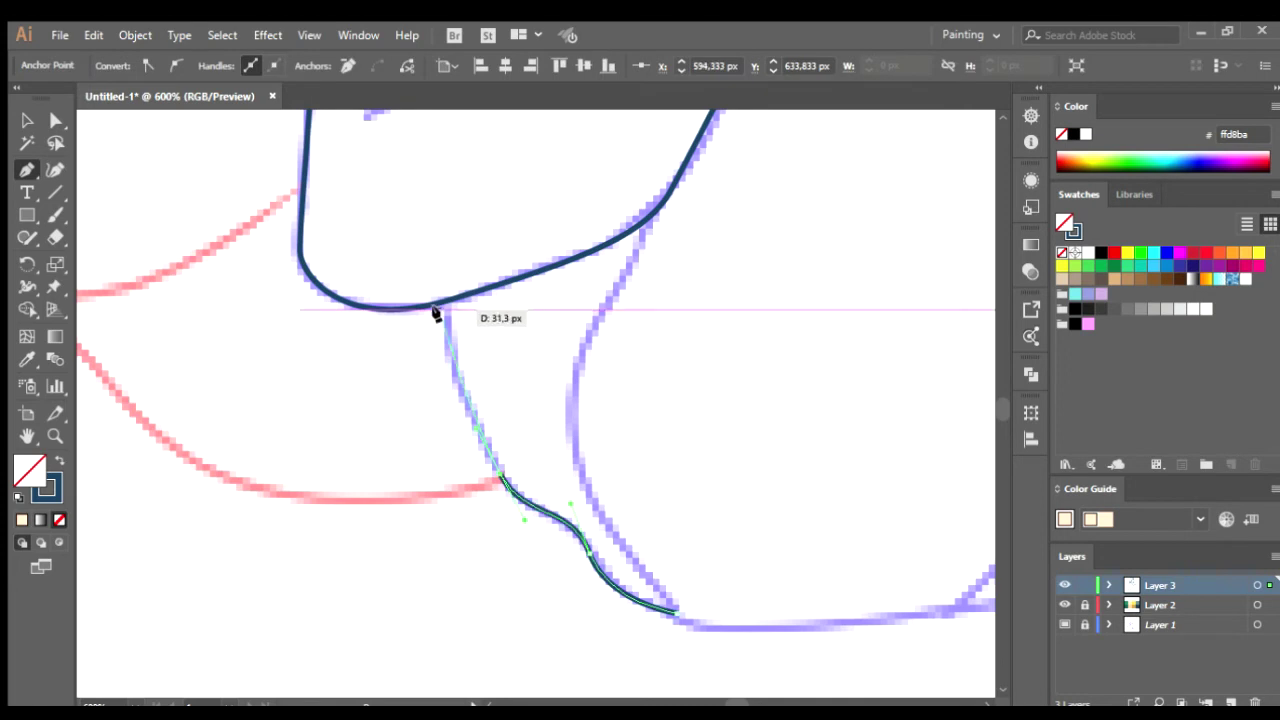
pyautogui.moveTo(446, 300); pyautogui.dragTo(469, 288)
pyautogui.click(579, 205)
pyautogui.click(648, 215)
pyautogui.moveTo(575, 385); pyautogui.dragTo(570, 450)
pyautogui.moveTo(676, 608); pyautogui.dragTo(674, 614)
pyautogui.moveTo(746, 546); pyautogui.dragTo(640, 352)
pyautogui.scroll(1, 731, 531)
pyautogui.hotkey('ctrl', '-')
pyautogui.hotkey('ctrl', '-')
pyautogui.hotkey('ctrl', '-')
# - Start a new leg outline at the knee tip and curve it along the lower leg
pyautogui.click(24, 119)
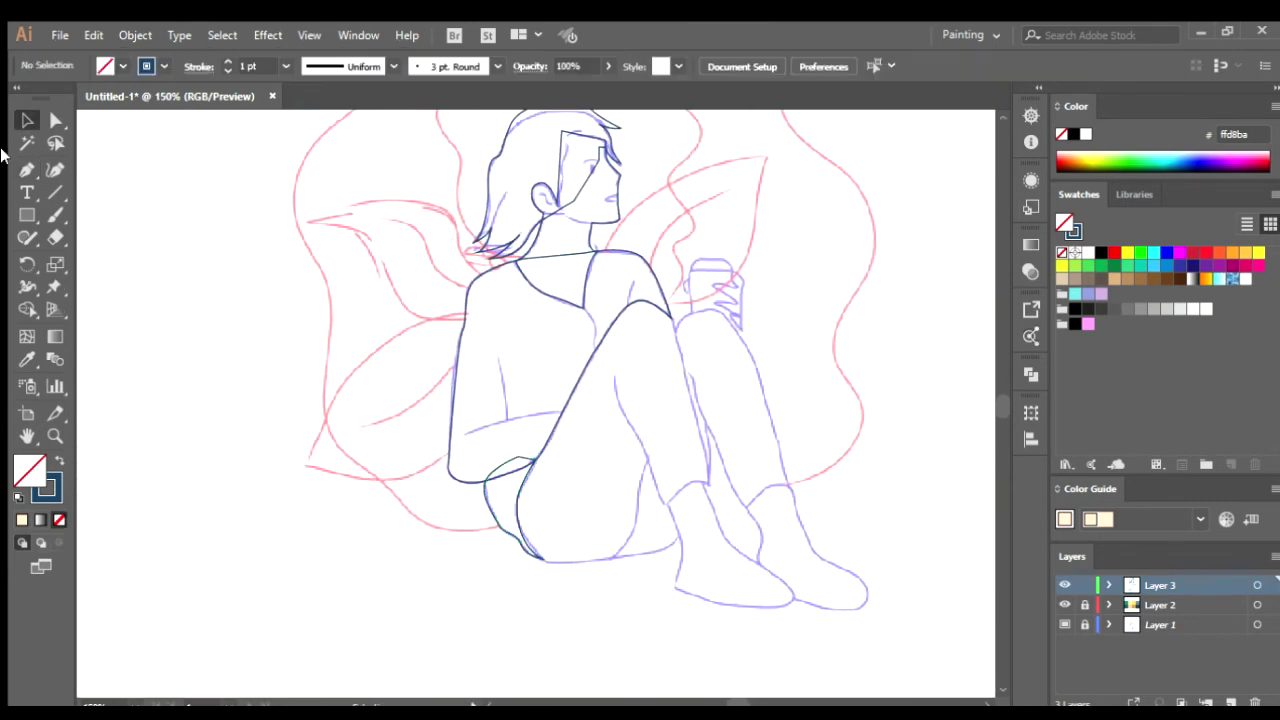
pyautogui.press('p')
pyautogui.scroll(1, 617, 371)
pyautogui.scroll(2, 497, 477)
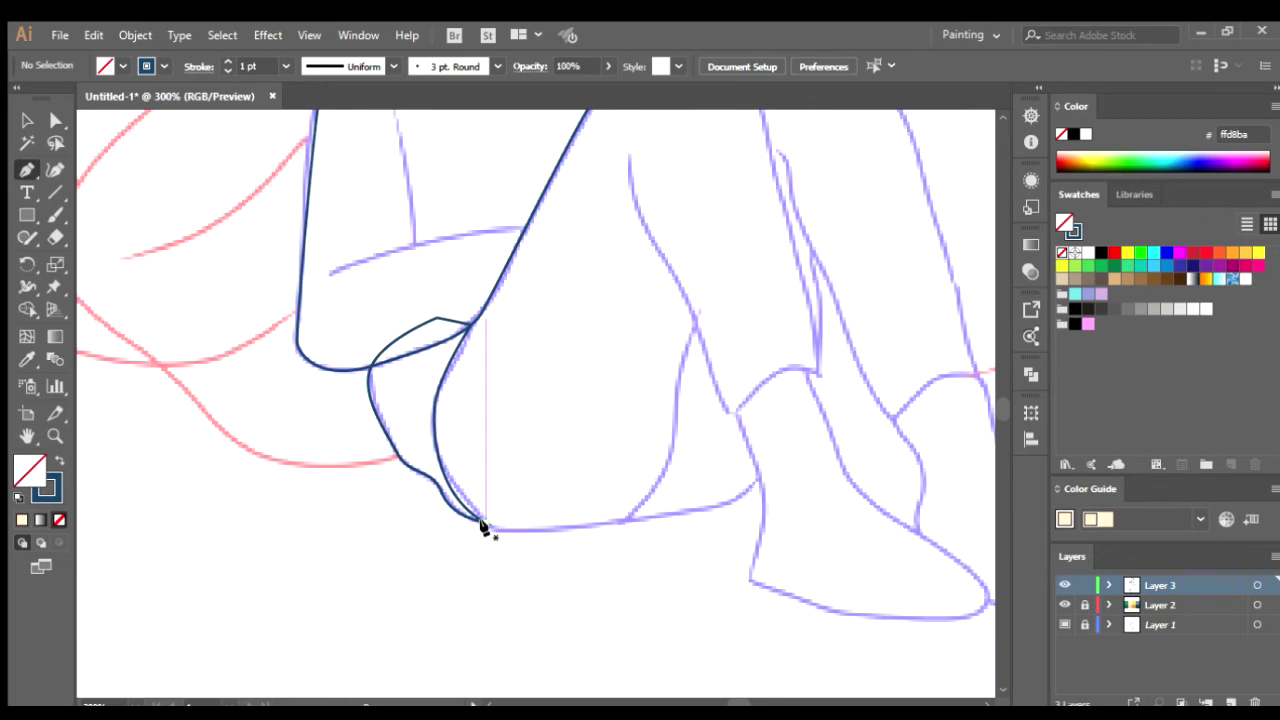
pyautogui.click(484, 522)
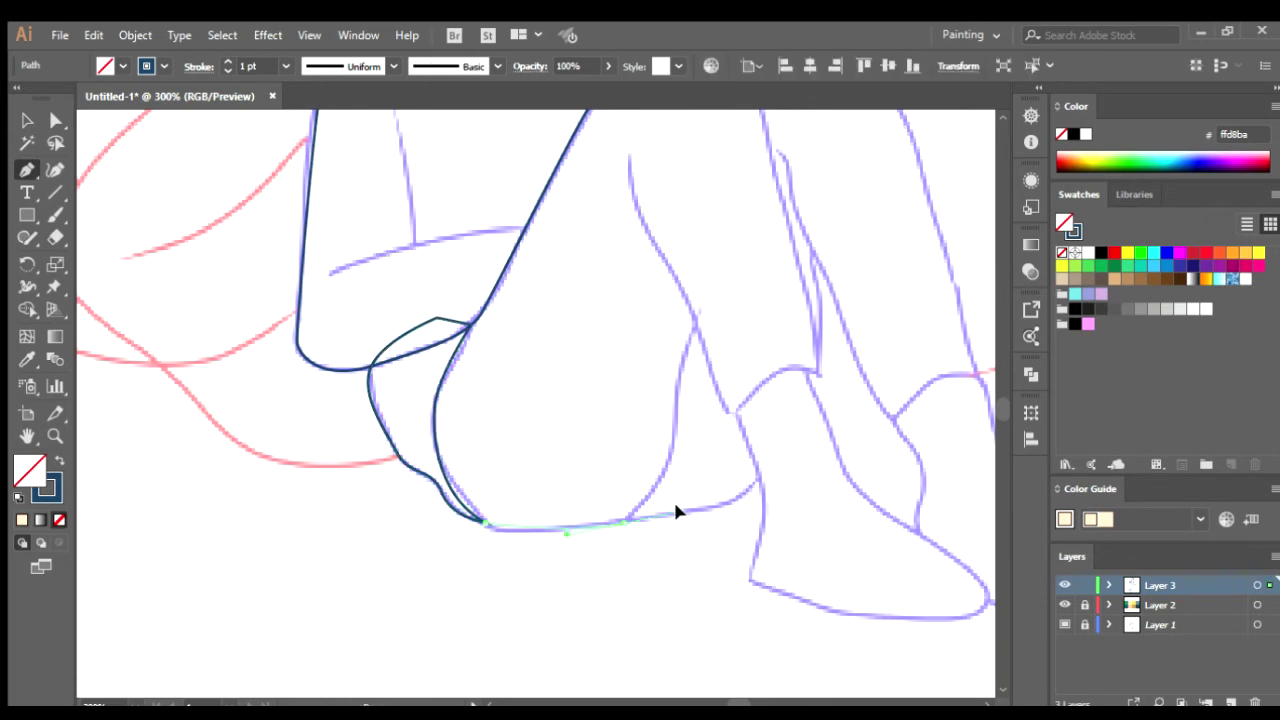
pyautogui.click(620, 518)
pyautogui.scroll(1, 666, 491)
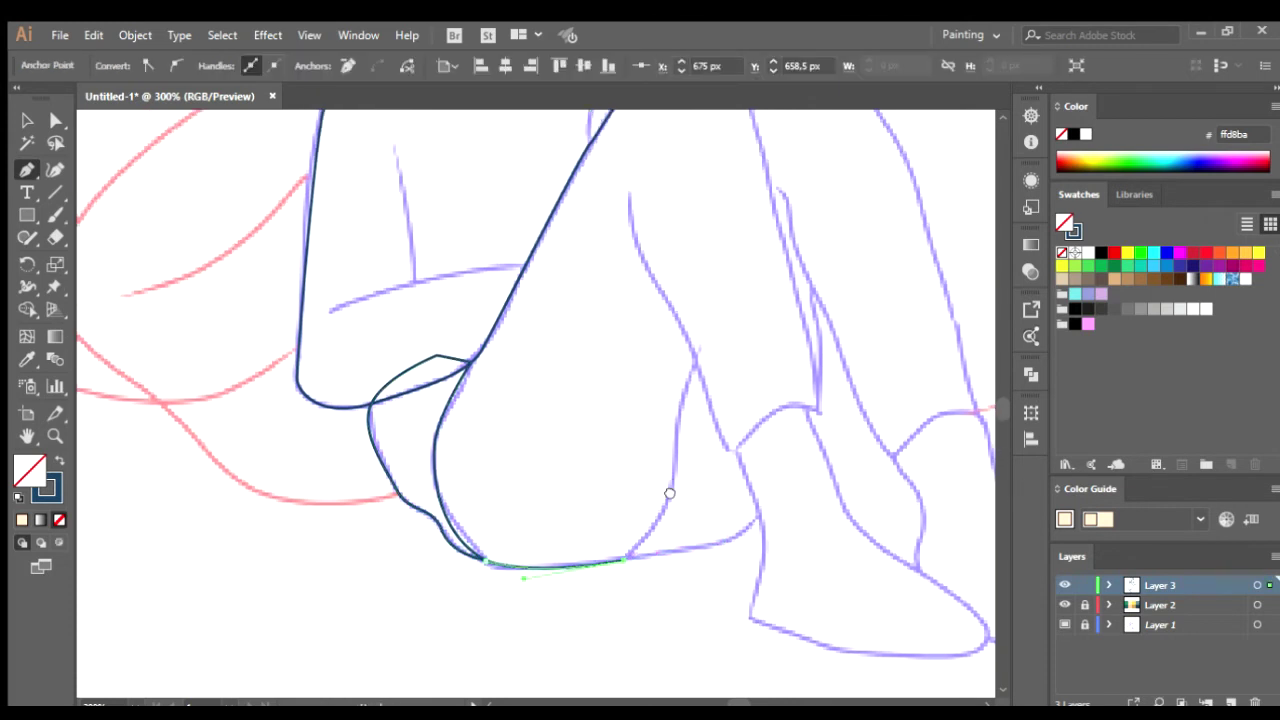
pyautogui.scroll(2, 666, 494)
pyautogui.moveTo(643, 462); pyautogui.dragTo(637, 415)
pyautogui.hotkey('ctrl', 'z')
pyautogui.moveTo(808, 556); pyautogui.dragTo(849, 473)
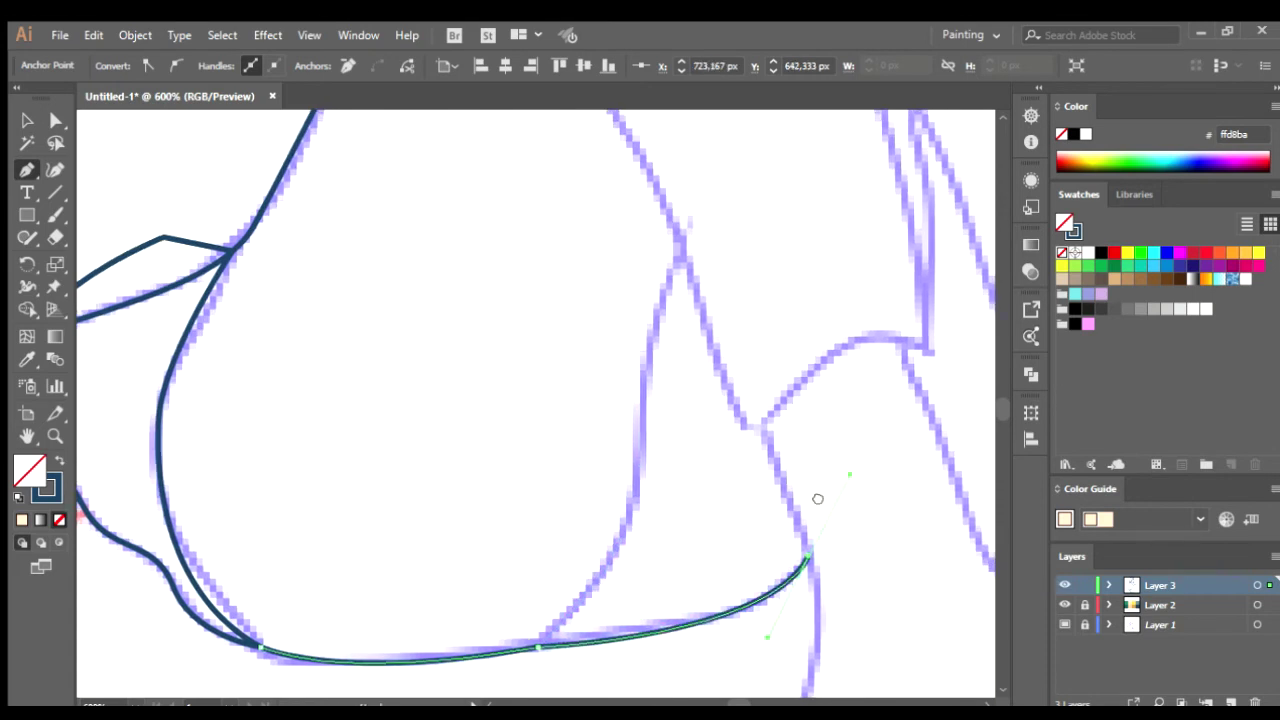
pyautogui.moveTo(817, 558); pyautogui.dragTo(633, 657)
# - Continue the outline where the leg lines meet and across the knee
pyautogui.click(575, 521)
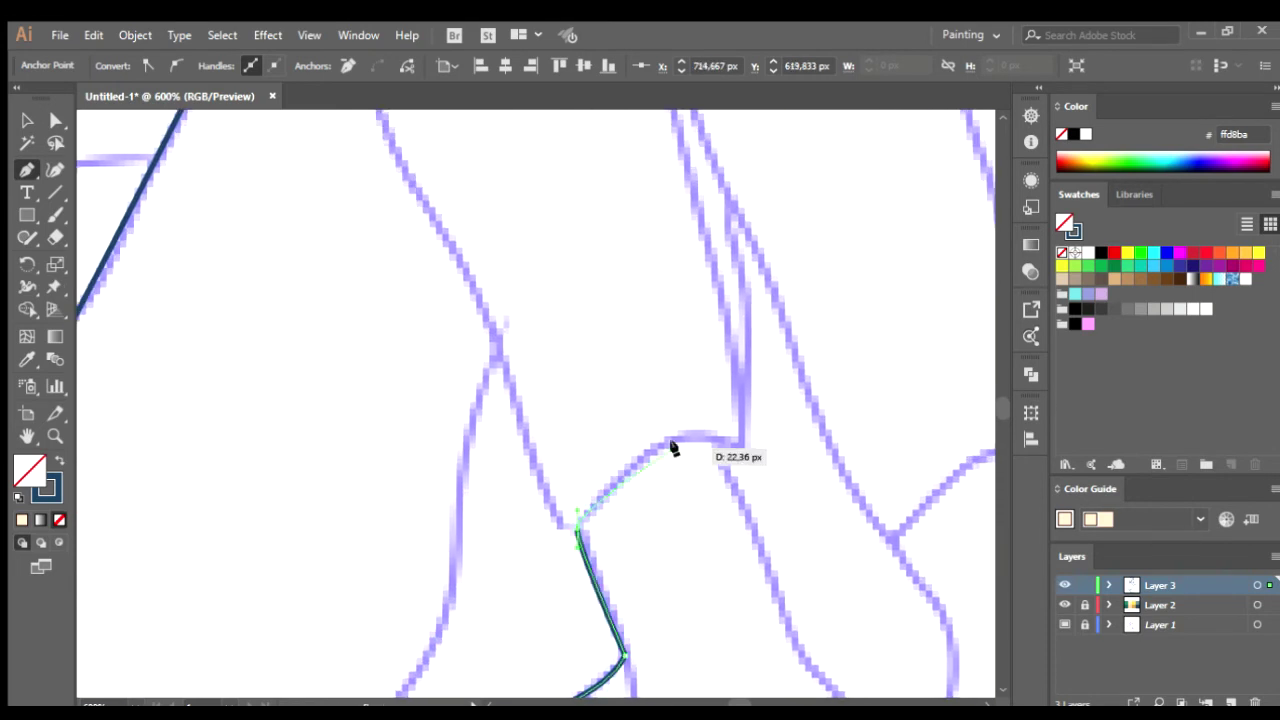
pyautogui.moveTo(742, 450); pyautogui.dragTo(810, 492)
pyautogui.click(742, 450)
pyautogui.scroll(3, 740, 420)
pyautogui.moveTo(727, 380); pyautogui.dragTo(728, 349)
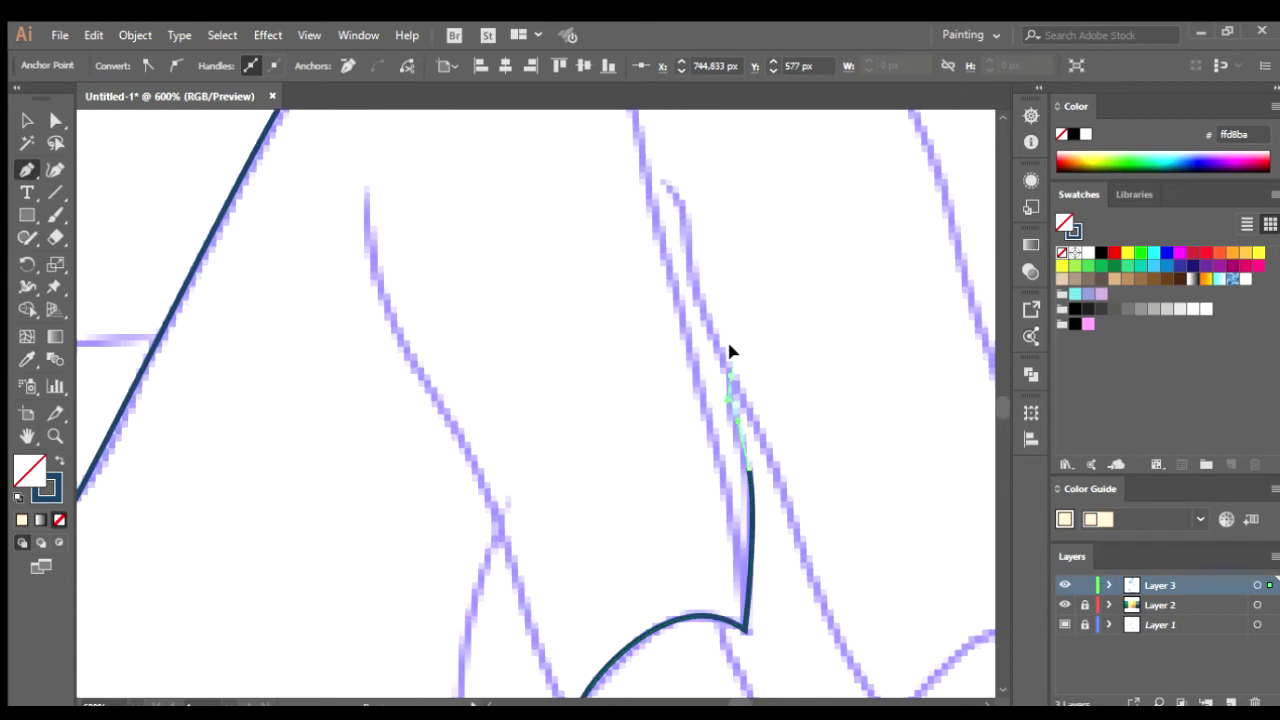
pyautogui.scroll(-3, 725, 420)
pyautogui.hscroll(2, 725, 420)
pyautogui.click(780, 560)
pyautogui.hscroll(3, 720, 528)
pyautogui.scroll(1, 720, 528)
pyautogui.click(718, 521)
pyautogui.click(806, 517)
pyautogui.scroll(4, 790, 400)
pyautogui.hscroll(-2, 790, 400)
# - Curve the outline over both raised knees and join it to the left curve's end
pyautogui.click(806, 390)
pyautogui.scroll(4, 777, 505)
pyautogui.hscroll(-1, 777, 505)
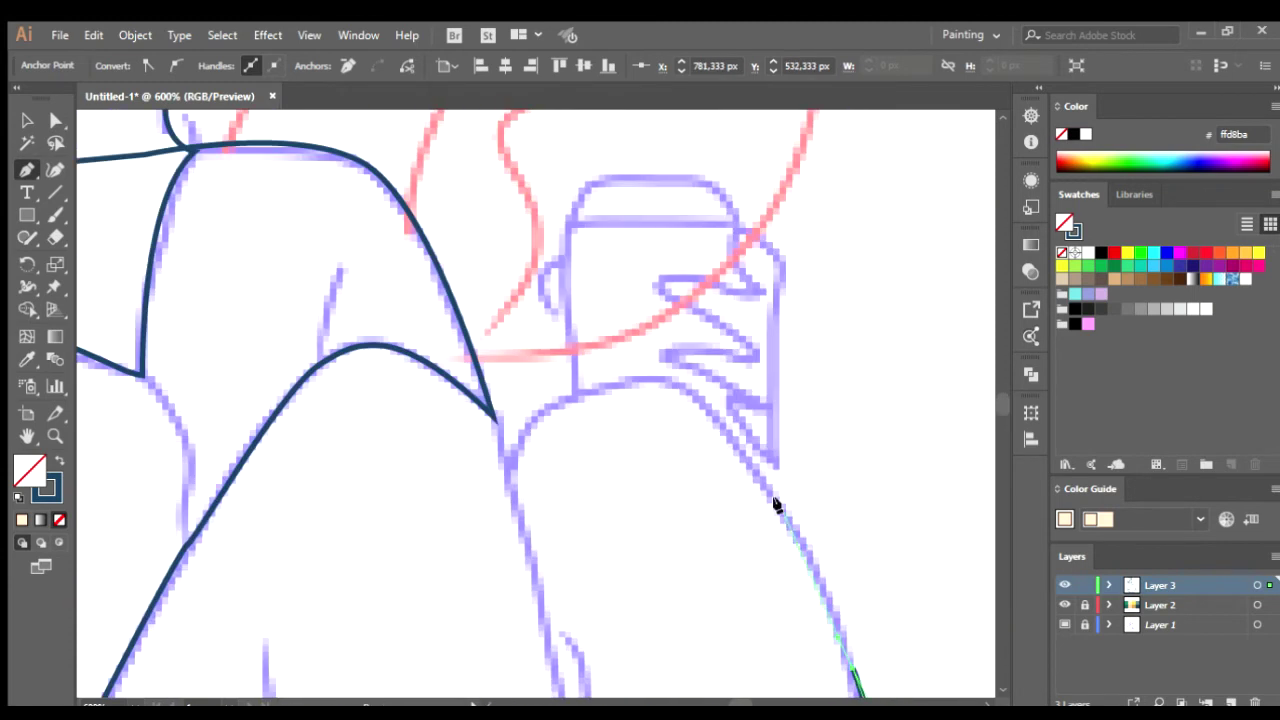
pyautogui.moveTo(665, 380); pyautogui.dragTo(621, 382)
pyautogui.moveTo(513, 449)
pyautogui.mouseDown()
pyautogui.moveTo(498, 514)
pyautogui.moveTo(513, 521)
pyautogui.mouseUp()
pyautogui.scroll(2, 500, 480)
pyautogui.hscroll(-2, 500, 480)
pyautogui.click(538, 449)
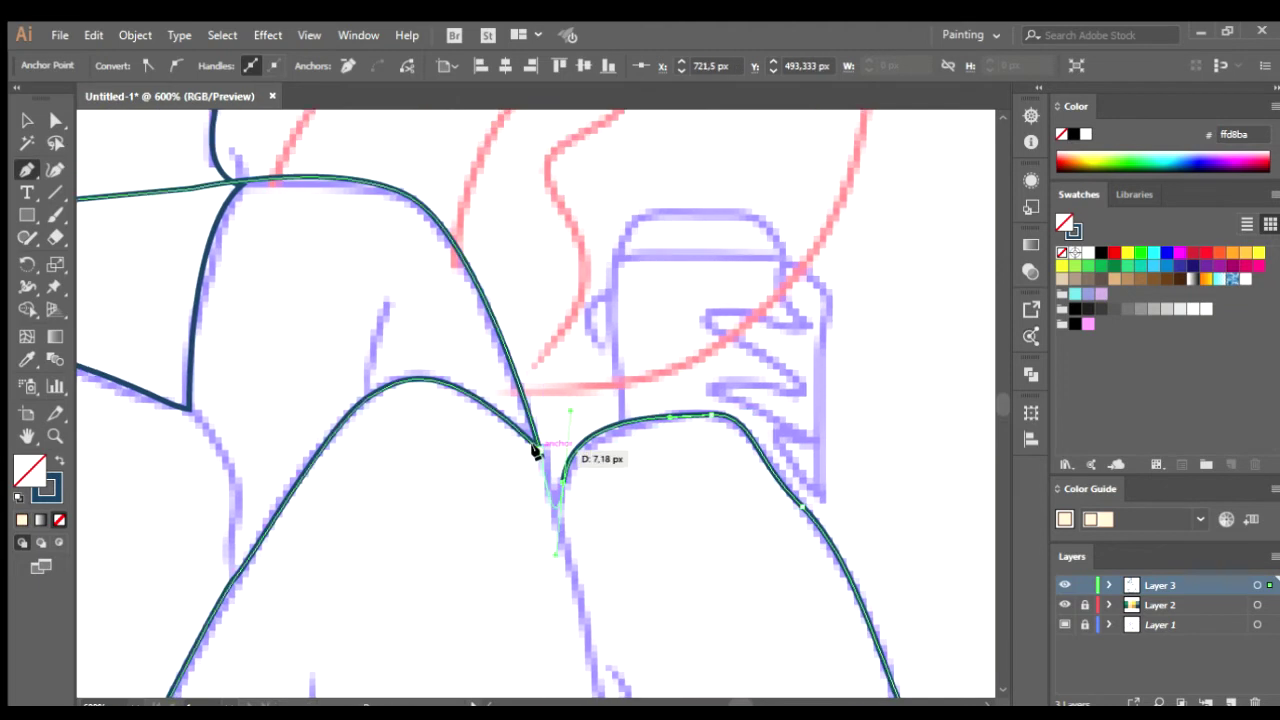
pyautogui.moveTo(470, 433); pyautogui.dragTo(686, 403)
pyautogui.click(655, 292)
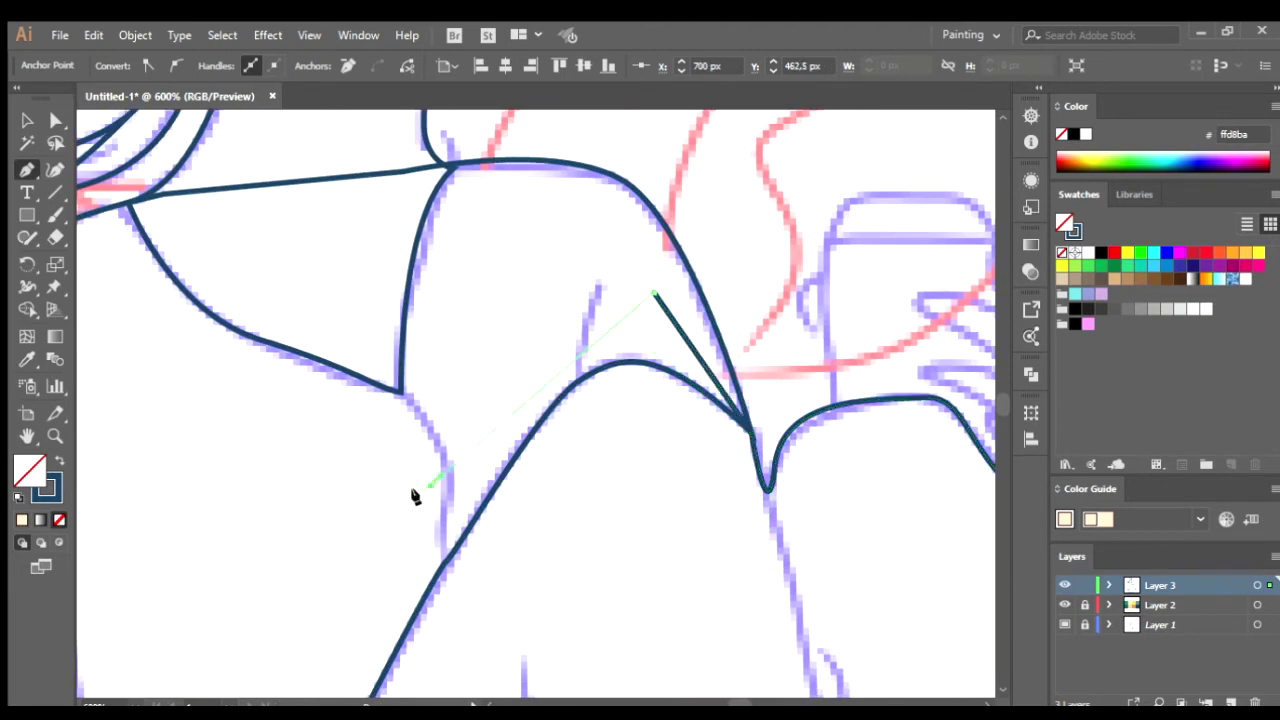
# - Trace the calf line and join the leg outline onto the lower curve
pyautogui.moveTo(414, 494); pyautogui.dragTo(761, 183)
pyautogui.scroll(-2, 761, 183)
pyautogui.scroll(-2, 634, 471)
pyautogui.click(634, 471)
pyautogui.moveTo(634, 471); pyautogui.dragTo(546, 237)
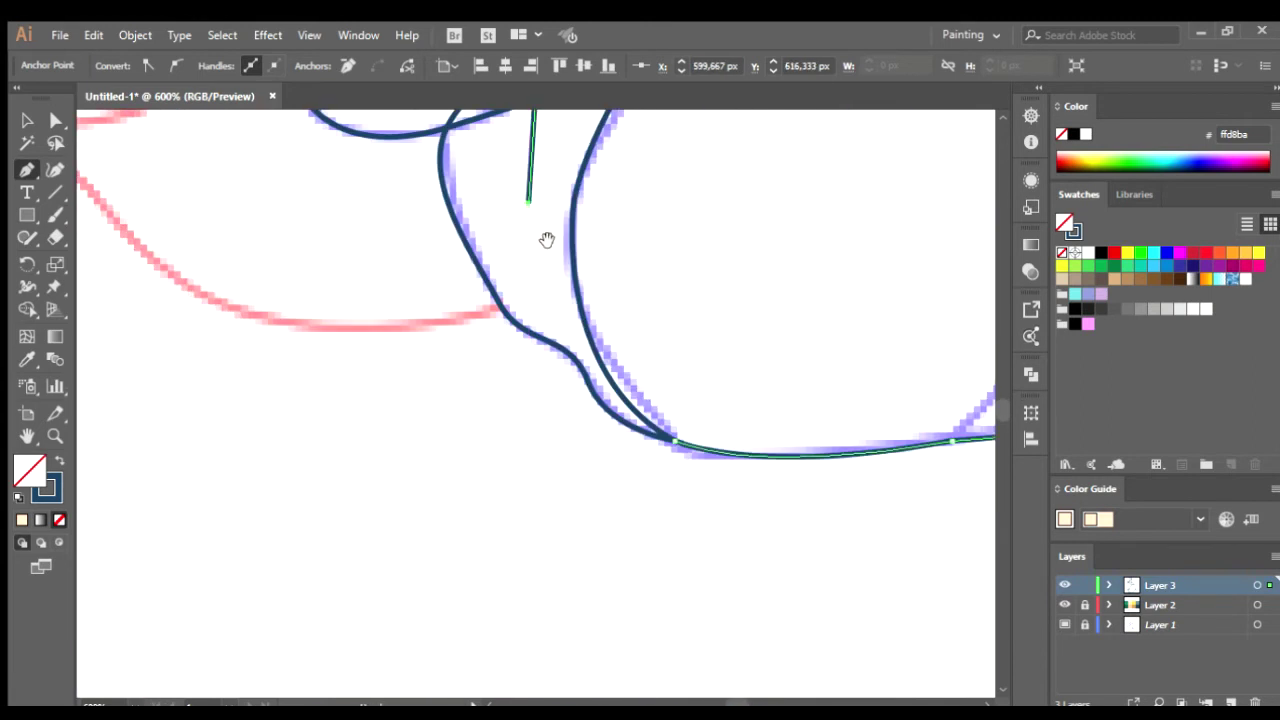
pyautogui.click(666, 437)
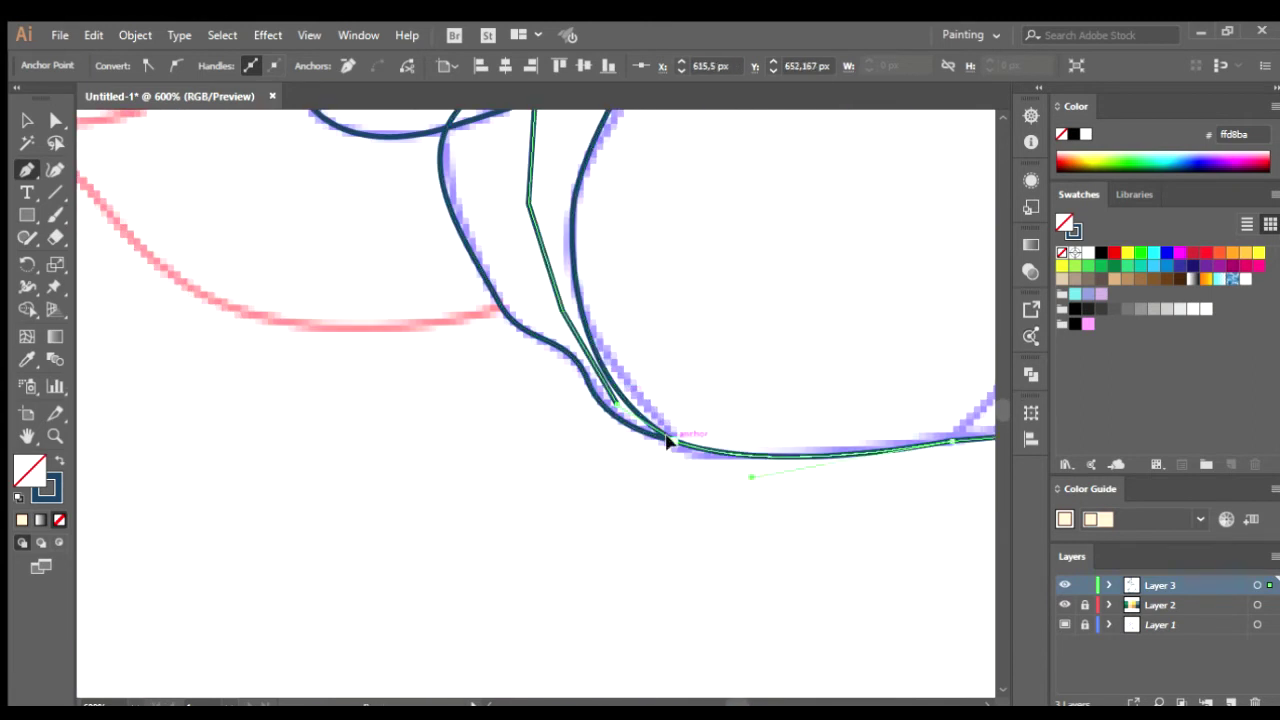
pyautogui.hotkey('ctrl', '1')
pyautogui.moveTo(811, 445); pyautogui.dragTo(698, 497)
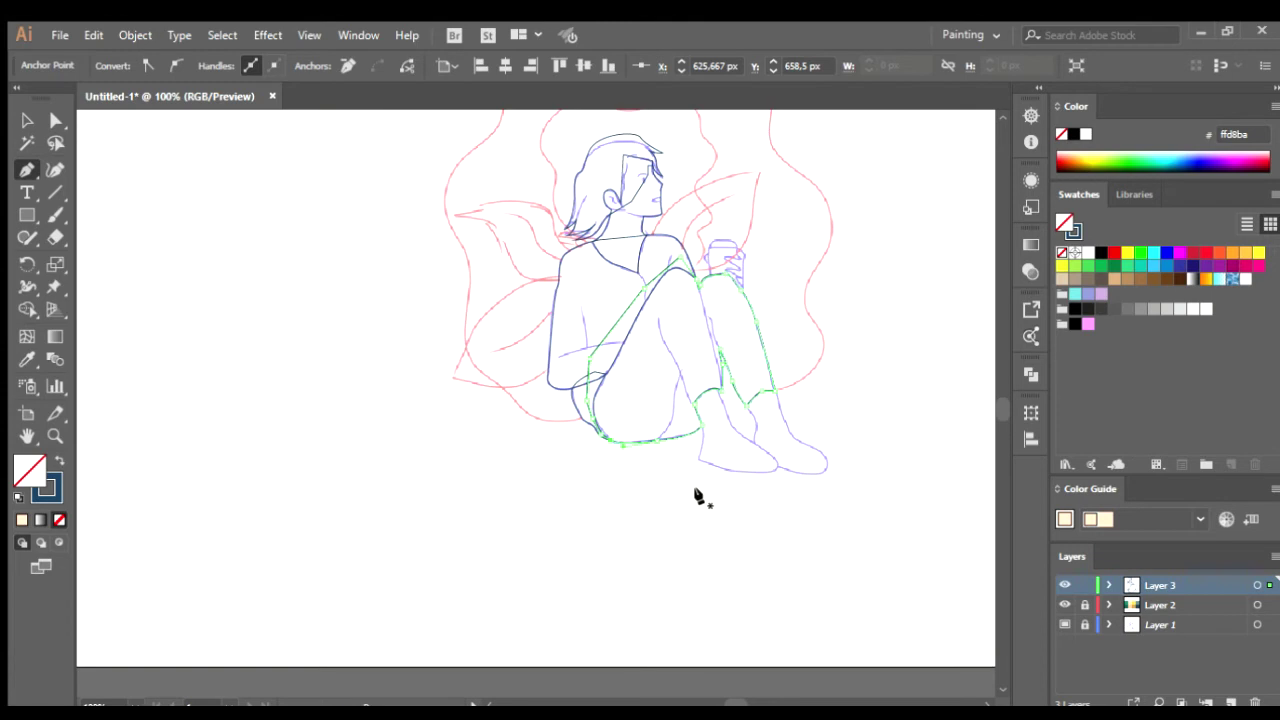
# - Start the first boot outline at its top, curving down around the toe and sole
pyautogui.scroll(2, 718, 483)
pyautogui.scroll(1, 594, 394)
pyautogui.scroll(2, 580, 354)
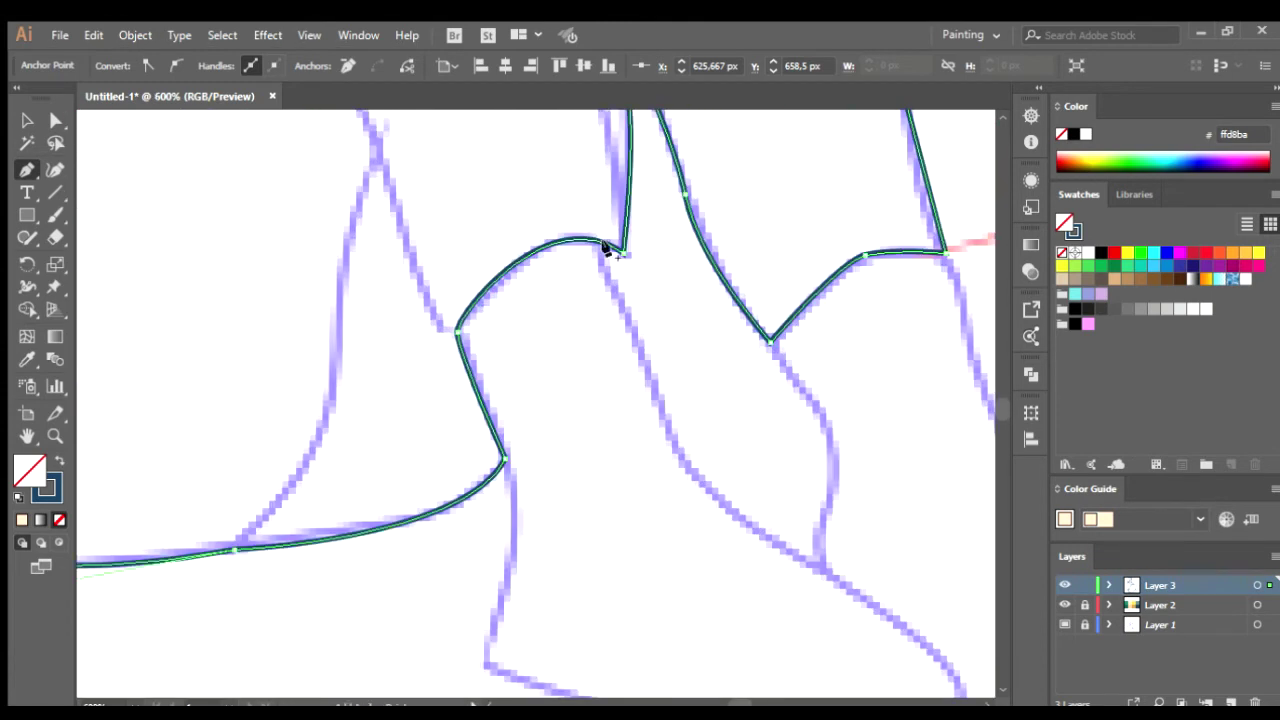
pyautogui.keyDown('ctrl'); pyautogui.click(555, 390); pyautogui.keyUp('ctrl')
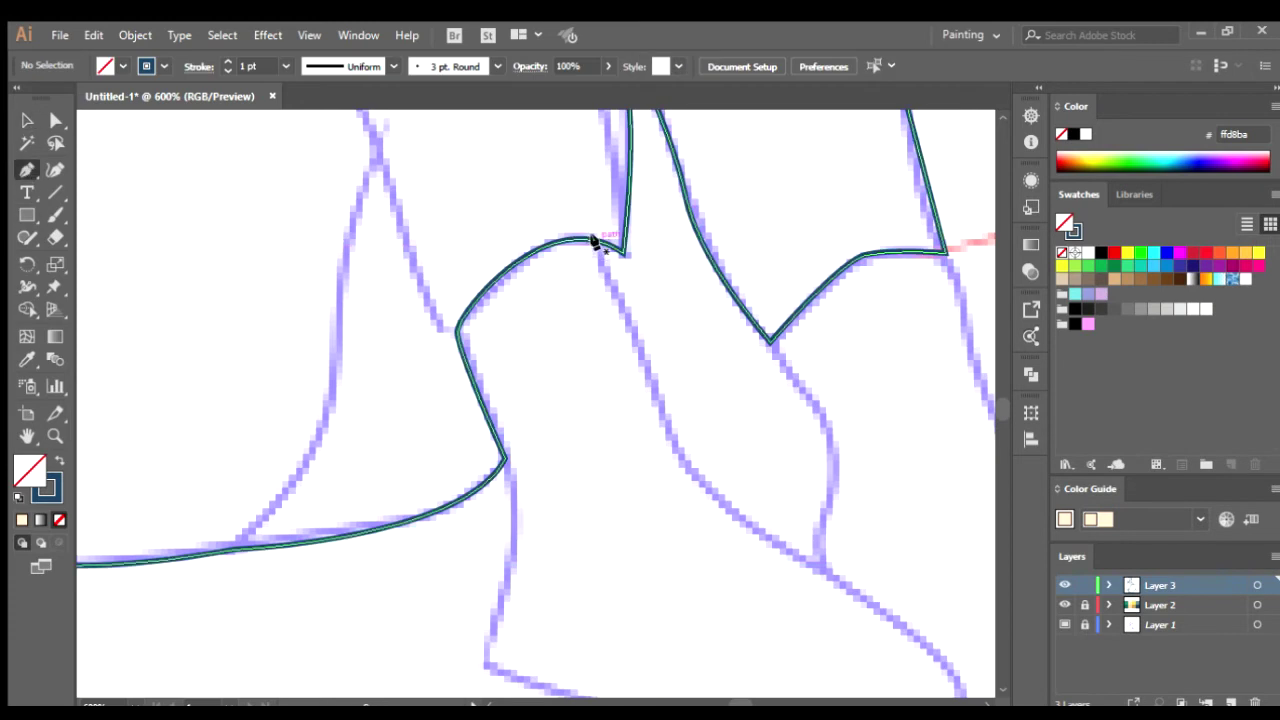
pyautogui.click(596, 241)
pyautogui.scroll(-3, 700, 472)
pyautogui.moveTo(598, 302)
pyautogui.mouseDown()
pyautogui.moveTo(748, 445)
pyautogui.moveTo(909, 507)
pyautogui.mouseUp()
pyautogui.moveTo(866, 588); pyautogui.dragTo(729, 586)
pyautogui.moveTo(636, 594); pyautogui.dragTo(560, 580)
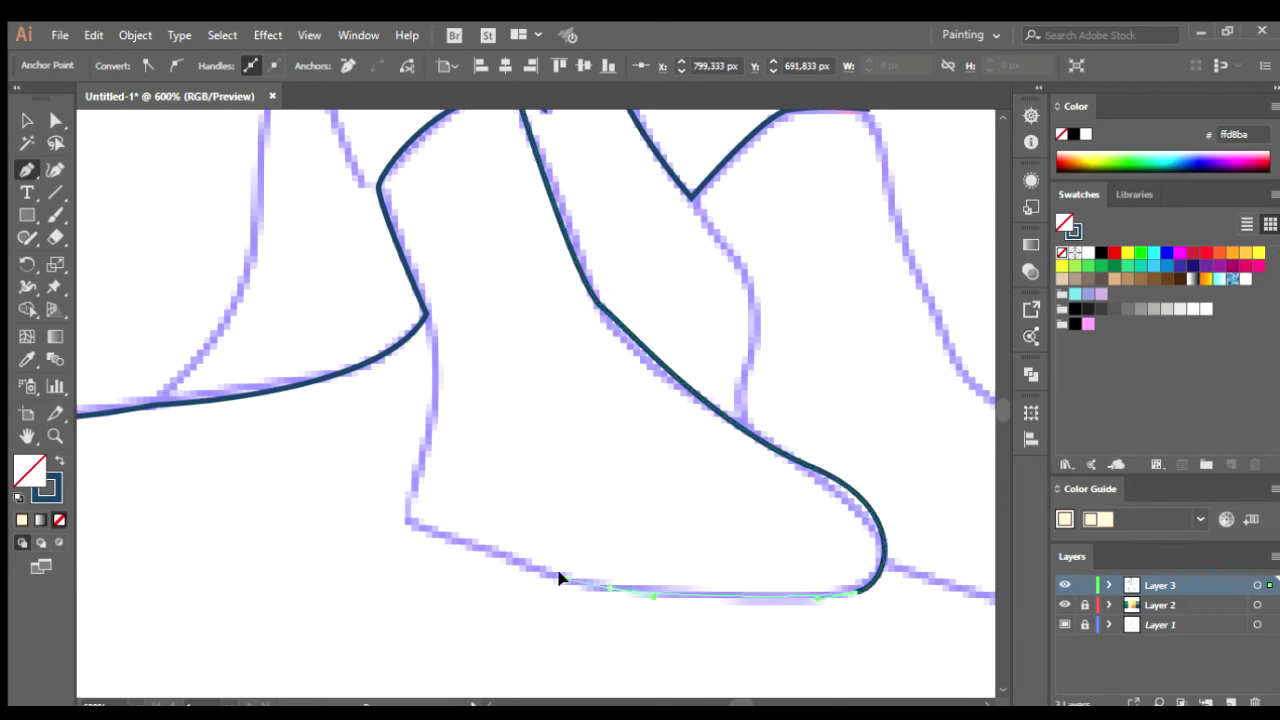
# - Finish the first boot outline with a heel corner, back curve and top edge
pyautogui.moveTo(470, 538); pyautogui.dragTo(532, 568)
pyautogui.click(465, 545)
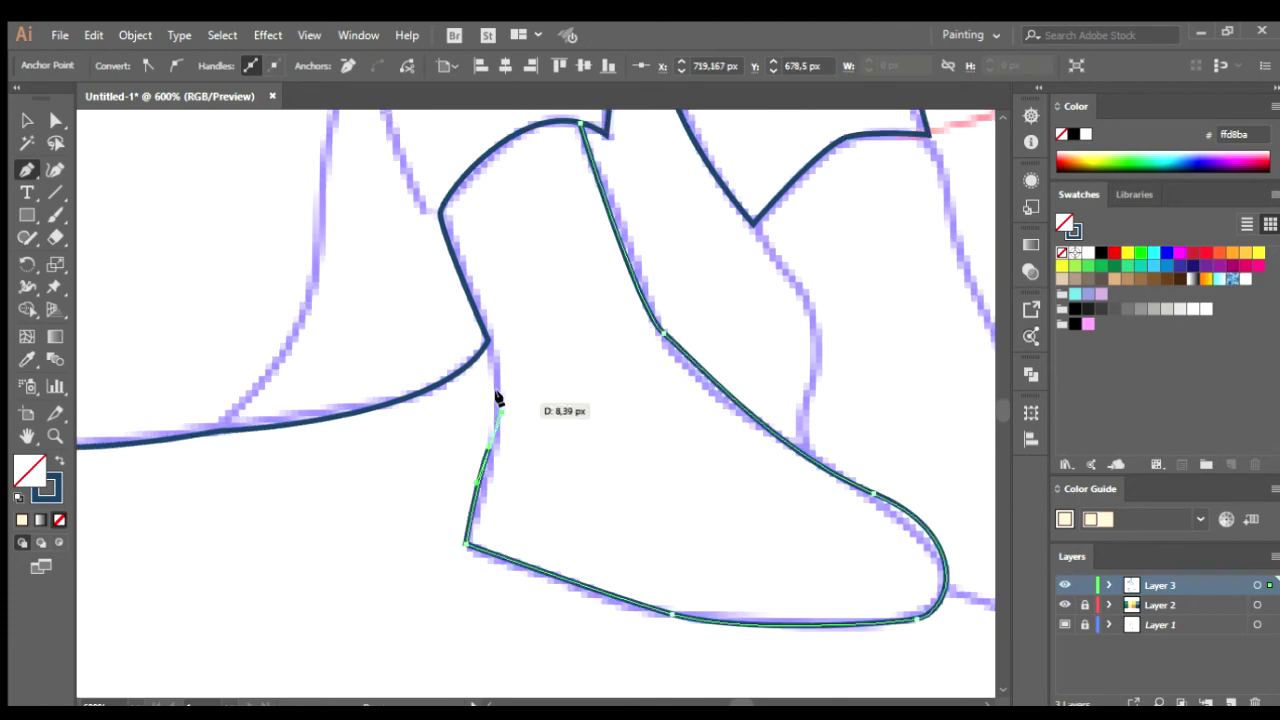
pyautogui.moveTo(487, 342); pyautogui.dragTo(463, 307)
pyautogui.click(386, 178)
pyautogui.moveTo(431, 121); pyautogui.dragTo(431, 266)
pyautogui.click(406, 274)
pyautogui.moveTo(510, 204); pyautogui.dragTo(606, 266)
# - Begin the second boot outline, tracing down its side to the sole
pyautogui.moveTo(884, 395); pyautogui.dragTo(667, 314)
pyautogui.press('Escape')
pyautogui.click(533, 289)
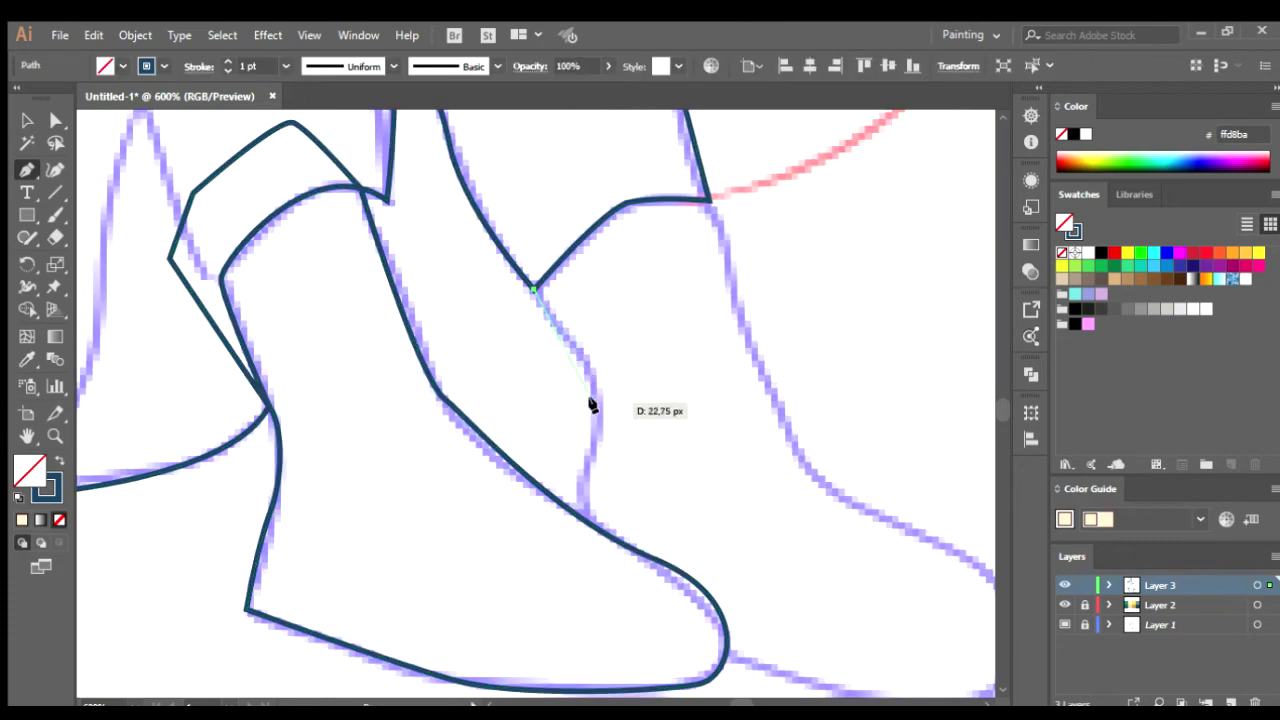
pyautogui.moveTo(572, 477); pyautogui.dragTo(578, 488)
pyautogui.click(586, 527)
pyautogui.scroll(-3, 600, 510)
pyautogui.click(540, 500)
pyautogui.click(618, 527)
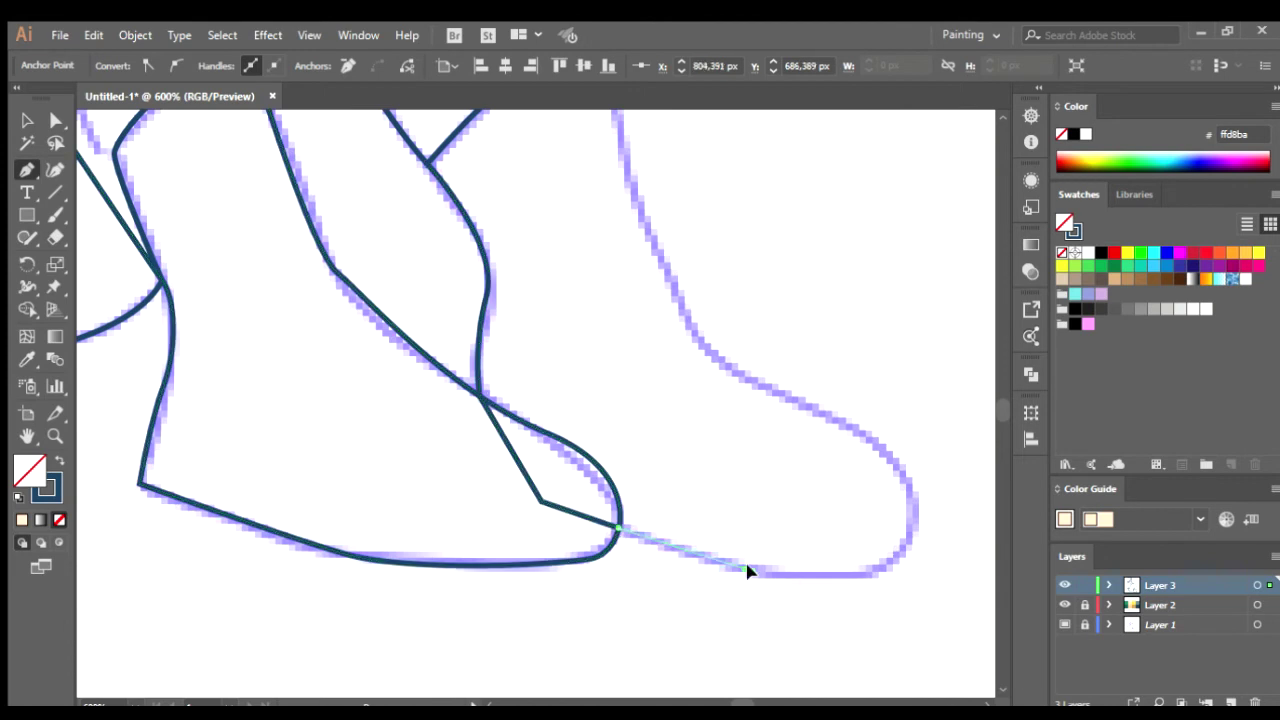
# - Curve the second boot outline around the toe and along its top edge
pyautogui.moveTo(845, 555); pyautogui.dragTo(855, 460)
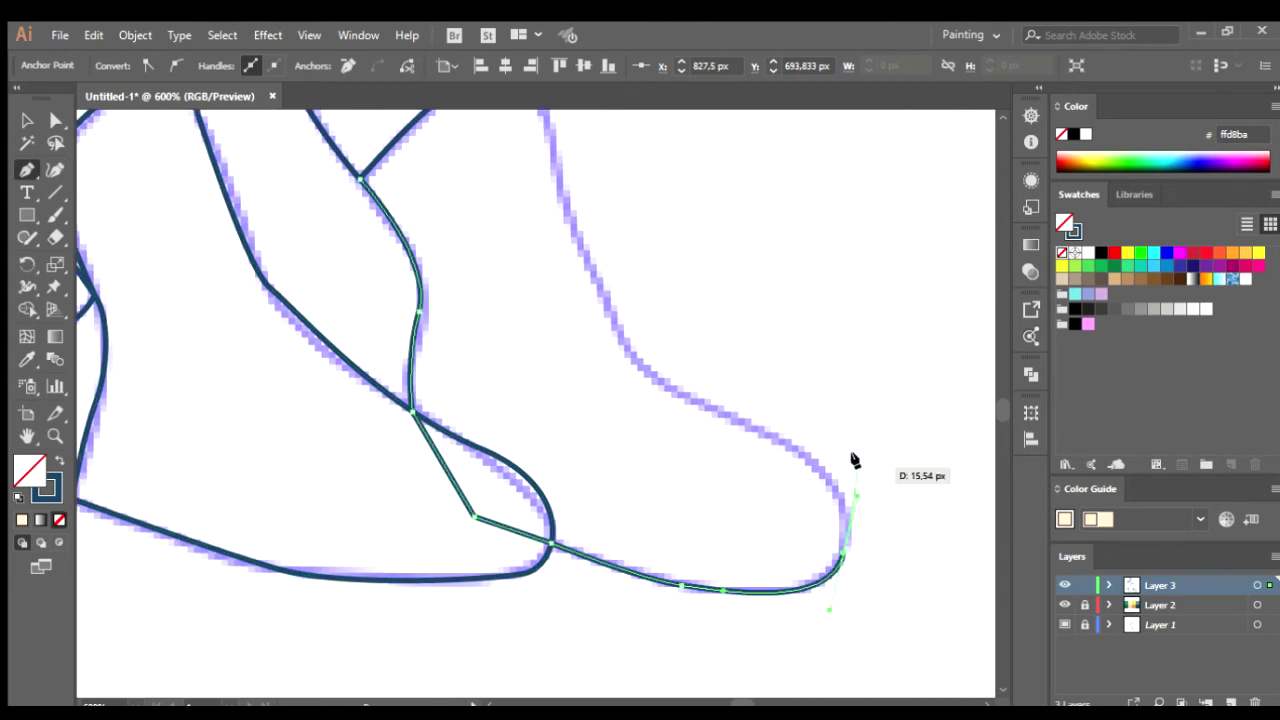
pyautogui.moveTo(775, 432); pyautogui.dragTo(720, 417)
pyautogui.scroll(3, 720, 440)
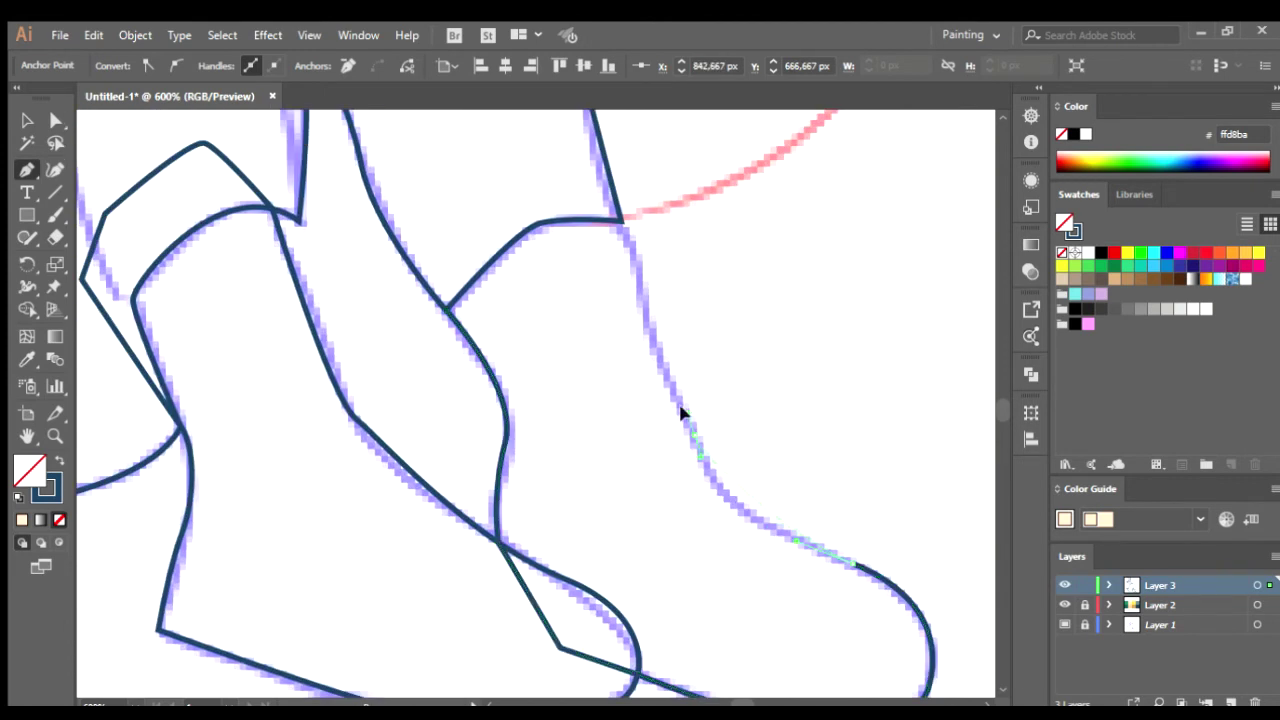
pyautogui.scroll(3, 665, 347)
pyautogui.click(648, 374)
pyautogui.moveTo(540, 333); pyautogui.dragTo(465, 390)
pyautogui.scroll(-5, 465, 422)
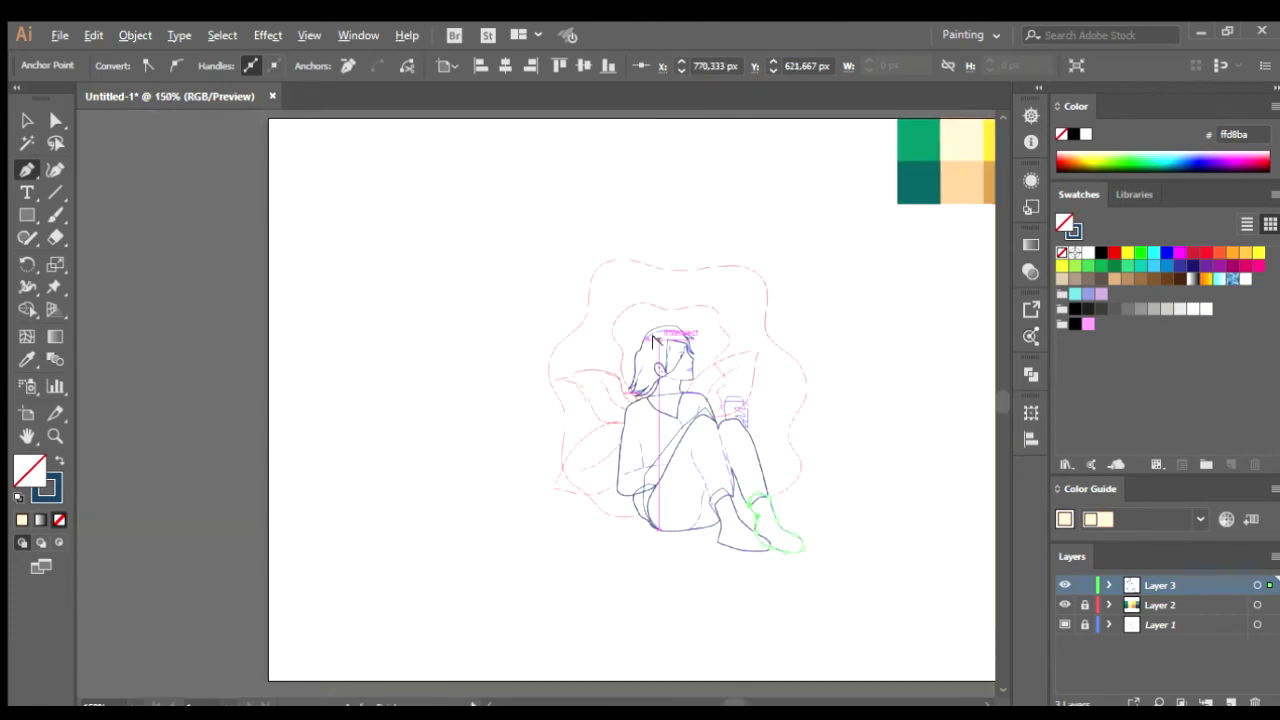
# - Sketch a finger outline around the cup, then undo the stray hooked path
pyautogui.scroll(4, 732, 400)
pyautogui.scroll(-2, 732, 400)
pyautogui.scroll(-2, 508, 366)
pyautogui.scroll(3, 600, 400)
pyautogui.scroll(3, 739, 471)
pyautogui.moveTo(706, 391); pyautogui.dragTo(657, 330)
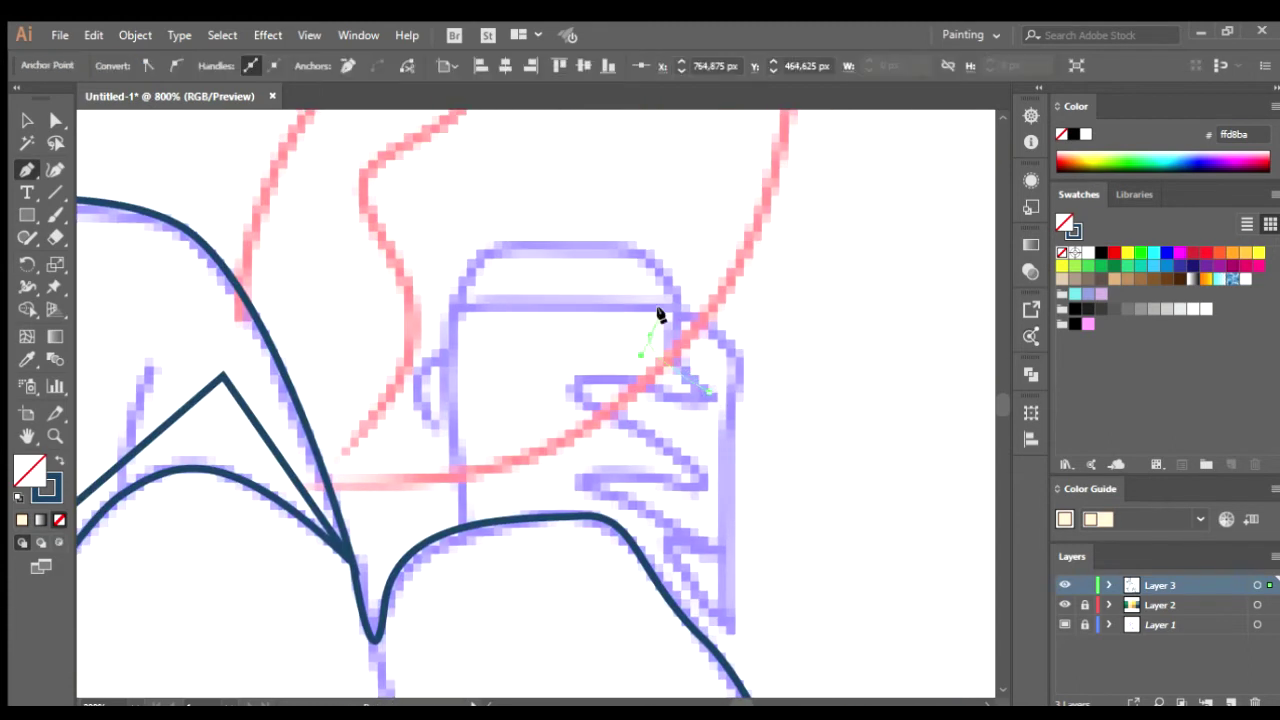
pyautogui.moveTo(742, 355); pyautogui.dragTo(756, 423)
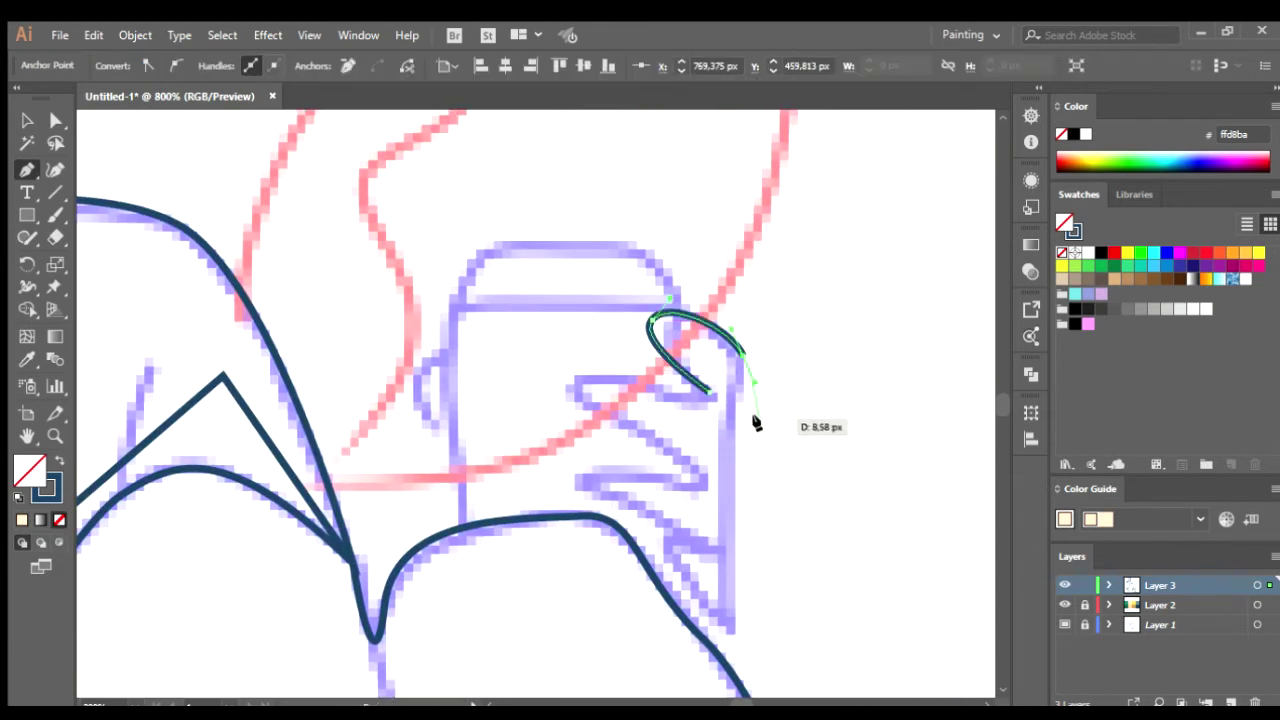
pyautogui.moveTo(745, 535); pyautogui.dragTo(742, 575)
pyautogui.click(772, 291)
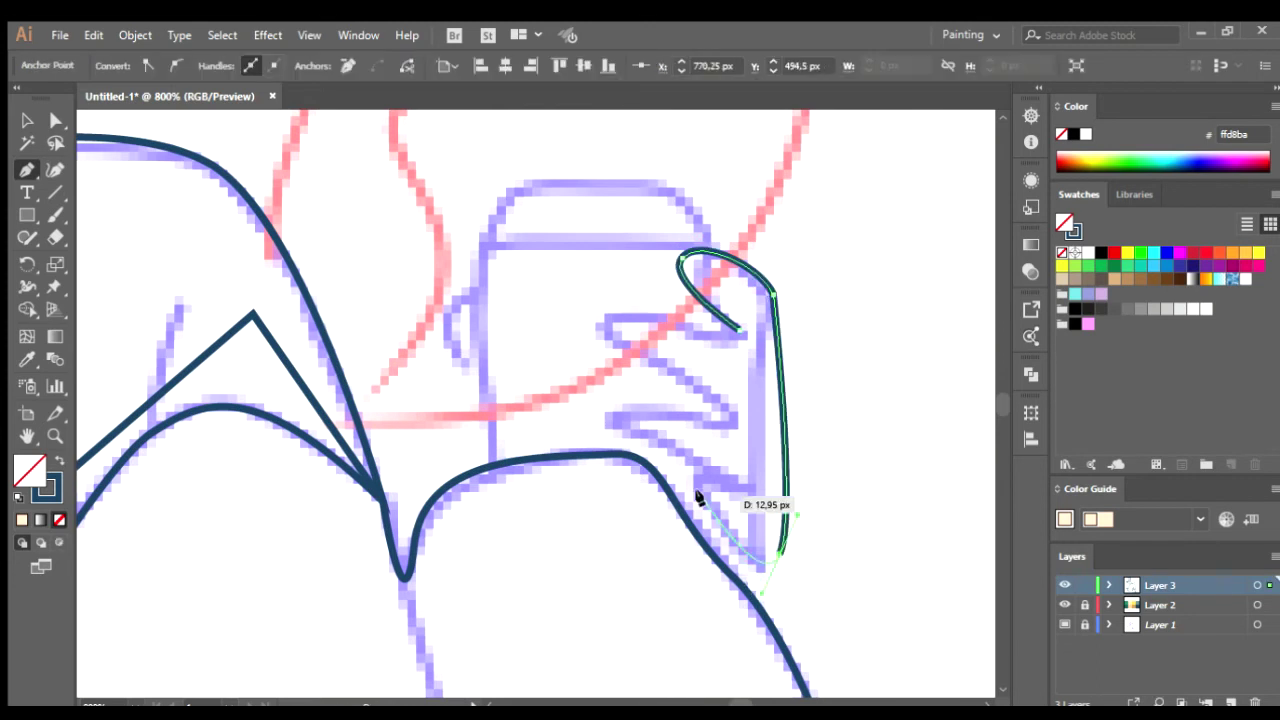
pyautogui.moveTo(739, 488); pyautogui.dragTo(716, 466)
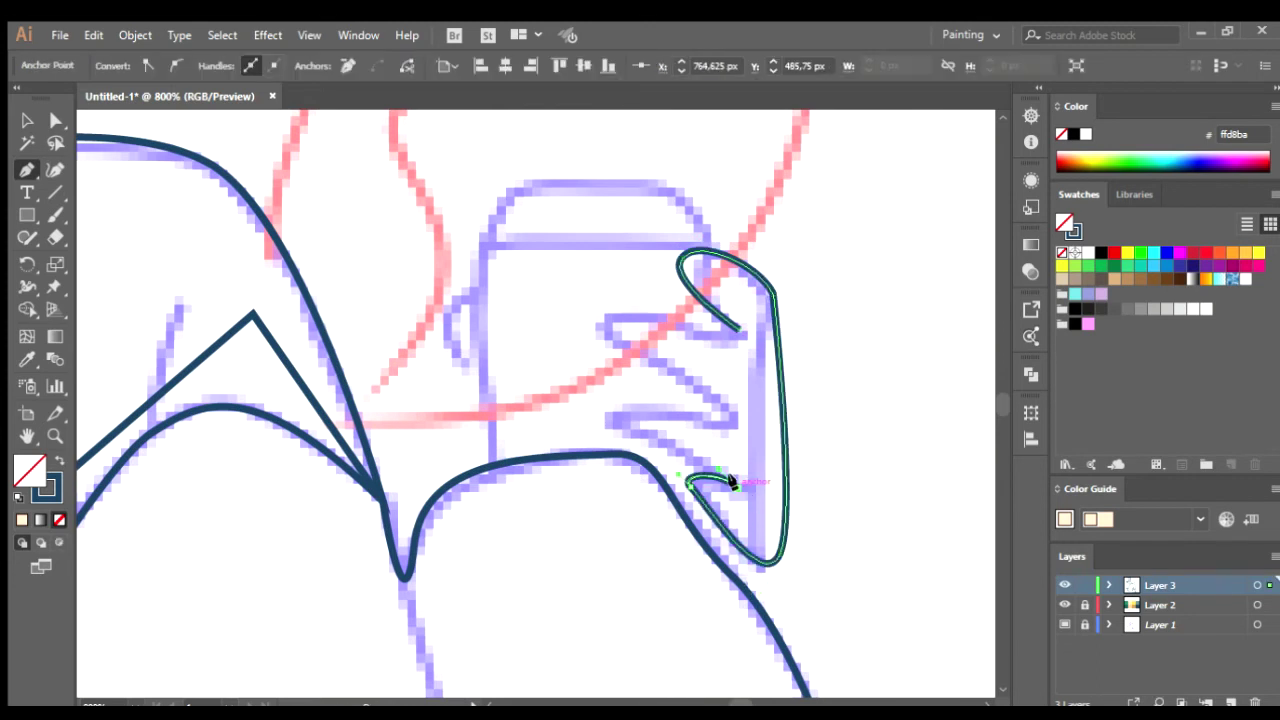
pyautogui.moveTo(604, 422); pyautogui.dragTo(614, 425)
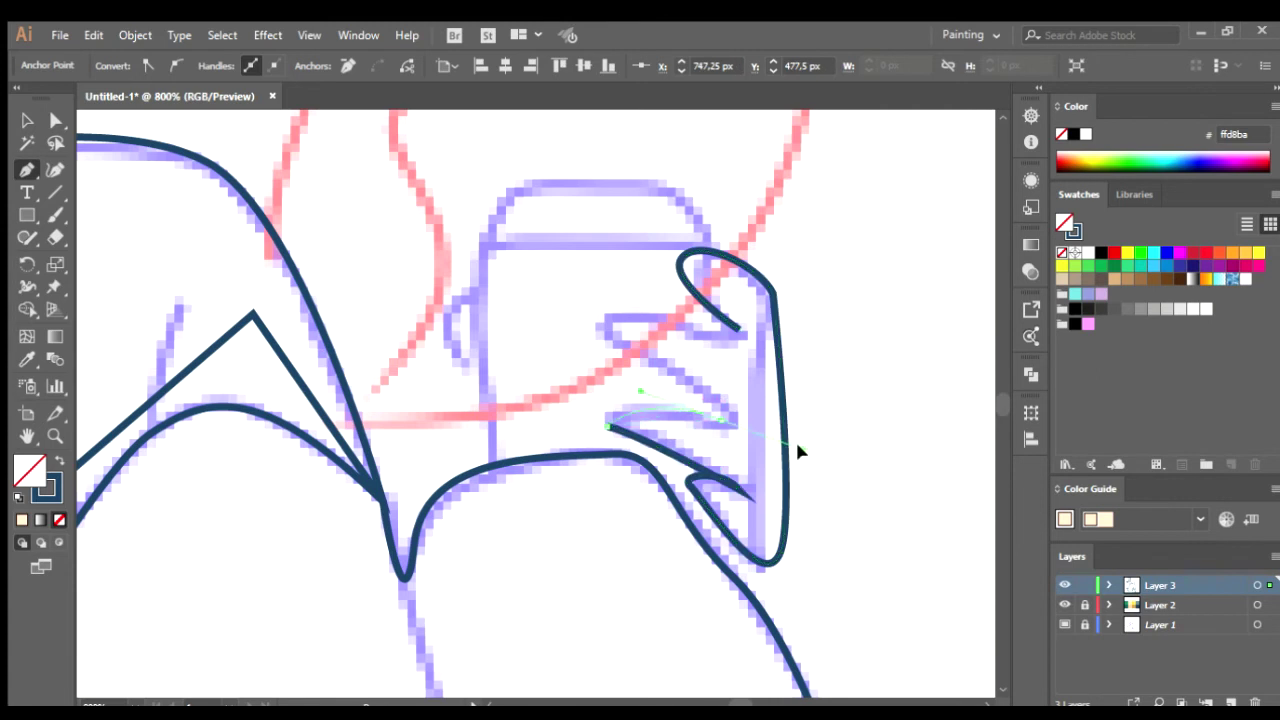
pyautogui.hotkey('ctrl', 'z')
pyautogui.hotkey('ctrl', 'z')
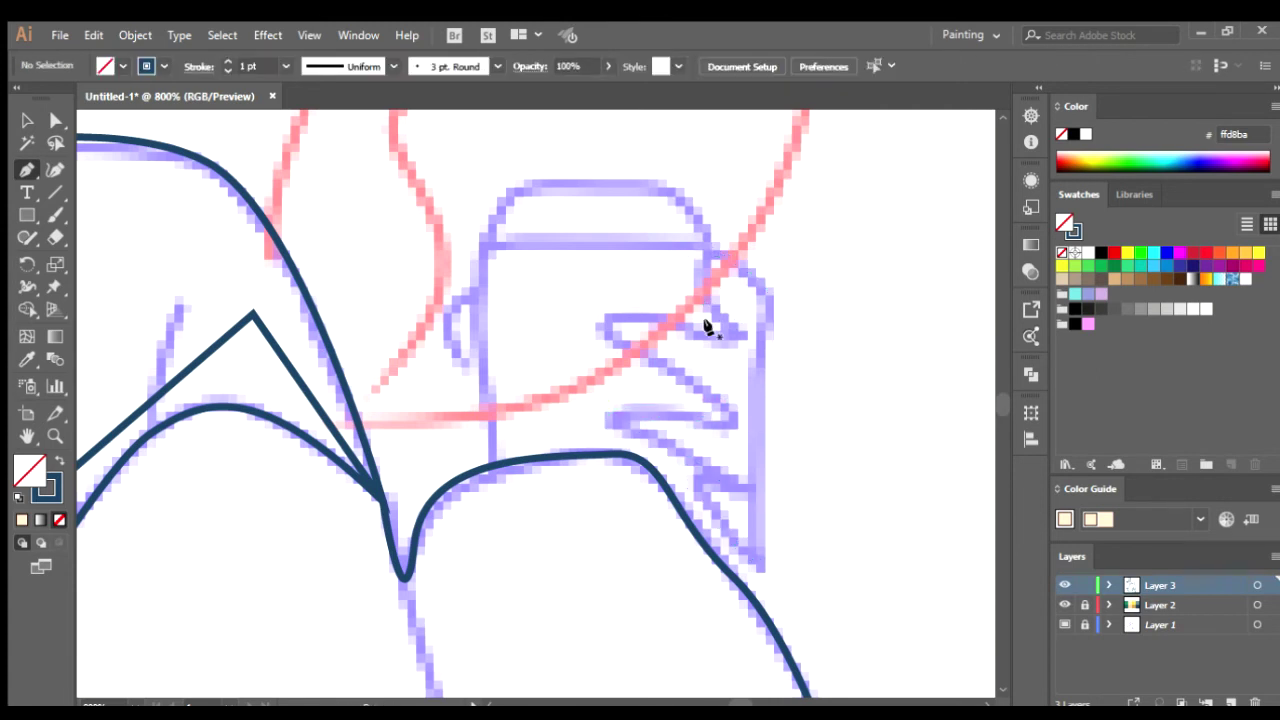
# - Trace the fingers over the cup's top edge and down its right side, closing the hand
pyautogui.scroll(1, 745, 297)
pyautogui.click(740, 333)
pyautogui.moveTo(686, 266); pyautogui.dragTo(723, 251)
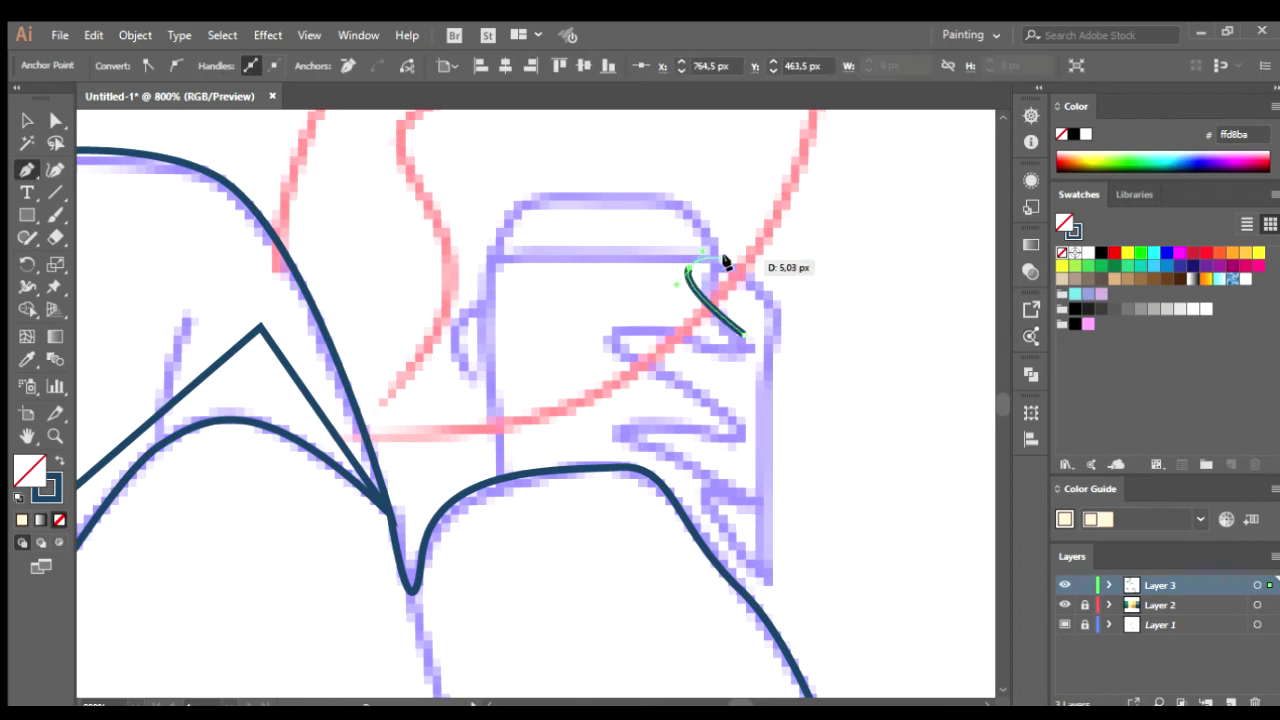
pyautogui.moveTo(793, 310)
pyautogui.mouseDown()
pyautogui.moveTo(810, 537)
pyautogui.moveTo(750, 588)
pyautogui.mouseUp()
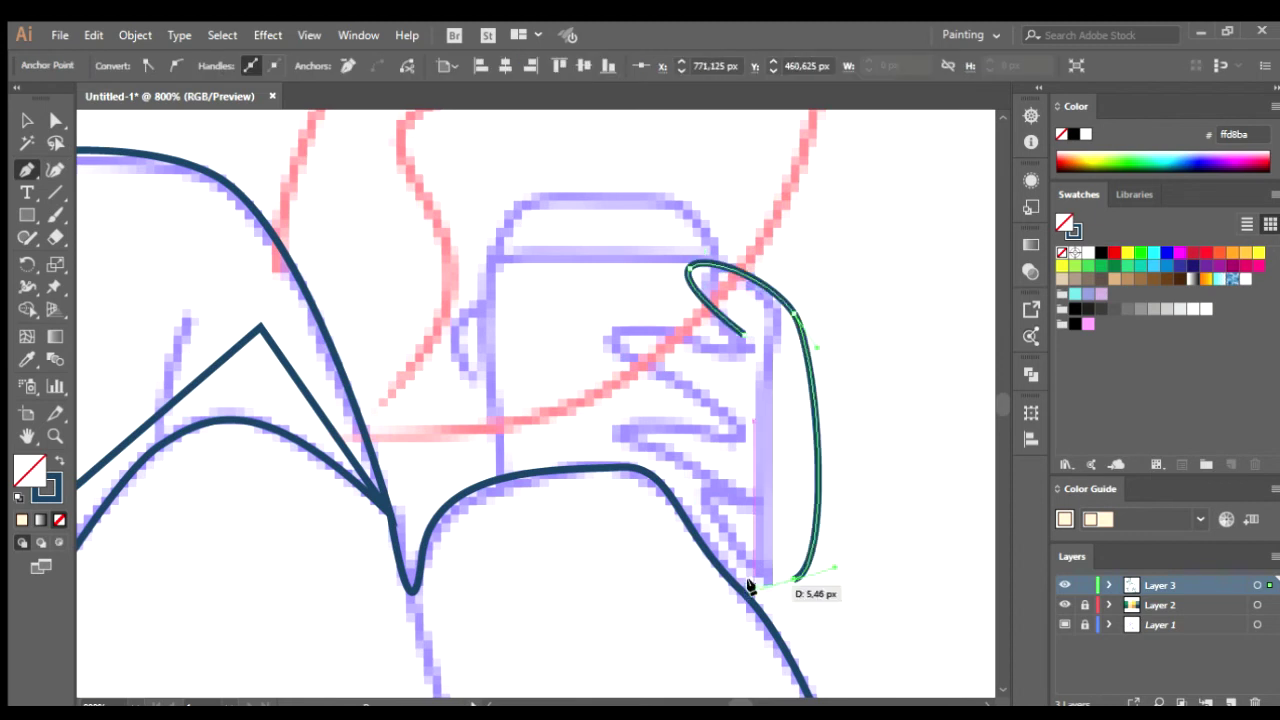
pyautogui.moveTo(688, 496); pyautogui.dragTo(797, 522)
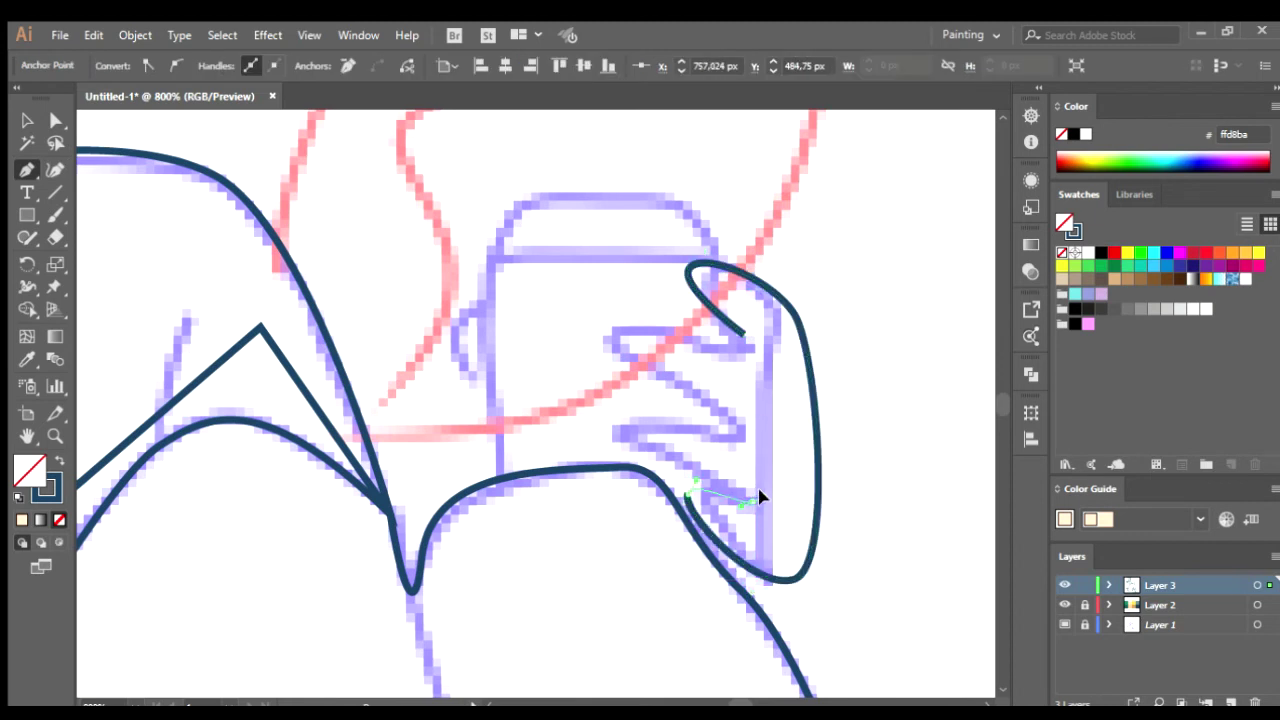
pyautogui.moveTo(675, 447); pyautogui.dragTo(705, 400)
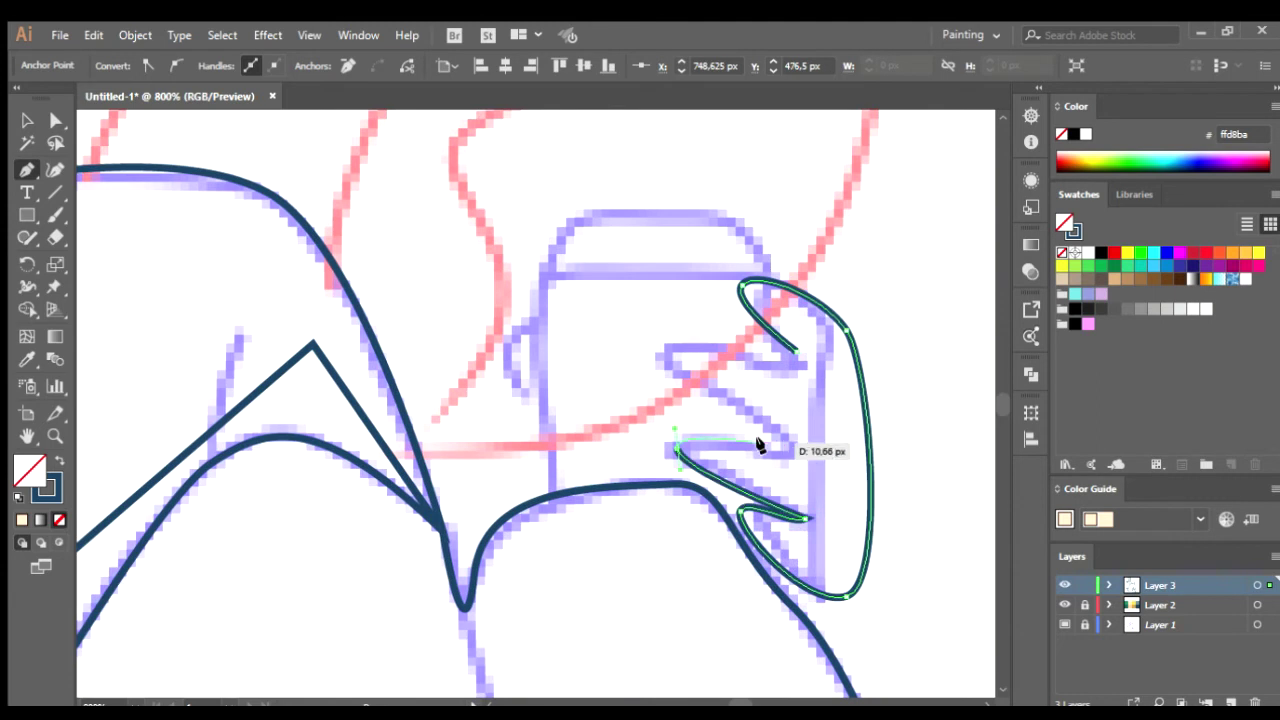
pyautogui.click(680, 390)
pyautogui.moveTo(818, 380); pyautogui.dragTo(843, 363)
# - Draw the small thumb curve on the cup's left side
pyautogui.moveTo(738, 331); pyautogui.dragTo(821, 354)
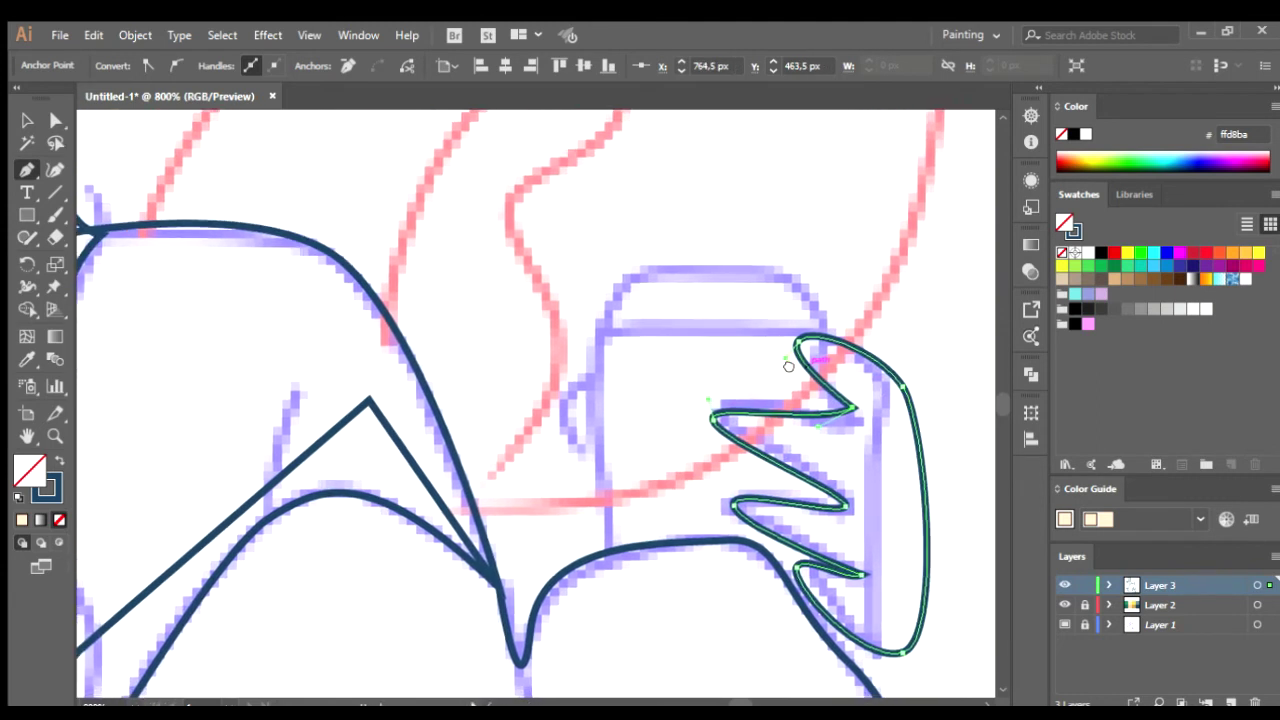
pyautogui.moveTo(636, 366)
pyautogui.mouseDown()
pyautogui.moveTo(615, 387)
pyautogui.moveTo(632, 437)
pyautogui.mouseUp()
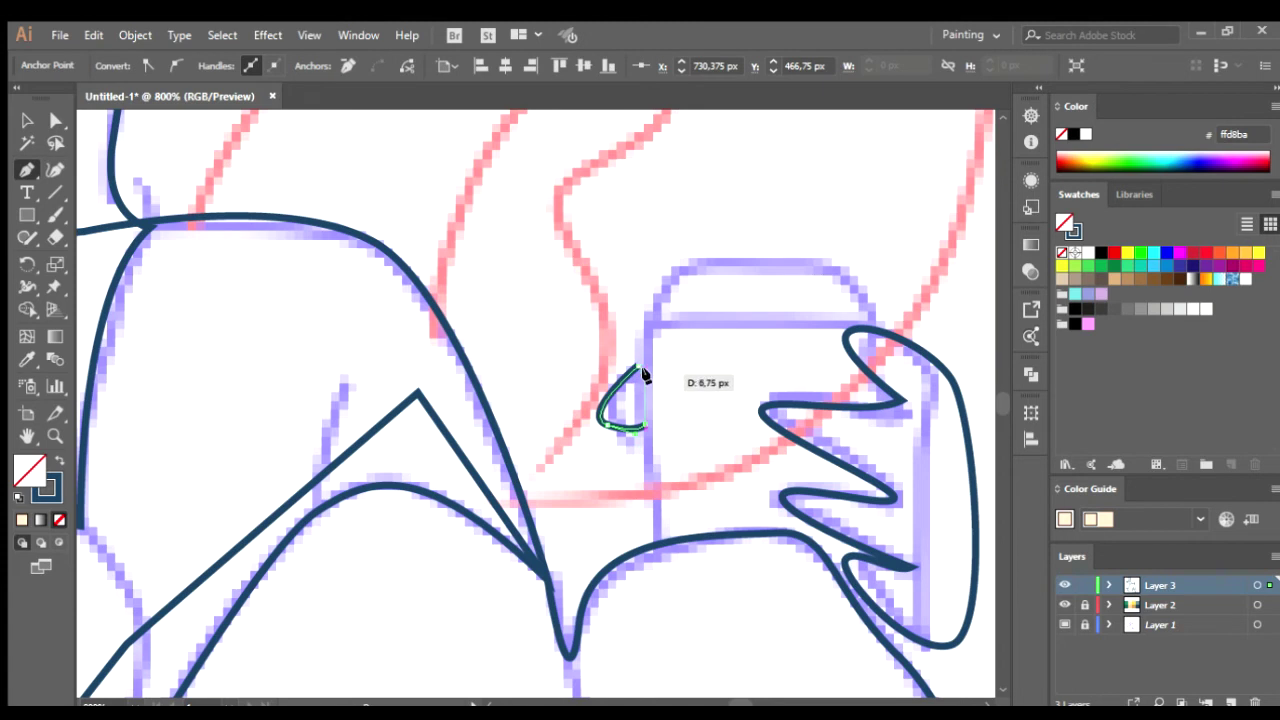
pyautogui.moveTo(708, 360); pyautogui.dragTo(674, 382)
# - Draw the cup body as a closed rectangular outline
pyautogui.moveTo(697, 298); pyautogui.dragTo(673, 203)
pyautogui.hotkey('ctrl', 'shift', 'a')
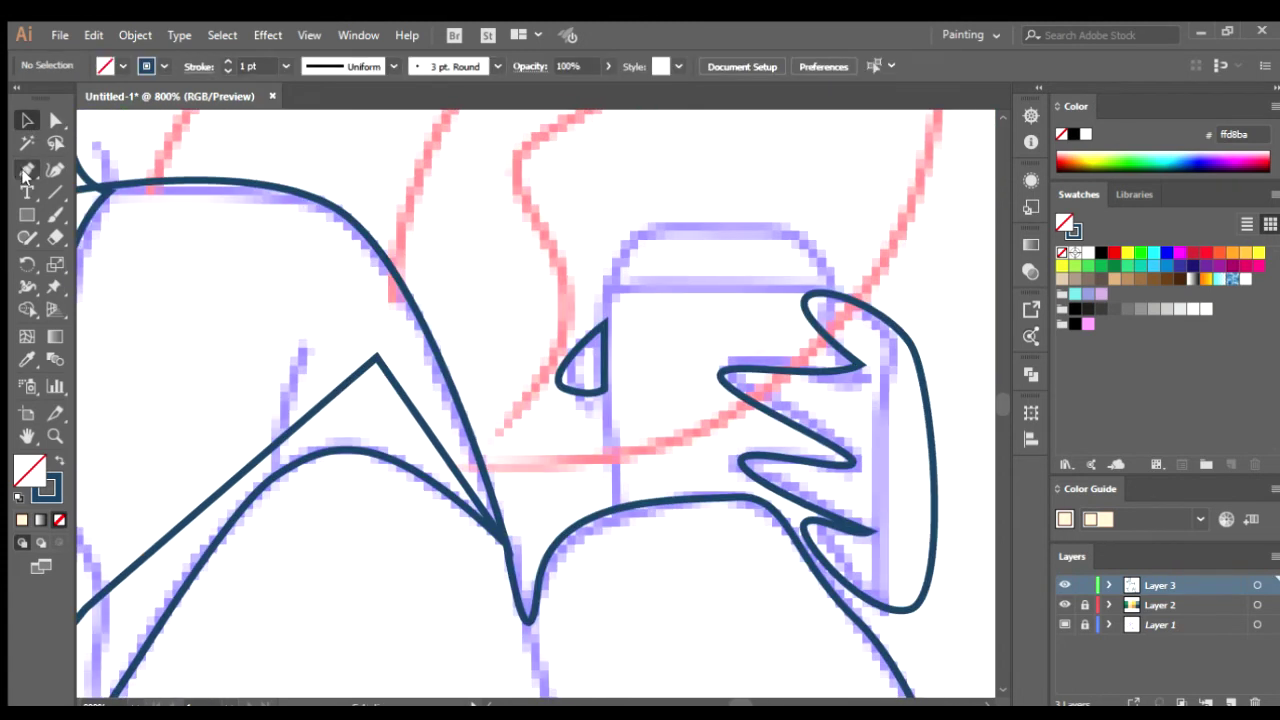
pyautogui.click(583, 357)
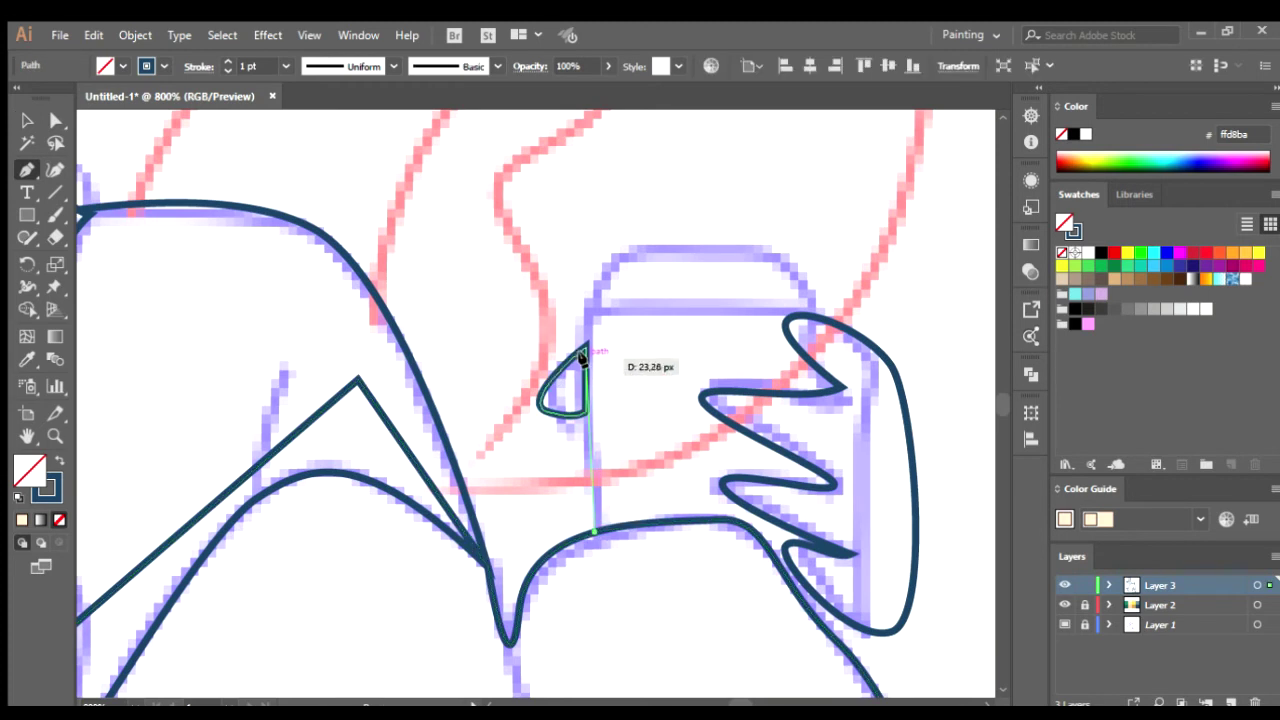
pyautogui.moveTo(583, 357); pyautogui.dragTo(578, 308)
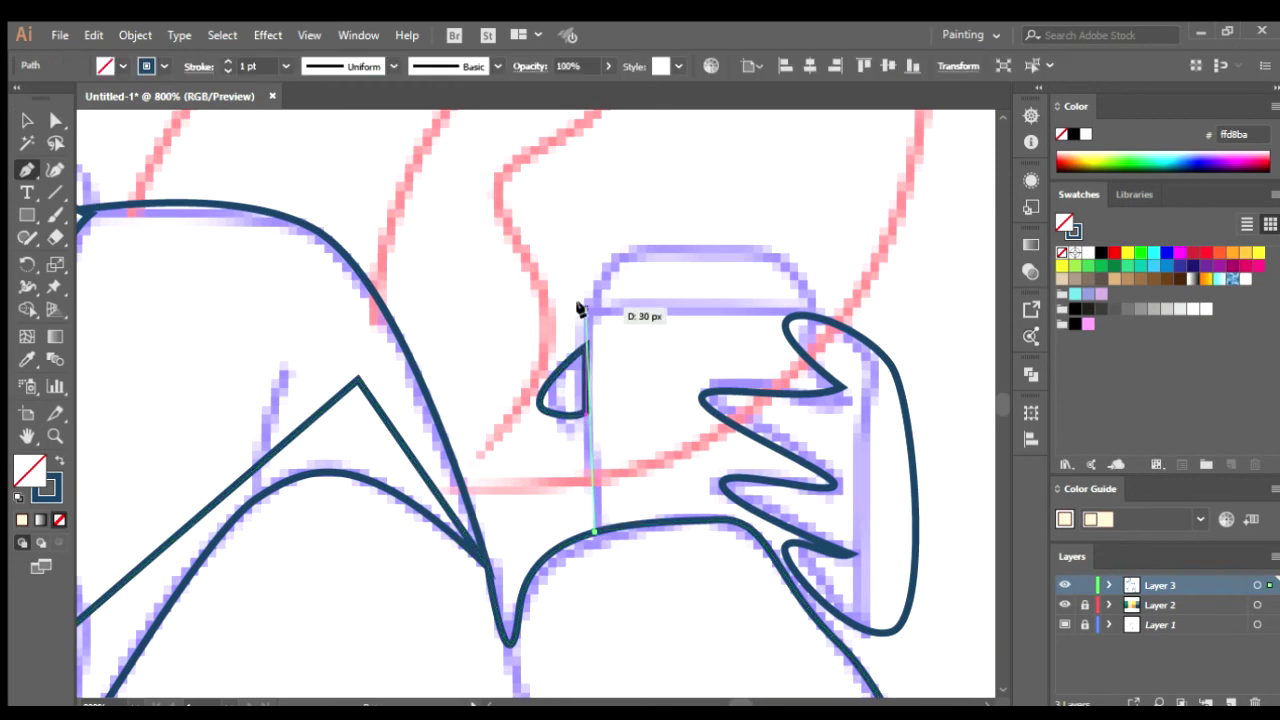
pyautogui.moveTo(815, 311); pyautogui.dragTo(815, 322)
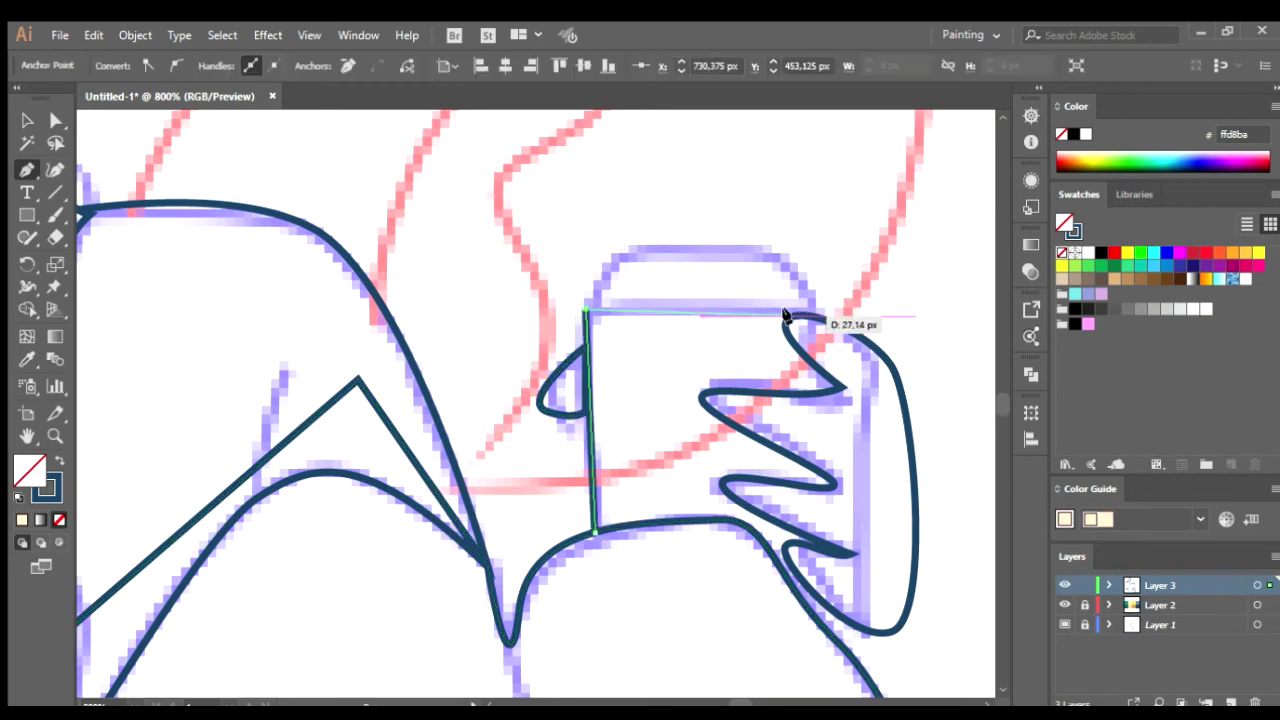
pyautogui.moveTo(815, 450); pyautogui.dragTo(813, 590)
pyautogui.click(818, 598)
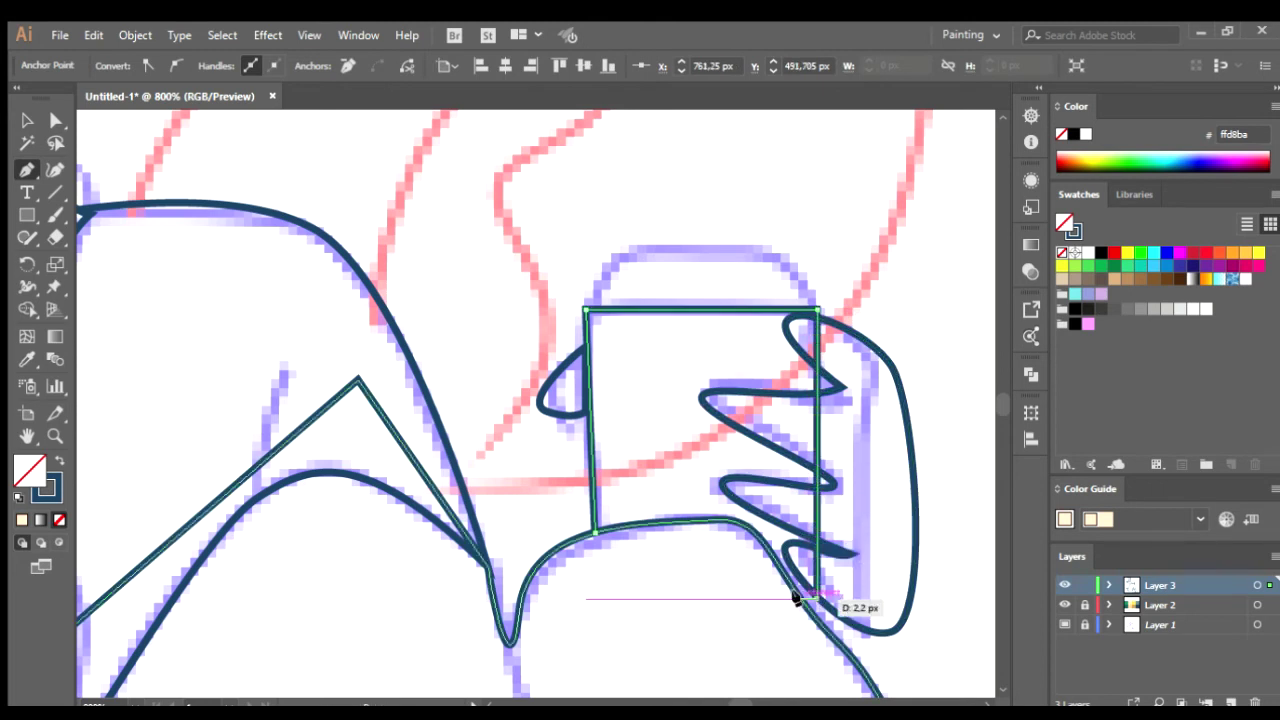
pyautogui.click(587, 598)
pyautogui.click(591, 537)
pyautogui.scroll(1, 357, 213)
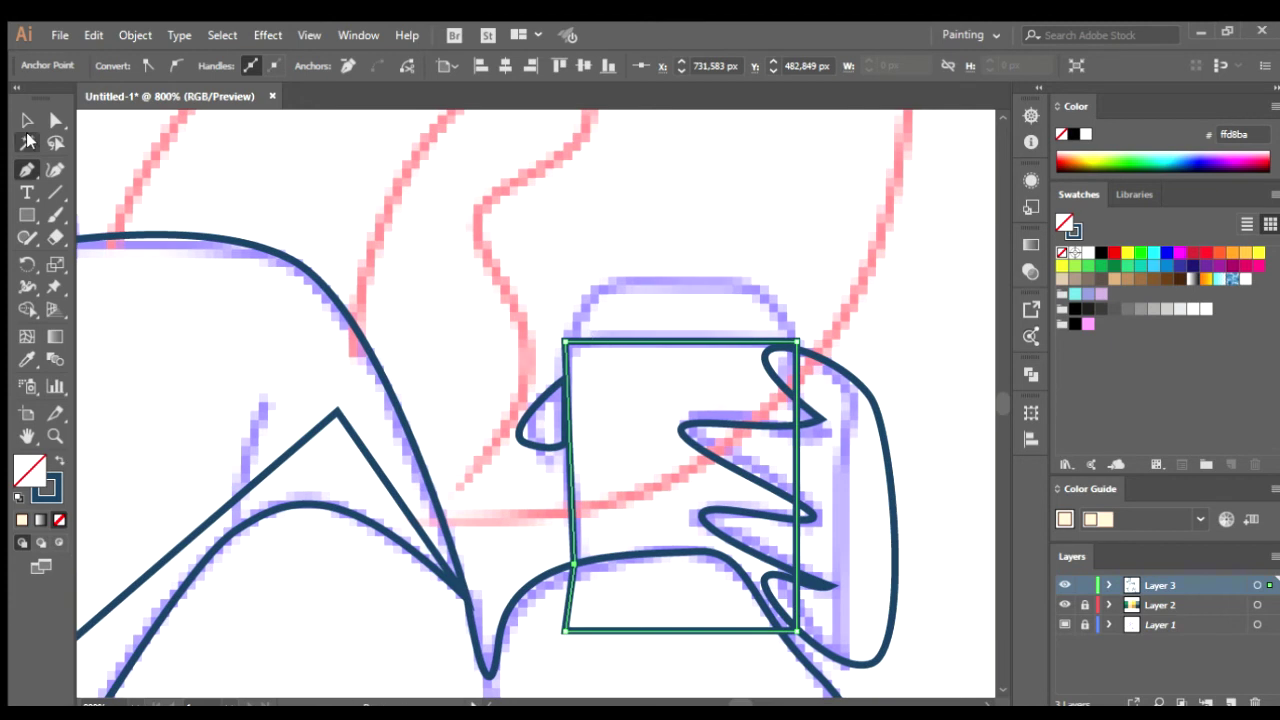
# - Shift the hand outline left onto the cup and widen it slightly
pyautogui.click(713, 256)
pyautogui.moveTo(887, 486)
pyautogui.mouseDown()
pyautogui.moveTo(857, 486)
pyautogui.moveTo(911, 451)
pyautogui.mouseUp()
pyautogui.scroll(-1, 895, 475)
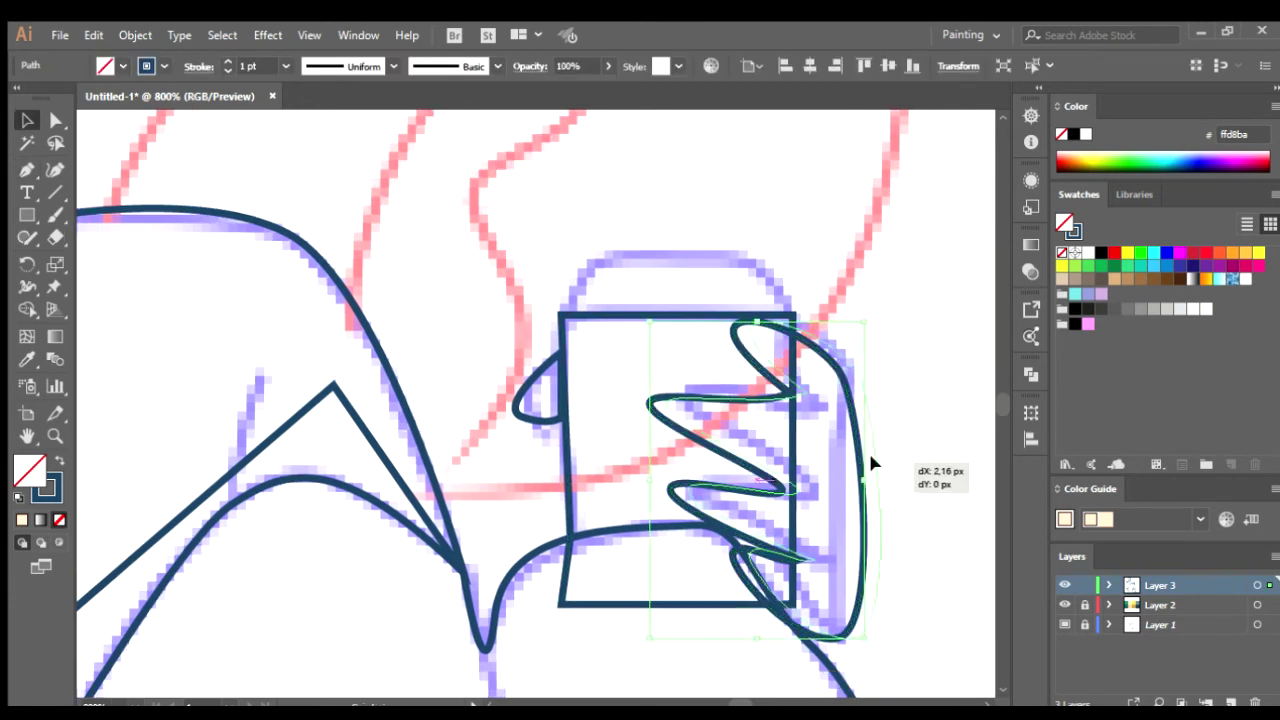
pyautogui.click(920, 452)
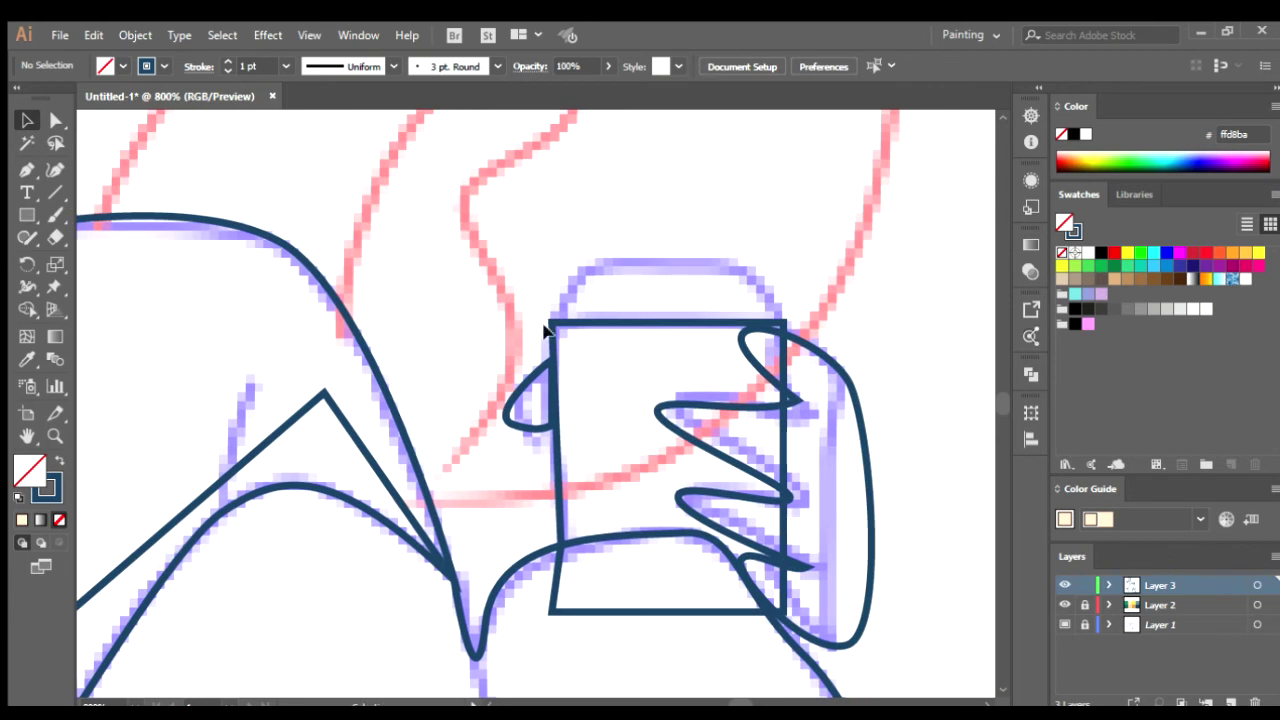
pyautogui.scroll(-5, 854, 303)
pyautogui.scroll(1, 854, 303)
pyautogui.scroll(3, 714, 258)
pyautogui.scroll(2, 714, 277)
# - Adjust the hand's upper fingertip, lower finger curl and bottom point to wrap the cup
pyautogui.click(674, 295)
pyautogui.moveTo(674, 295); pyautogui.dragTo(678, 320)
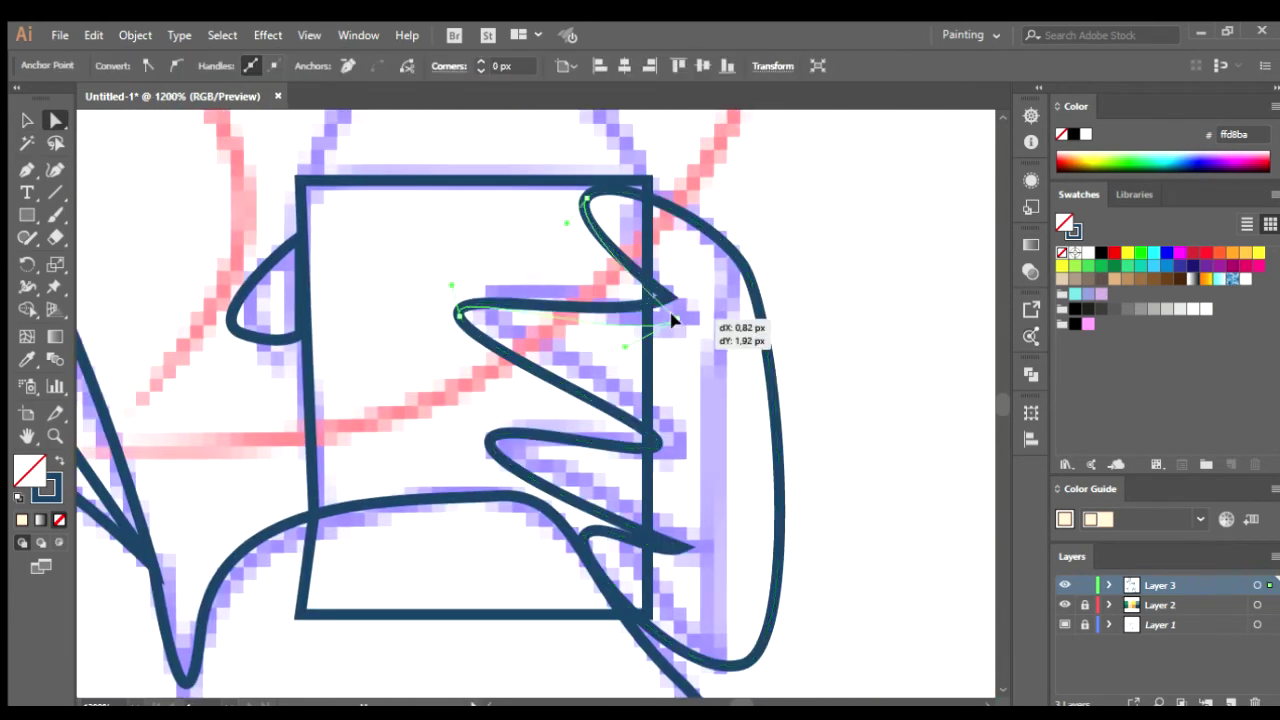
pyautogui.scroll(-1, 720, 420)
pyautogui.moveTo(487, 397)
pyautogui.mouseDown()
pyautogui.moveTo(472, 373)
pyautogui.moveTo(489, 377)
pyautogui.mouseUp()
pyautogui.moveTo(585, 492); pyautogui.dragTo(585, 490)
pyautogui.moveTo(733, 621); pyautogui.dragTo(728, 606)
pyautogui.click(848, 528)
# - Draw a closed domed lid shape spanning the cup's top corners
pyautogui.scroll(1, 843, 403)
pyautogui.scroll(-3, 843, 403)
pyautogui.scroll(2, 797, 389)
pyautogui.scroll(2, 499, 433)
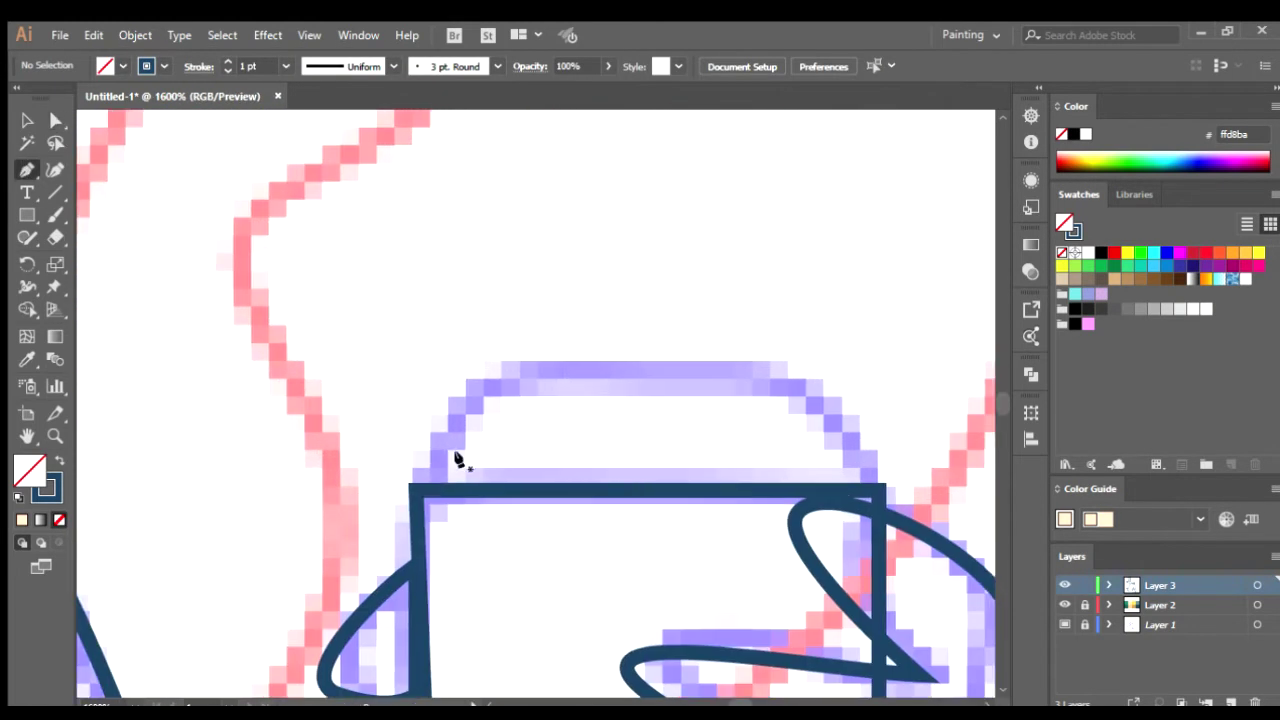
pyautogui.click(415, 488)
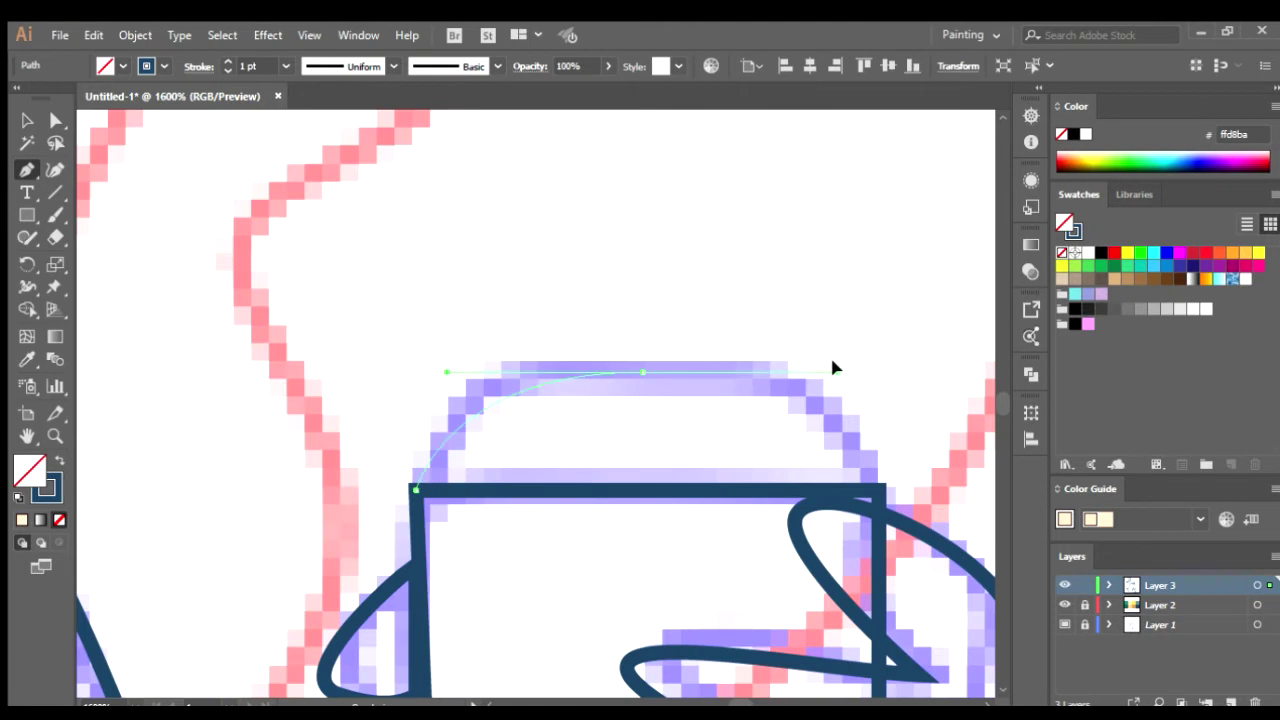
pyautogui.moveTo(829, 366); pyautogui.dragTo(848, 372)
pyautogui.click(875, 490)
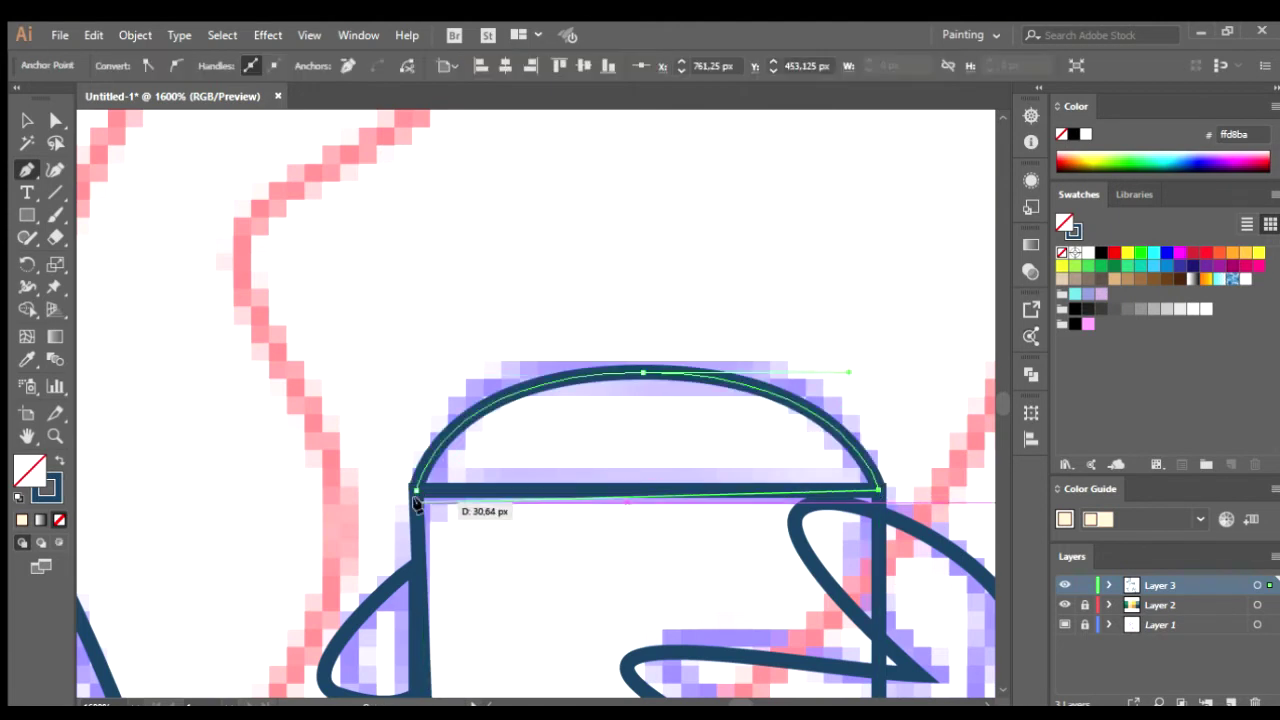
pyautogui.click(415, 488)
pyautogui.scroll(-3, 628, 522)
# - Select the girl's face outline and fill it with the cream palette colour
pyautogui.moveTo(489, 396); pyautogui.dragTo(634, 351)
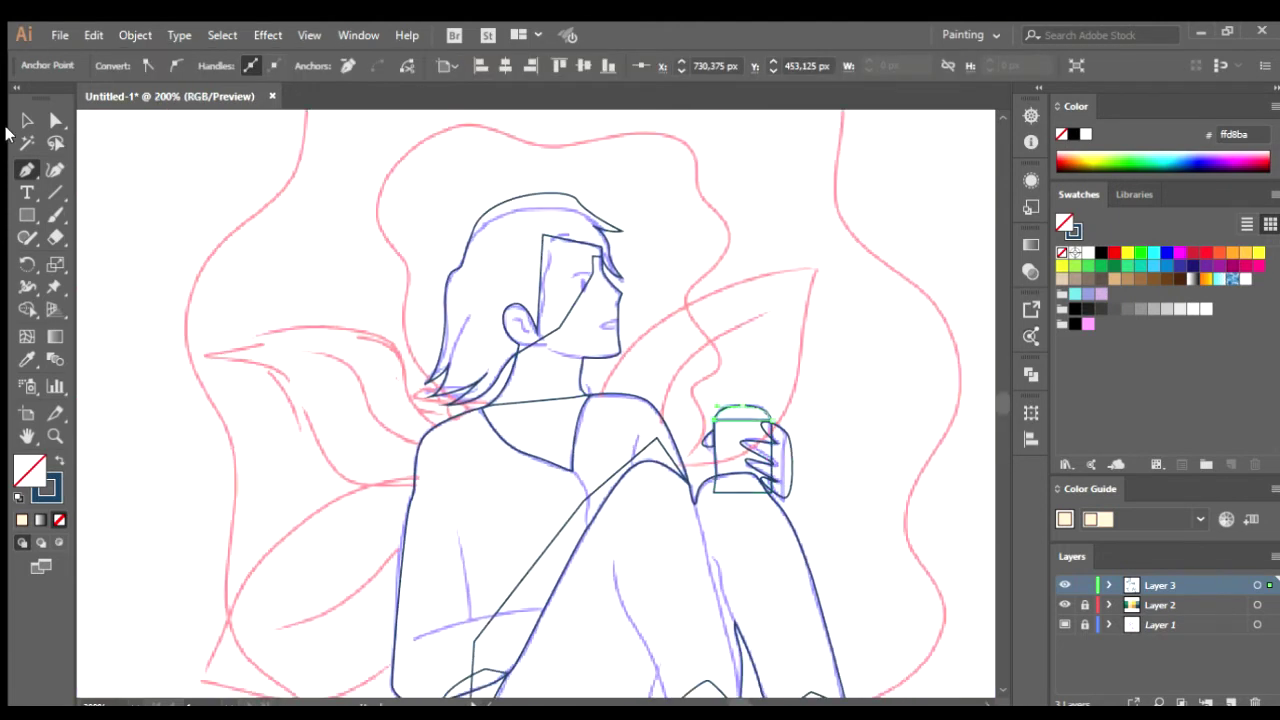
pyautogui.click(775, 230)
pyautogui.scroll(-2, 780, 280)
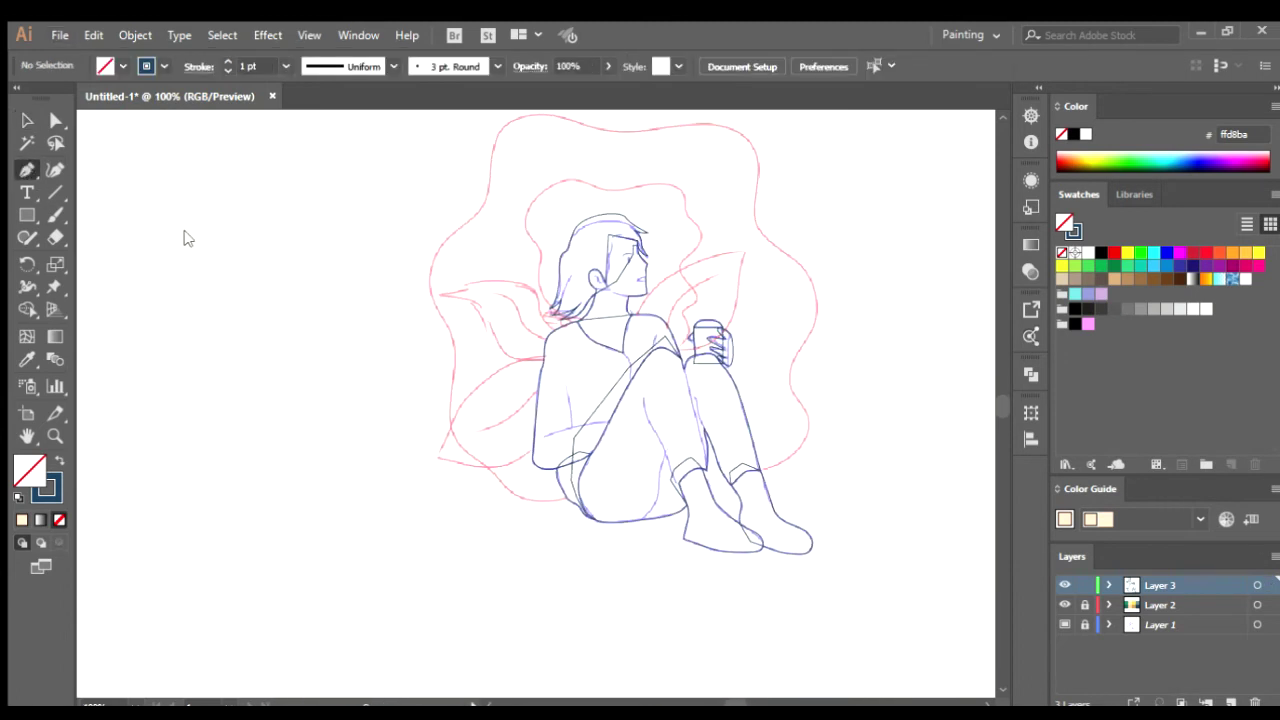
pyautogui.click(27, 170)
pyautogui.scroll(3, 566, 500)
pyautogui.scroll(2, 586, 416)
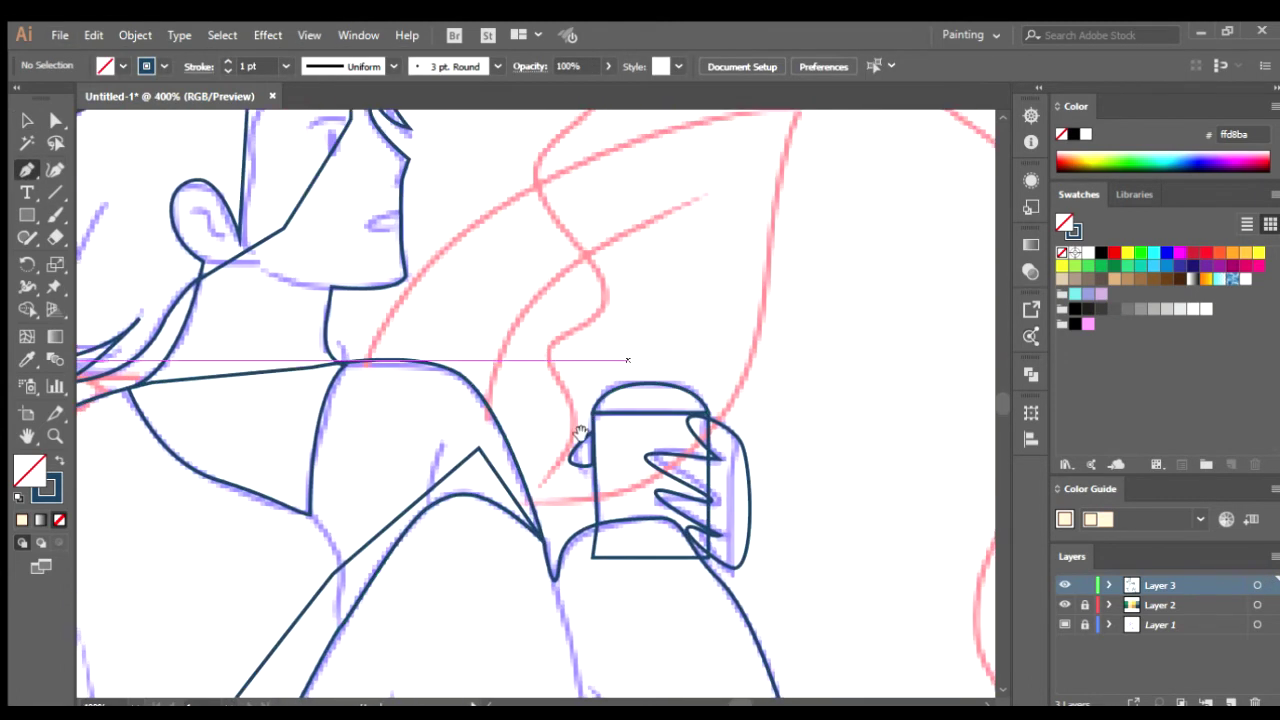
pyautogui.scroll(-4, 549, 490)
pyautogui.press('v')
pyautogui.scroll(2, 526, 194)
pyautogui.scroll(2, 657, 211)
pyautogui.scroll(1, 680, 233)
pyautogui.click(686, 422)
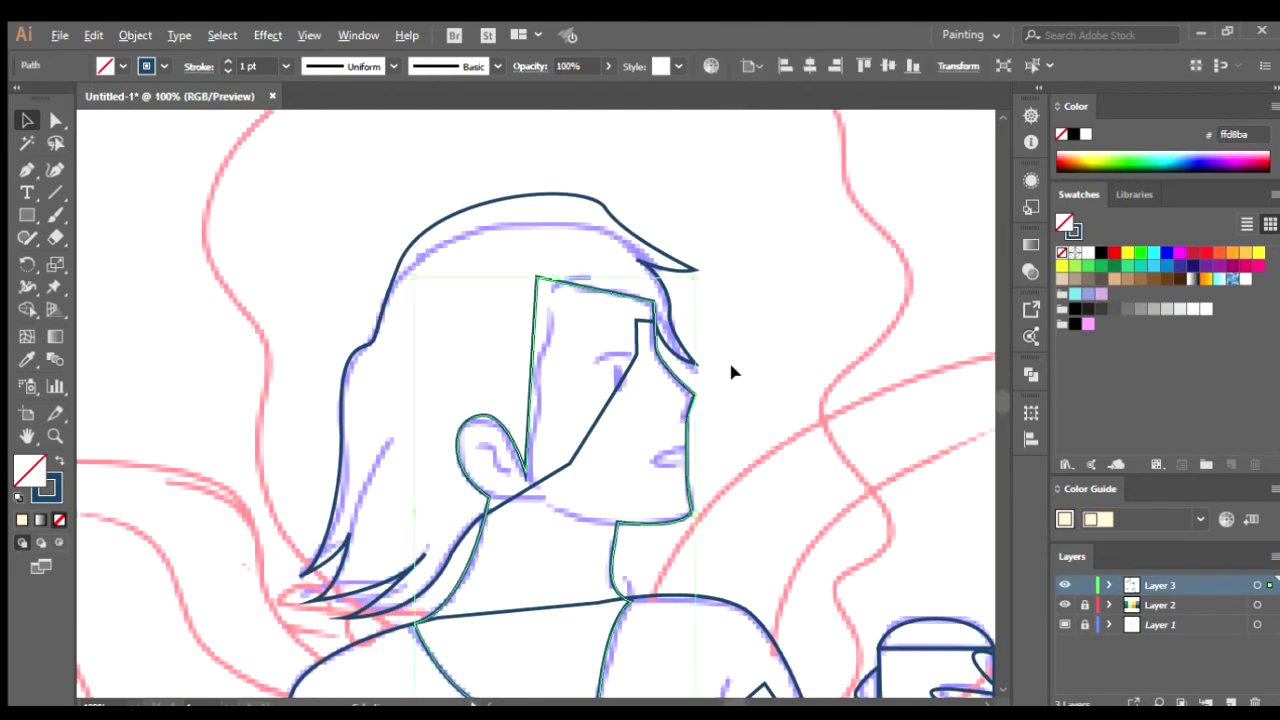
pyautogui.scroll(-3, 731, 366)
pyautogui.click(875, 185)
# - Fill the hair with the palette's dark blue, then swap the face's fill and stroke
pyautogui.moveTo(615, 412)
pyautogui.mouseDown()
pyautogui.moveTo(700, 260)
pyautogui.moveTo(580, 423)
pyautogui.mouseUp()
pyautogui.click(26, 119)
pyautogui.click(528, 314)
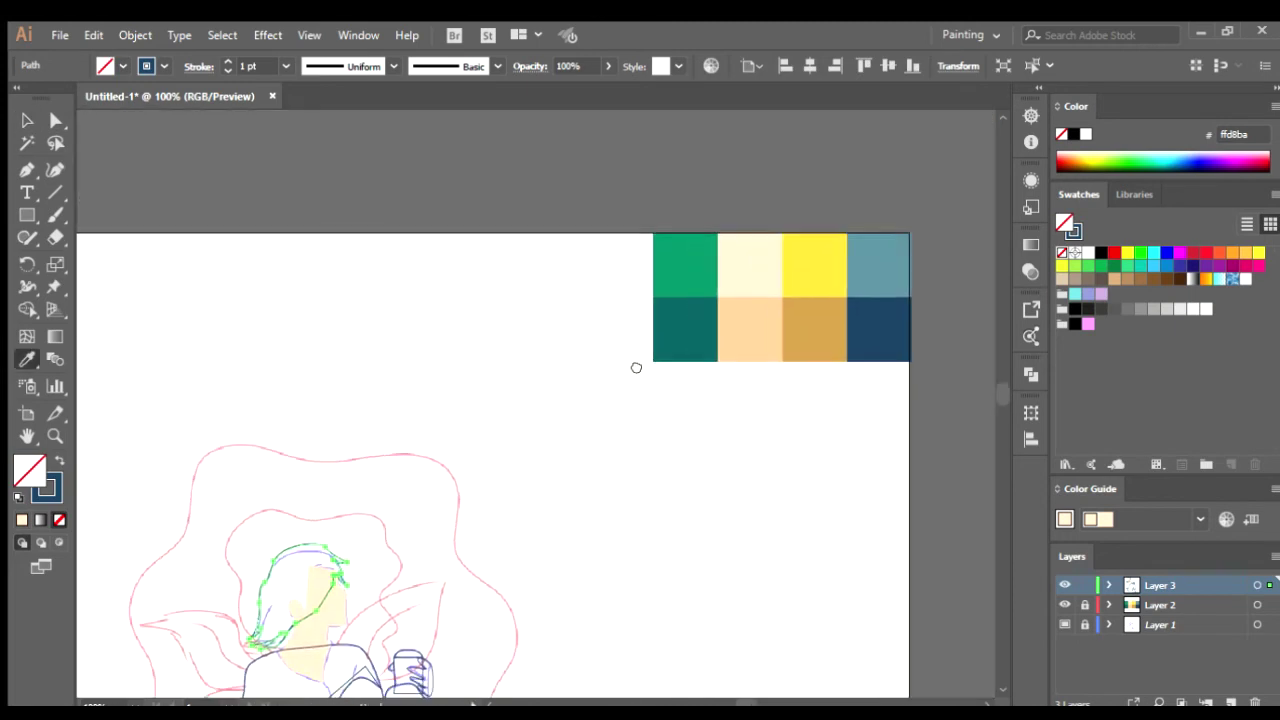
pyautogui.click(890, 292)
pyautogui.moveTo(886, 303)
pyautogui.mouseDown()
pyautogui.moveTo(734, 309)
pyautogui.moveTo(805, 260)
pyautogui.mouseUp()
pyautogui.click(825, 205)
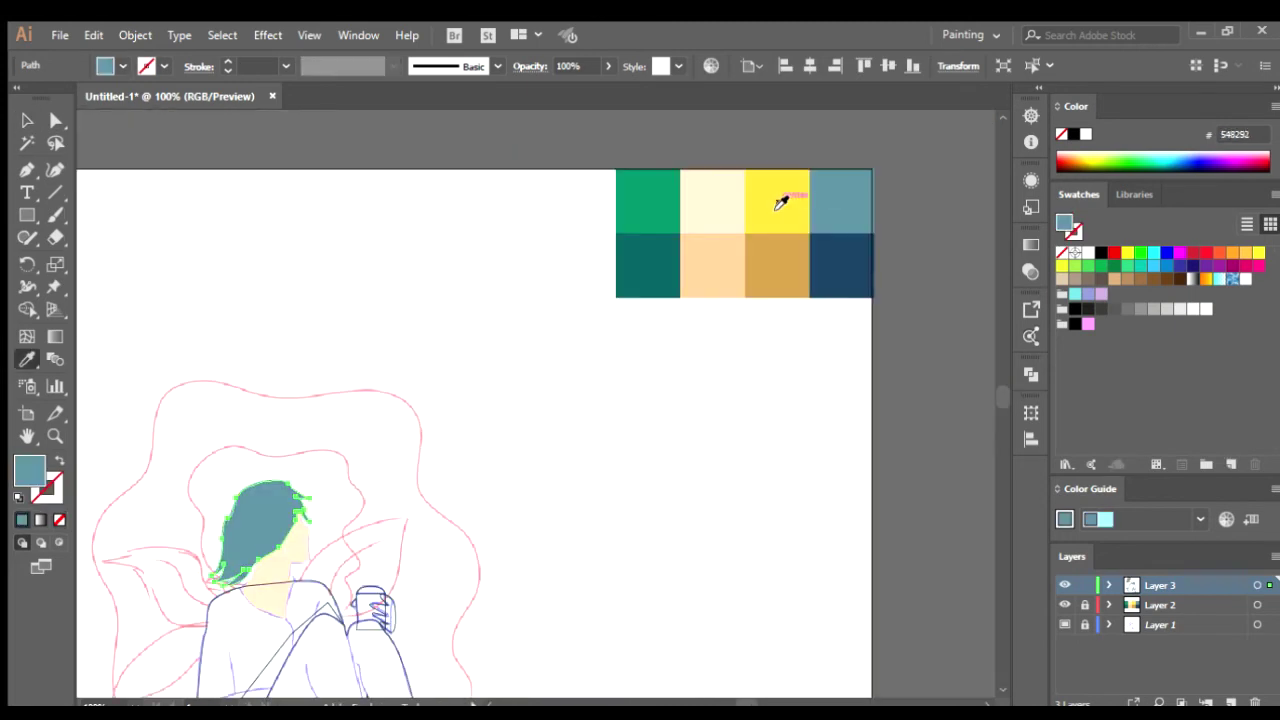
pyautogui.click(826, 208)
pyautogui.click(701, 279)
pyautogui.click(838, 254)
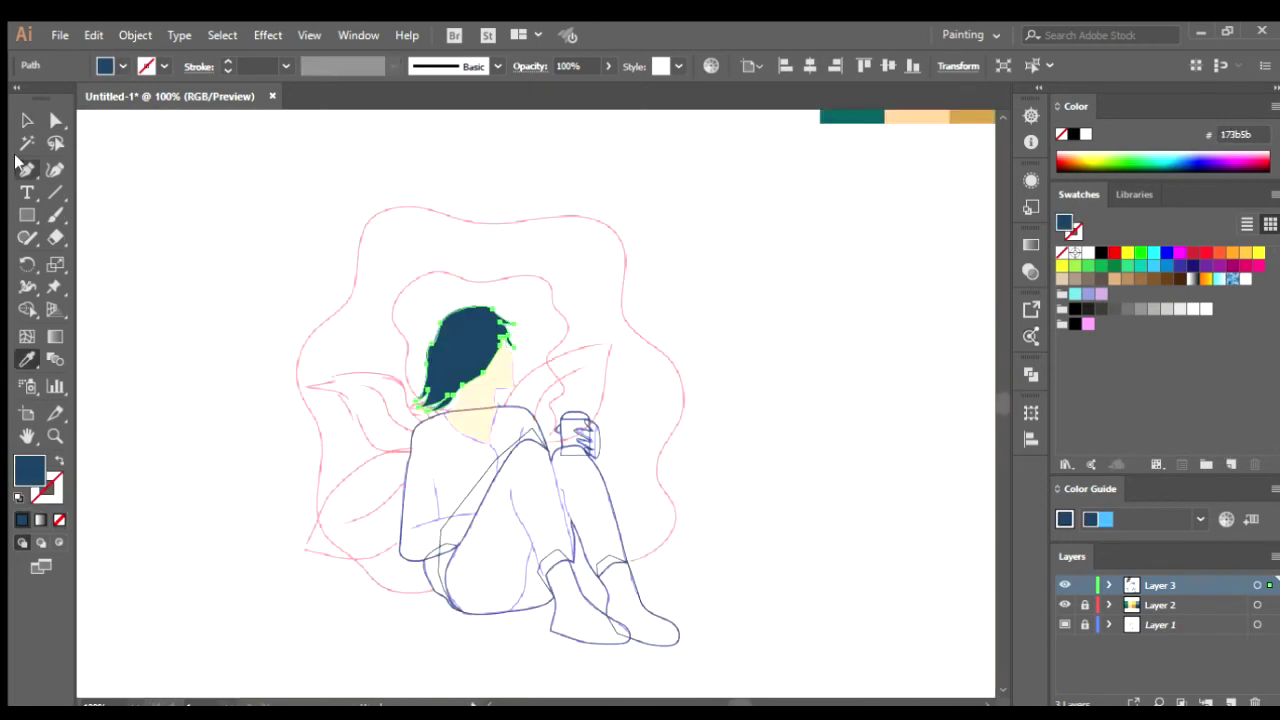
pyautogui.click(675, 341)
pyautogui.hotkey('ctrl', '+')
pyautogui.hotkey('ctrl', '+')
pyautogui.hotkey('ctrl', '+')
# - Adjust the face and hair fill and stroke, leaving the hair as a dark blue outline
pyautogui.click(623, 251)
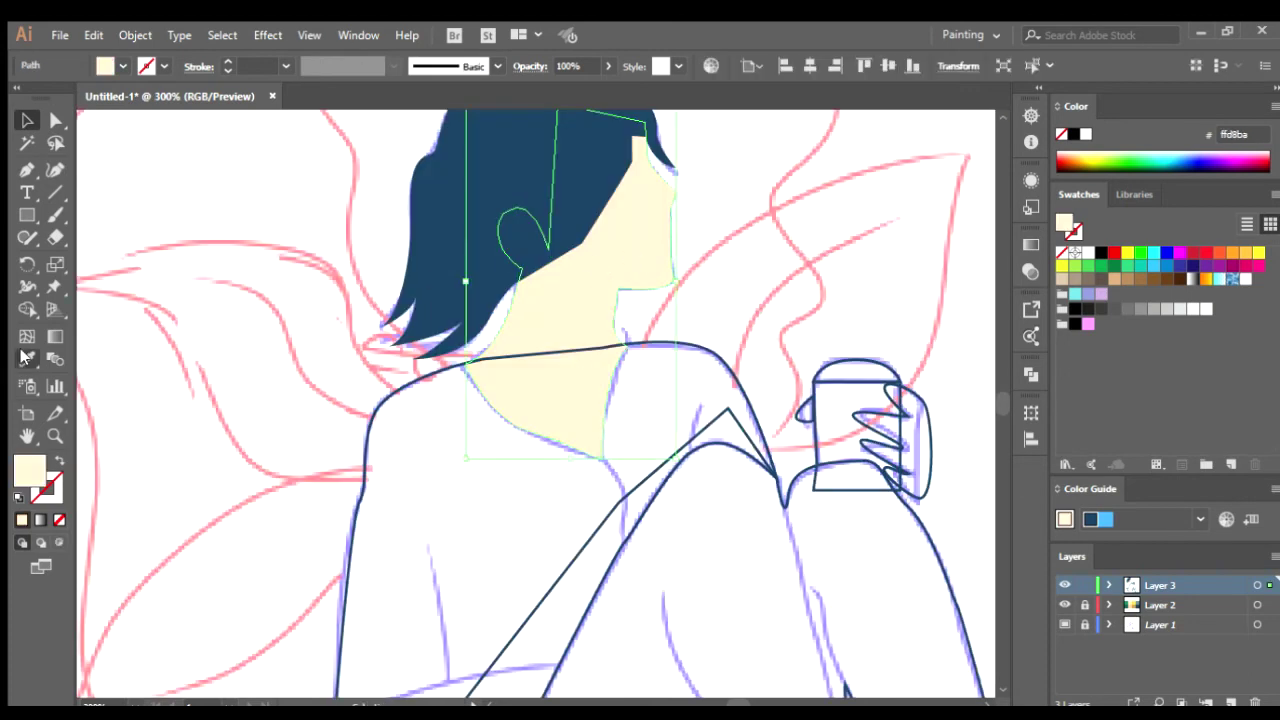
pyautogui.click(57, 464)
pyautogui.click(745, 231)
pyautogui.hotkey('ctrl', '+')
pyautogui.hotkey('ctrl', '+')
pyautogui.hotkey('ctrl', '+')
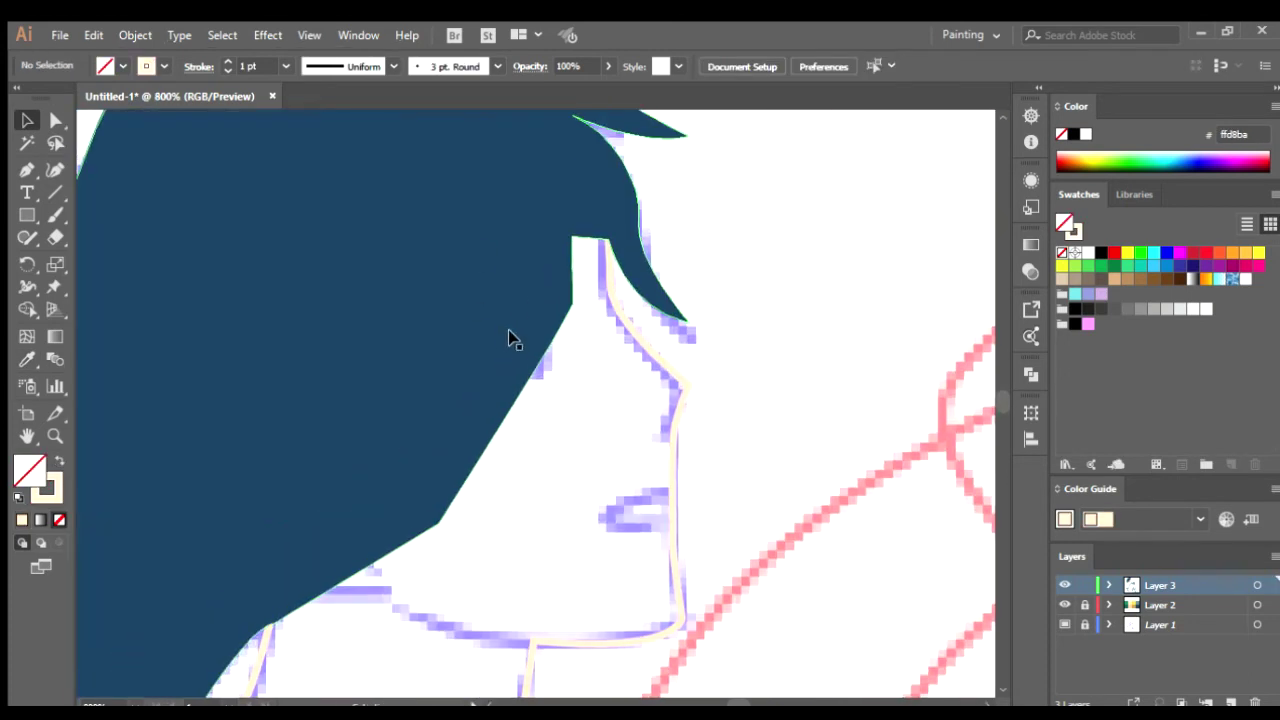
pyautogui.click(100, 394)
pyautogui.press('x')
pyautogui.click(60, 461)
pyautogui.hotkey('ctrl', 'shift', 'a')
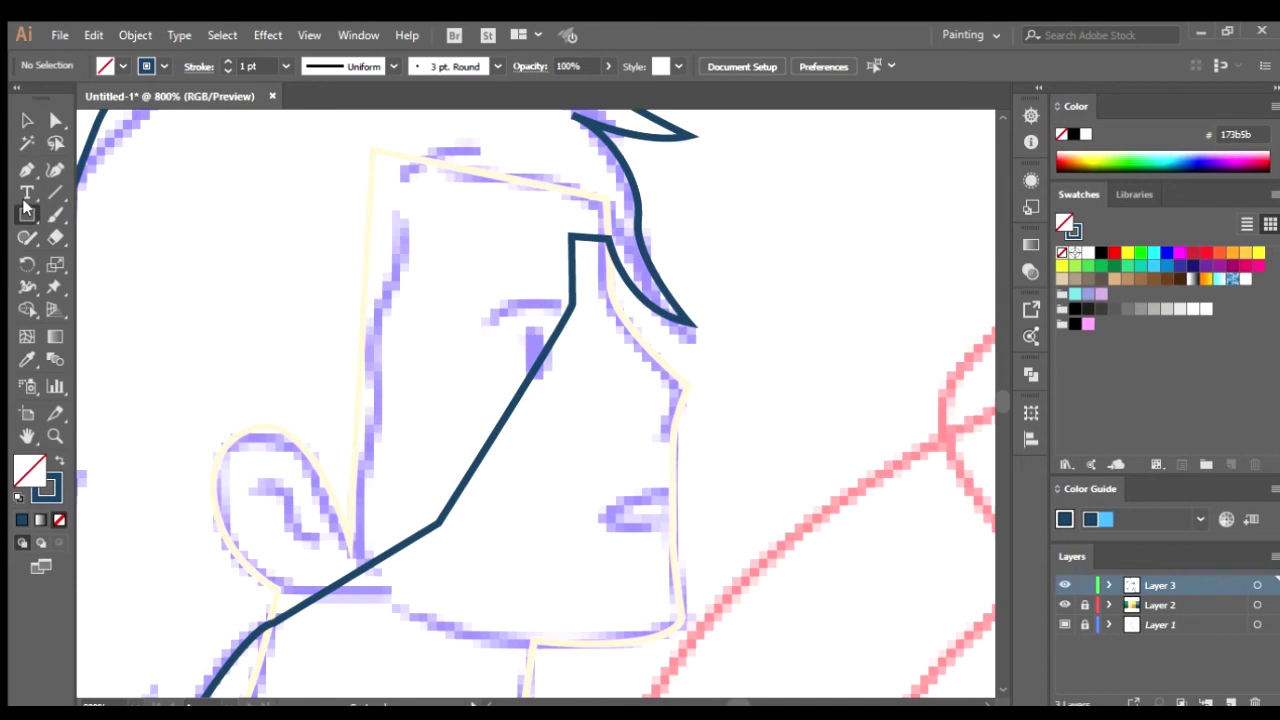
# - Draw a narrow ellipse for the girl's eye
pyautogui.moveTo(528, 362); pyautogui.dragTo(557, 396)
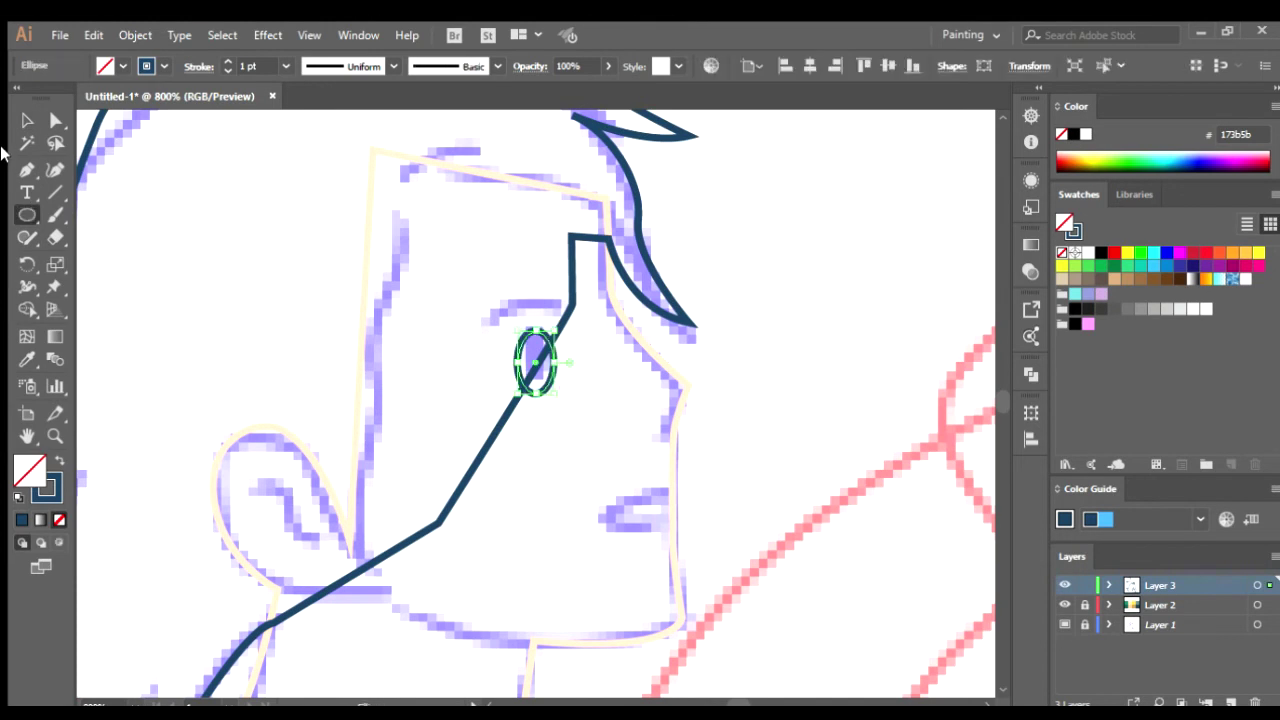
pyautogui.hotkey('ctrl', '+')
pyautogui.moveTo(548, 342); pyautogui.dragTo(603, 343)
pyautogui.click(943, 380)
pyautogui.moveTo(943, 380)
pyautogui.mouseDown()
pyautogui.moveTo(880, 379)
pyautogui.moveTo(935, 431)
pyautogui.mouseUp()
# - Trace the curved eyebrow above the eye and a short nose stroke
pyautogui.click(457, 344)
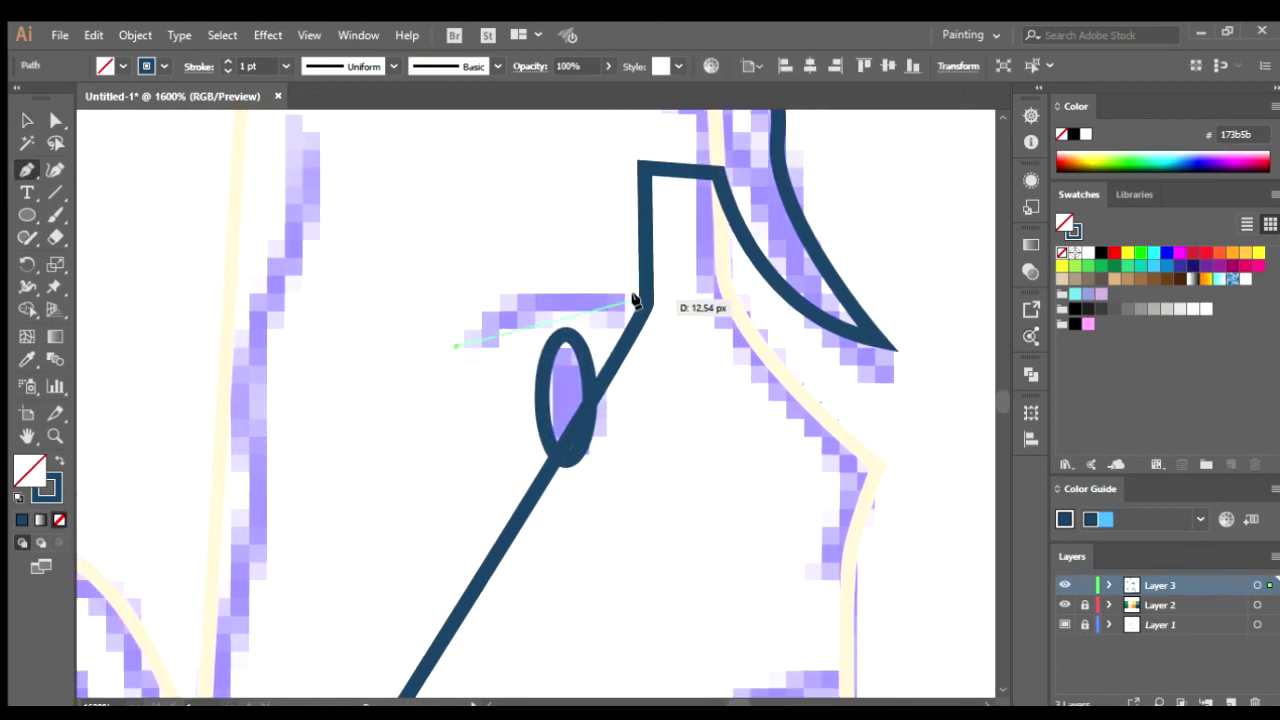
pyautogui.moveTo(742, 357); pyautogui.dragTo(753, 360)
pyautogui.moveTo(850, 539); pyautogui.dragTo(873, 345)
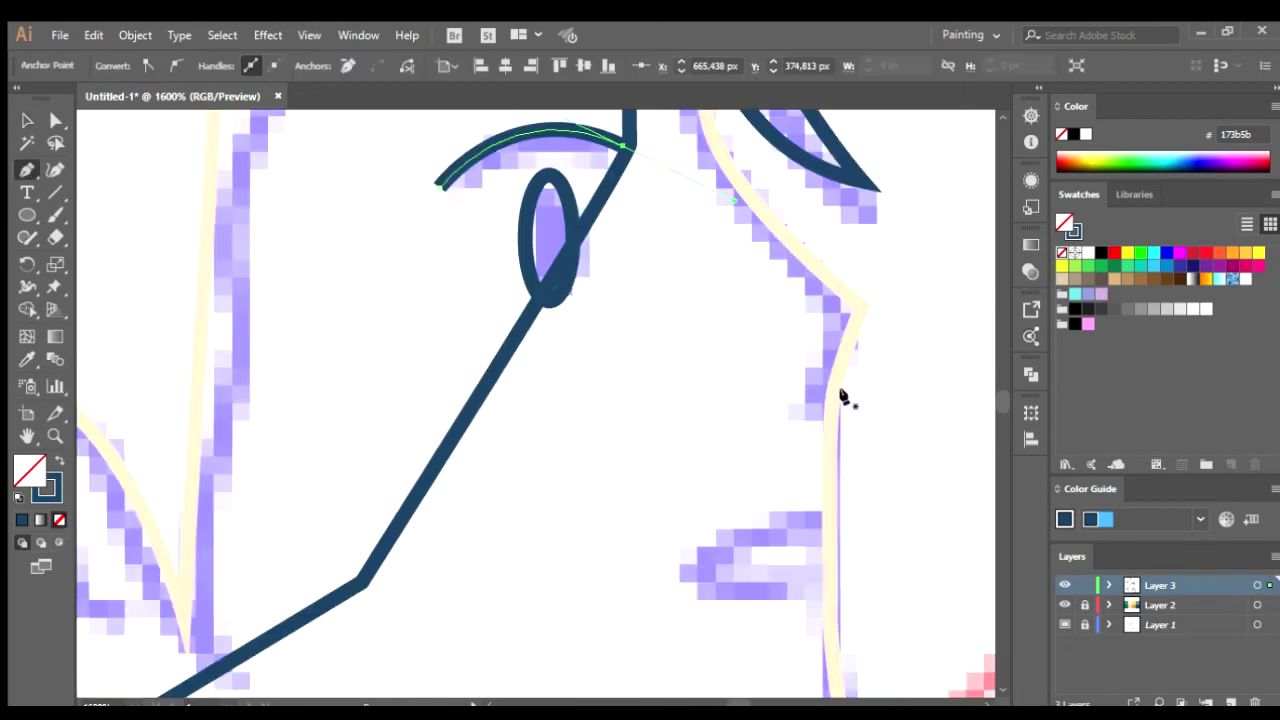
pyautogui.moveTo(830, 398); pyautogui.dragTo(832, 377)
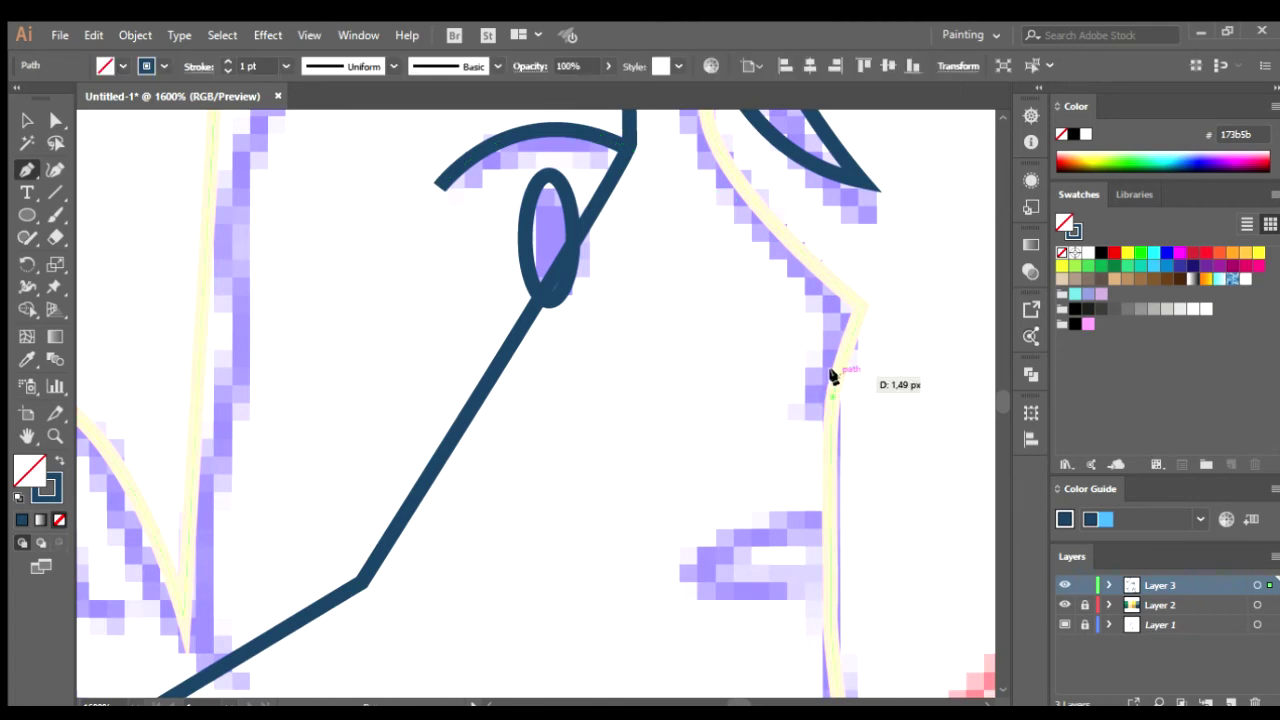
pyautogui.click(795, 443)
# - Trace the closed lip outline and the inner-ear curve
pyautogui.moveTo(886, 428); pyautogui.dragTo(823, 320)
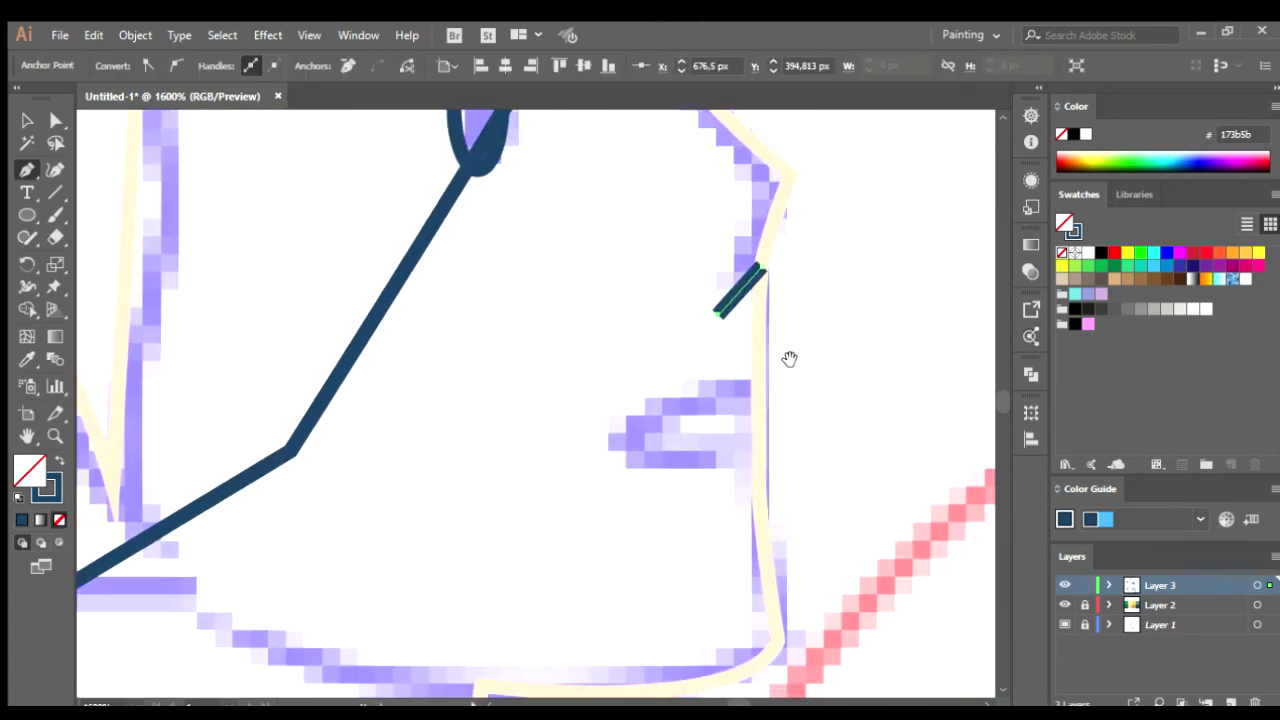
pyautogui.click(759, 386)
pyautogui.moveTo(622, 440); pyautogui.dragTo(750, 477)
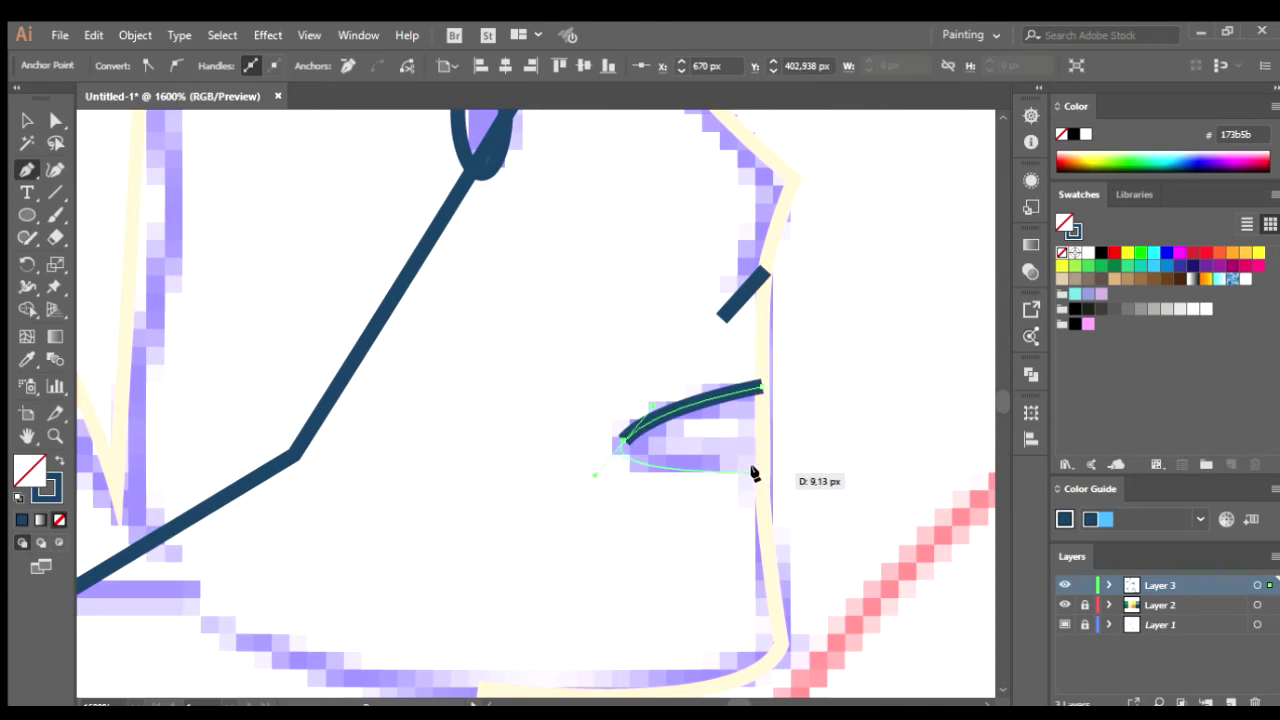
pyautogui.click(760, 386)
pyautogui.hotkey('ctrl', '-')
pyautogui.hotkey('ctrl', '-')
pyautogui.hotkey('ctrl', '-')
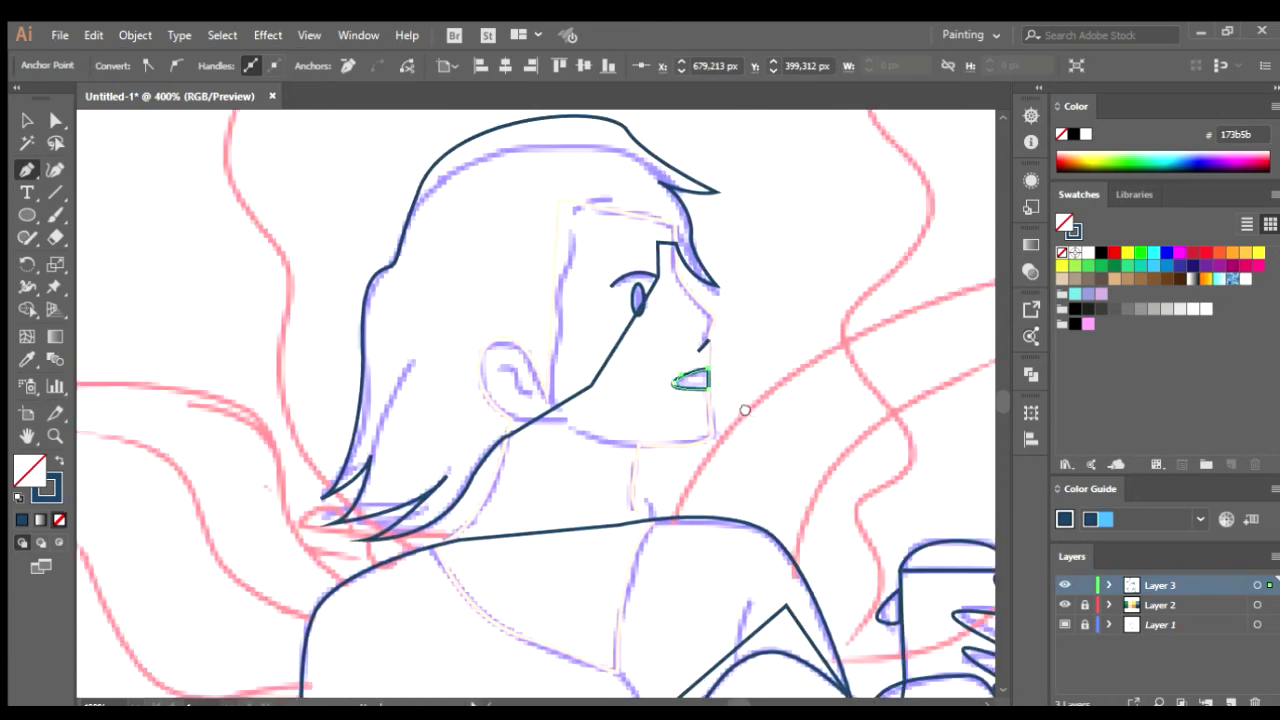
pyautogui.hotkey('ctrl', '+')
pyautogui.hotkey('ctrl', '+')
pyautogui.hotkey('ctrl', '+')
pyautogui.click(545, 342)
pyautogui.moveTo(630, 388)
pyautogui.mouseDown()
pyautogui.moveTo(685, 463)
pyautogui.moveTo(766, 476)
pyautogui.mouseUp()
pyautogui.hotkey('ctrl', '-')
pyautogui.hotkey('ctrl', '-')
pyautogui.hotkey('ctrl', '-')
# - Extend a hair path end into a curved strand, undoing misplaced segments
pyautogui.scroll(-3, 628, 448)
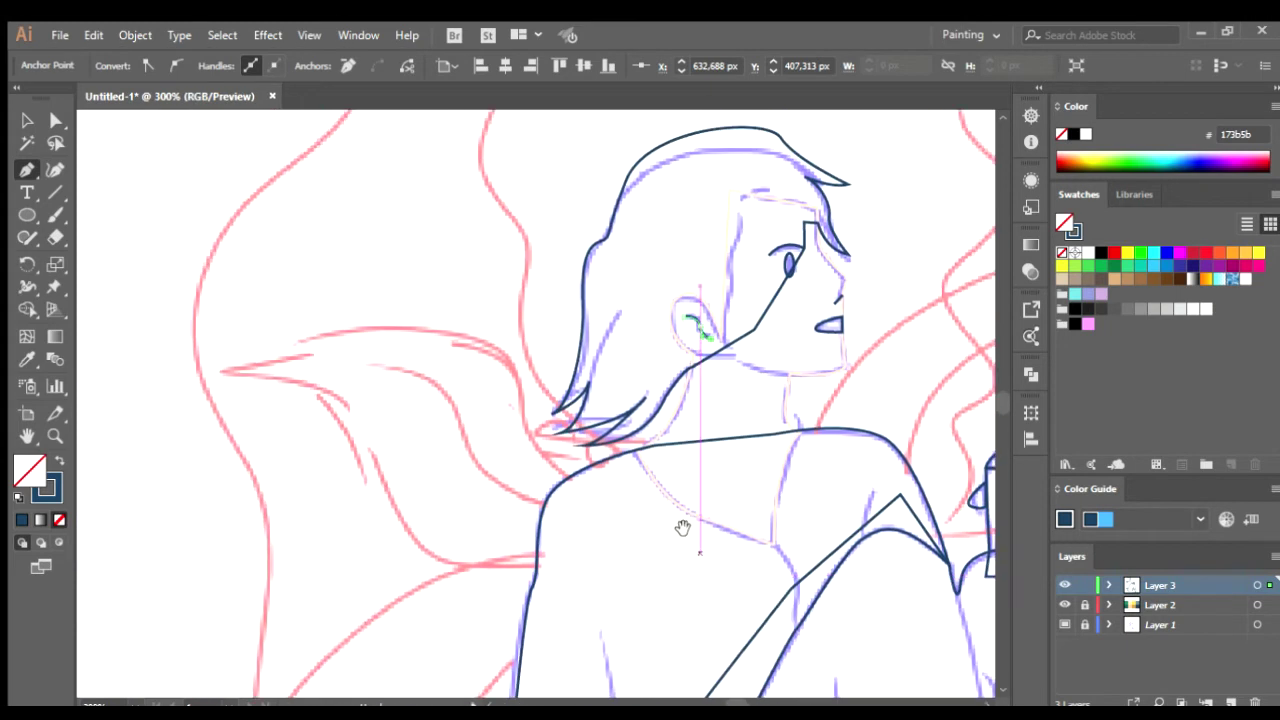
pyautogui.hotkey('ctrl', '+')
pyautogui.hotkey('ctrl', '+')
pyautogui.hotkey('ctrl', '+')
pyautogui.click(632, 500)
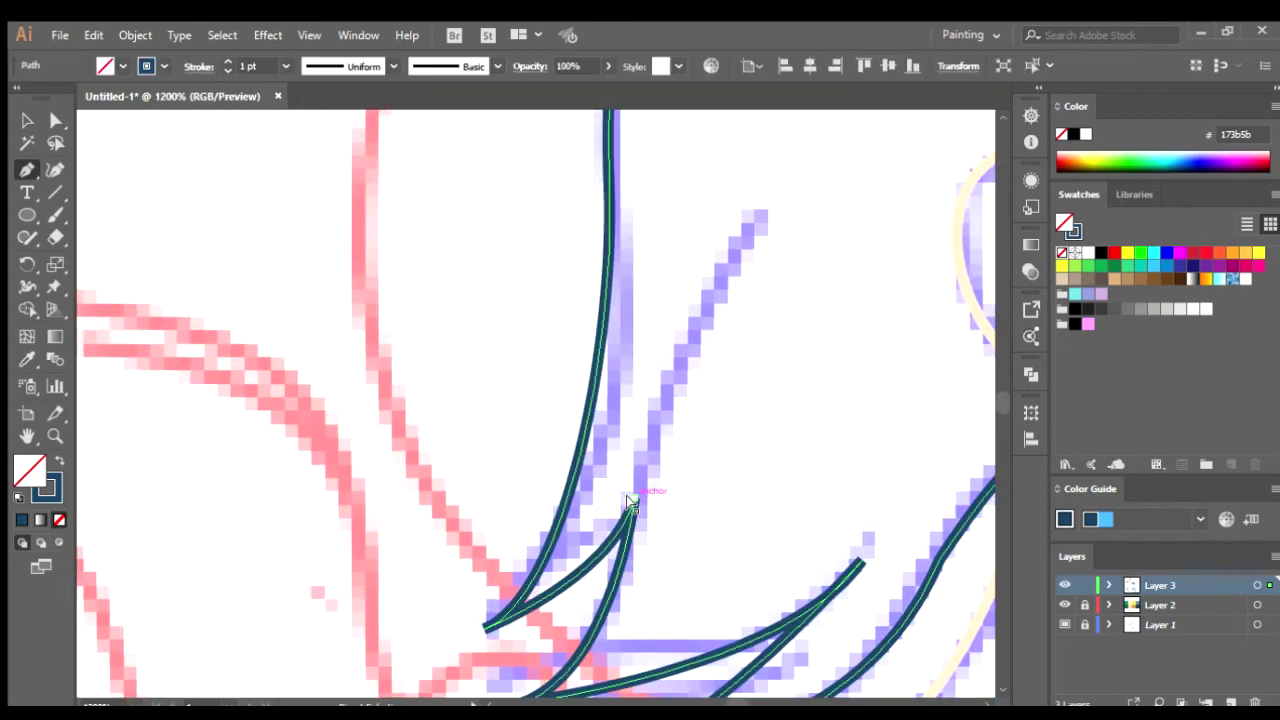
pyautogui.click(632, 500)
pyautogui.moveTo(822, 186); pyautogui.dragTo(766, 274)
pyautogui.hotkey('ctrl', 'z')
pyautogui.moveTo(635, 370); pyautogui.dragTo(683, 323)
pyautogui.moveTo(752, 167); pyautogui.dragTo(748, 125)
pyautogui.moveTo(799, 257)
pyautogui.mouseDown()
pyautogui.moveTo(724, 312)
pyautogui.moveTo(737, 215)
pyautogui.mouseUp()
pyautogui.hotkey('ctrl', 'z')
# - Redraw the curved hair strand out to its tip
pyautogui.hotkey('ctrl', 'z')
pyautogui.moveTo(643, 262); pyautogui.dragTo(755, 190)
pyautogui.moveTo(708, 360); pyautogui.dragTo(703, 320)
pyautogui.hotkey('ctrl', 'z')
pyautogui.moveTo(589, 131); pyautogui.dragTo(589, 188)
pyautogui.moveTo(614, 243); pyautogui.dragTo(587, 143)
pyautogui.moveTo(694, 409); pyautogui.dragTo(714, 299)
pyautogui.hotkey('ctrl', 'z')
pyautogui.moveTo(603, 263); pyautogui.dragTo(644, 430)
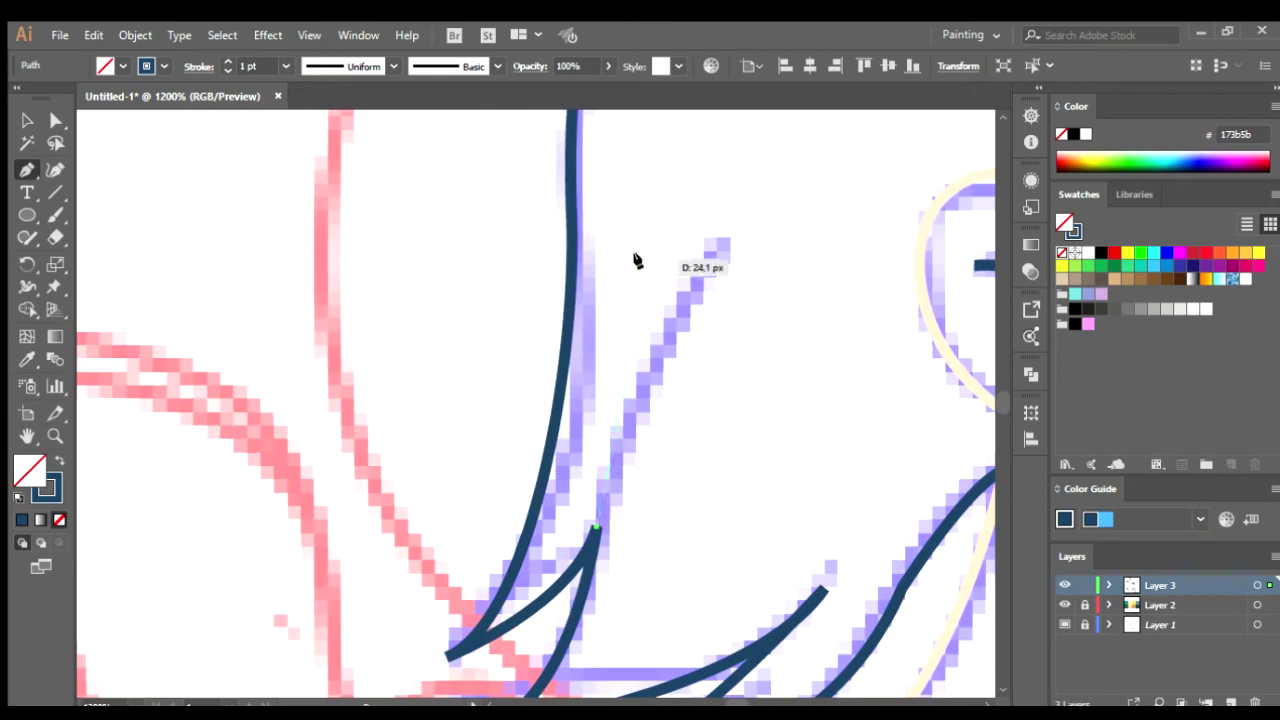
pyautogui.moveTo(643, 260); pyautogui.dragTo(720, 380)
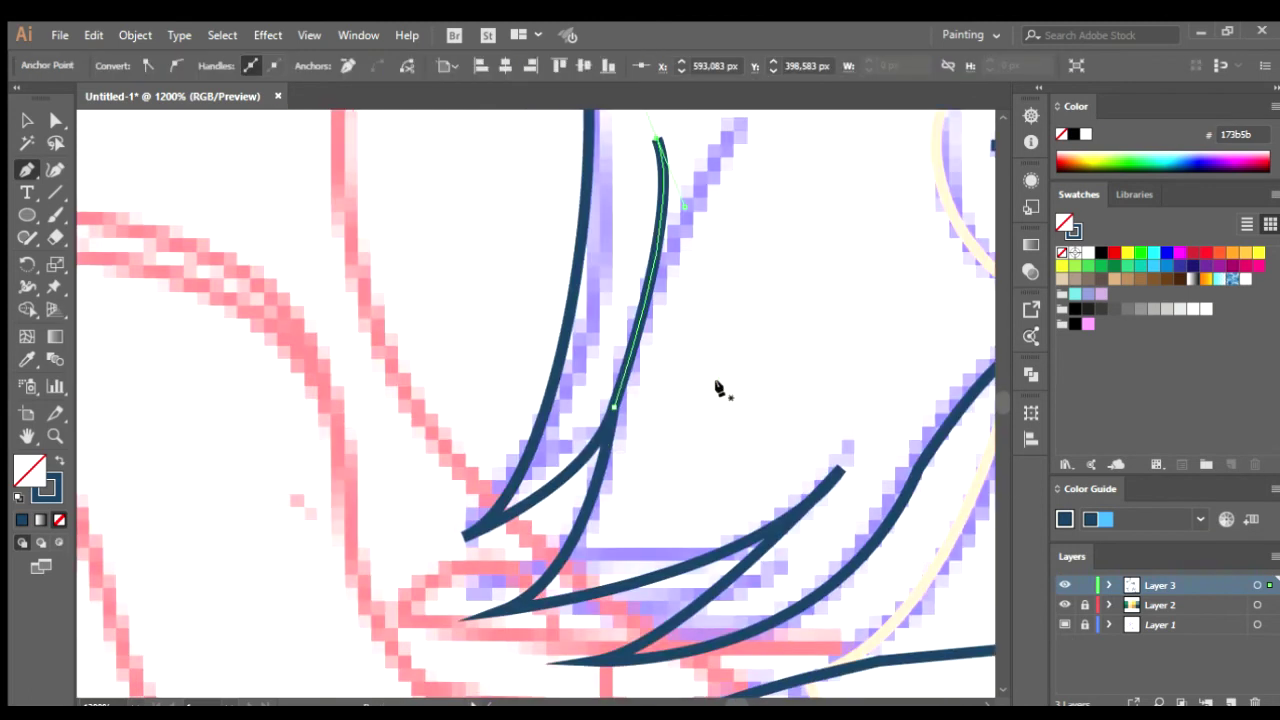
# - Start another curved strand from a path end and add a curved line over the brow
pyautogui.click(709, 480)
pyautogui.moveTo(782, 296); pyautogui.dragTo(766, 263)
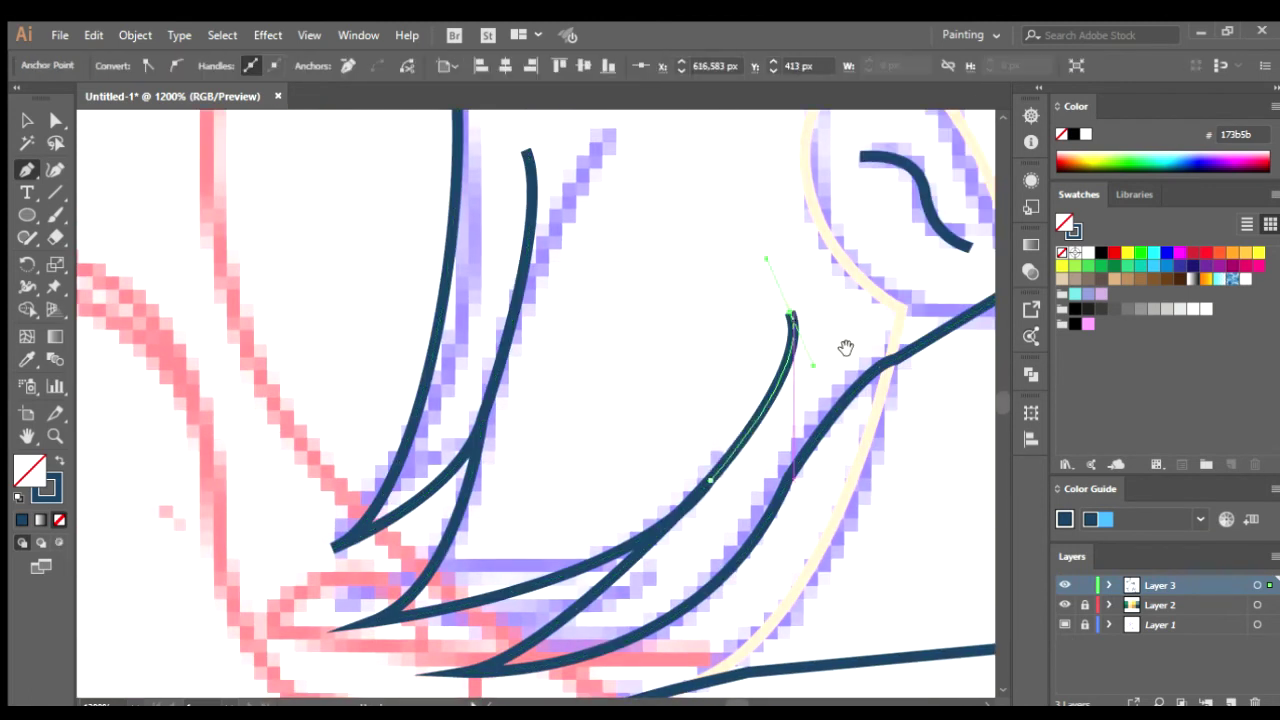
pyautogui.hotkey('ctrl', '-')
pyautogui.hotkey('ctrl', '-')
pyautogui.hotkey('ctrl', '-')
pyautogui.moveTo(766, 540)
pyautogui.mouseDown()
pyautogui.moveTo(736, 470)
pyautogui.moveTo(686, 595)
pyautogui.mouseUp()
pyautogui.hotkey('ctrl', '+')
pyautogui.hotkey('ctrl', '+')
pyautogui.hotkey('ctrl', '+')
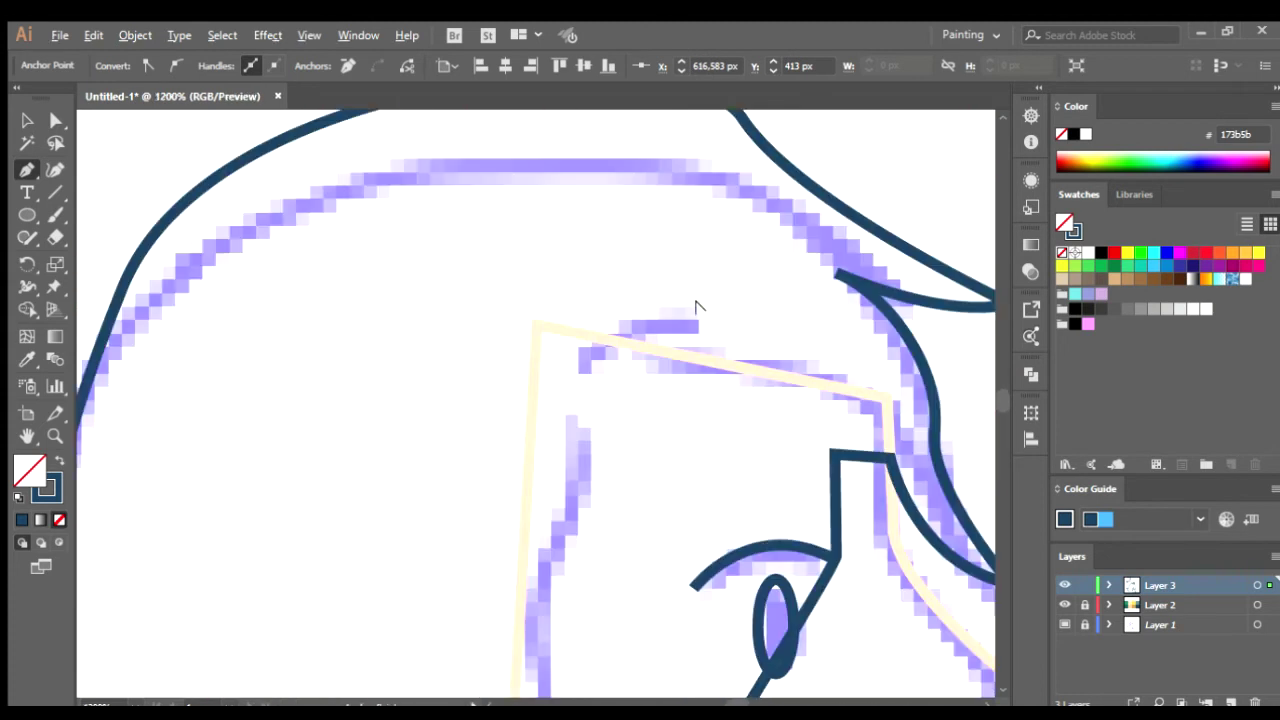
pyautogui.click(645, 245)
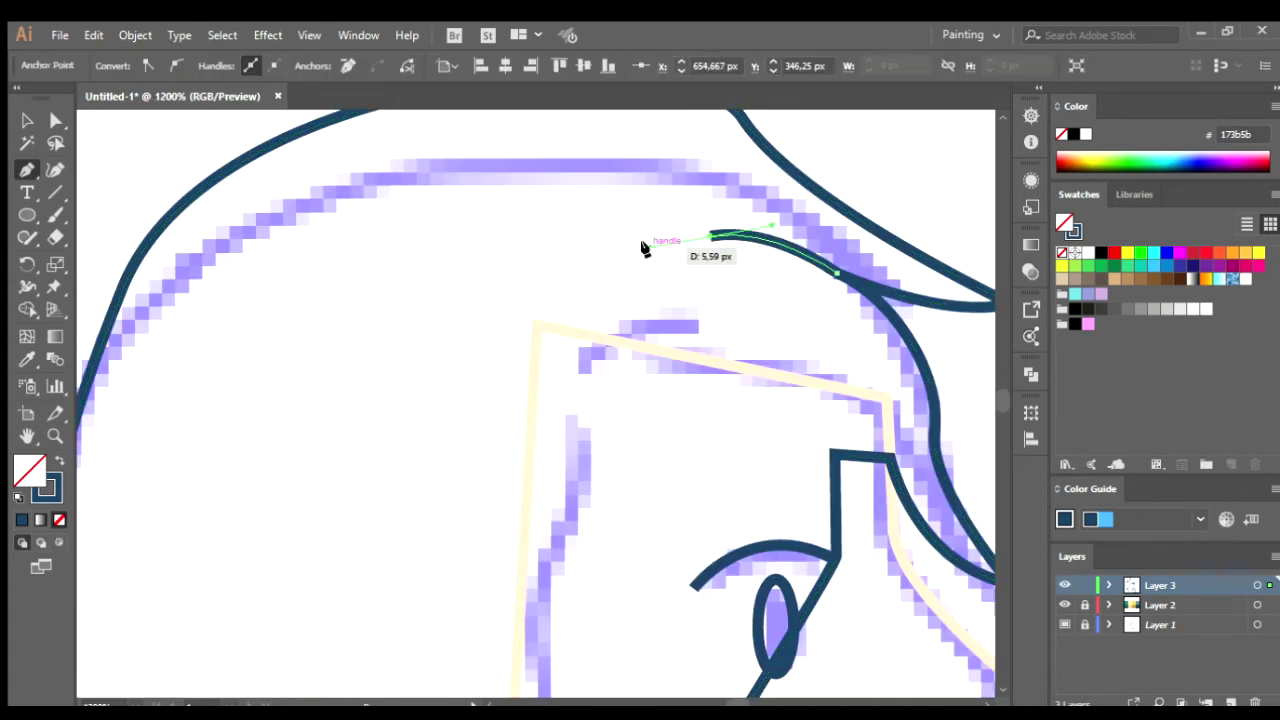
pyautogui.hotkey('ctrl', '-')
pyautogui.hotkey('ctrl', '-')
pyautogui.hotkey('ctrl', '-')
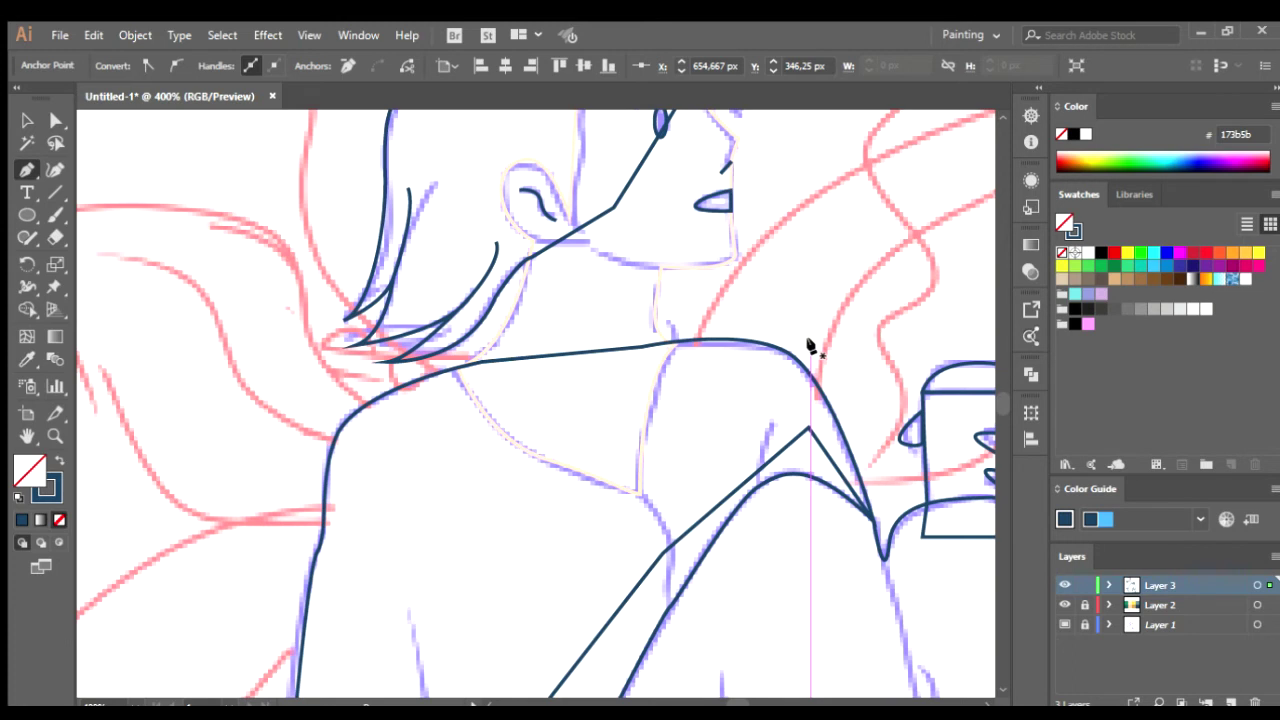
# - Trace the curved fold line across the arm and the crease down to it
pyautogui.moveTo(626, 465); pyautogui.dragTo(637, 405)
pyautogui.hotkey('ctrl', '+')
pyautogui.hotkey('ctrl', '+')
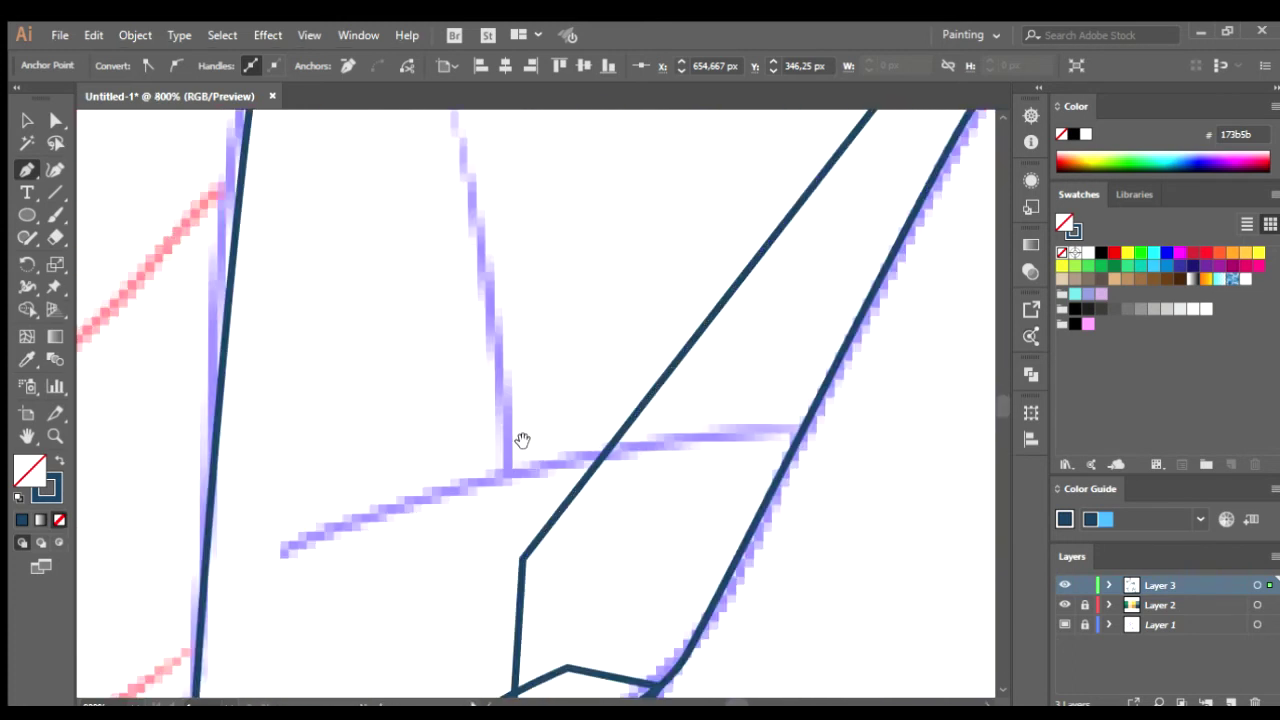
pyautogui.click(870, 297)
pyautogui.moveTo(351, 423); pyautogui.dragTo(280, 480)
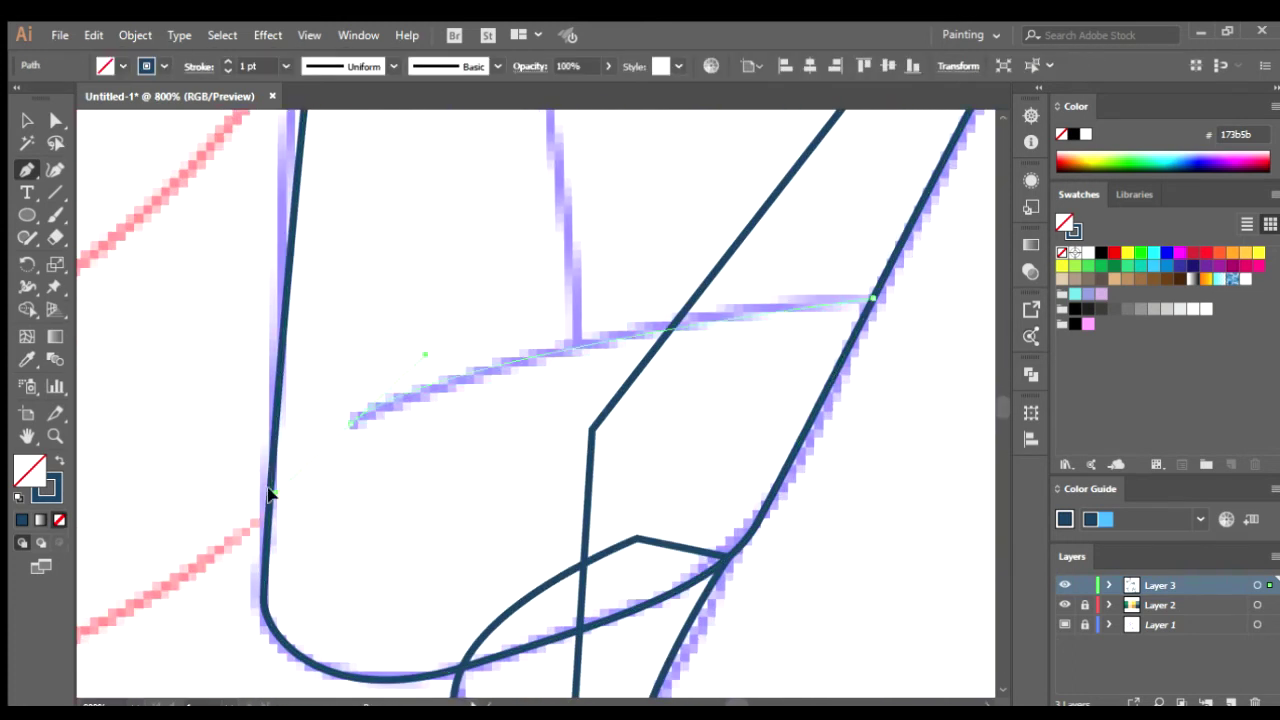
pyautogui.moveTo(509, 294); pyautogui.dragTo(490, 395)
pyautogui.scroll(3, 587, 330)
pyautogui.scroll(-3, 547, 262)
pyautogui.moveTo(634, 498); pyautogui.dragTo(596, 570)
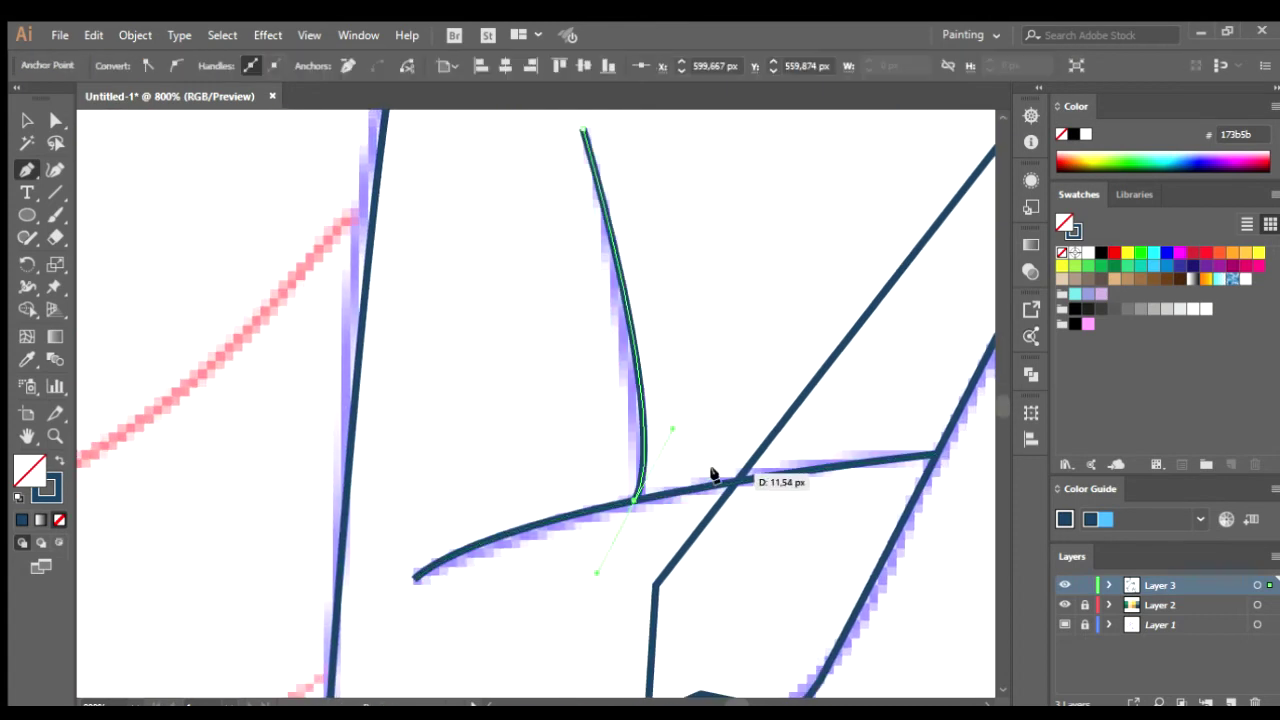
# - Start a curved leg line along the sketch, removing a misplaced peak anchor
pyautogui.scroll(-5, 712, 474)
pyautogui.scroll(-3, 871, 494)
pyautogui.scroll(-3, 571, 594)
pyautogui.moveTo(556, 622)
pyautogui.mouseDown()
pyautogui.moveTo(605, 540)
pyautogui.moveTo(624, 424)
pyautogui.moveTo(660, 470)
pyautogui.moveTo(668, 545)
pyautogui.mouseUp()
pyautogui.scroll(-2, 806, 566)
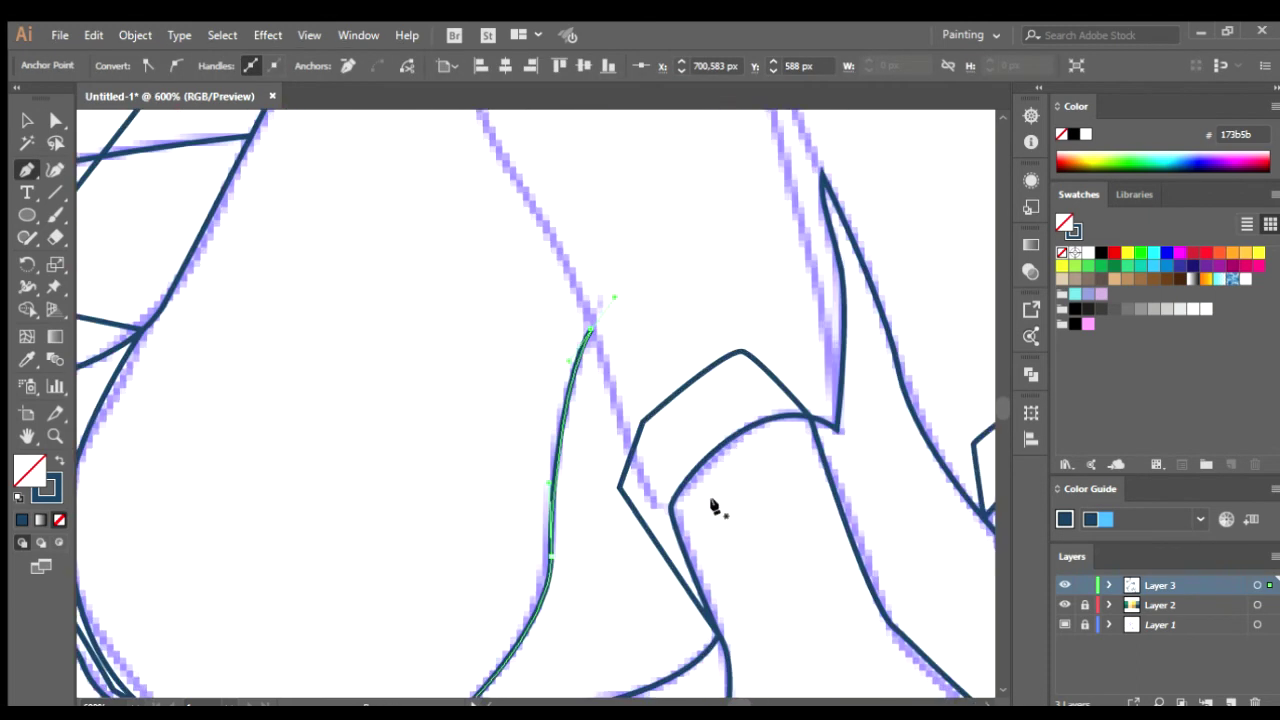
pyautogui.hscroll(-2, 714, 514)
pyautogui.scroll(2, 788, 502)
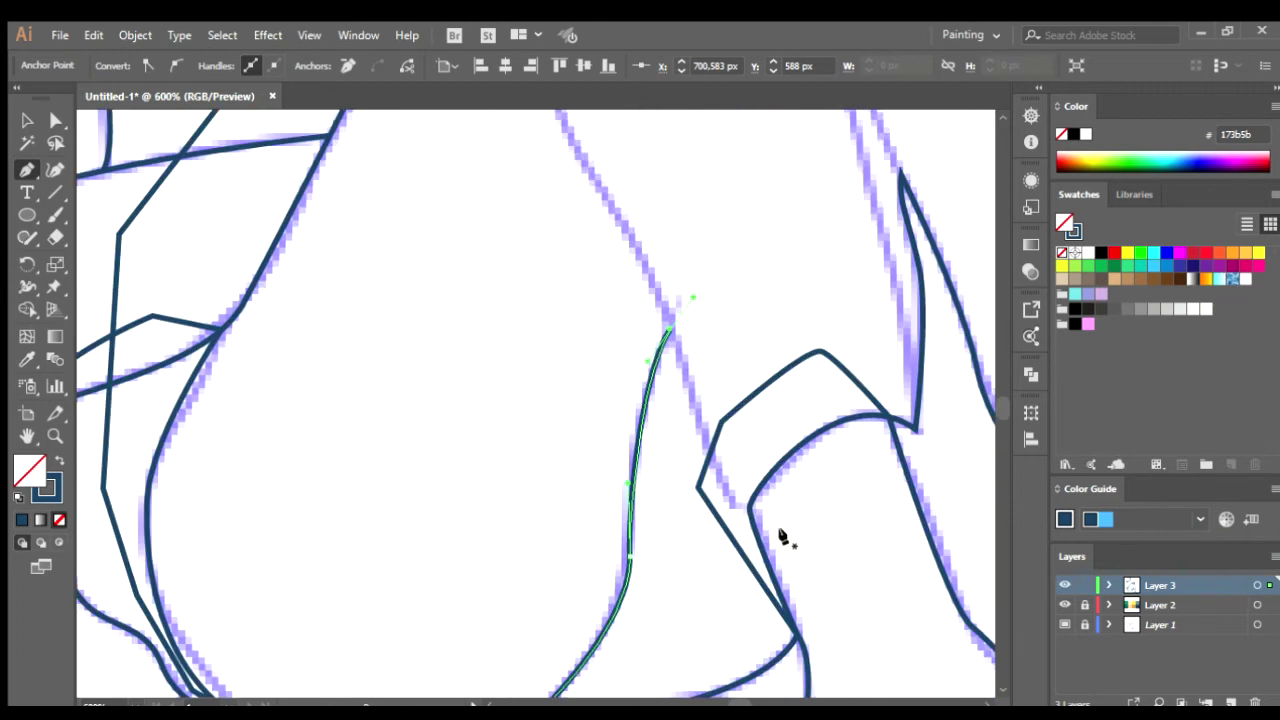
pyautogui.moveTo(760, 520); pyautogui.dragTo(709, 420)
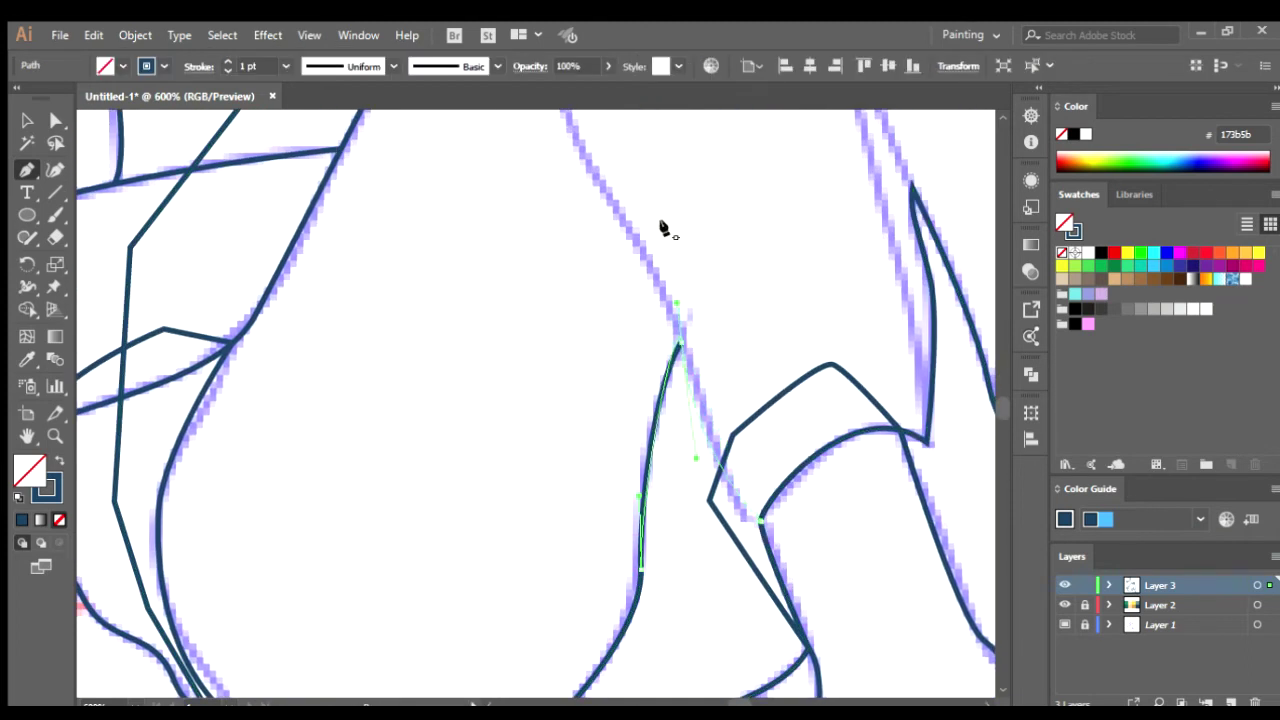
pyautogui.click(678, 343)
pyautogui.scroll(-2, 700, 334)
pyautogui.scroll(2, 700, 380)
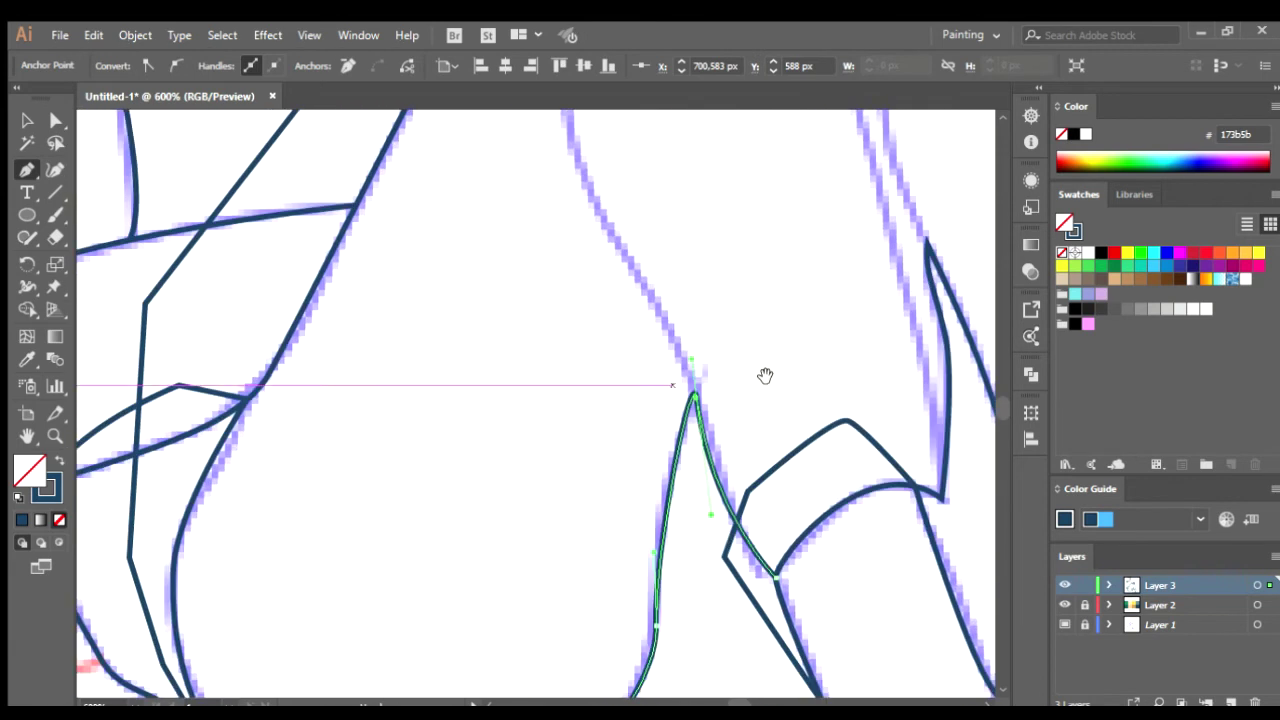
pyautogui.hotkey('ctrl', 'z')
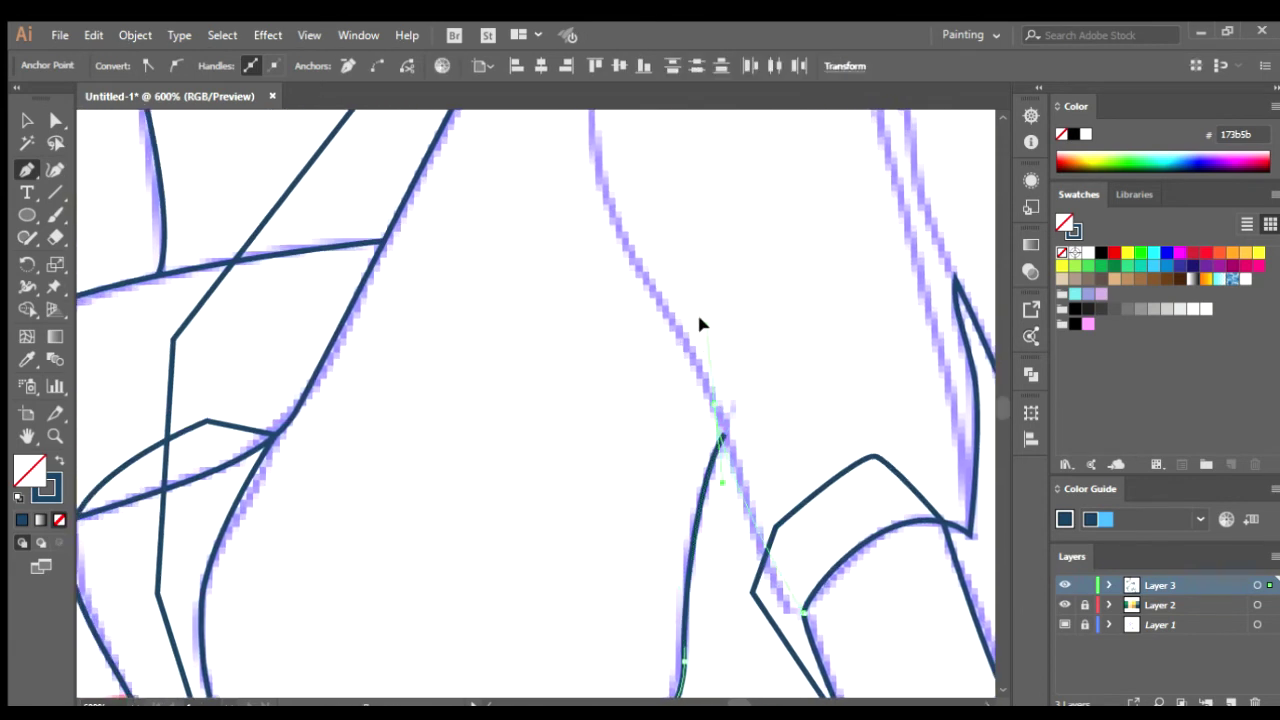
# - Continue the leg lines upward from the V's bottom point to the knee fork
pyautogui.moveTo(675, 248); pyautogui.dragTo(648, 360)
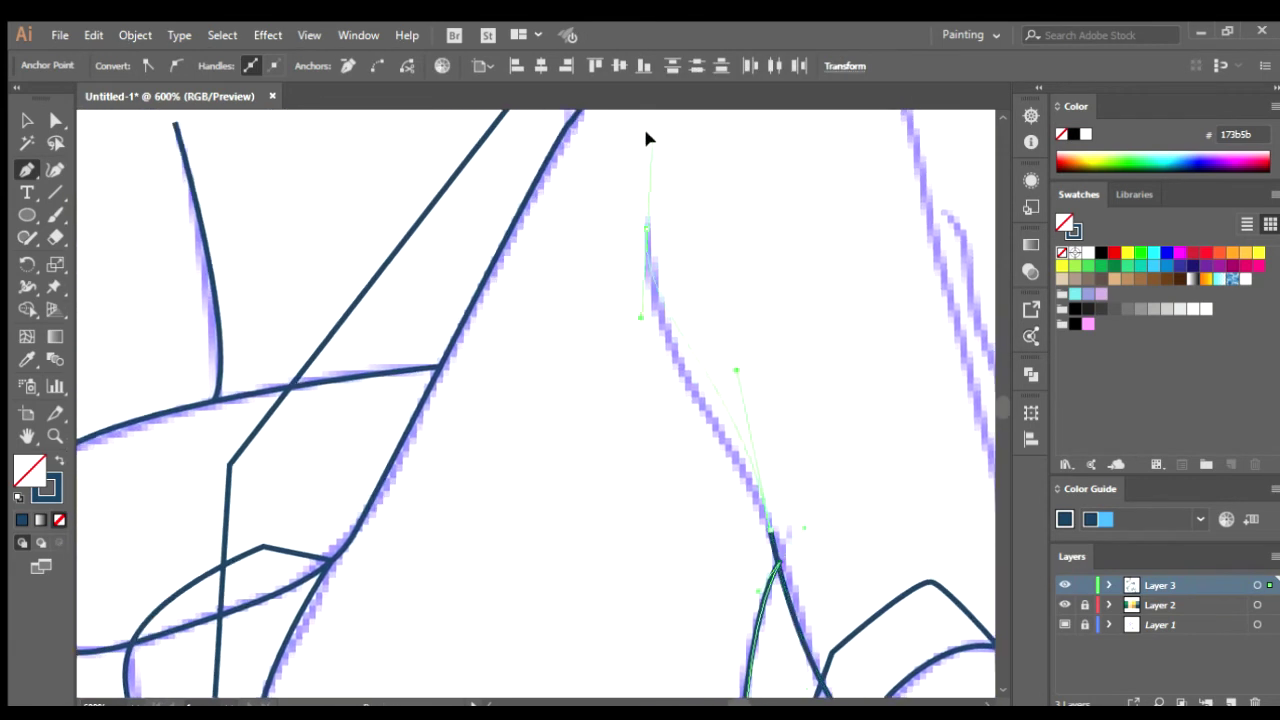
pyautogui.moveTo(645, 165); pyautogui.dragTo(634, 271)
pyautogui.moveTo(686, 474)
pyautogui.mouseDown()
pyautogui.moveTo(680, 397)
pyautogui.moveTo(782, 432)
pyautogui.mouseUp()
pyautogui.scroll(1, 782, 432)
pyautogui.click(787, 496)
pyautogui.moveTo(723, 216); pyautogui.dragTo(758, 381)
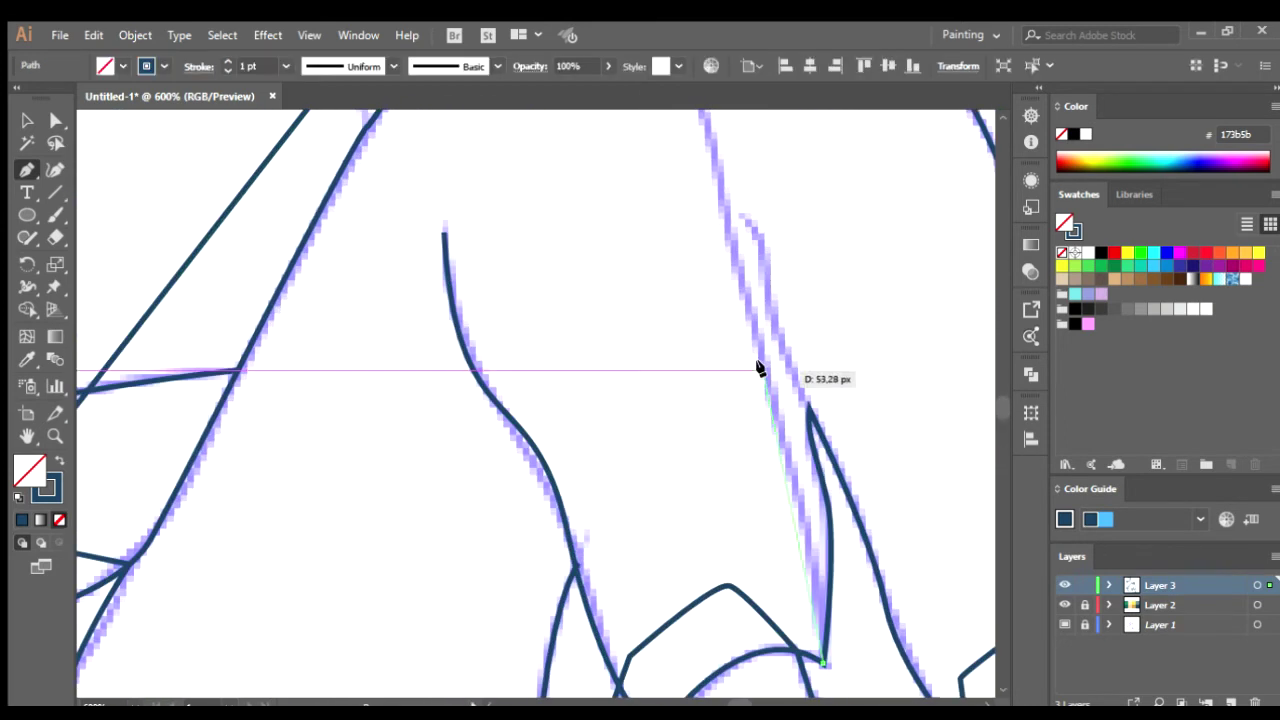
pyautogui.moveTo(750, 336); pyautogui.dragTo(716, 214)
pyautogui.click(728, 214)
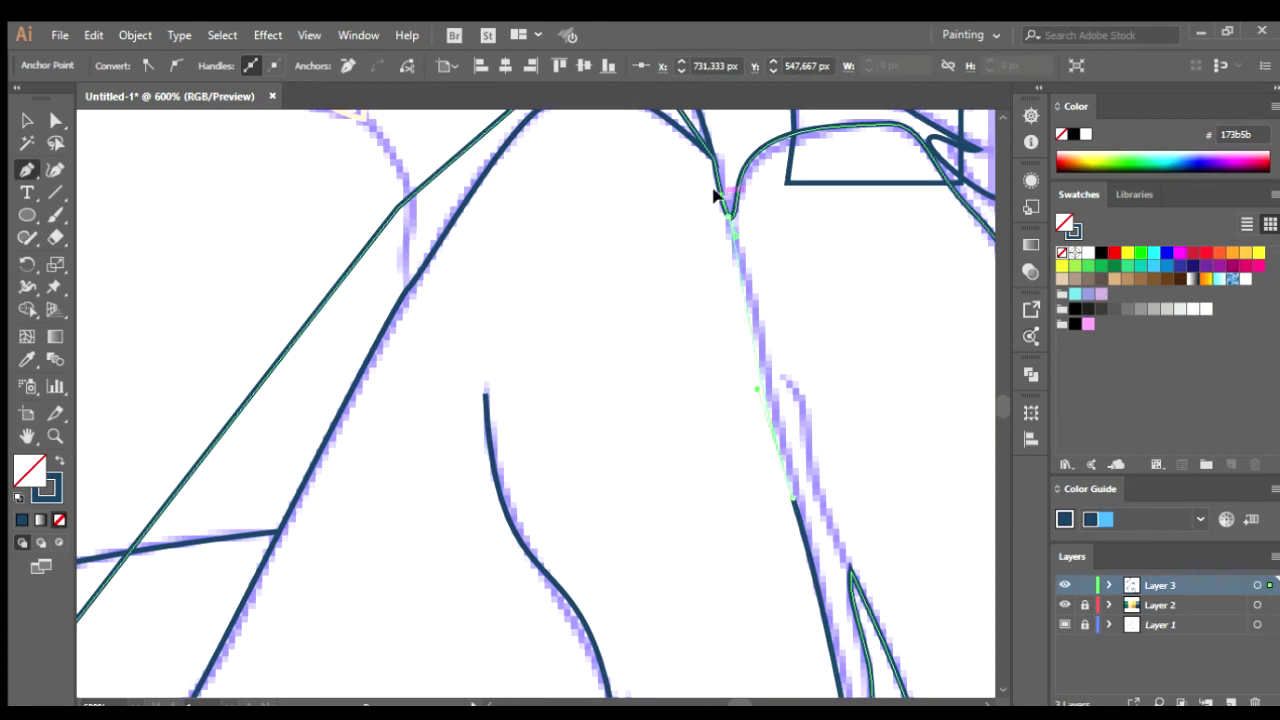
pyautogui.scroll(-3, 797, 349)
pyautogui.hscroll(4, 797, 349)
pyautogui.scroll(1, 590, 264)
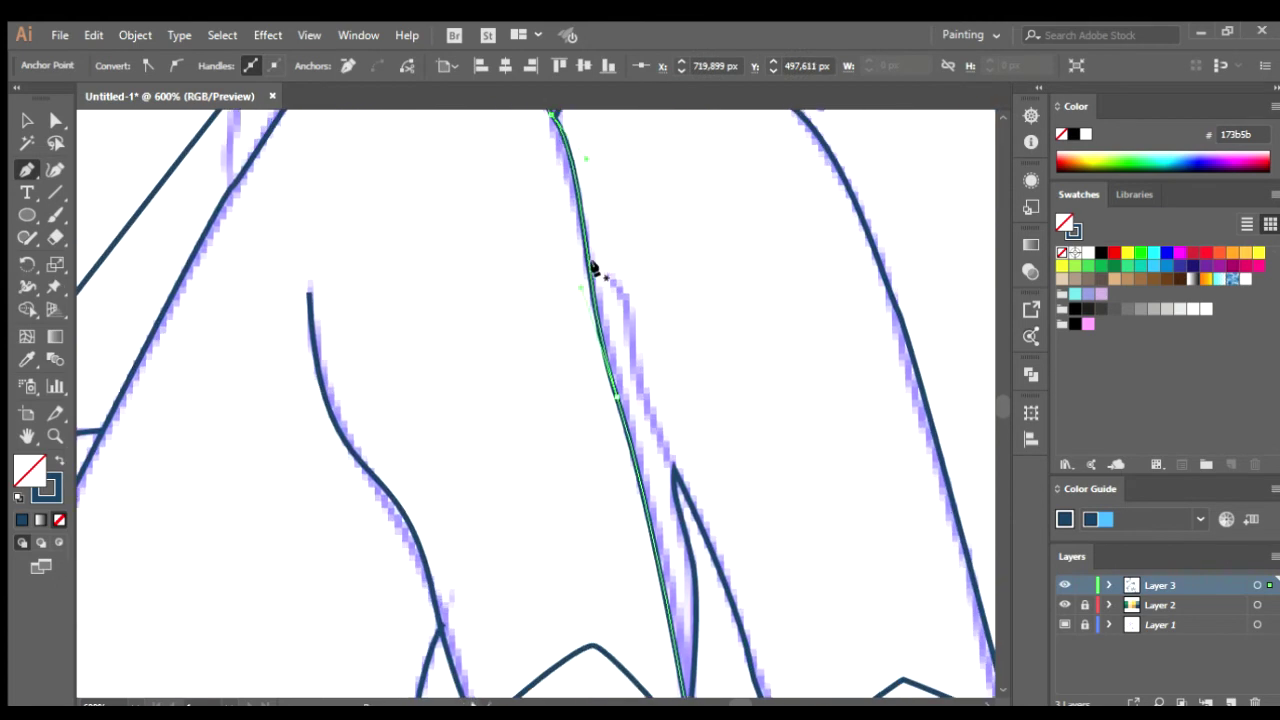
pyautogui.moveTo(672, 465); pyautogui.dragTo(666, 406)
# - Trace a short curved crease down from the girl's shoulder
pyautogui.hscroll(-1, 666, 406)
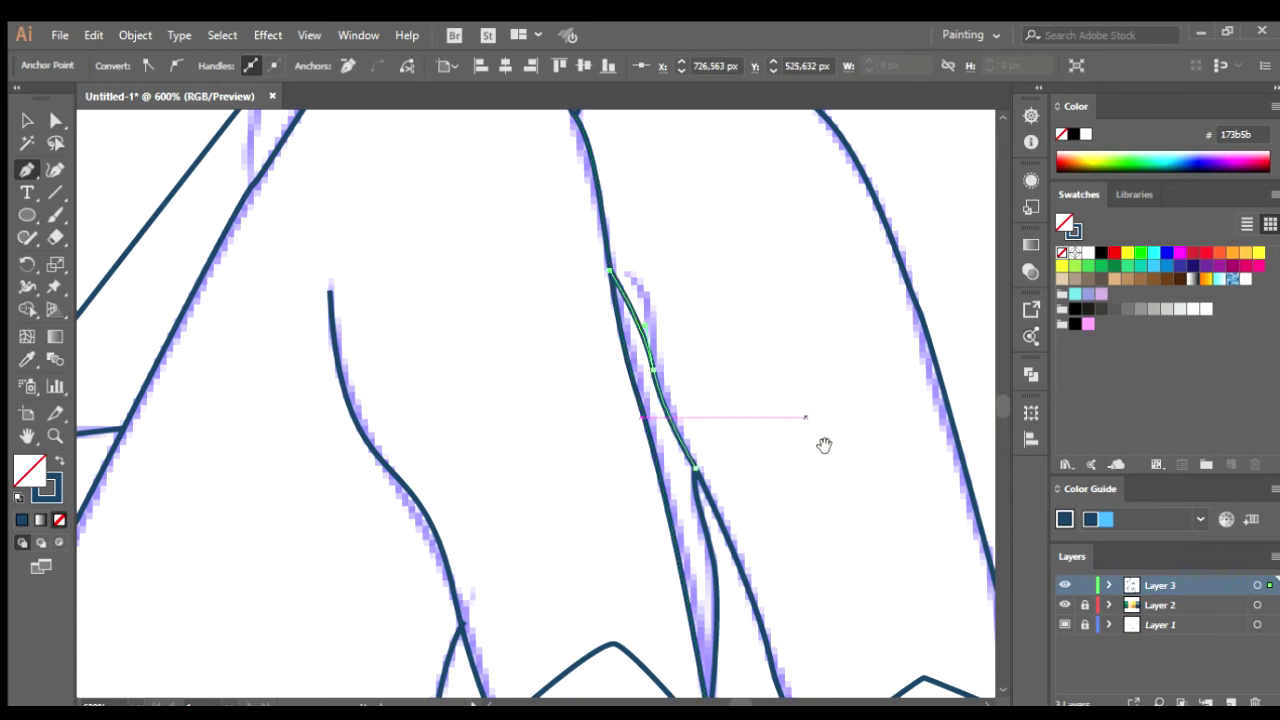
pyautogui.scroll(-2, 669, 358)
pyautogui.scroll(-2, 669, 358)
pyautogui.moveTo(628, 355); pyautogui.dragTo(684, 413)
pyautogui.scroll(3, 684, 413)
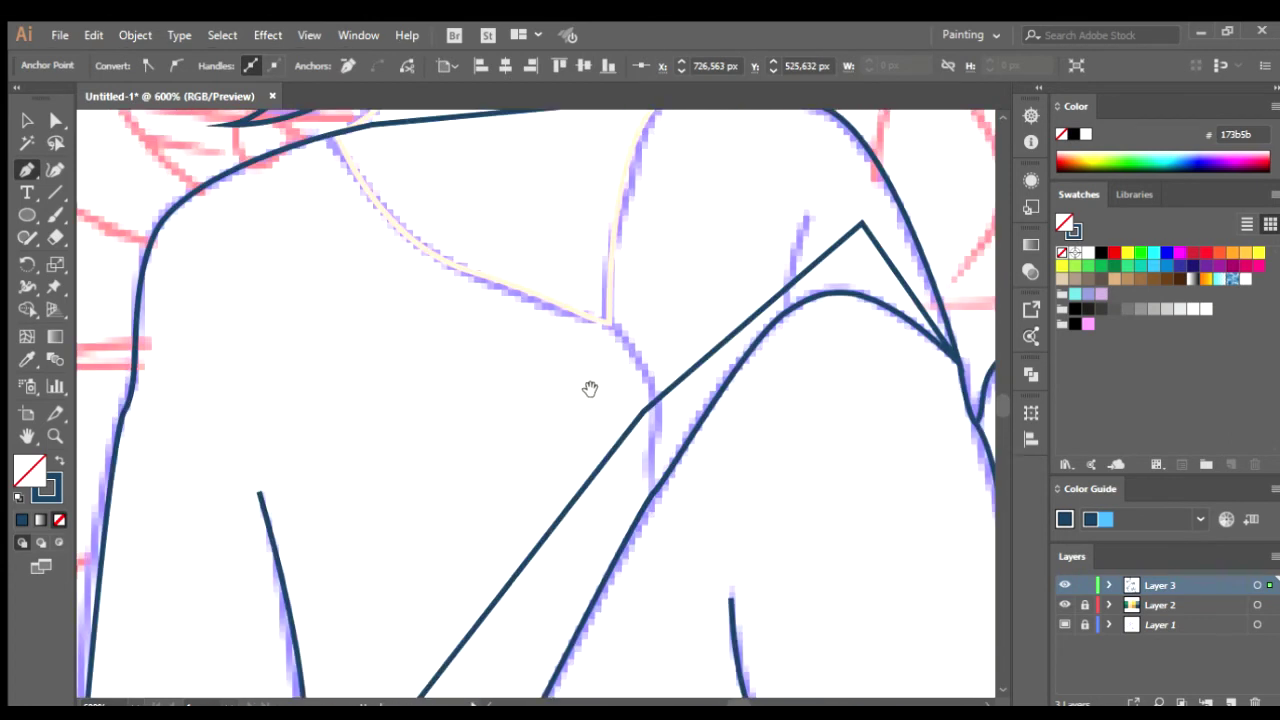
pyautogui.scroll(-1, 600, 330)
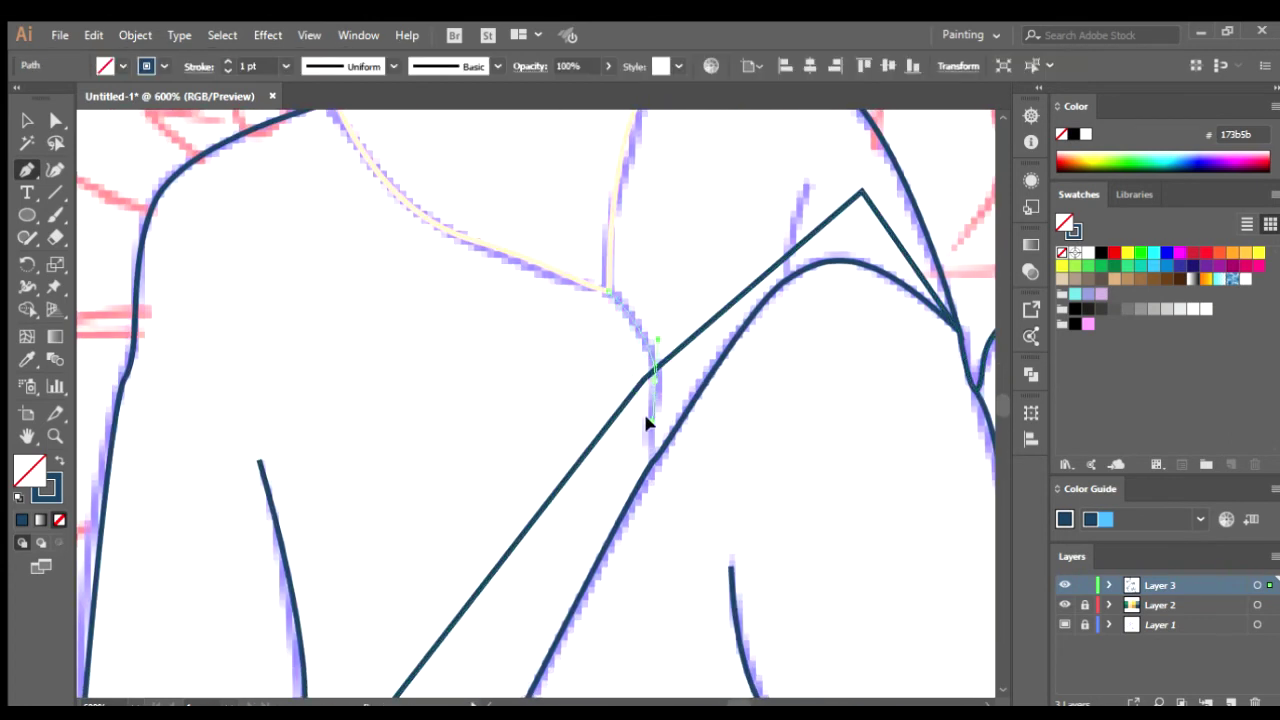
pyautogui.moveTo(650, 455); pyautogui.dragTo(640, 463)
pyautogui.scroll(2, 717, 409)
pyautogui.moveTo(704, 408); pyautogui.dragTo(703, 360)
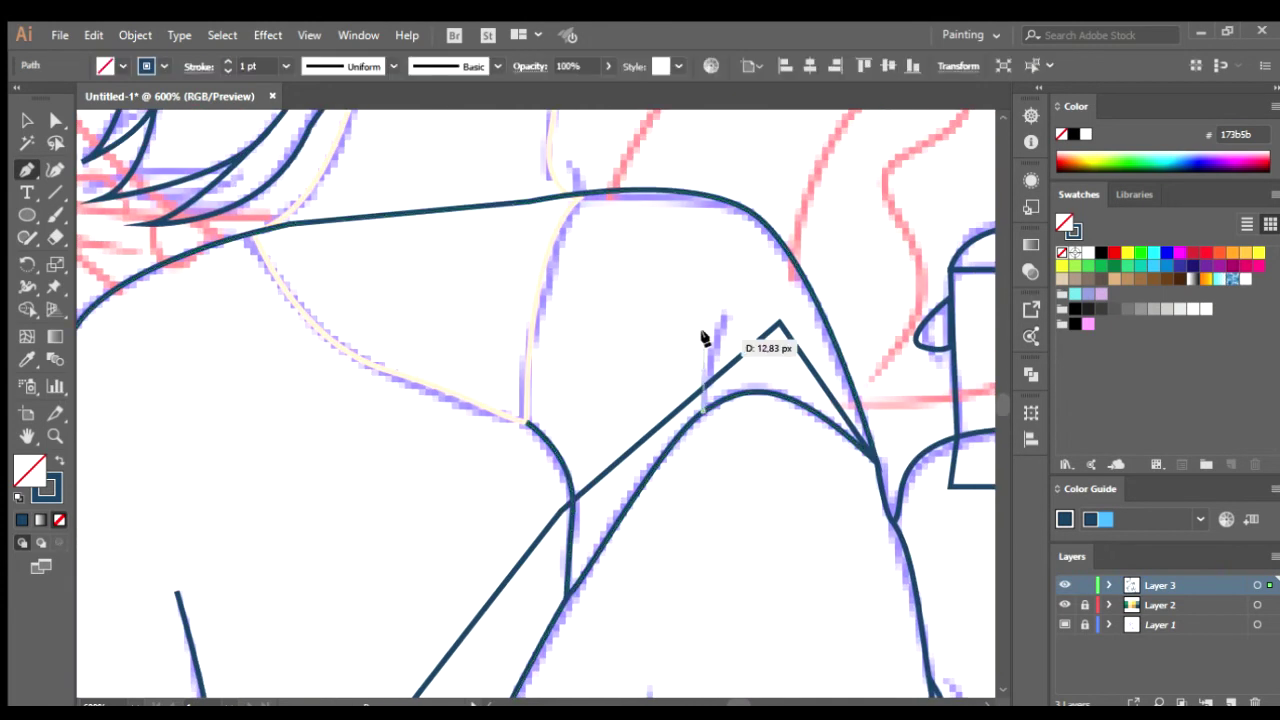
pyautogui.scroll(-2, 735, 285)
pyautogui.scroll(-2, 748, 286)
pyautogui.scroll(-1, 657, 406)
pyautogui.scroll(2, 740, 330)
pyautogui.moveTo(656, 278); pyautogui.dragTo(700, 312)
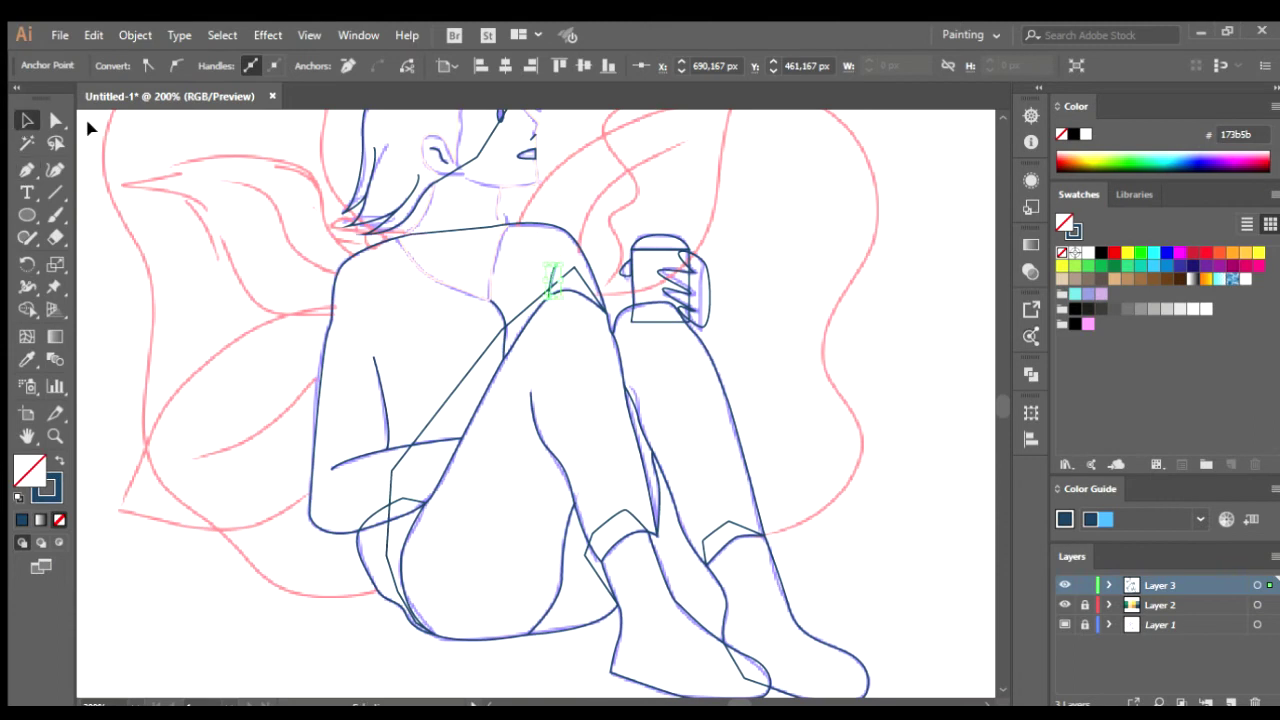
# - Select the head outline paths and merge the forehead, face and neck regions with Shape Builder
pyautogui.click(26, 122)
pyautogui.scroll(-2, 823, 329)
pyautogui.moveTo(459, 550); pyautogui.dragTo(743, 200)
pyautogui.scroll(2, 590, 318)
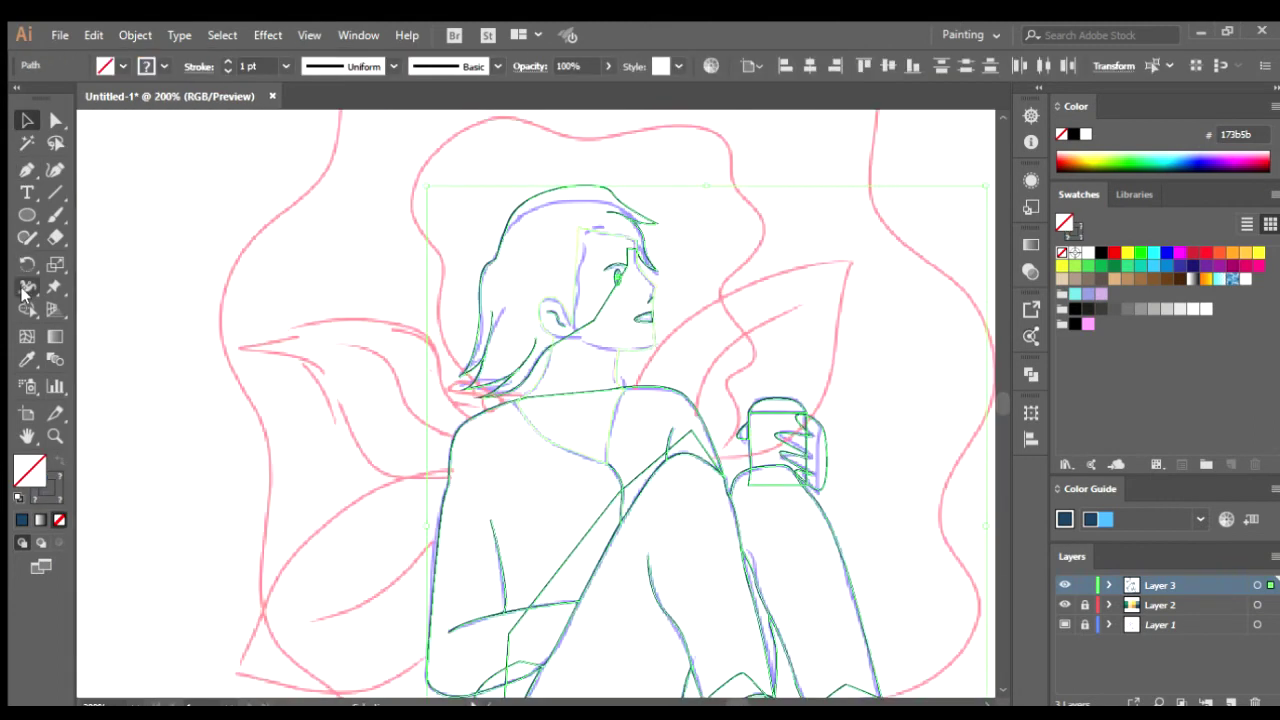
pyautogui.click(27, 309)
pyautogui.scroll(3, 690, 263)
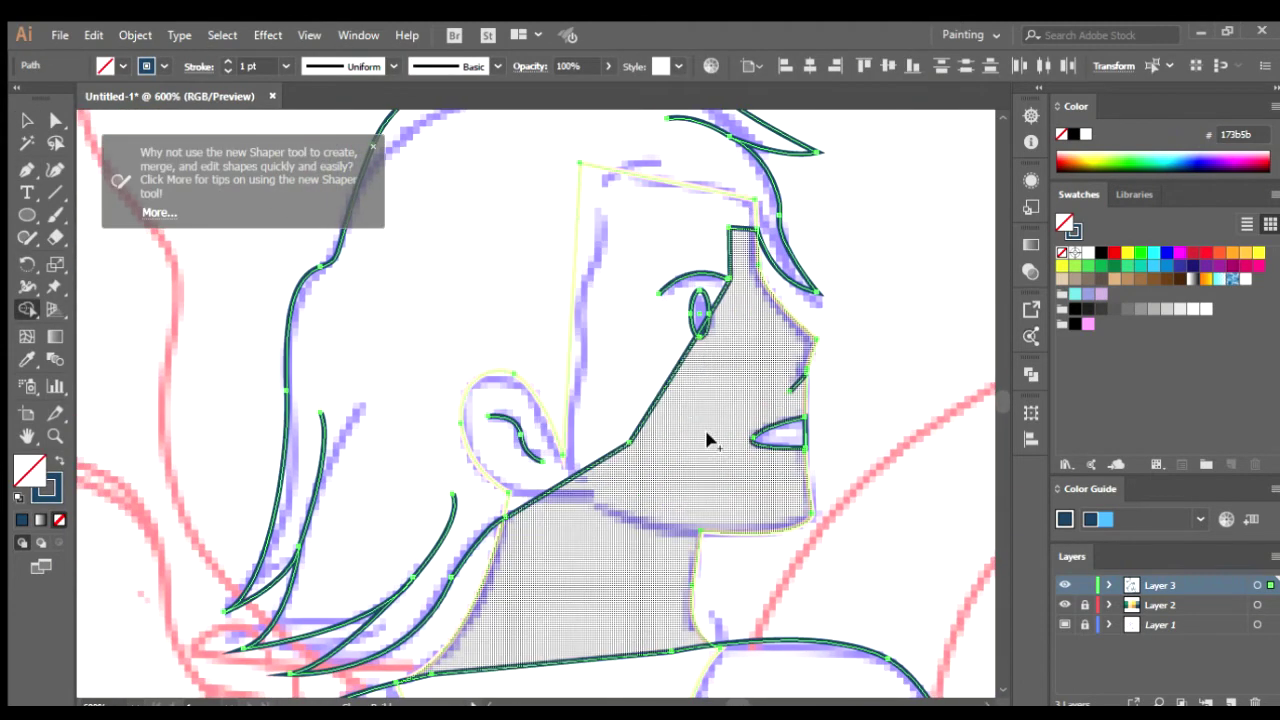
pyautogui.moveTo(614, 251); pyautogui.dragTo(671, 423)
# - Merge the remaining face outline pieces into the face shape and clear the selection
pyautogui.scroll(1, 671, 423)
pyautogui.scroll(4, 684, 345)
pyautogui.scroll(-3, 652, 515)
pyautogui.scroll(1, 623, 414)
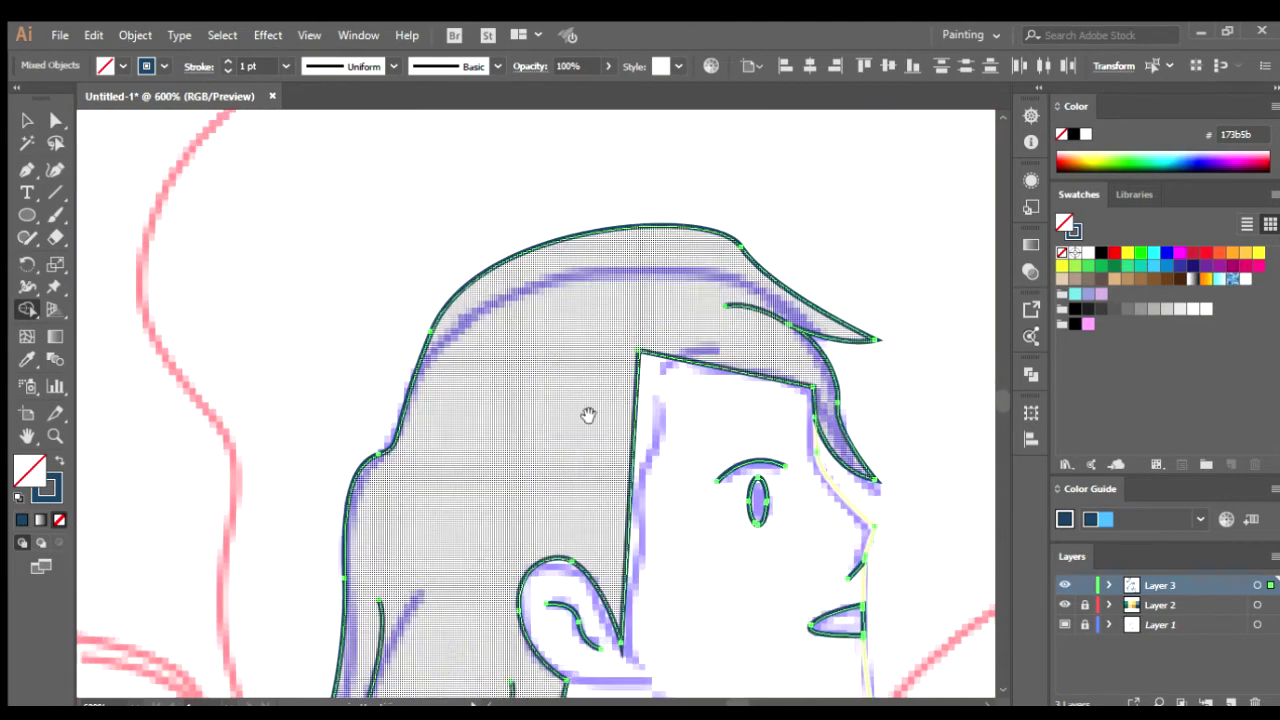
pyautogui.scroll(-1, 706, 394)
pyautogui.click(818, 452)
pyautogui.moveTo(923, 463); pyautogui.dragTo(834, 412)
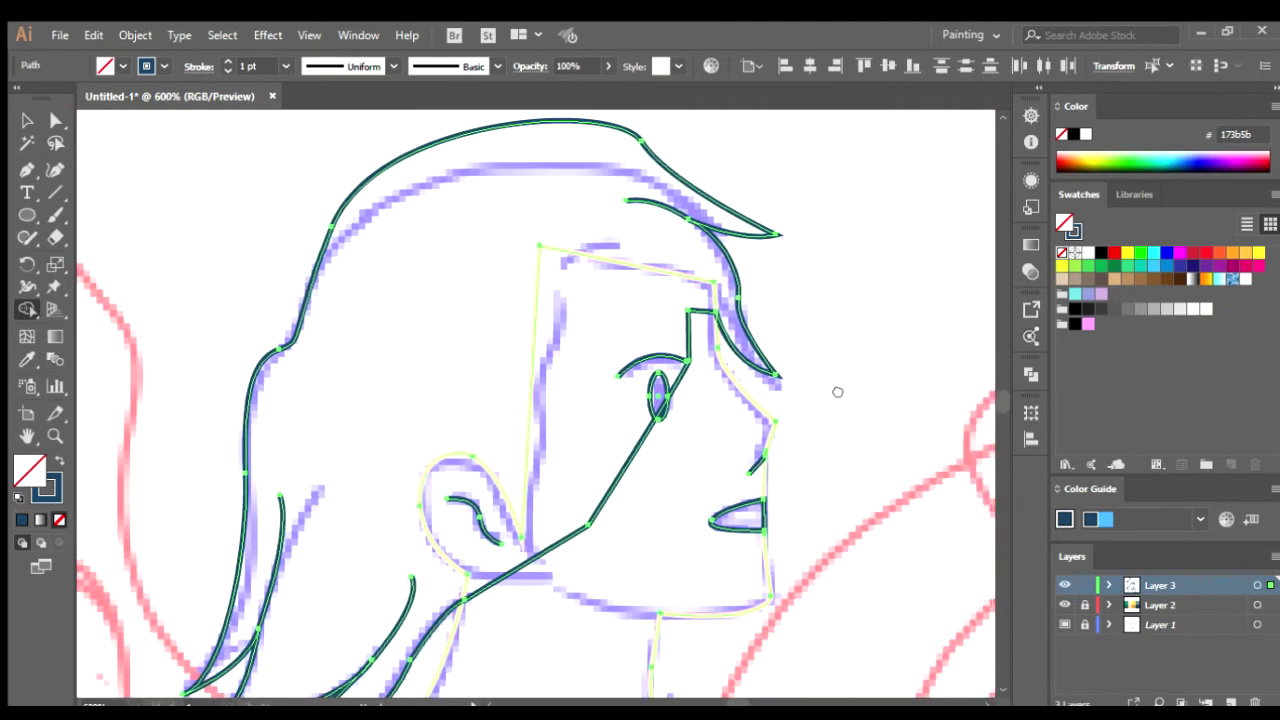
pyautogui.scroll(-1, 651, 414)
pyautogui.scroll(1, 614, 366)
pyautogui.press('a')
pyautogui.click(903, 249)
# - Remove the bend points from the diagonal line across the face, then delete the line
pyautogui.moveTo(903, 249); pyautogui.dragTo(846, 309)
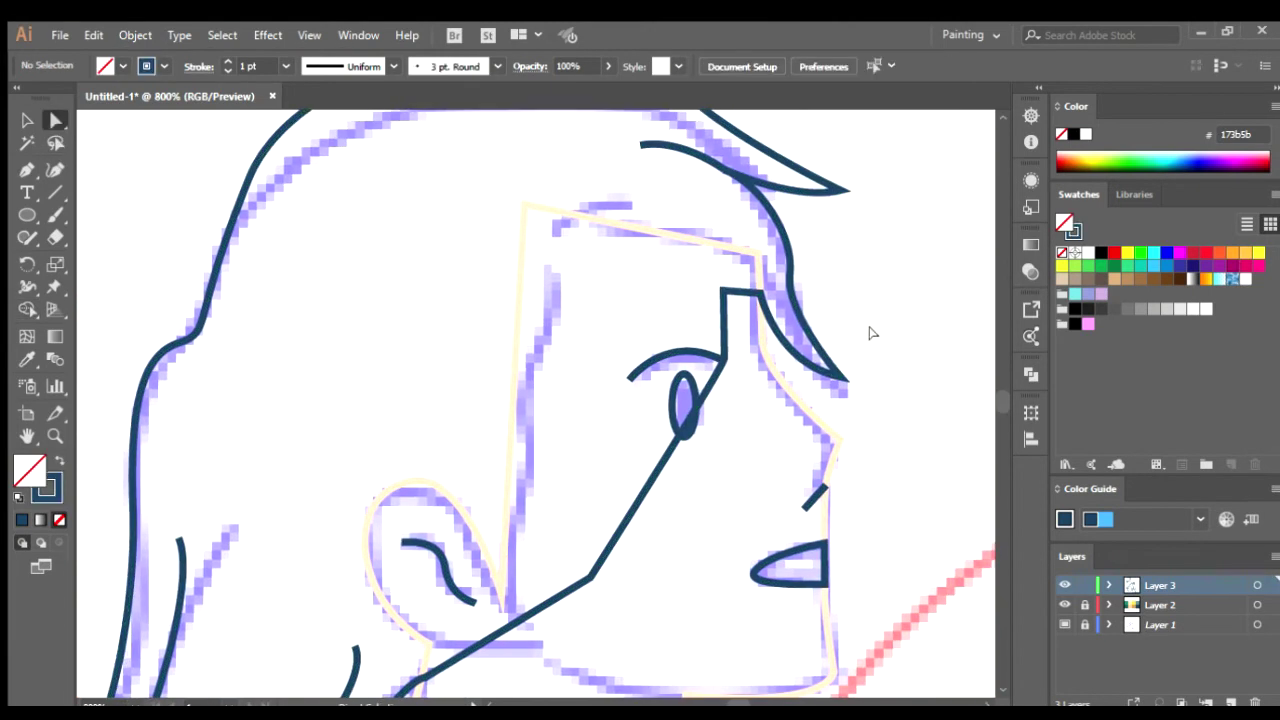
pyautogui.click(723, 300)
pyautogui.scroll(-2, 603, 317)
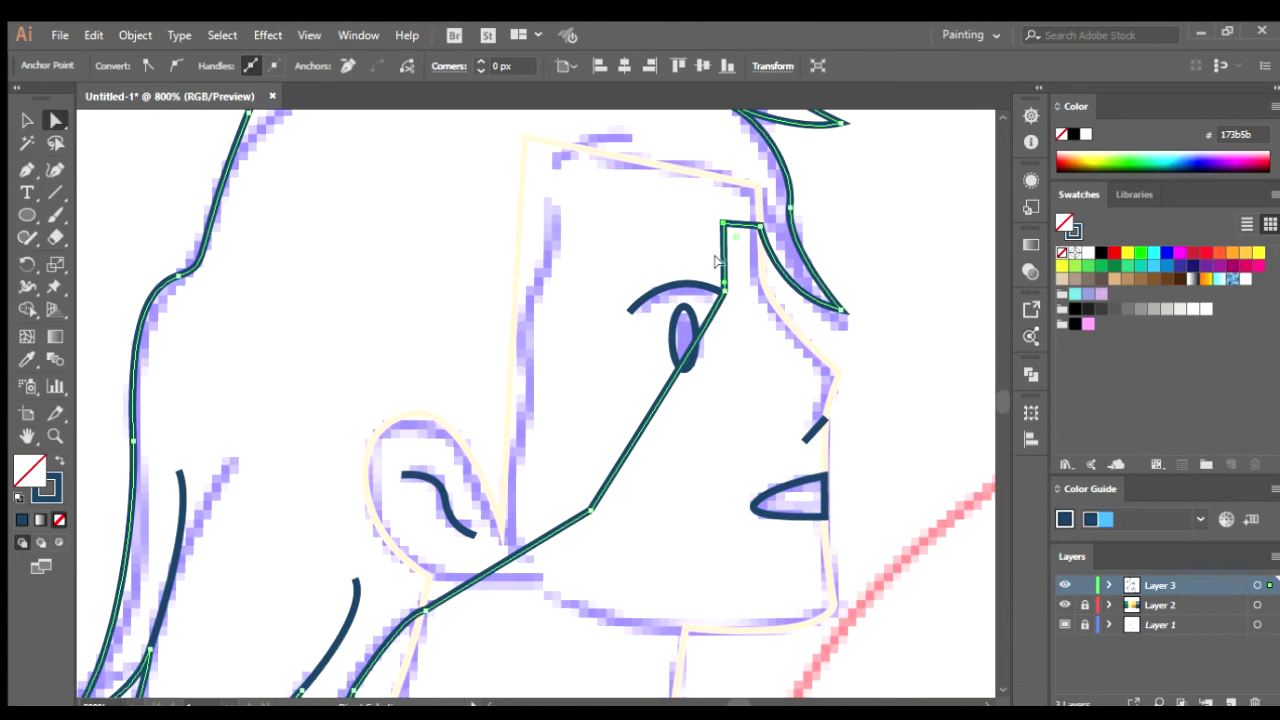
pyautogui.press('p')
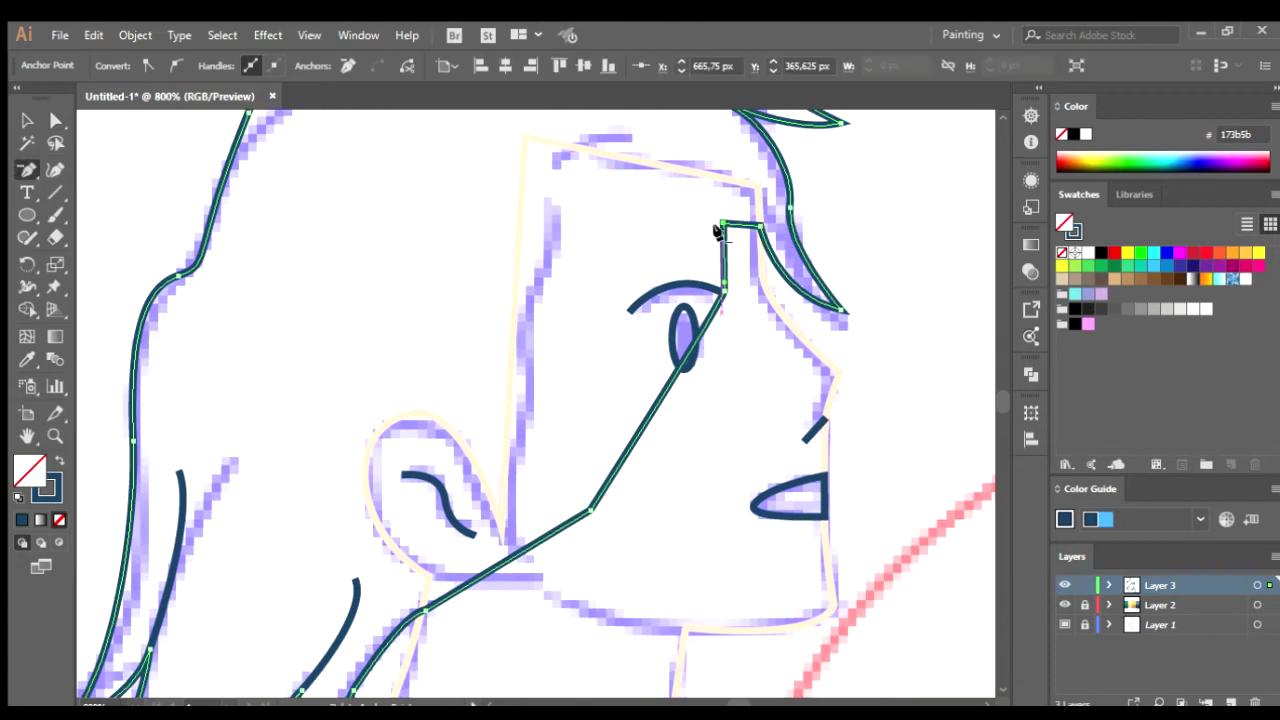
pyautogui.click(720, 292)
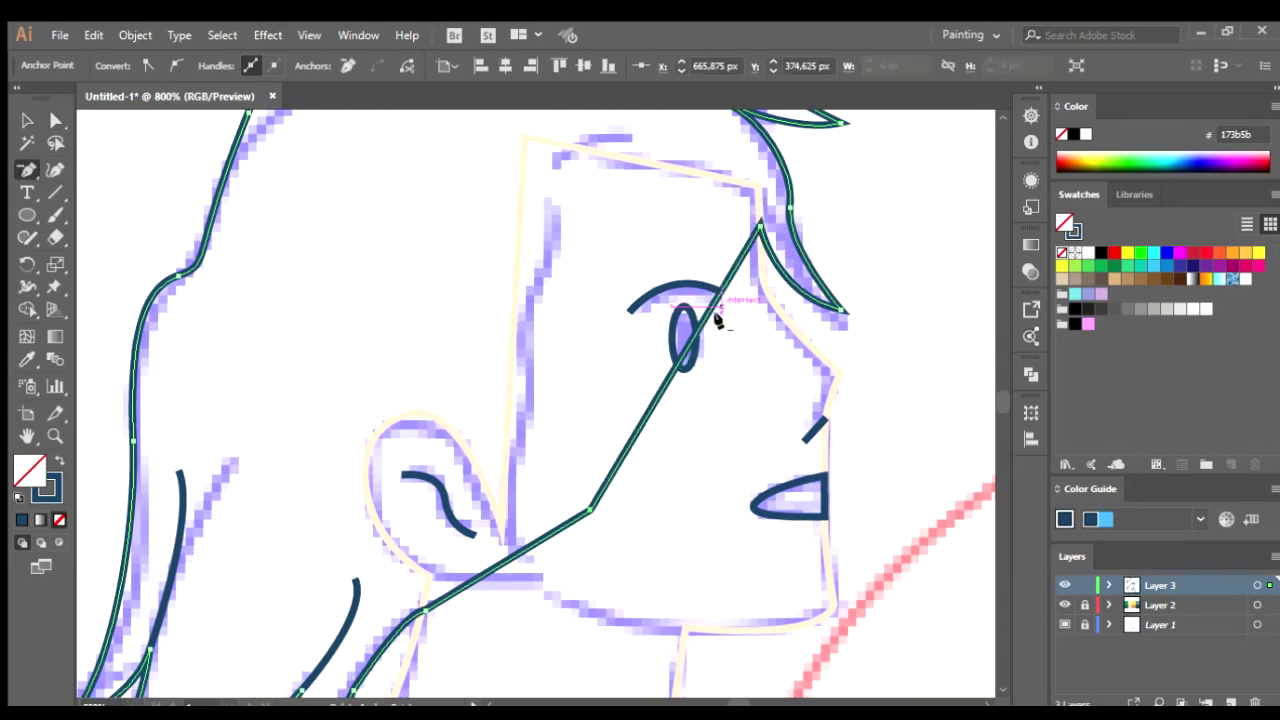
pyautogui.click(588, 510)
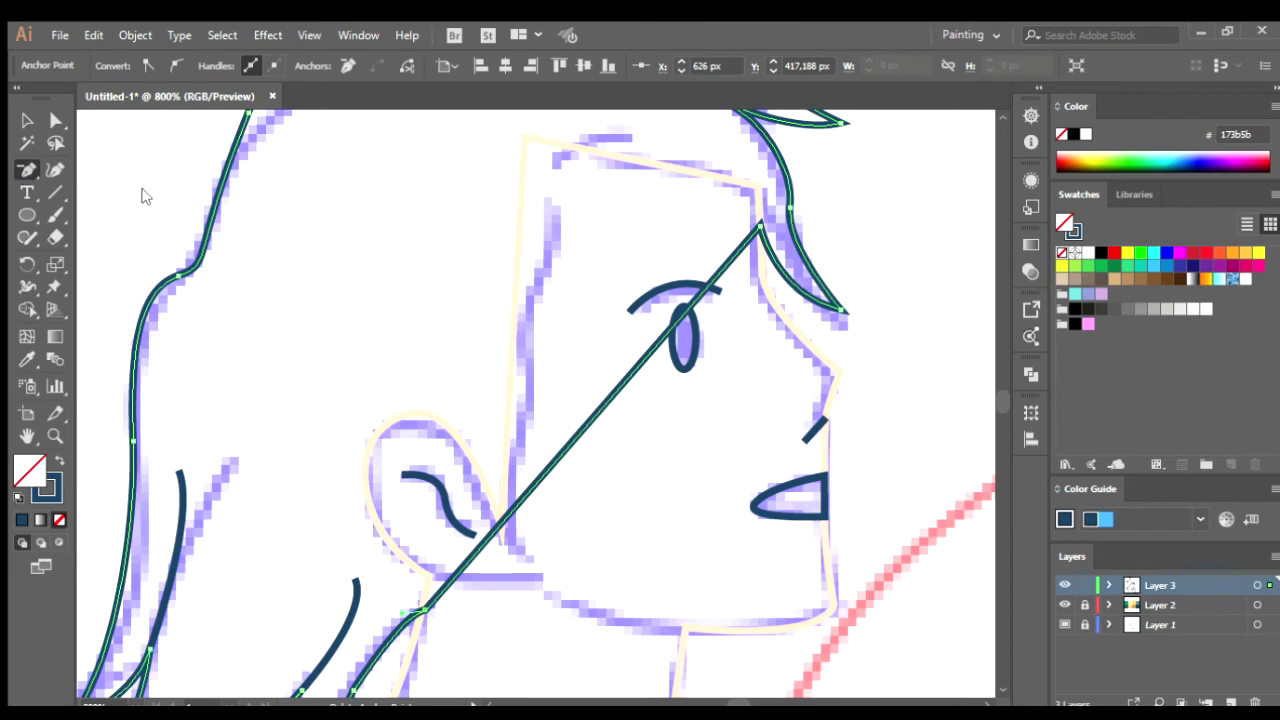
pyautogui.click(55, 120)
pyautogui.click(614, 371)
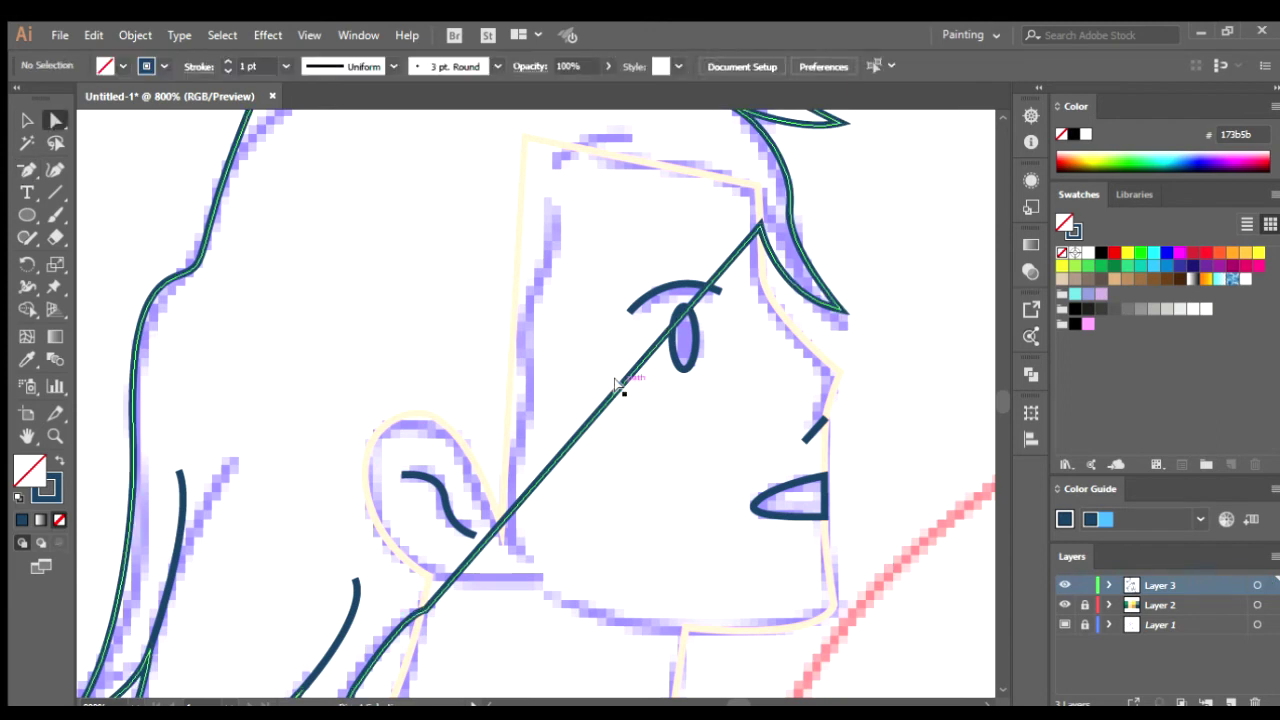
pyautogui.press('Delete')
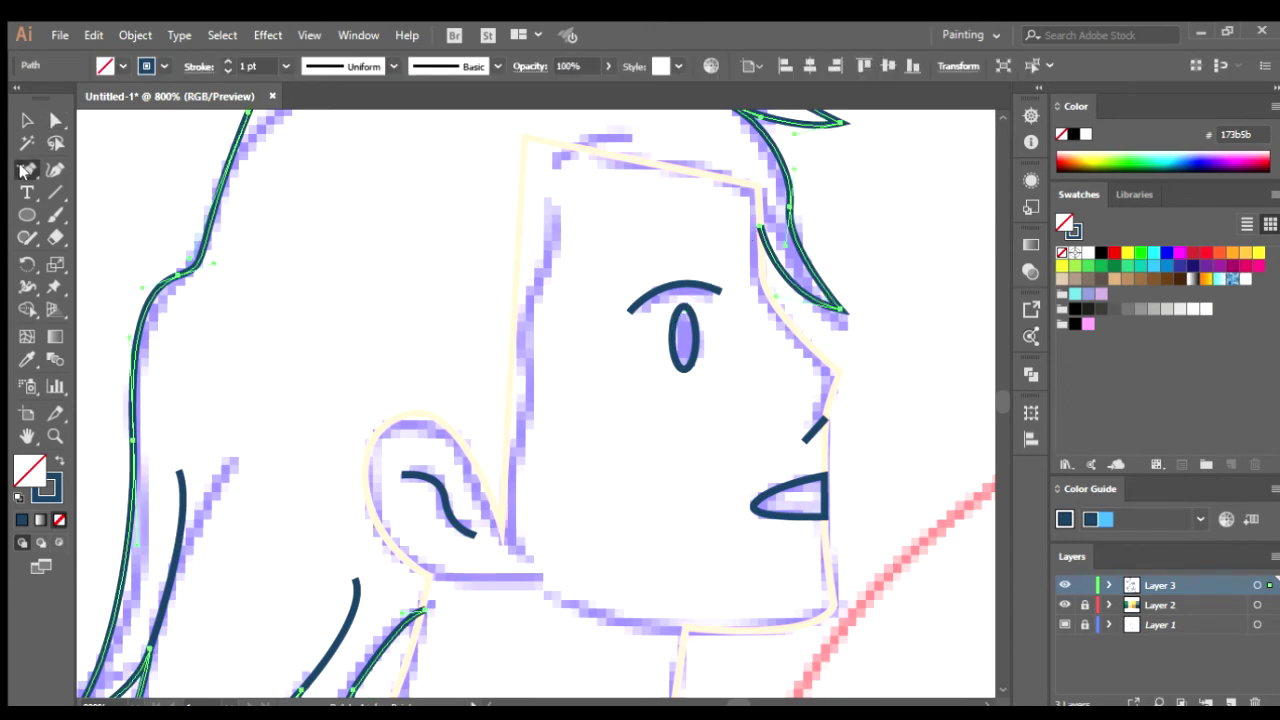
# - Extend the hair outline with curves down past the ear, around its back, to the neck
pyautogui.click(752, 228)
pyautogui.moveTo(605, 168); pyautogui.dragTo(513, 185)
pyautogui.moveTo(529, 402); pyautogui.dragTo(541, 455)
pyautogui.moveTo(541, 455); pyautogui.dragTo(560, 375)
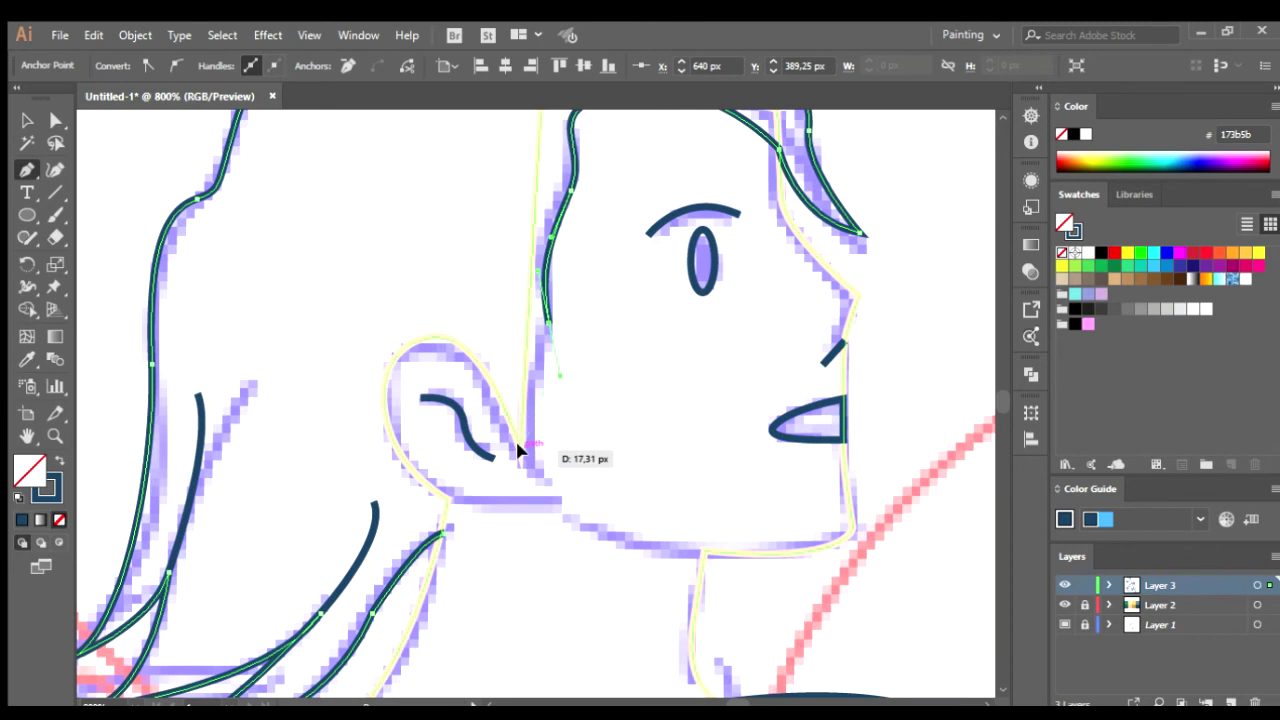
pyautogui.moveTo(533, 468)
pyautogui.mouseDown()
pyautogui.moveTo(551, 494)
pyautogui.moveTo(518, 454)
pyautogui.mouseUp()
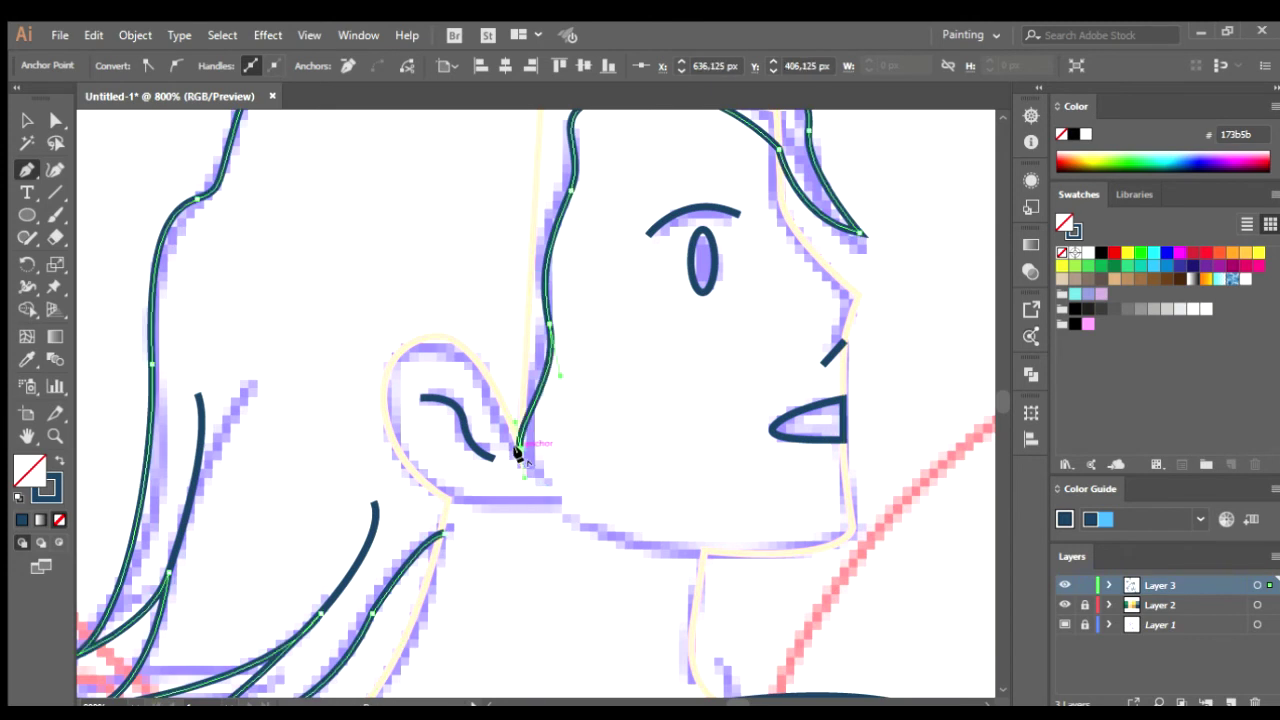
pyautogui.moveTo(357, 313); pyautogui.dragTo(384, 250)
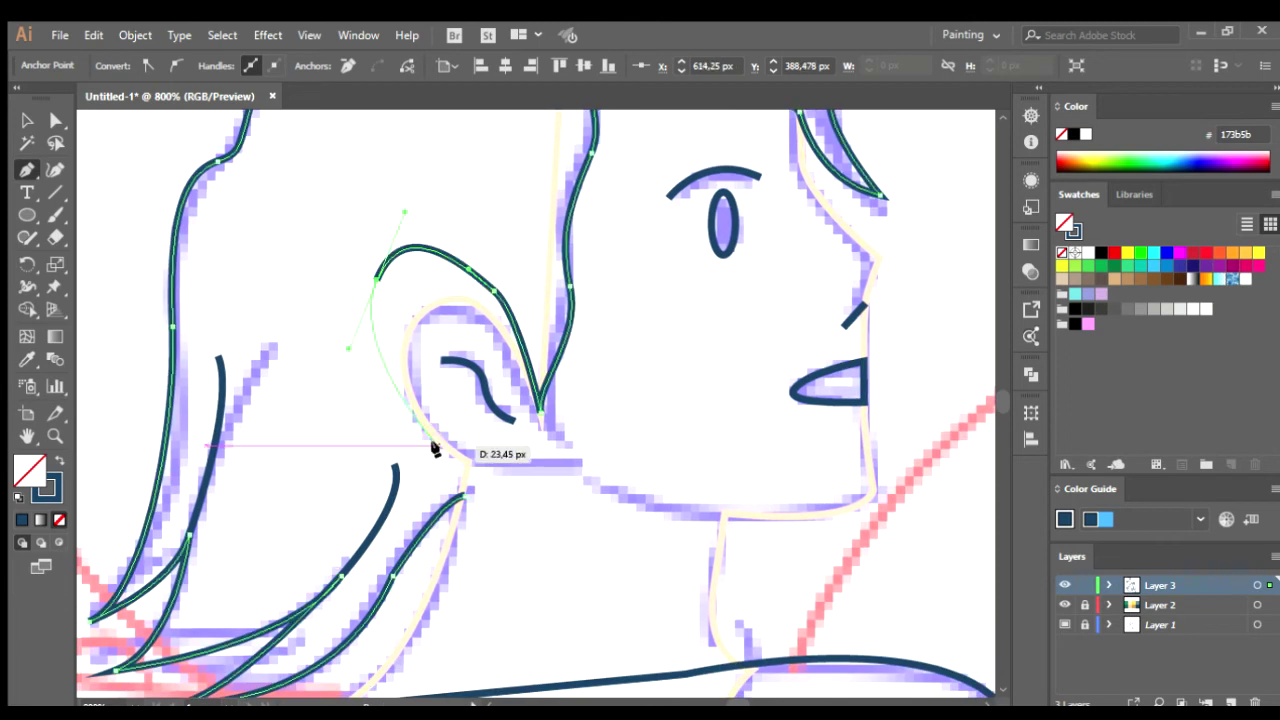
pyautogui.moveTo(446, 462); pyautogui.dragTo(466, 478)
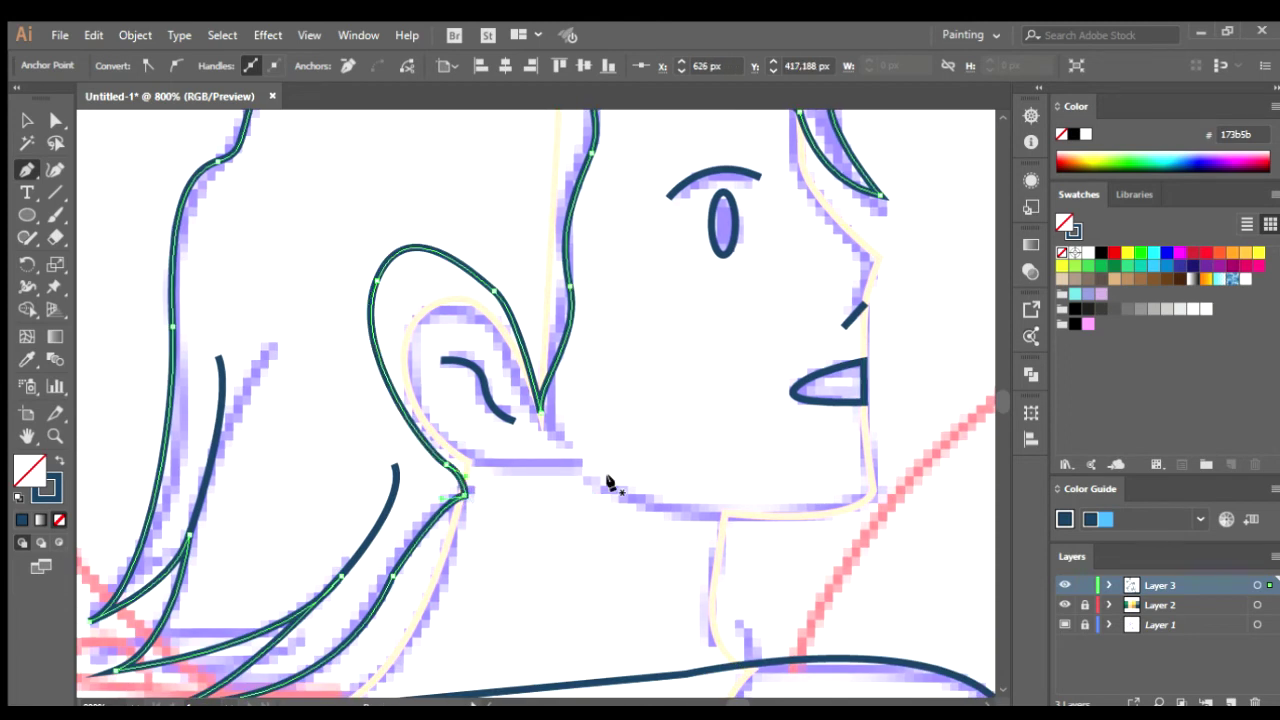
pyautogui.scroll(2, 121, 213)
pyautogui.scroll(-3, 763, 188)
# - Select the head outline and merge the hair areas beside the face with Shape Builder
pyautogui.scroll(-2, 763, 188)
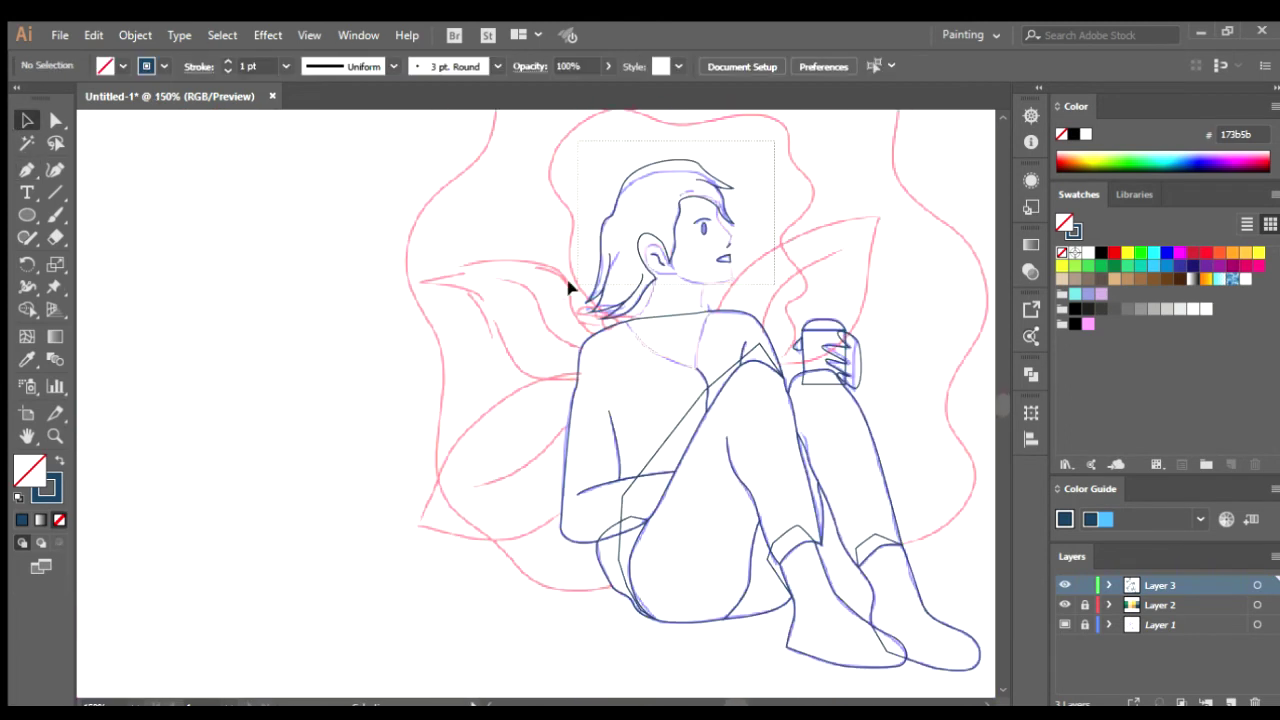
pyautogui.click(717, 249)
pyautogui.scroll(3, 700, 280)
pyautogui.click(27, 309)
pyautogui.scroll(3, 623, 266)
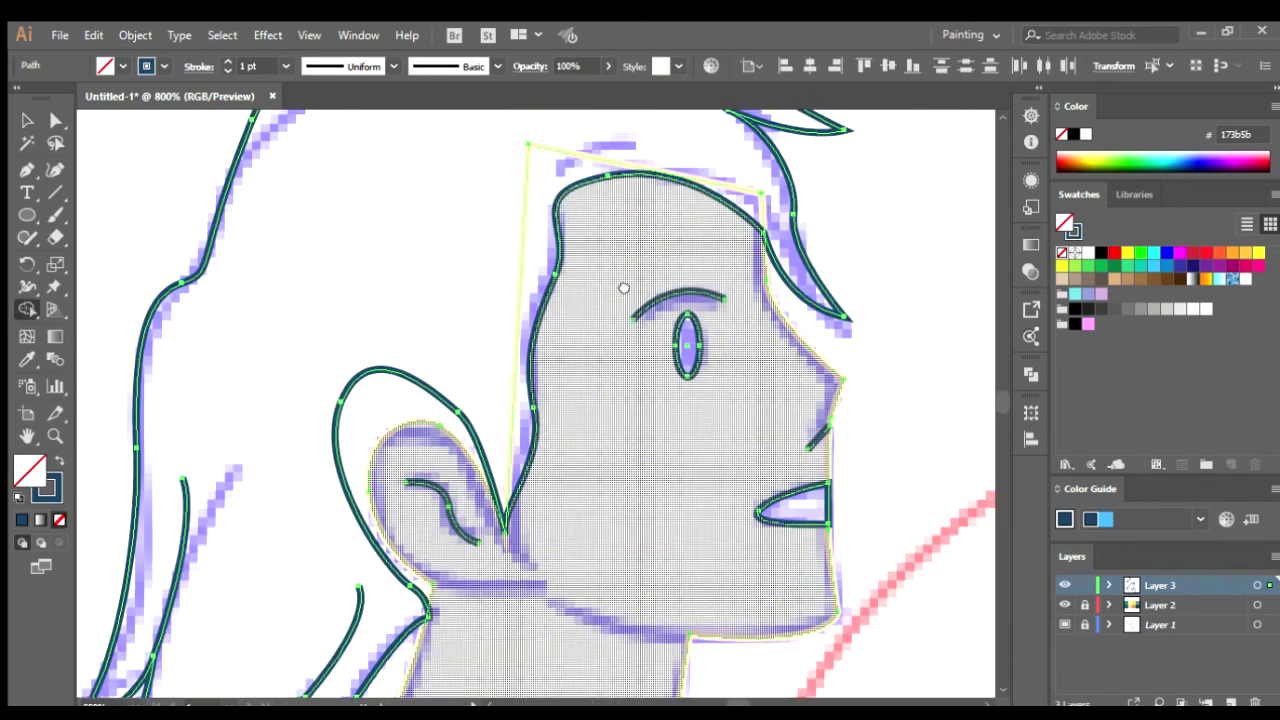
pyautogui.scroll(2, 620, 320)
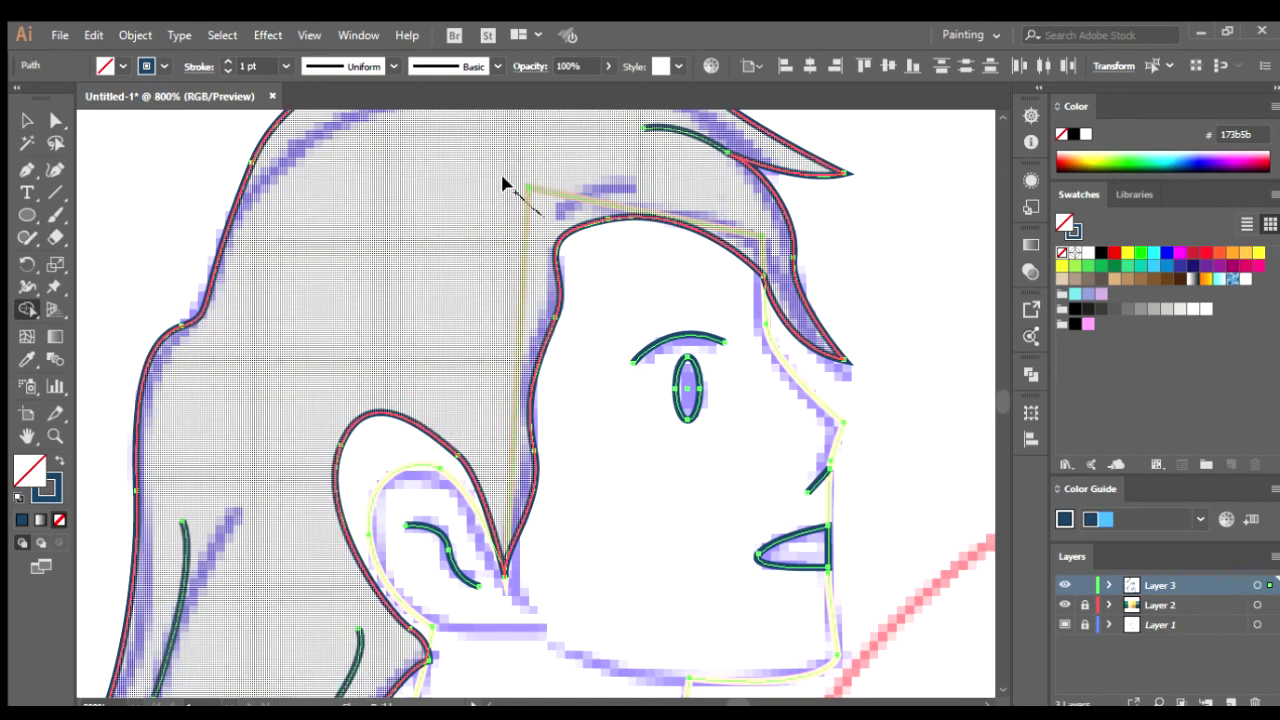
pyautogui.moveTo(617, 468)
pyautogui.mouseDown()
pyautogui.moveTo(617, 400)
pyautogui.moveTo(644, 372)
pyautogui.mouseUp()
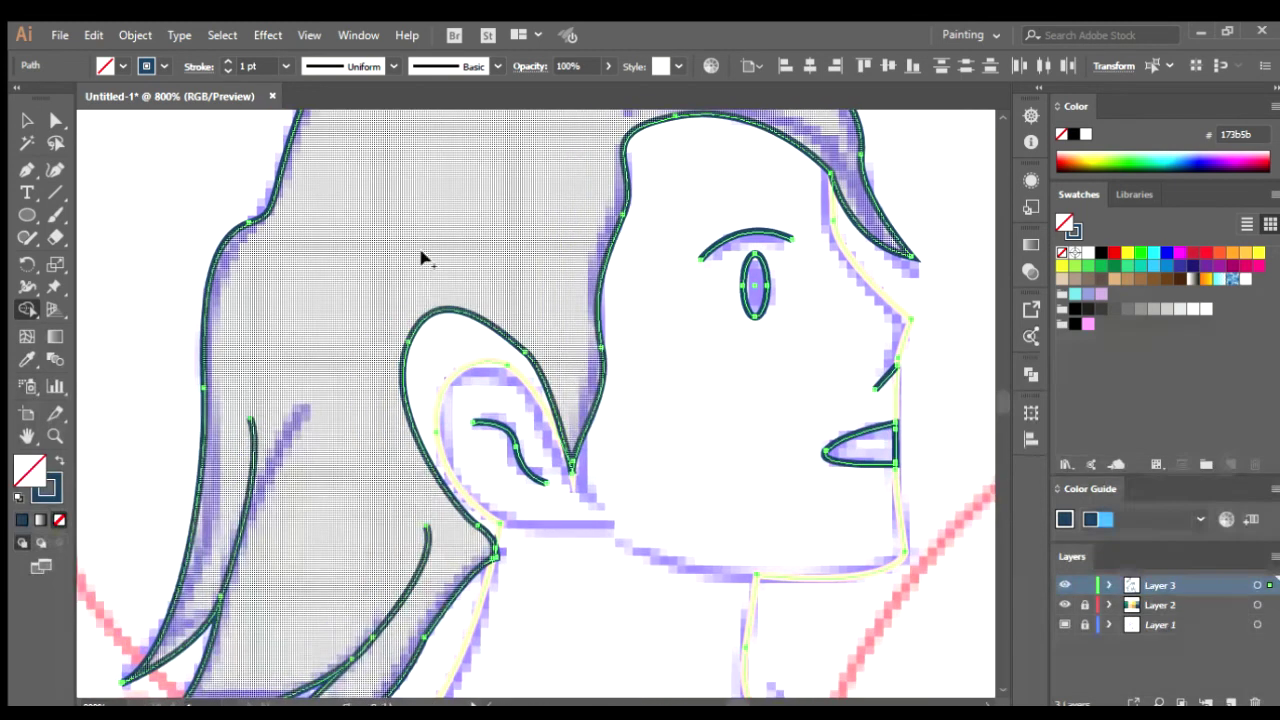
# - Check the merged hair and neck, then select the shoulder and body outline
pyautogui.scroll(-2, 665, 483)
pyautogui.scroll(2, 634, 443)
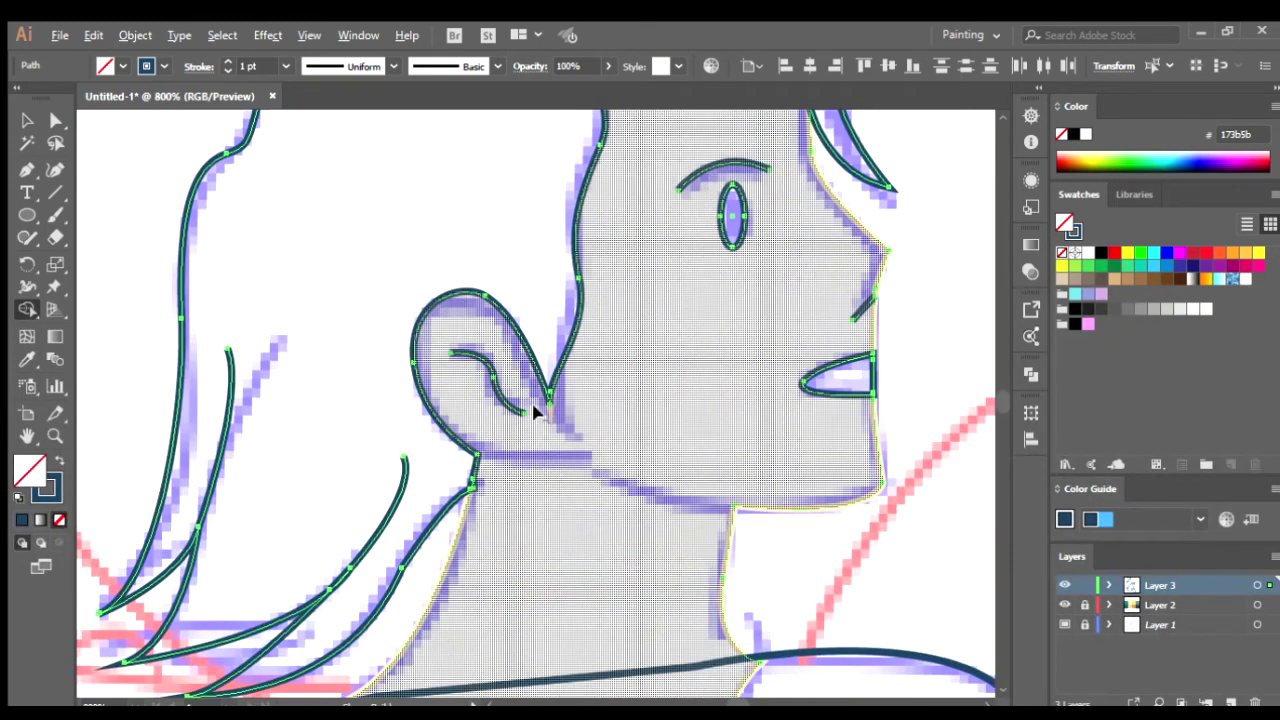
pyautogui.scroll(2, 551, 463)
pyautogui.scroll(-2, 557, 432)
pyautogui.scroll(-2, 551, 471)
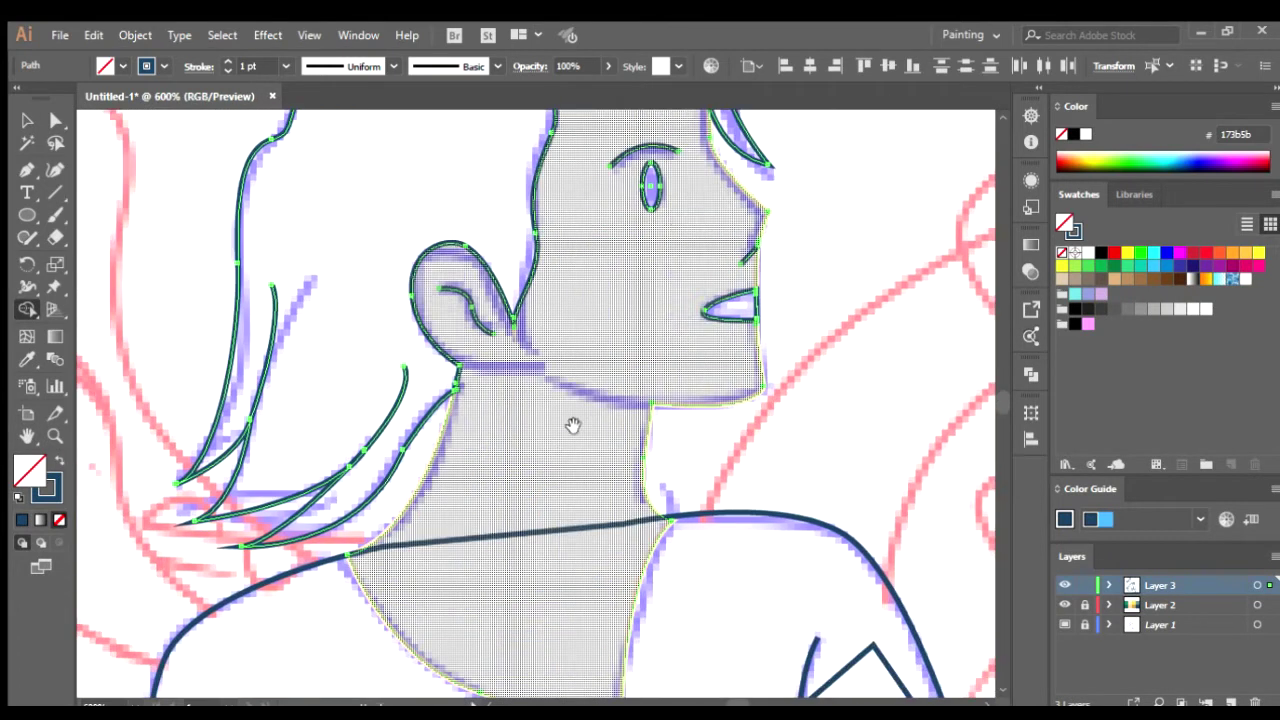
pyautogui.scroll(2, 720, 434)
pyautogui.scroll(2, 650, 452)
pyautogui.scroll(-2, 650, 452)
pyautogui.scroll(-2, 620, 500)
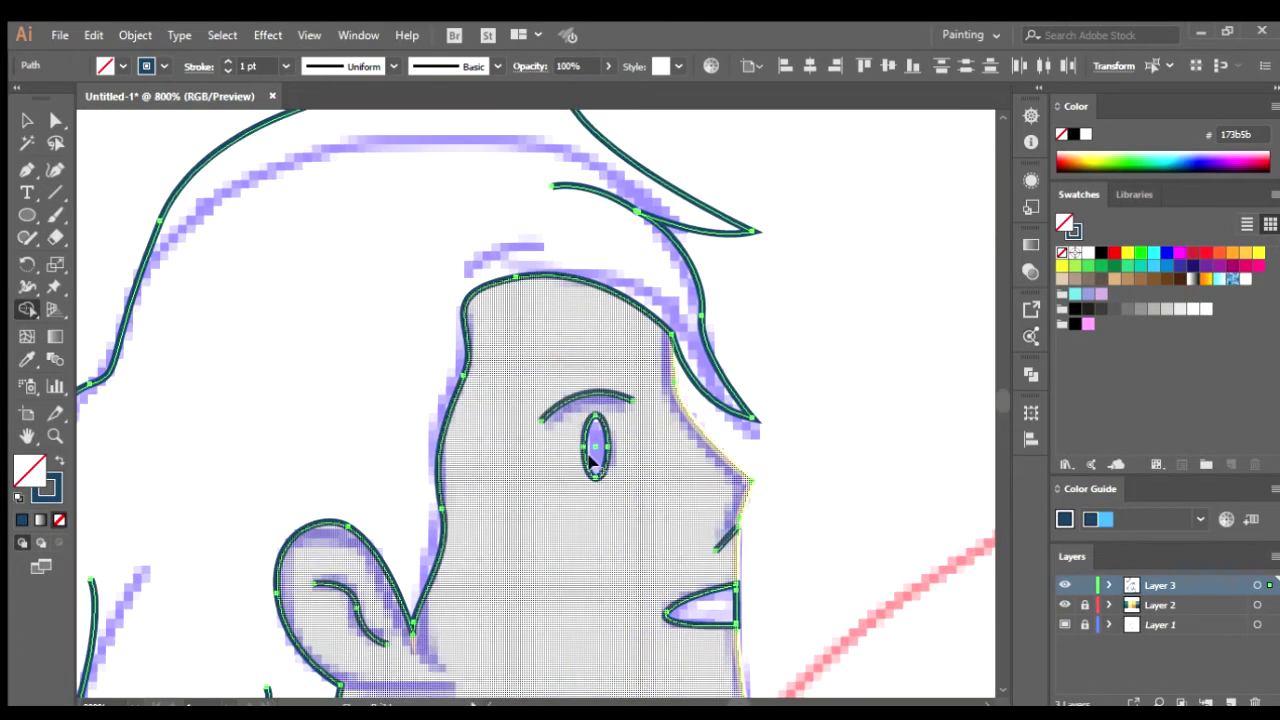
pyautogui.scroll(-2, 620, 506)
pyautogui.moveTo(690, 506); pyautogui.dragTo(634, 311)
pyautogui.scroll(3, 634, 311)
pyautogui.click(636, 358)
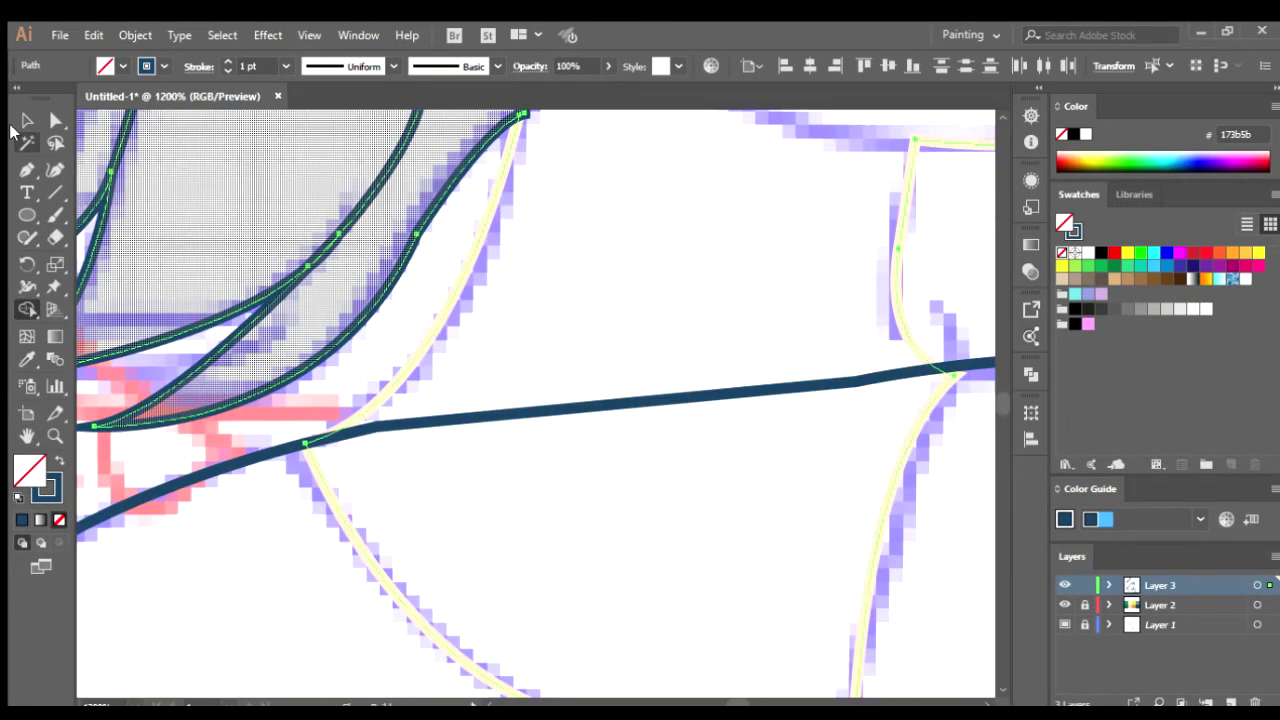
pyautogui.press('v')
pyautogui.scroll(-3, 646, 305)
pyautogui.click(817, 257)
pyautogui.click(532, 337)
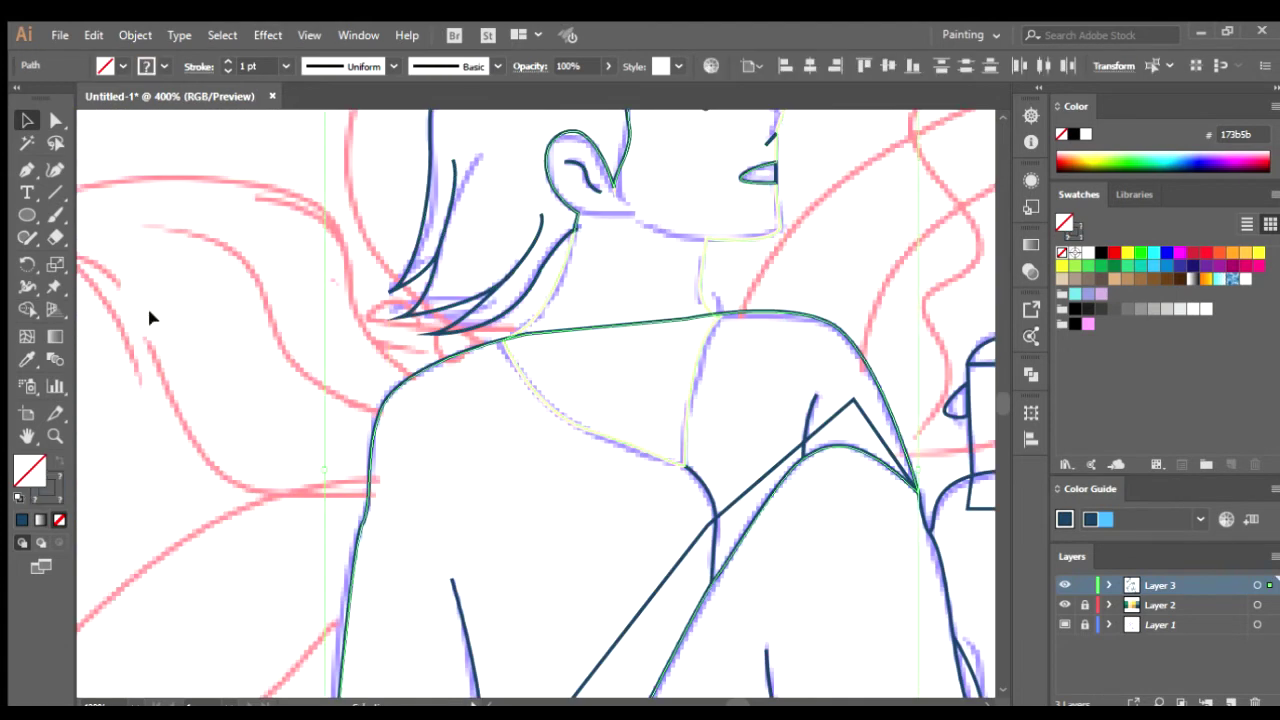
# - Zoom into the lower figure and merge the regions on both sides of the diagonal stroke
pyautogui.click(28, 311)
pyautogui.scroll(2, 614, 274)
pyautogui.scroll(-2, 560, 434)
pyautogui.scroll(-3, 560, 354)
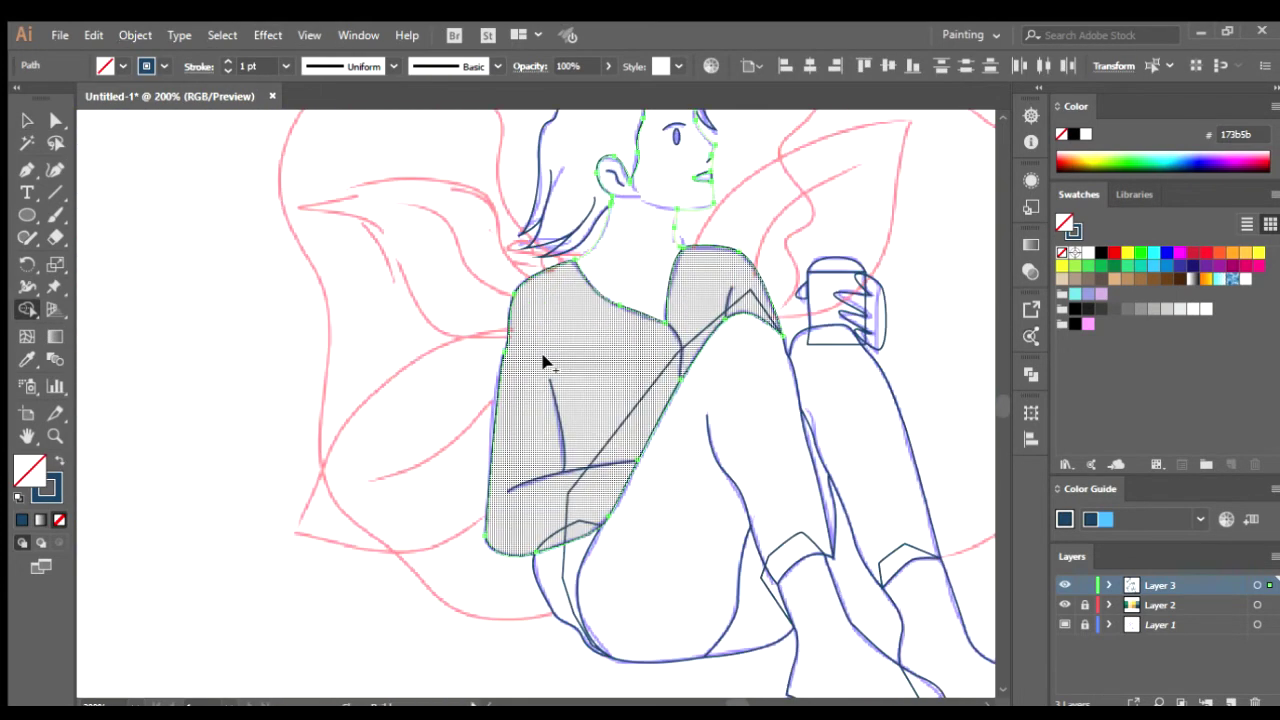
pyautogui.scroll(3, 560, 354)
pyautogui.press('v')
pyautogui.scroll(-3, 560, 400)
pyautogui.scroll(1, 543, 430)
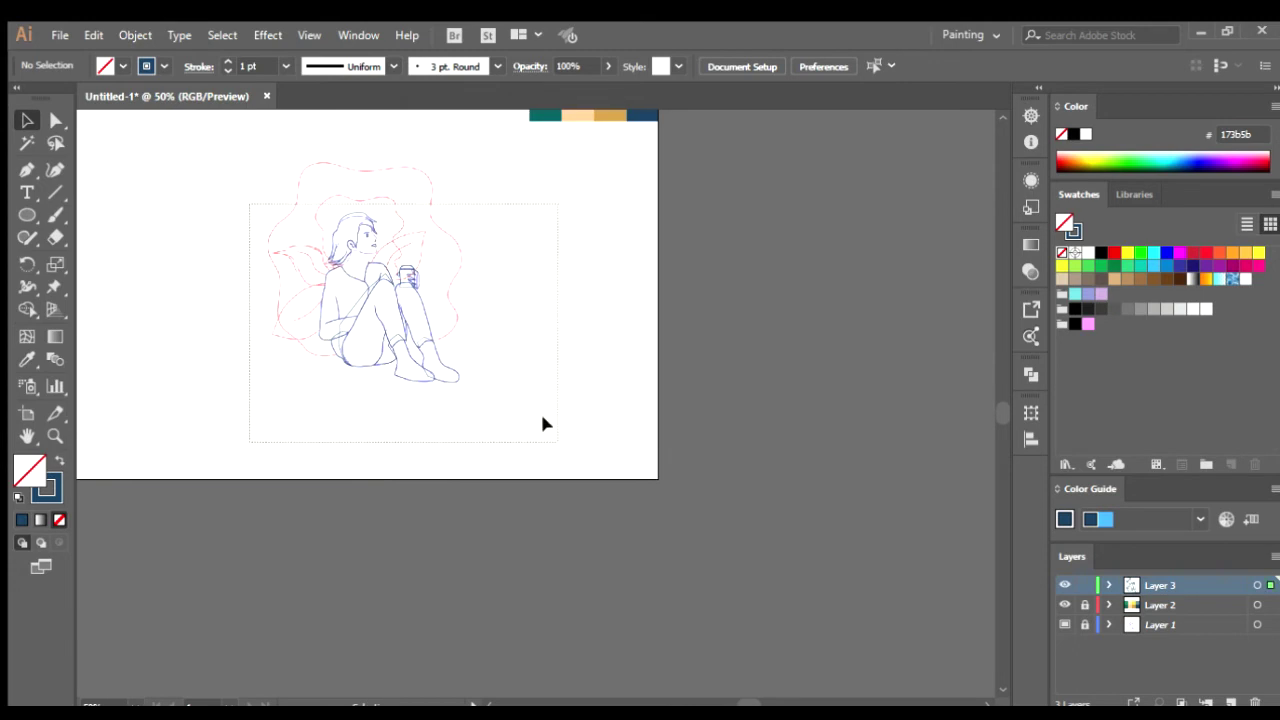
pyautogui.scroll(2, 543, 430)
pyautogui.click(27, 309)
pyautogui.scroll(3, 623, 546)
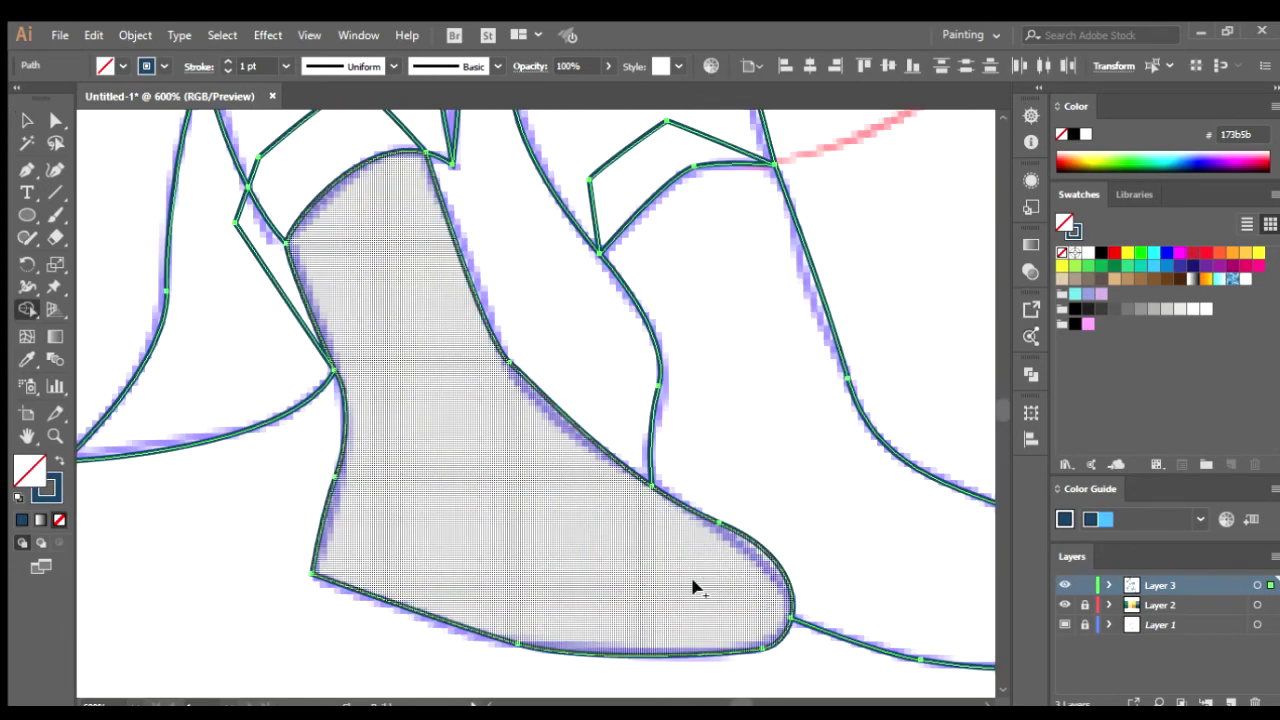
pyautogui.scroll(1, 634, 466)
pyautogui.scroll(1, 607, 375)
pyautogui.scroll(2, 603, 360)
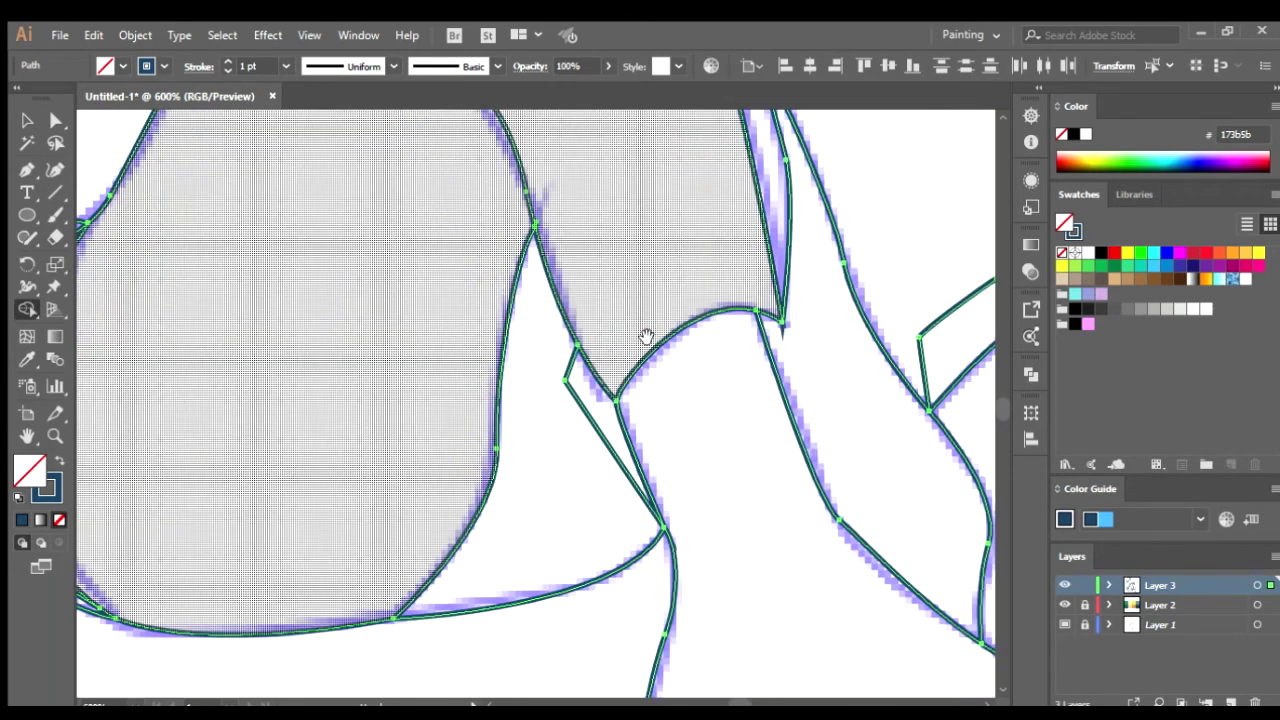
pyautogui.scroll(2, 714, 305)
pyautogui.scroll(-2, 714, 436)
pyautogui.hscroll(-1, 714, 436)
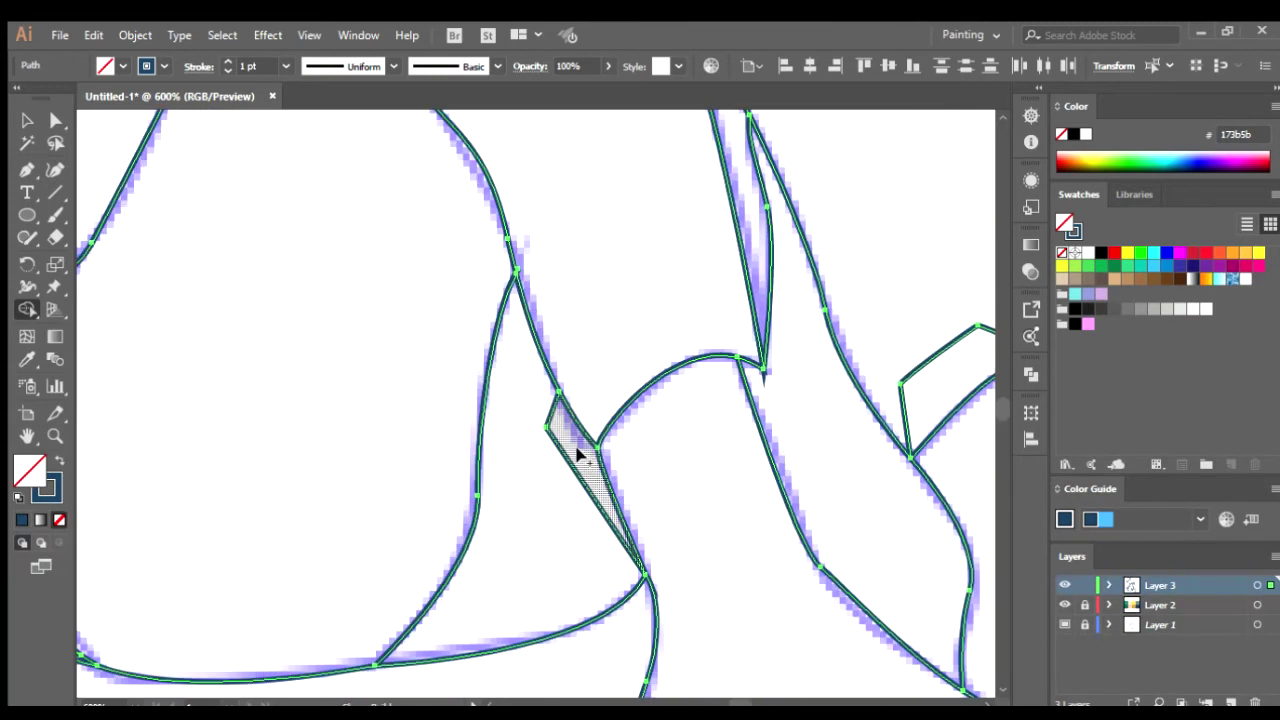
pyautogui.hscroll(-1, 629, 437)
pyautogui.scroll(2, 513, 531)
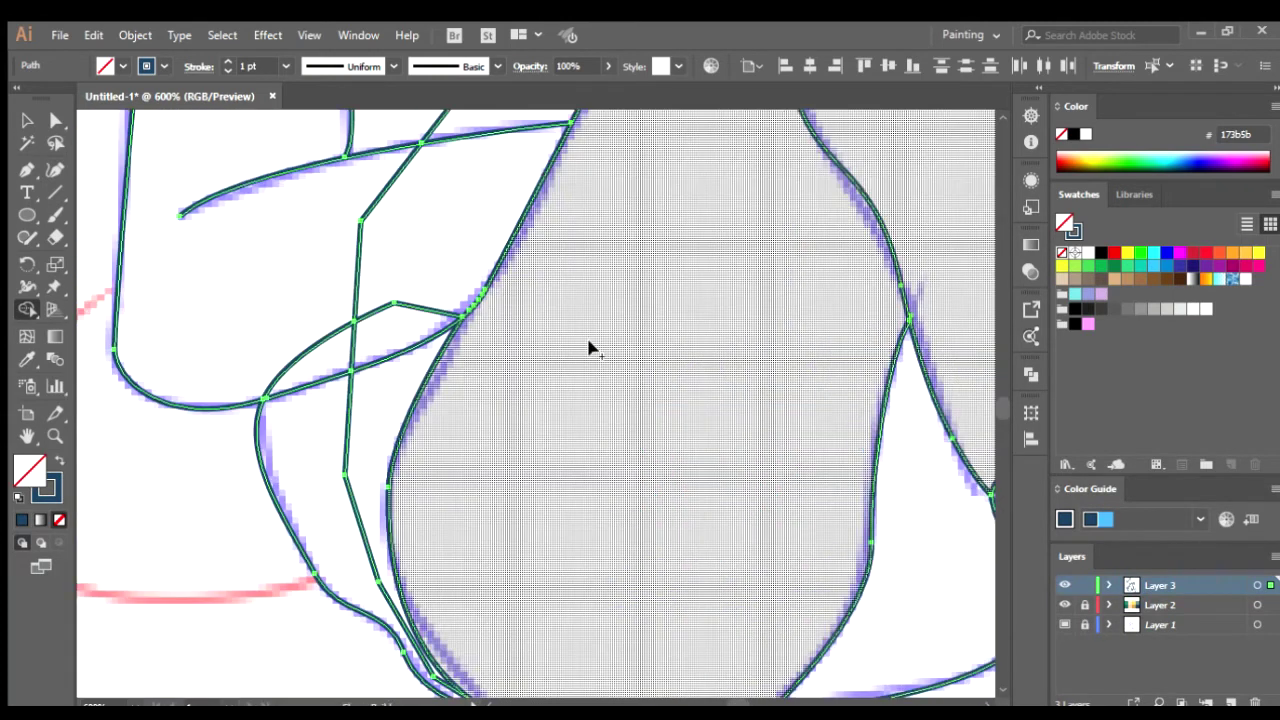
pyautogui.hscroll(1, 509, 600)
pyautogui.scroll(-1, 503, 537)
pyautogui.scroll(1, 572, 428)
pyautogui.hscroll(-1, 660, 409)
pyautogui.scroll(1, 686, 334)
pyautogui.scroll(2, 545, 590)
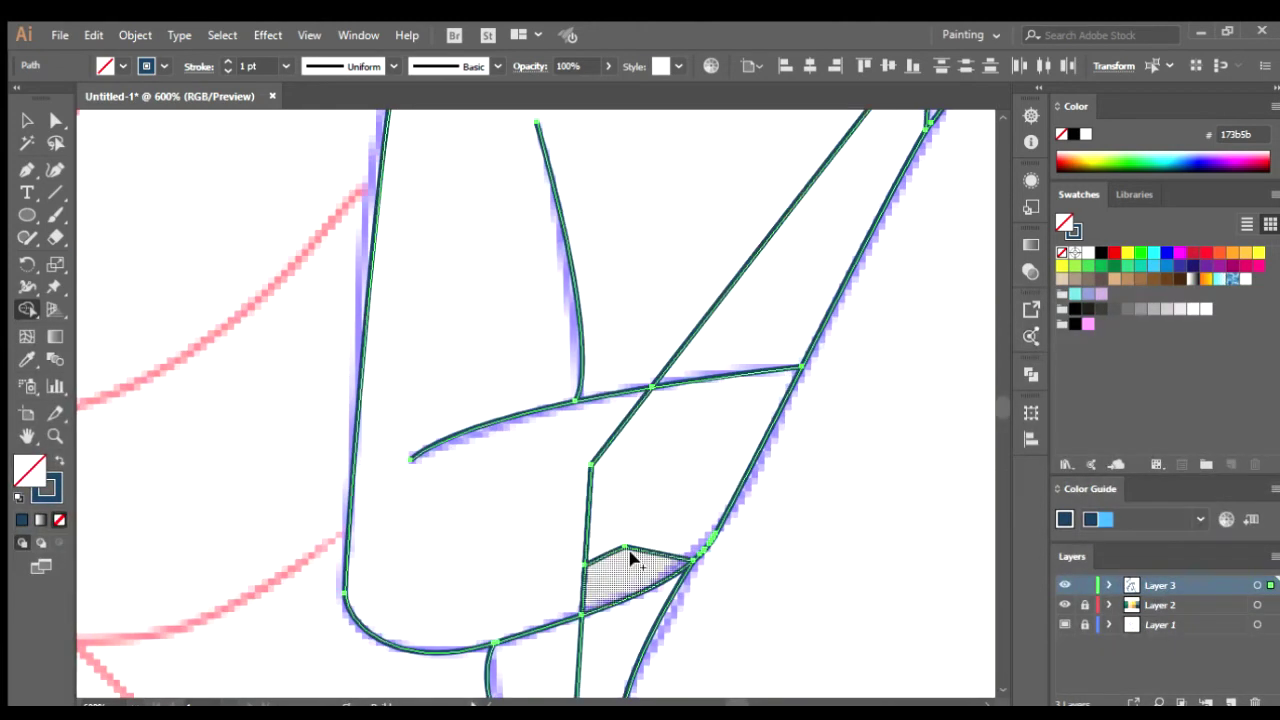
pyautogui.scroll(2, 588, 506)
pyautogui.hscroll(1, 588, 506)
pyautogui.moveTo(640, 571); pyautogui.dragTo(622, 308)
# - Merge the small triangle into the region above it and join the remaining leftover slivers
pyautogui.scroll(3, 622, 308)
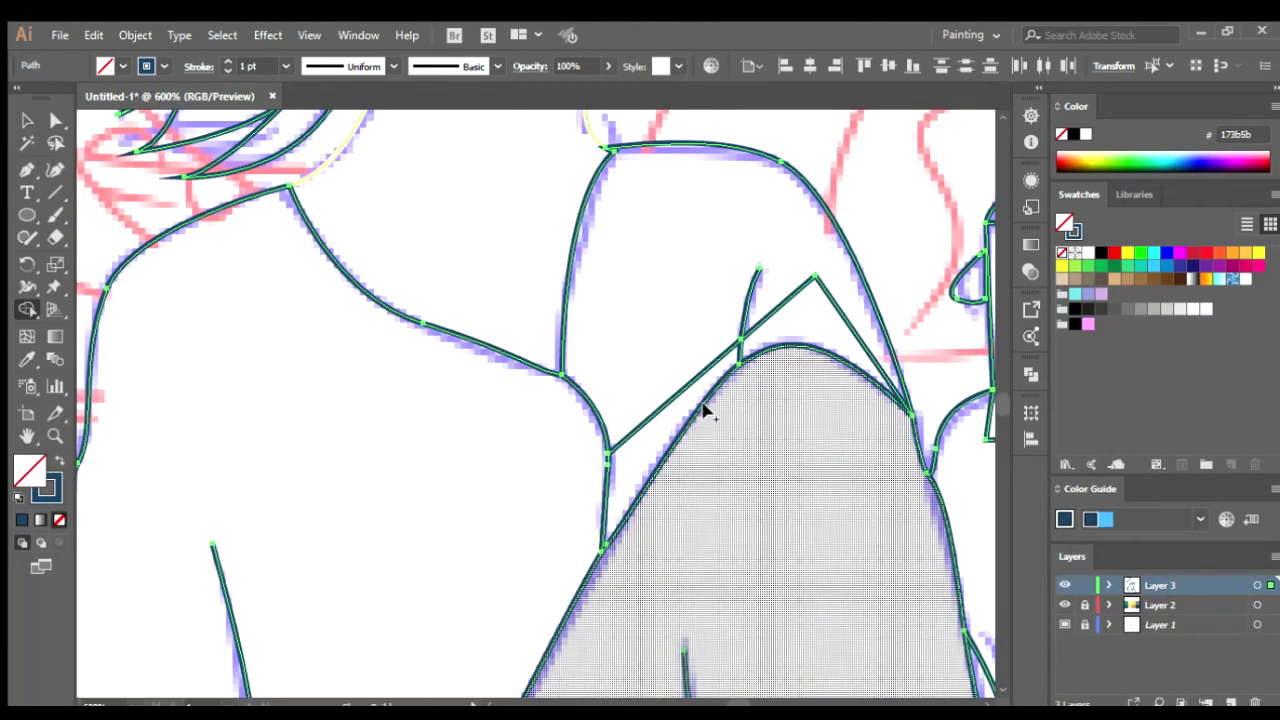
pyautogui.scroll(1, 660, 306)
pyautogui.hscroll(1, 660, 306)
pyautogui.moveTo(737, 346); pyautogui.dragTo(779, 397)
pyautogui.scroll(-5, 779, 397)
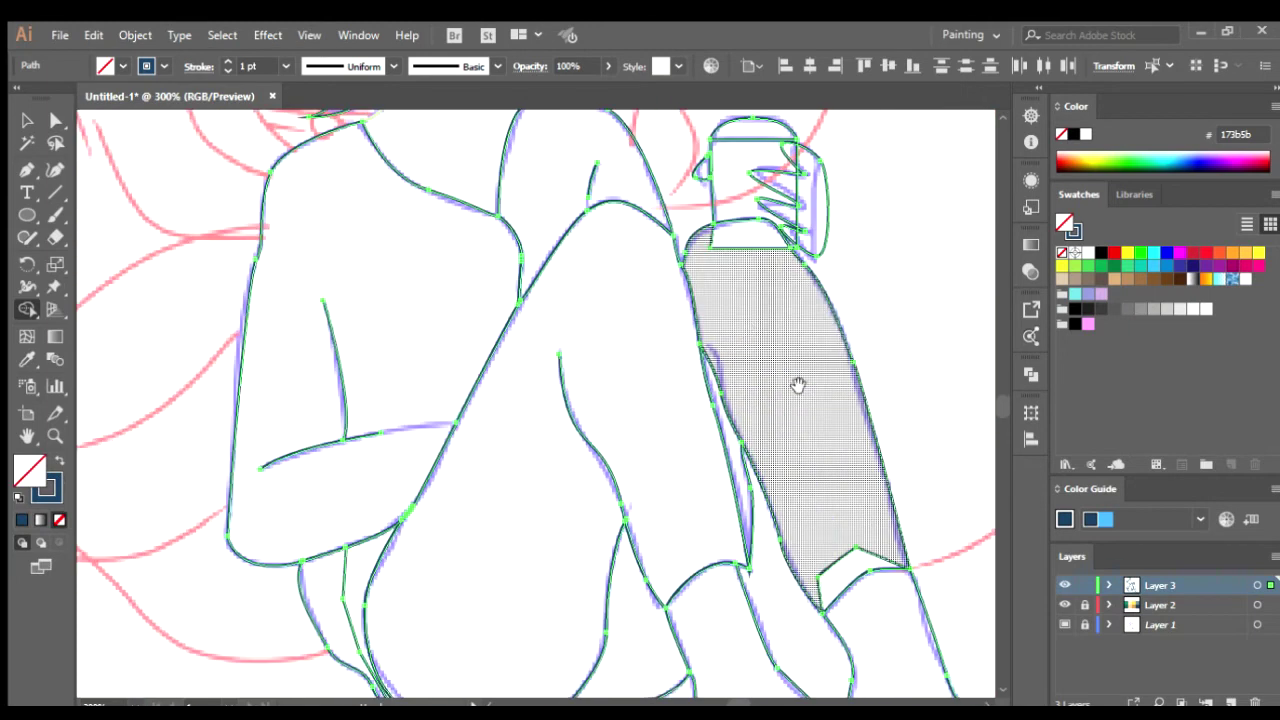
pyautogui.scroll(6, 683, 326)
pyautogui.scroll(2, 683, 326)
pyautogui.scroll(3, 720, 346)
pyautogui.scroll(1, 718, 298)
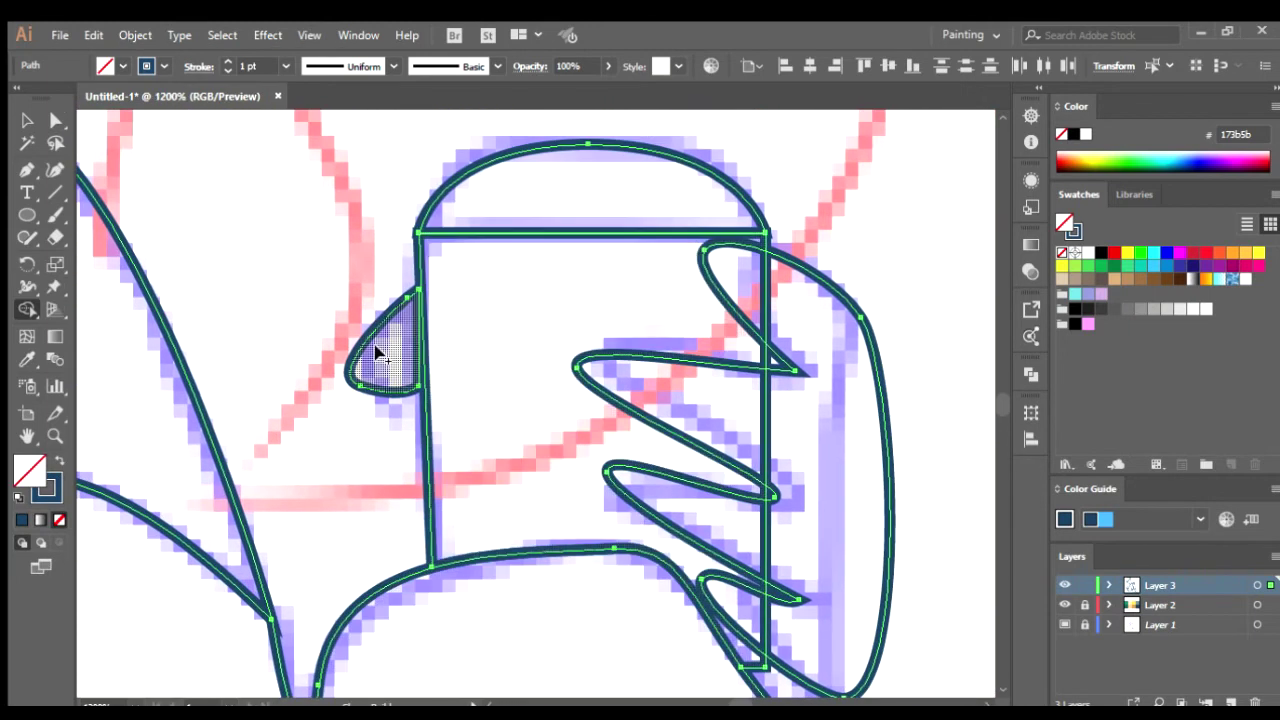
pyautogui.scroll(-3, 680, 374)
pyautogui.scroll(-1, 598, 308)
pyautogui.scroll(2, 600, 320)
pyautogui.scroll(-4, 614, 363)
pyautogui.scroll(3, 751, 500)
pyautogui.scroll(-3, 527, 388)
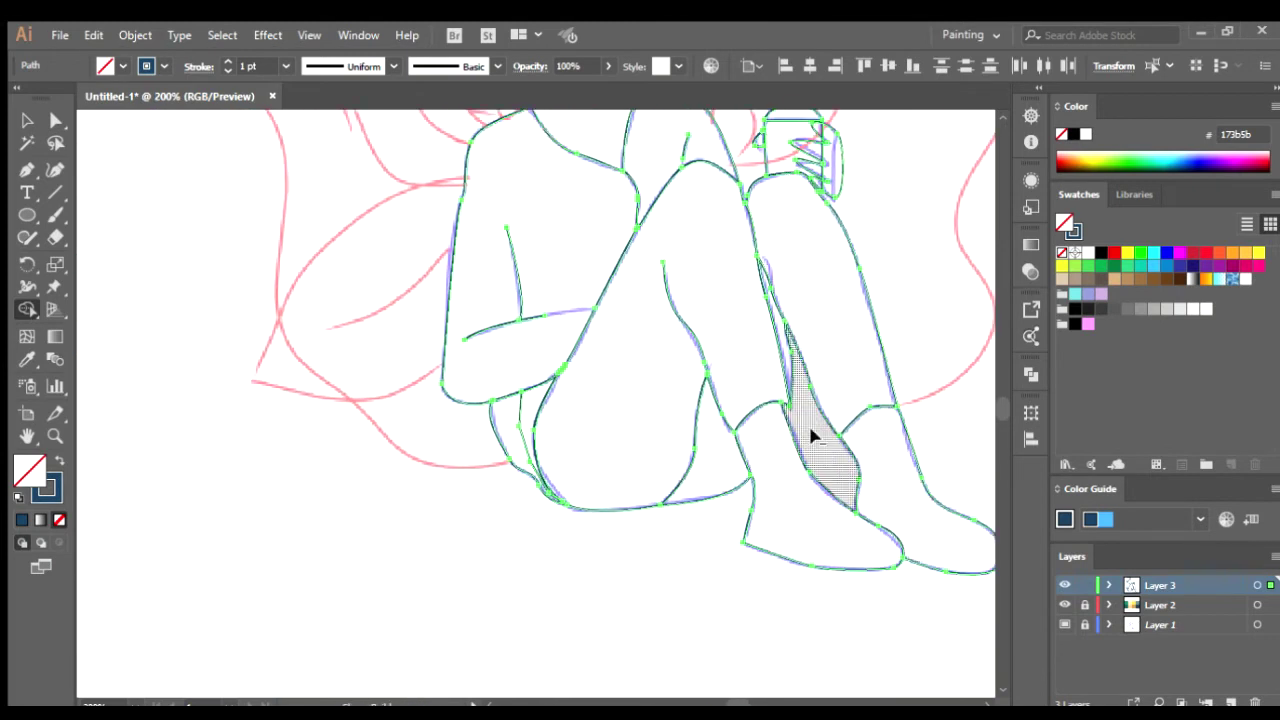
pyautogui.scroll(4, 694, 437)
pyautogui.scroll(-1, 586, 337)
pyautogui.scroll(1, 670, 400)
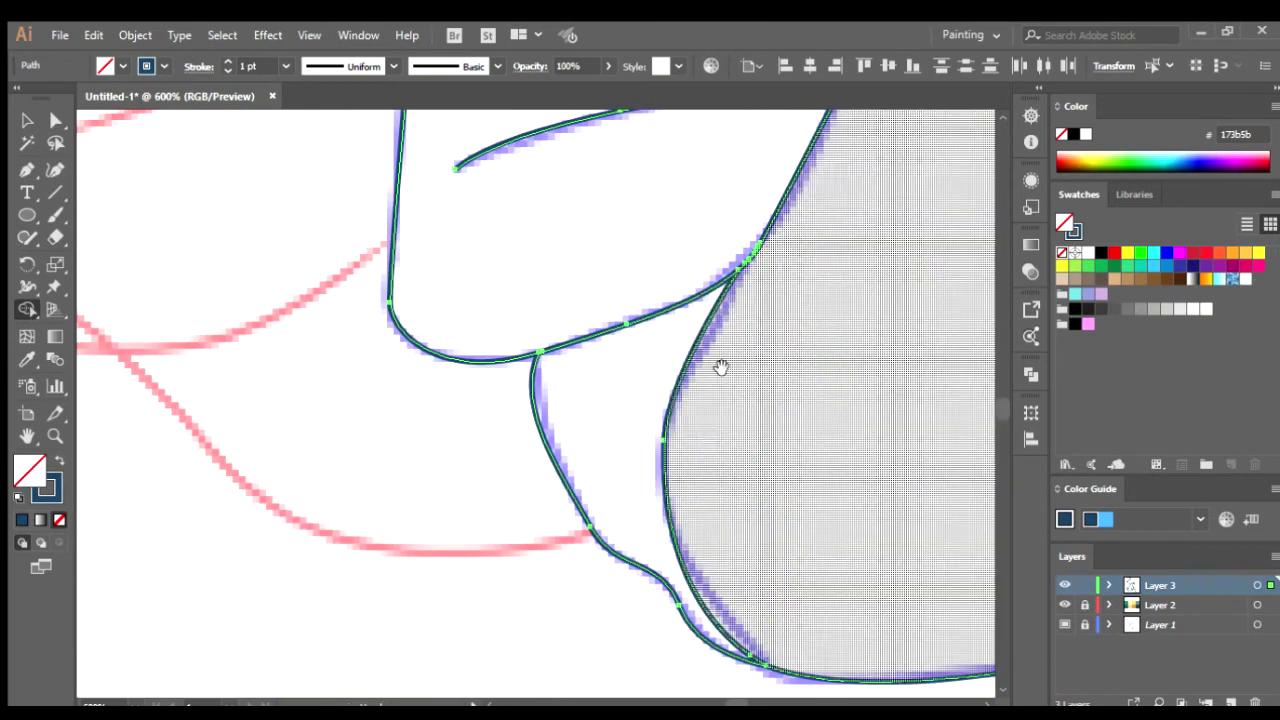
pyautogui.scroll(-4, 701, 419)
pyautogui.scroll(1, 850, 450)
pyautogui.scroll(1, 898, 474)
pyautogui.scroll(-2, 898, 474)
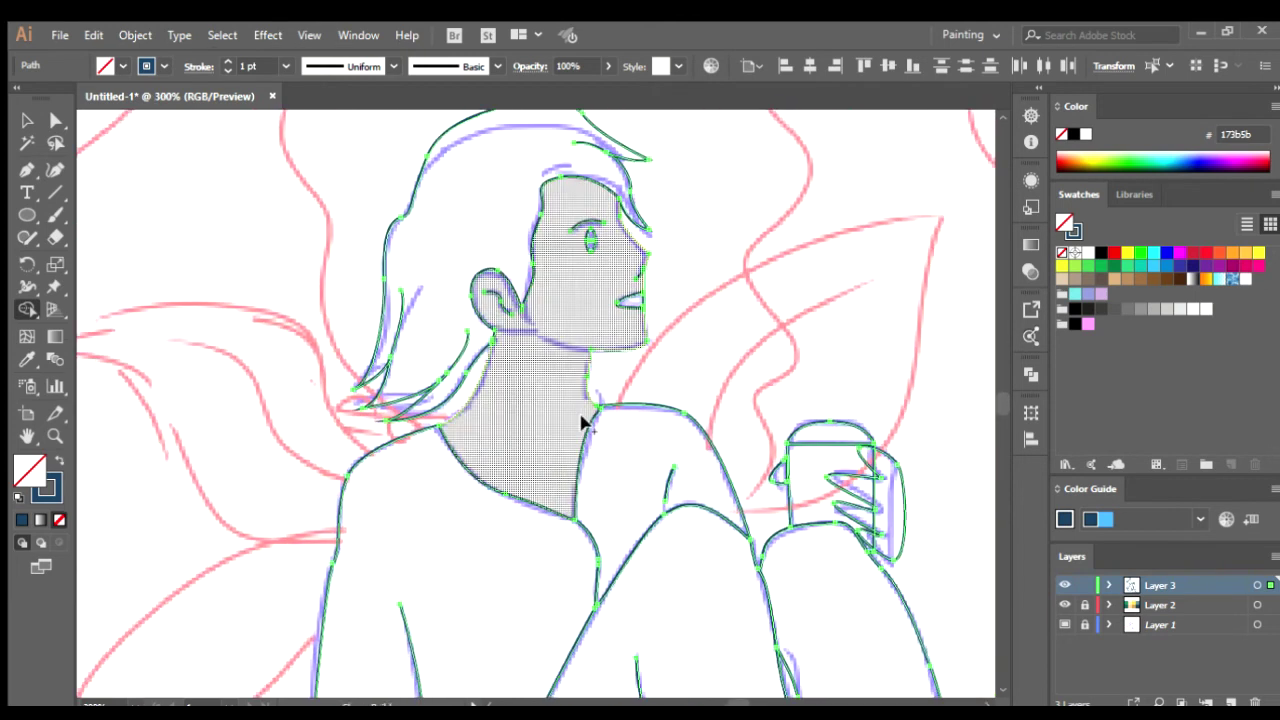
pyautogui.scroll(-3, 894, 509)
pyautogui.moveTo(894, 509); pyautogui.dragTo(764, 494)
# - Make the girl's eye a solid dark blue shape
pyautogui.press('v')
pyautogui.scroll(4, 630, 300)
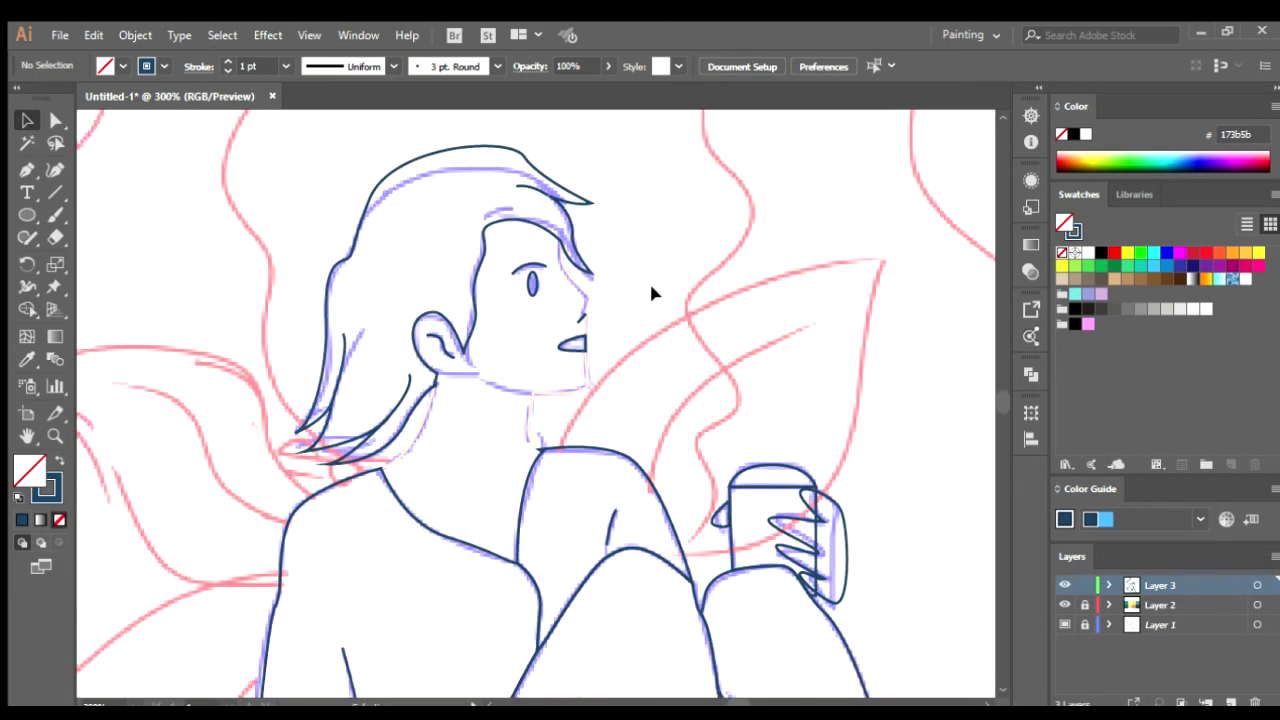
pyautogui.click(540, 345)
pyautogui.click(486, 333)
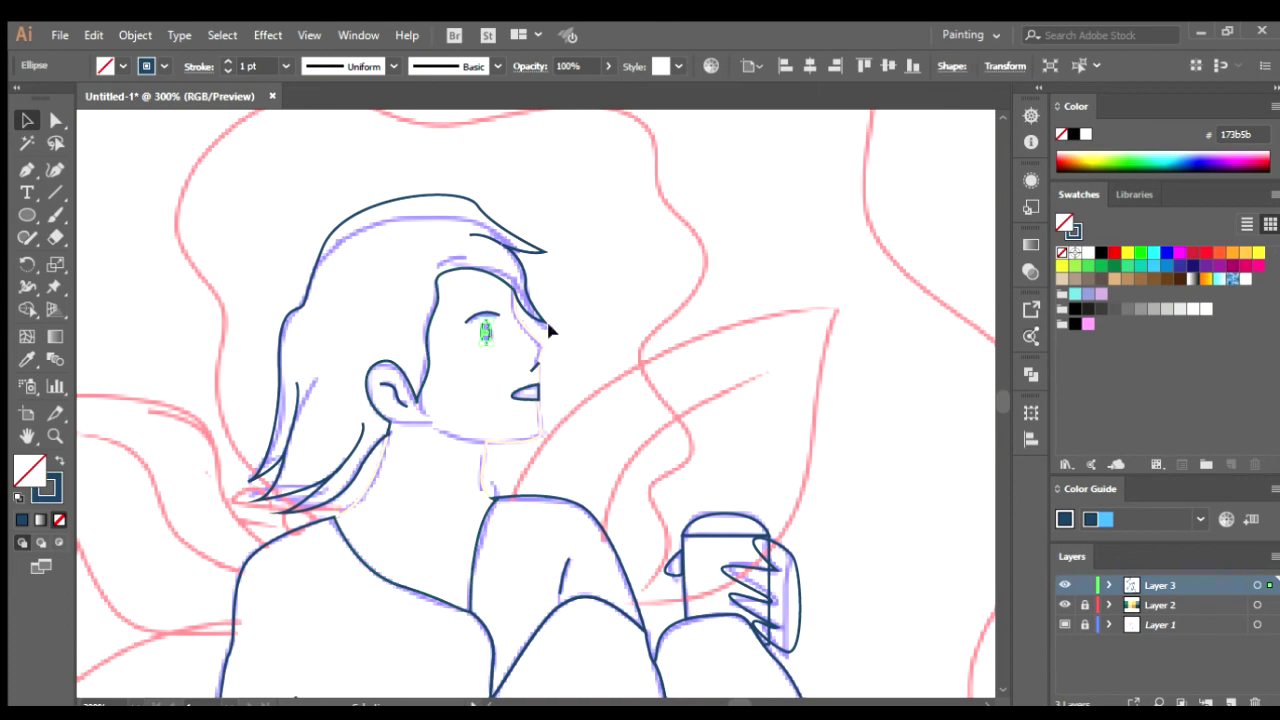
pyautogui.click(61, 459)
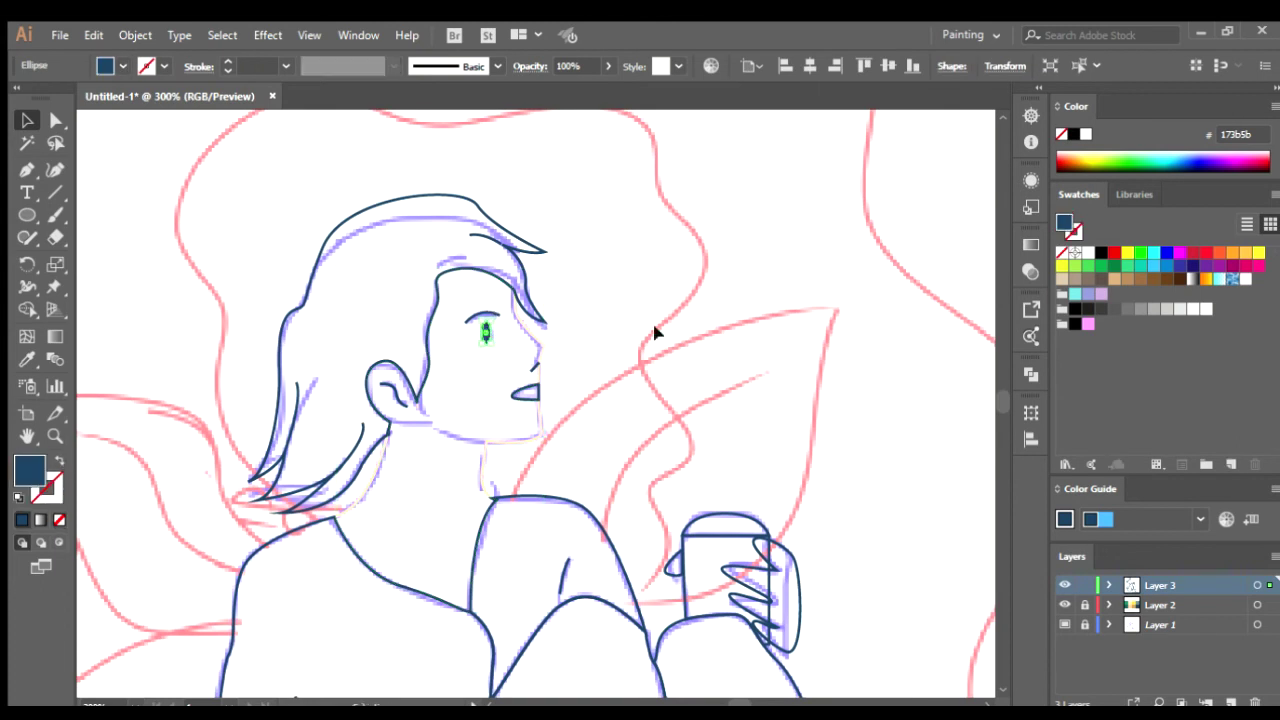
pyautogui.click(655, 332)
pyautogui.scroll(2, 490, 325)
# - Make the mouth solid dark blue and group the eye, eyebrow and mouth
pyautogui.click(500, 298)
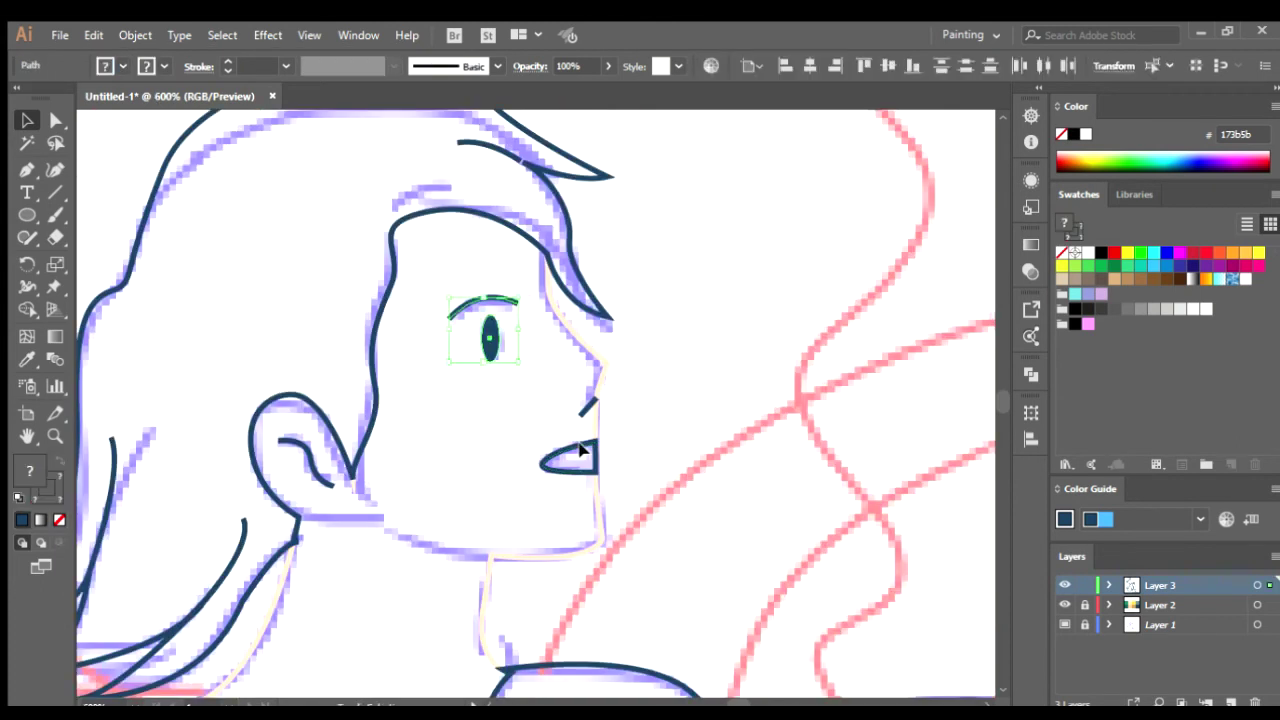
pyautogui.click(556, 460)
pyautogui.keyDown('shift'); pyautogui.click(84, 445); pyautogui.keyUp('shift')
pyautogui.click(490, 338)
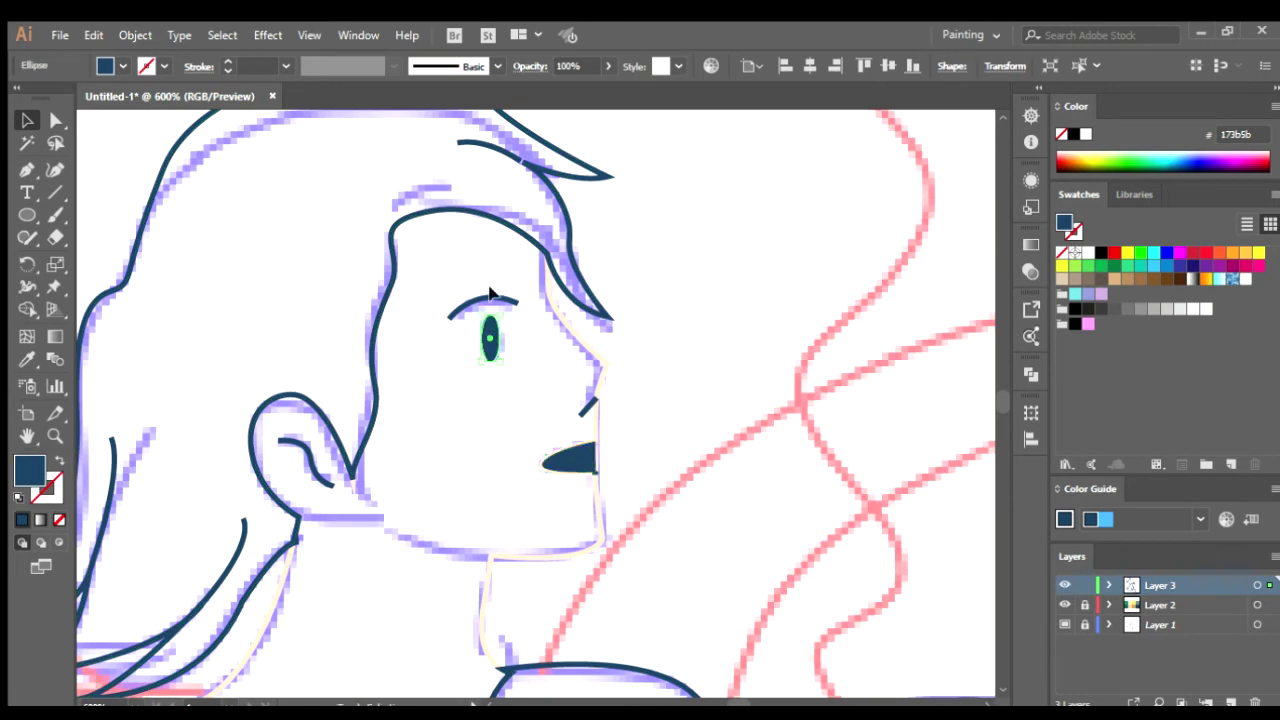
pyautogui.keyDown('shift'); pyautogui.click(485, 300); pyautogui.keyUp('shift')
pyautogui.hotkey('ctrl', 'g')
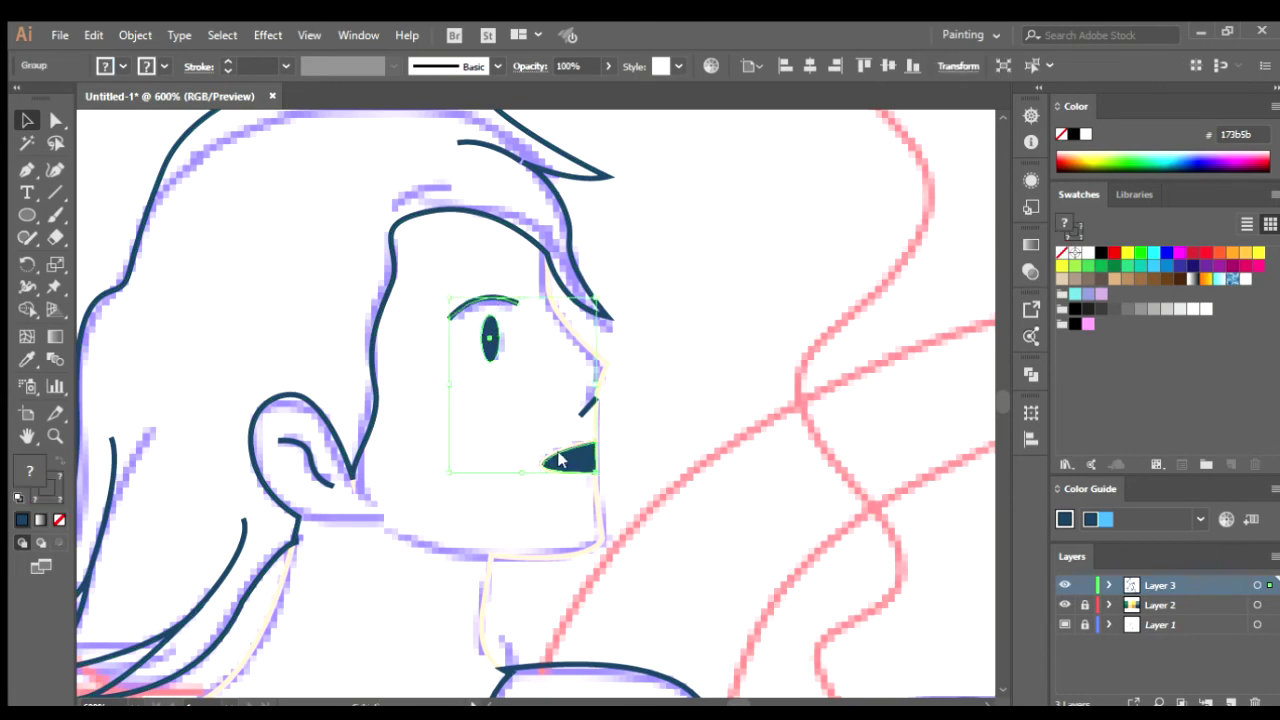
pyautogui.click(840, 360)
# - Fill the face outline cream, undoing an accidental nudge of the face
pyautogui.scroll(-1, 668, 460)
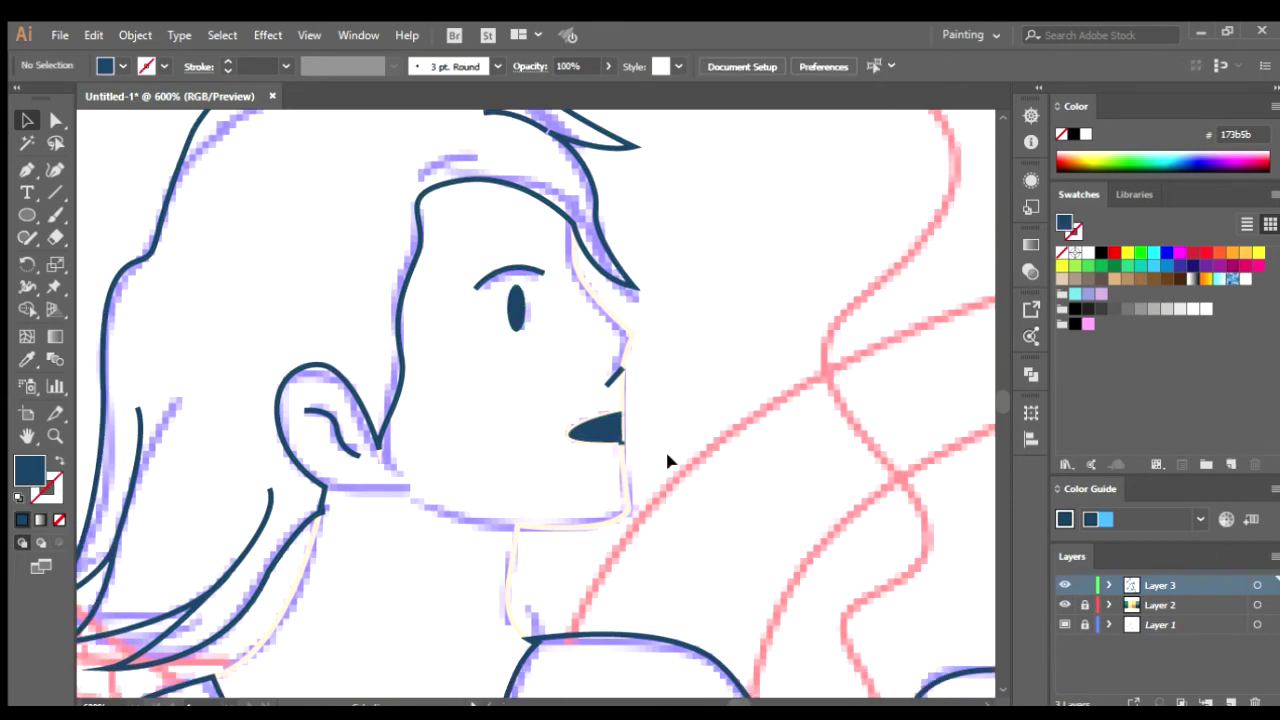
pyautogui.click(625, 340)
pyautogui.click(58, 461)
pyautogui.click(730, 433)
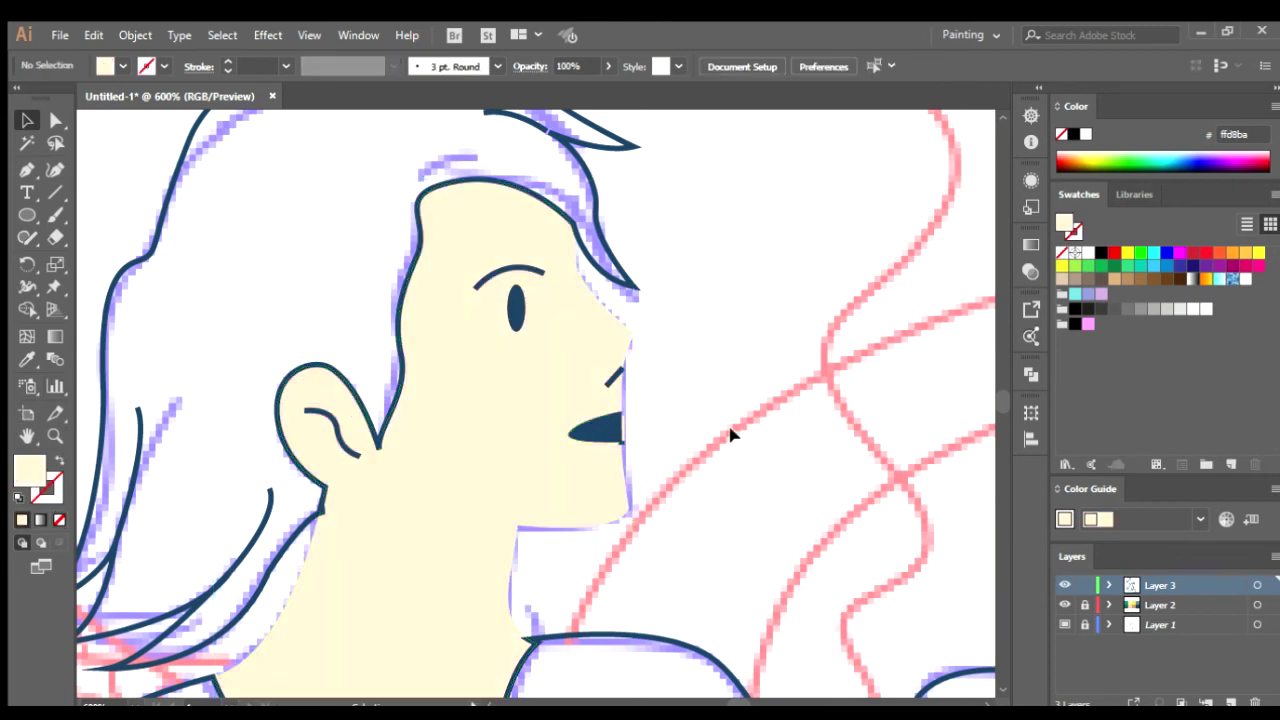
pyautogui.scroll(4, 694, 428)
pyautogui.scroll(5, 680, 371)
pyautogui.moveTo(620, 394); pyautogui.dragTo(664, 364)
pyautogui.hotkey('ctrl', 'z')
pyautogui.click(750, 346)
# - Select the small nose stroke, then clear the selection
pyautogui.scroll(-5, 644, 420)
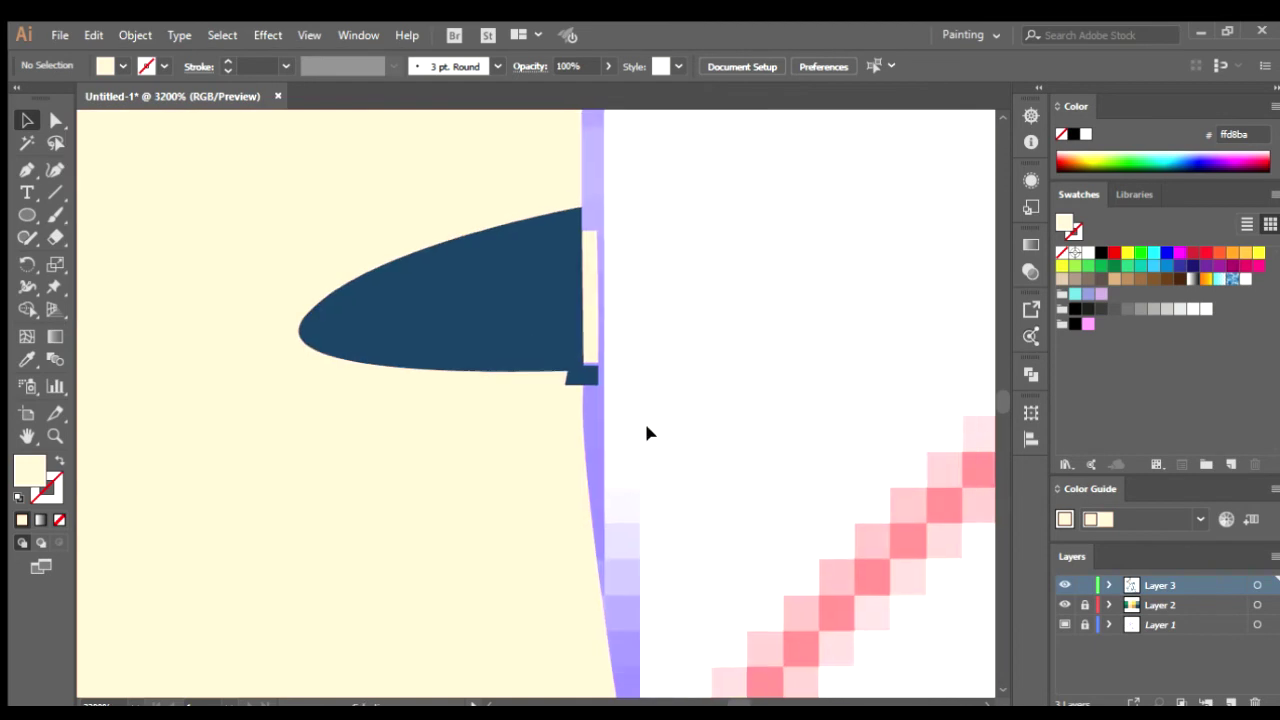
pyautogui.scroll(-3, 700, 450)
pyautogui.scroll(3, 645, 407)
pyautogui.click(590, 330)
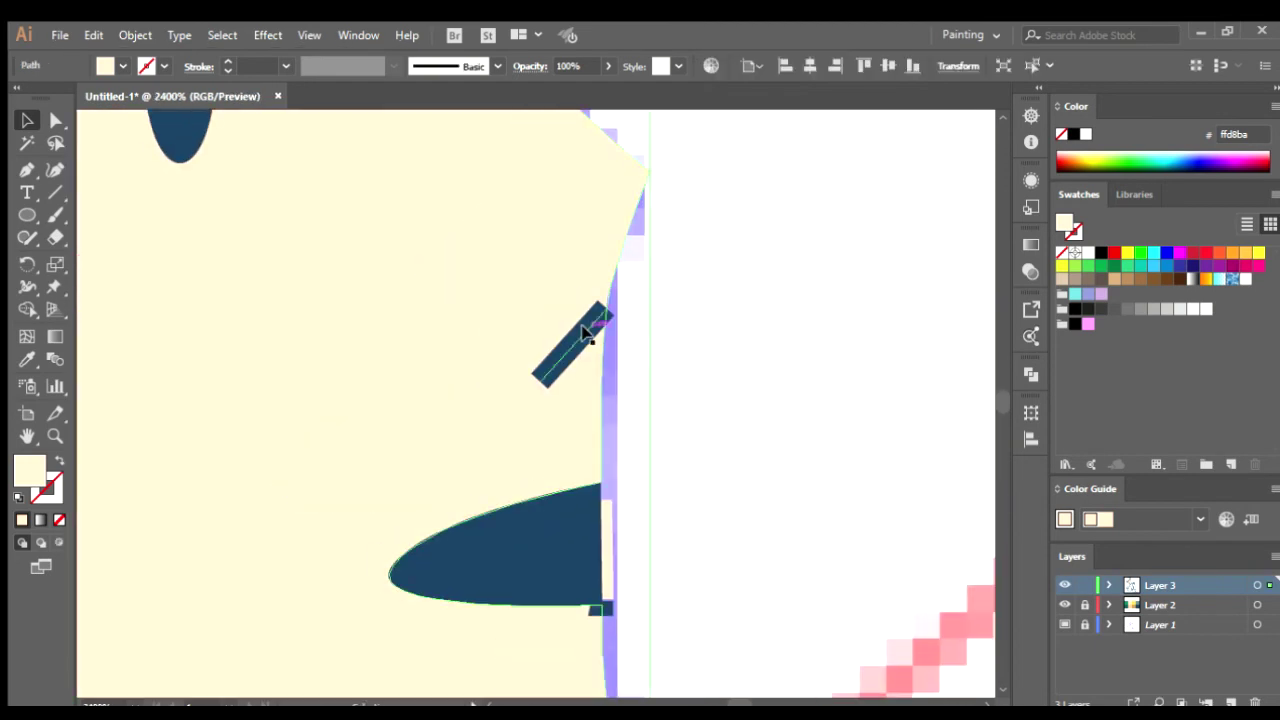
pyautogui.scroll(-3, 734, 478)
pyautogui.scroll(-6, 733, 478)
pyautogui.moveTo(506, 543); pyautogui.dragTo(754, 434)
pyautogui.click(754, 434)
# - Make the hair a solid dark blue shape
pyautogui.scroll(3, 606, 338)
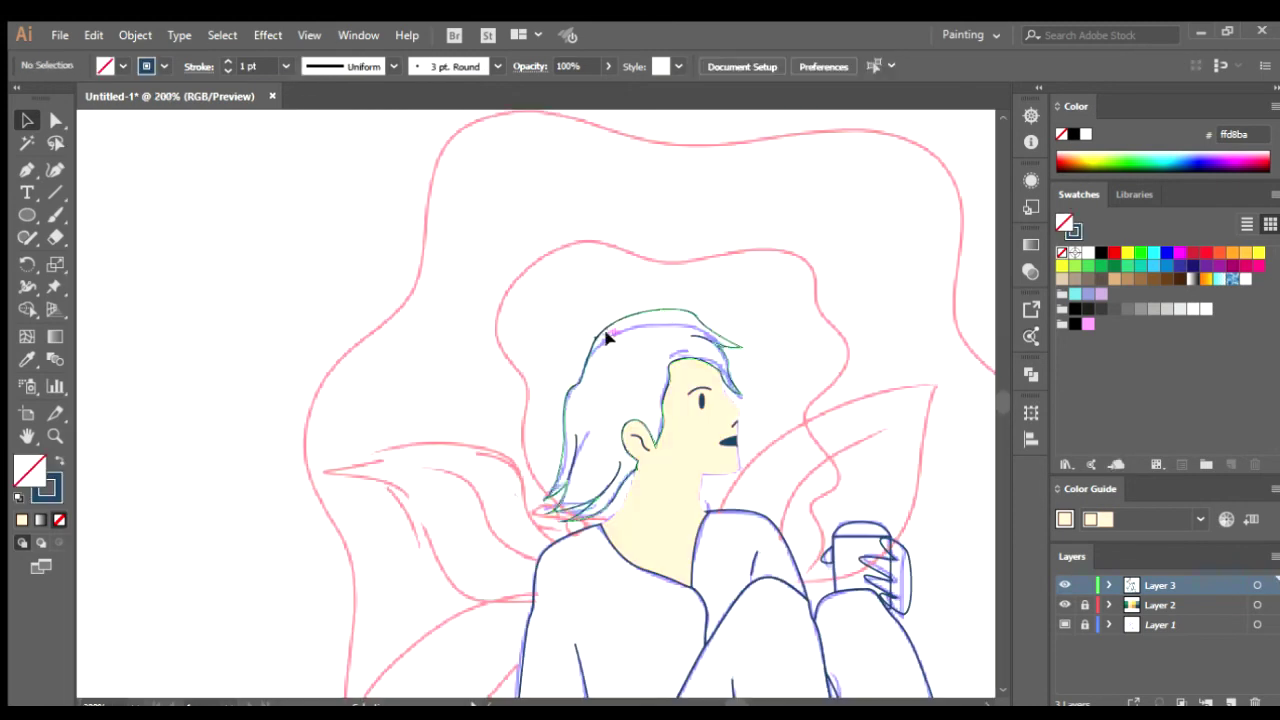
pyautogui.click(664, 308)
pyautogui.click(60, 459)
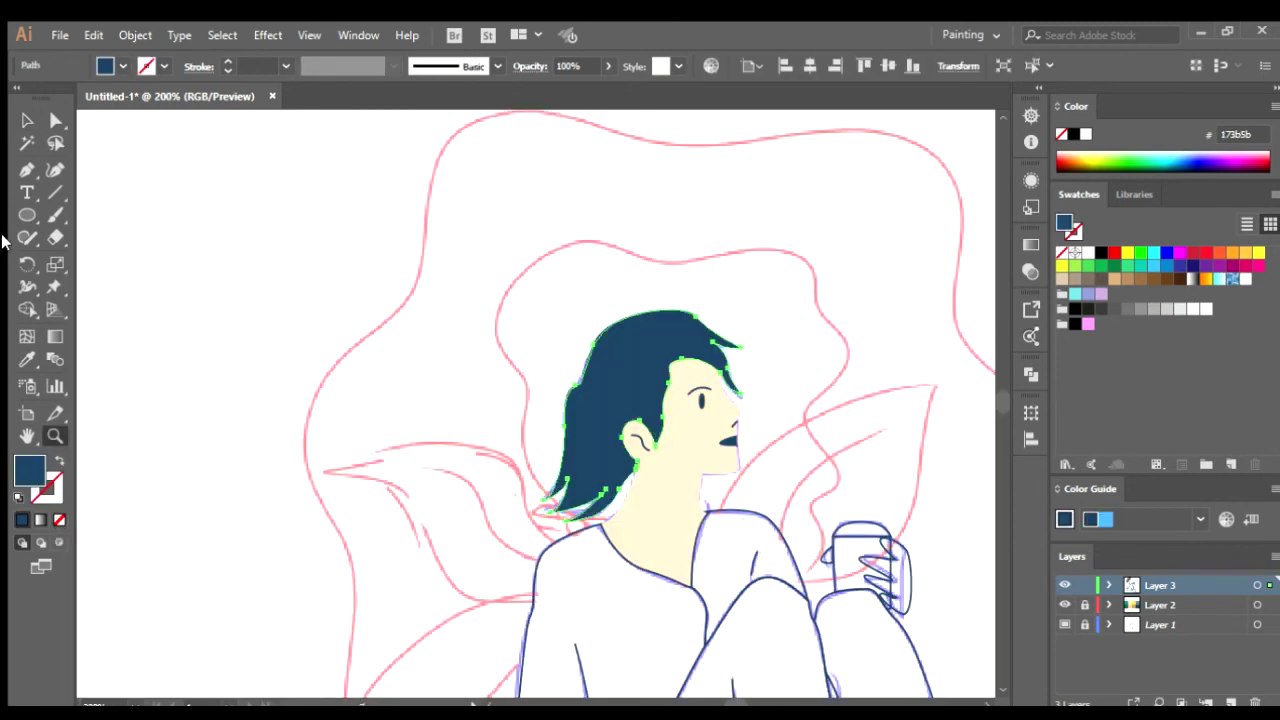
pyautogui.click(313, 224)
pyautogui.scroll(-5, 600, 400)
# - Fill the shoulder piece and torso with the same yellow
pyautogui.click(606, 323)
pyautogui.hotkey('ctrl', '-')
pyautogui.hotkey('ctrl', '-')
pyautogui.hotkey('ctrl', '-')
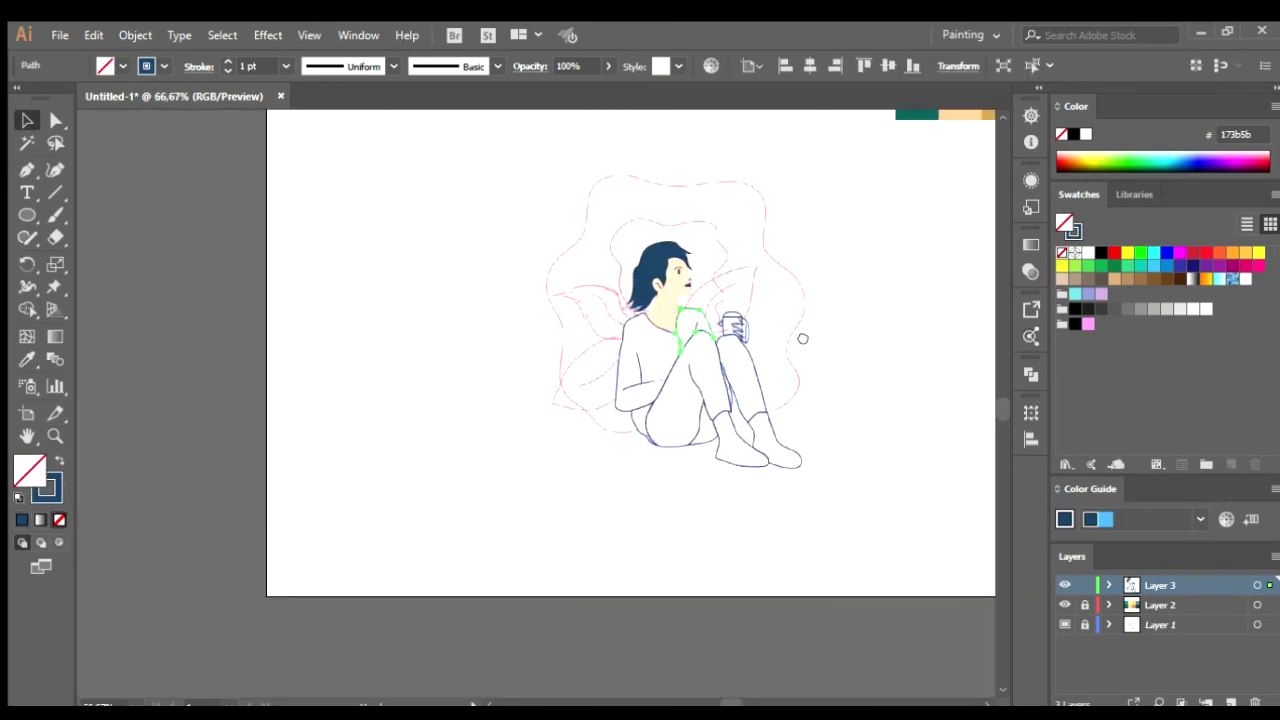
pyautogui.scroll(3, 500, 400)
pyautogui.click(27, 360)
pyautogui.click(699, 262)
pyautogui.press('v')
pyautogui.scroll(3, 427, 481)
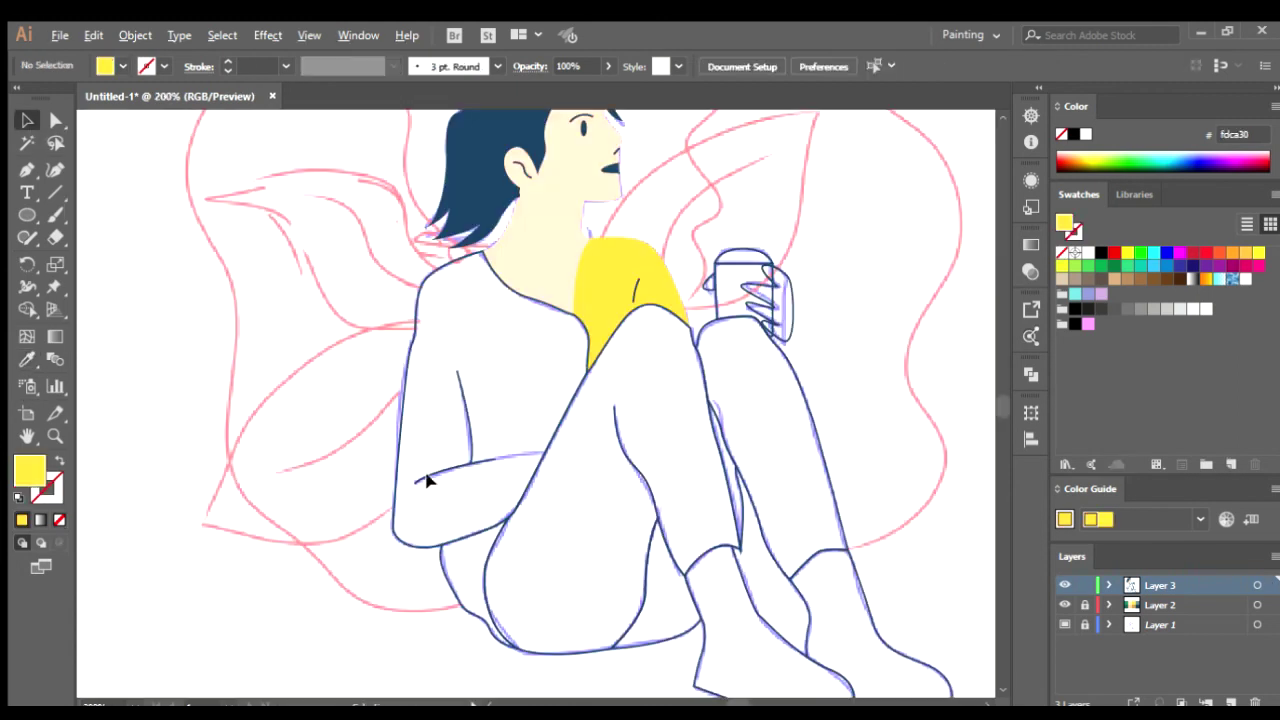
pyautogui.click(403, 348)
pyautogui.click(670, 315)
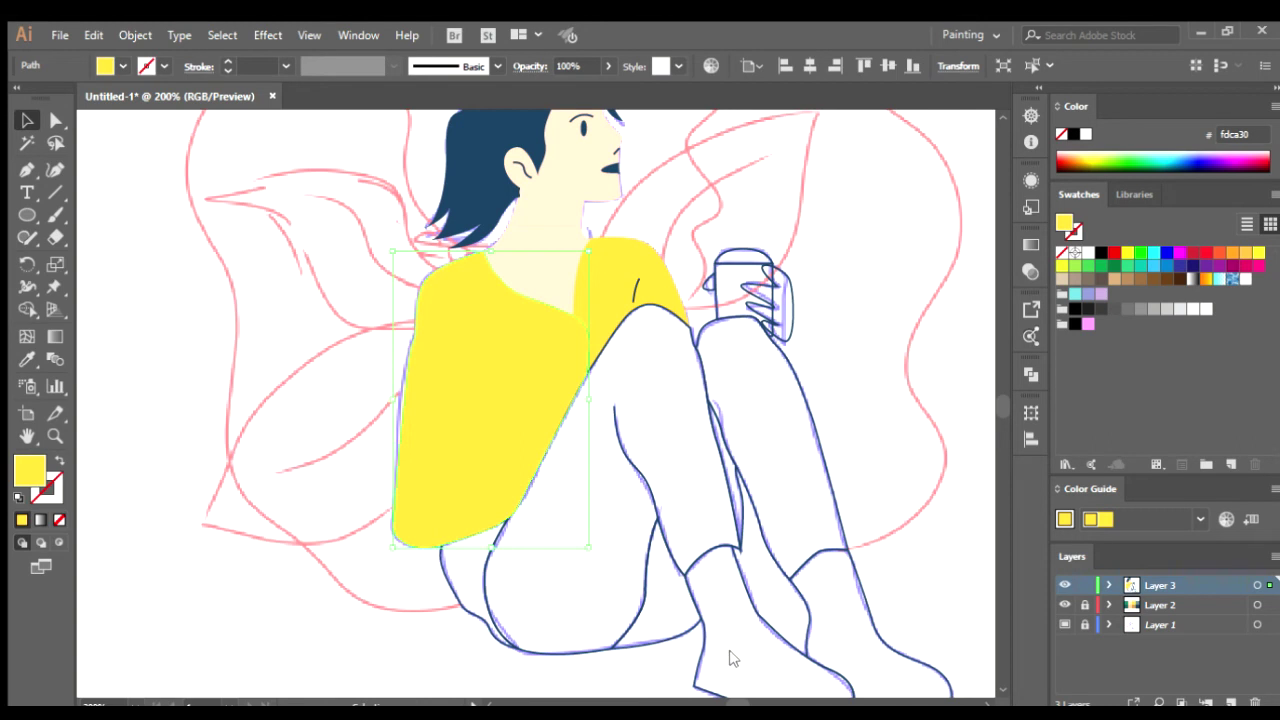
pyautogui.click(879, 358)
pyautogui.click(630, 258)
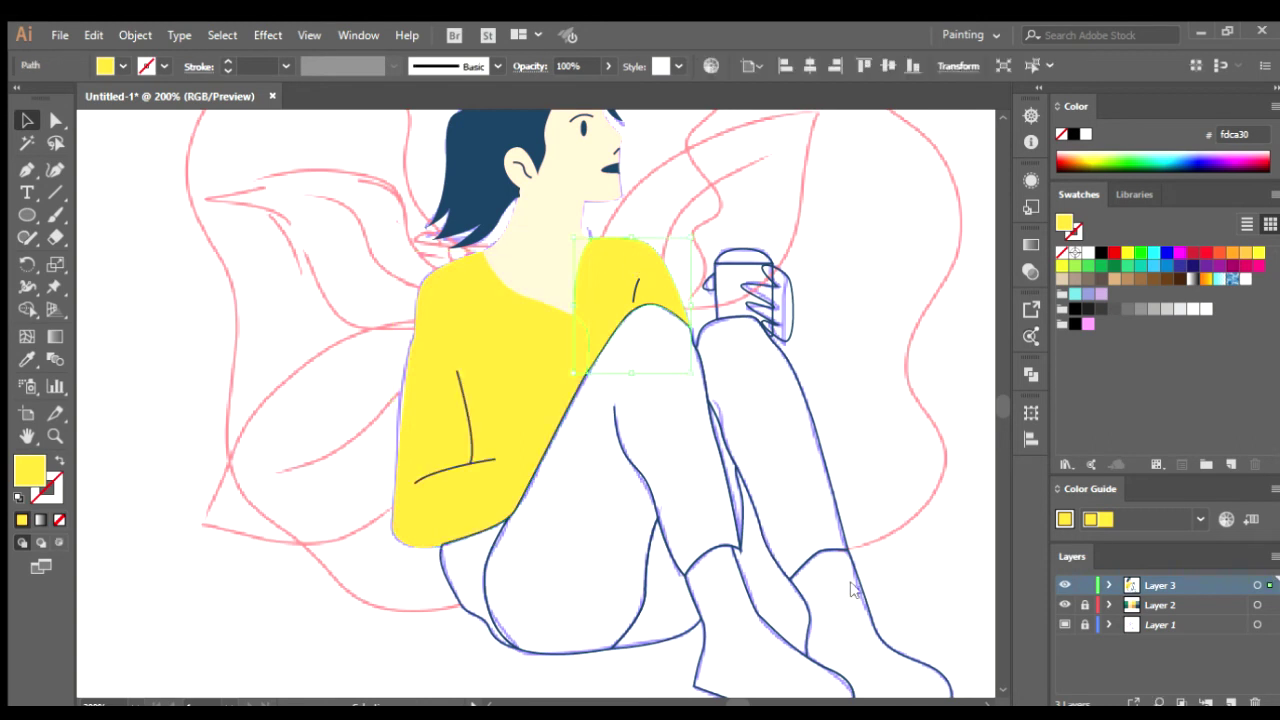
pyautogui.click(897, 374)
# - Fill the far leg teal
pyautogui.hotkey('ctrl', '-')
pyautogui.click(526, 477)
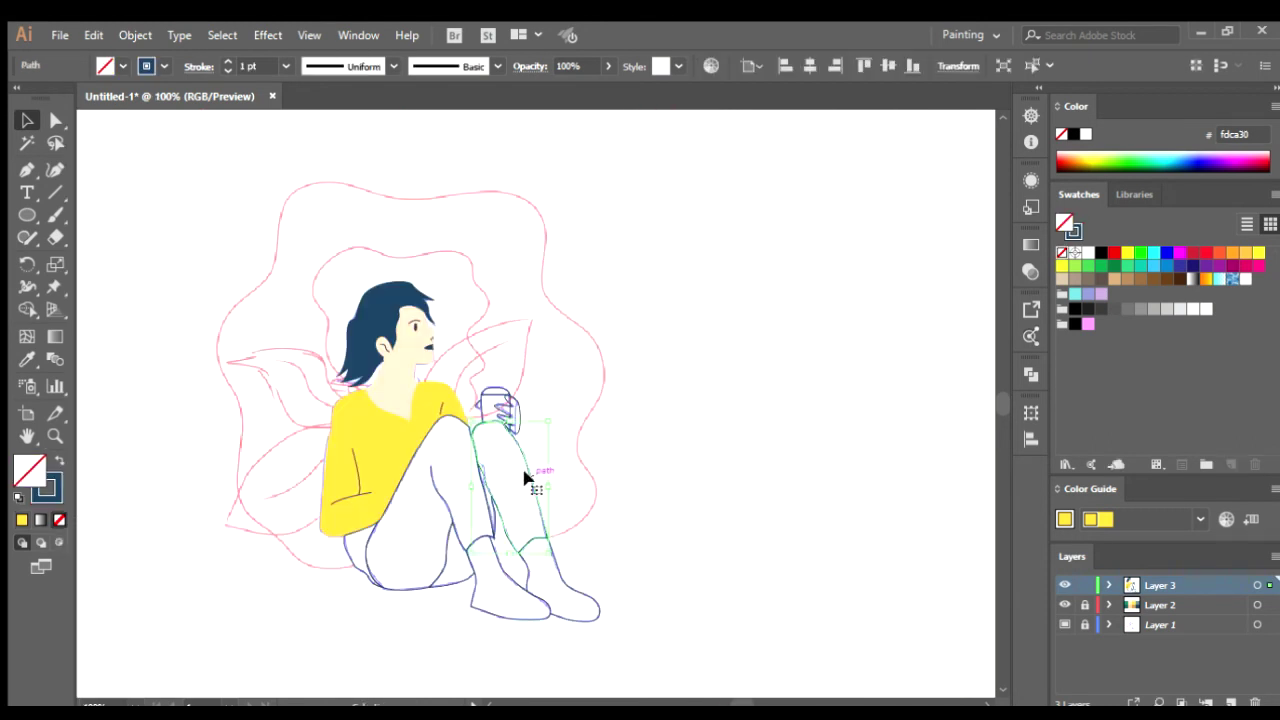
pyautogui.moveTo(728, 255); pyautogui.dragTo(524, 545)
pyautogui.click(766, 277)
pyautogui.moveTo(414, 630); pyautogui.dragTo(688, 255)
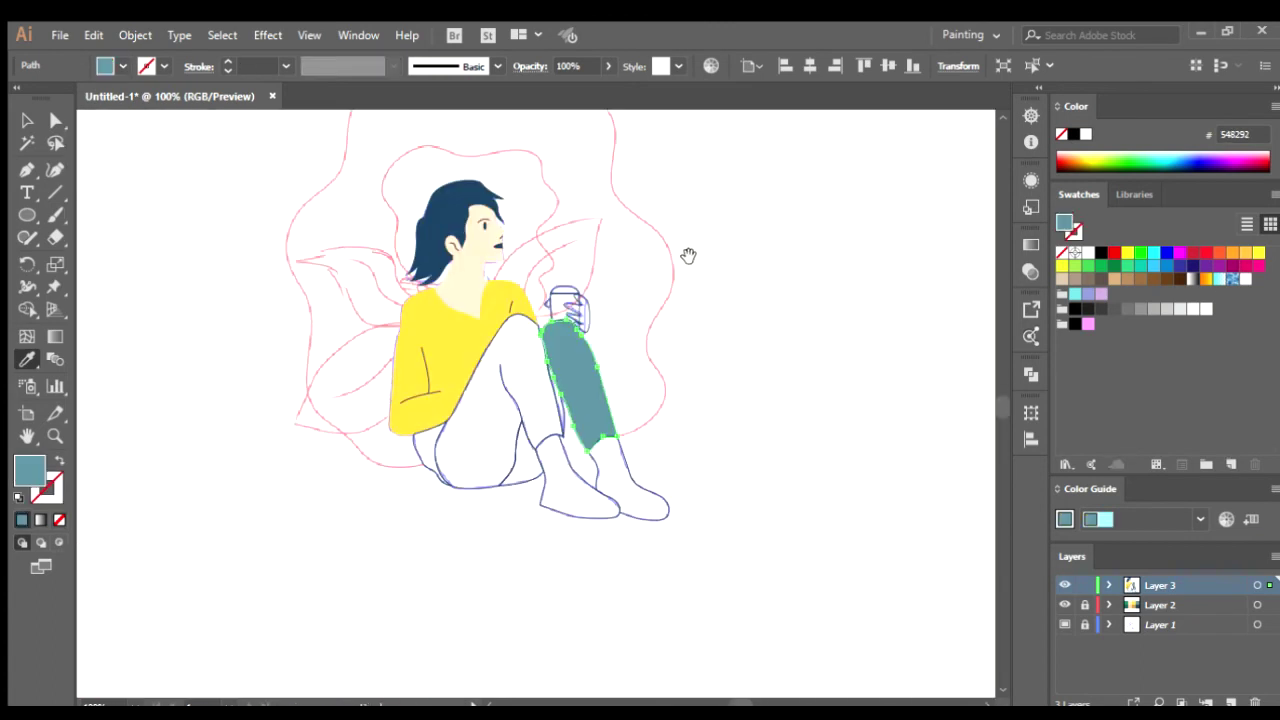
pyautogui.click(541, 370)
# - Fill the thin sliver beside the near leg dark blue
pyautogui.hotkey('ctrl', '+')
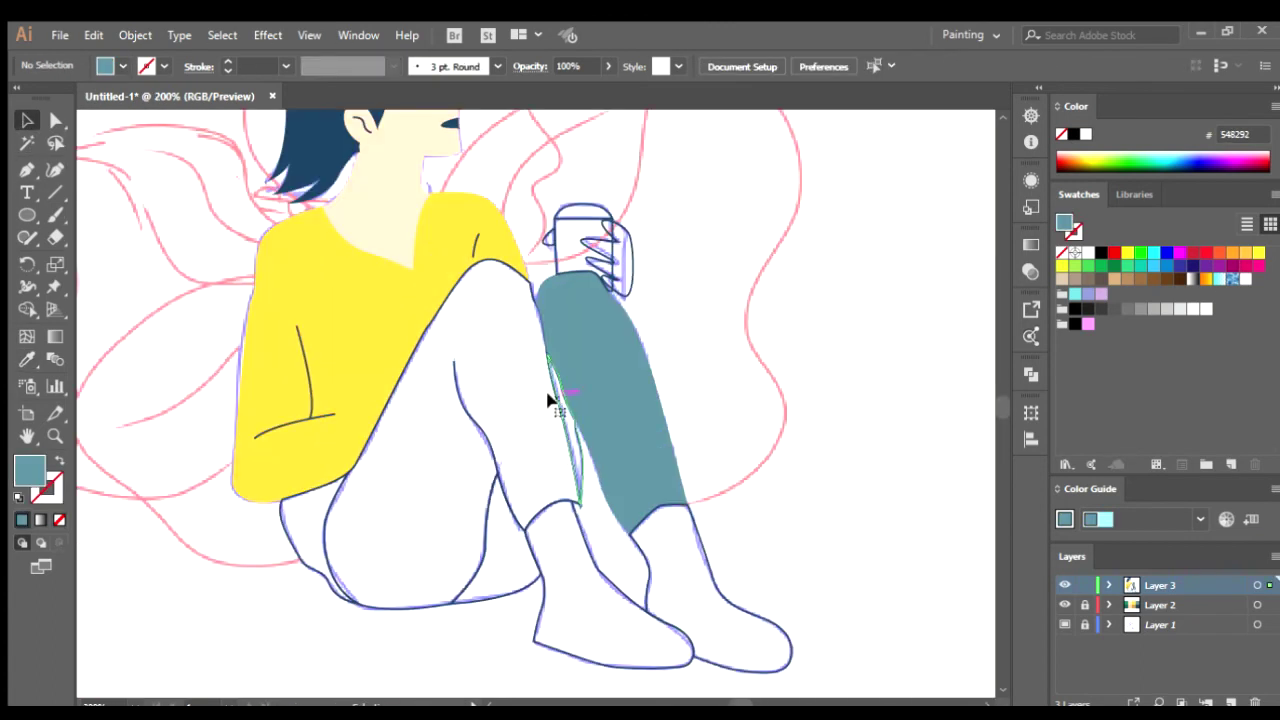
pyautogui.click(549, 401)
pyautogui.moveTo(646, 352); pyautogui.dragTo(677, 340)
pyautogui.click(631, 420)
pyautogui.moveTo(631, 457)
pyautogui.mouseDown()
pyautogui.moveTo(457, 517)
pyautogui.moveTo(500, 470)
pyautogui.mouseUp()
pyautogui.click(757, 240)
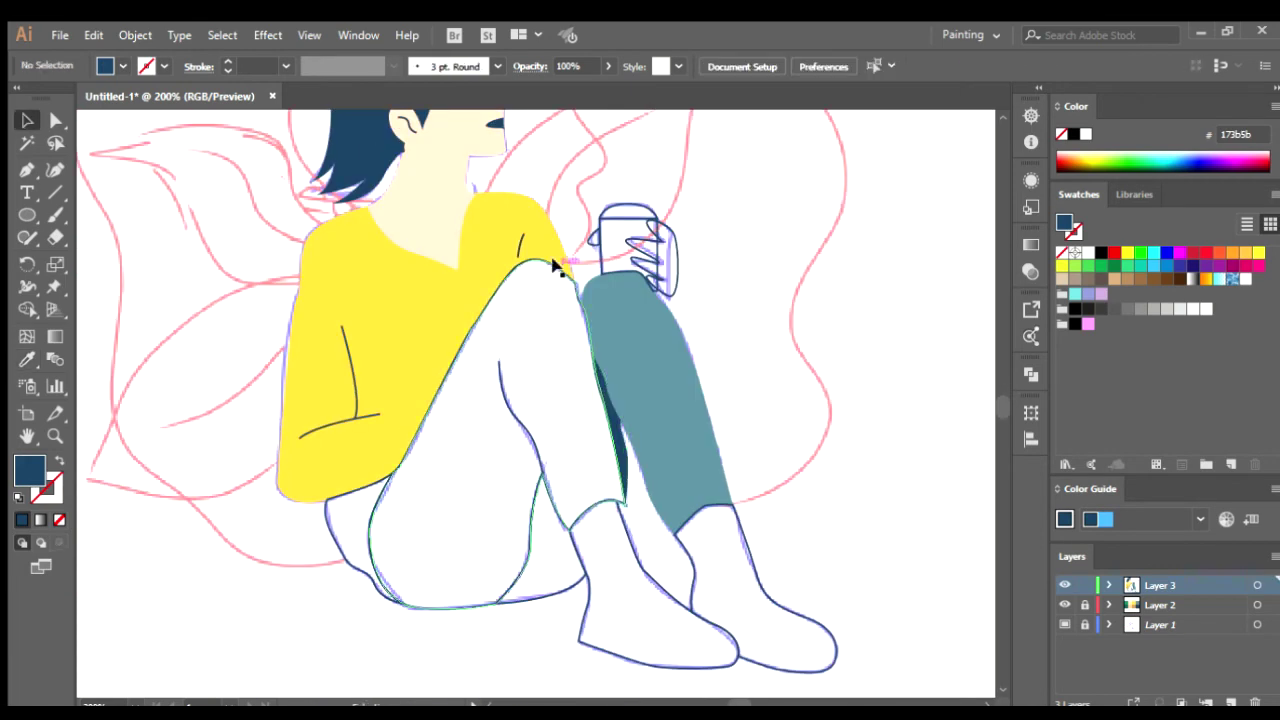
# - Give the near leg the far leg's teal and the white sliver beside it the shirt's yellow
pyautogui.click(562, 268)
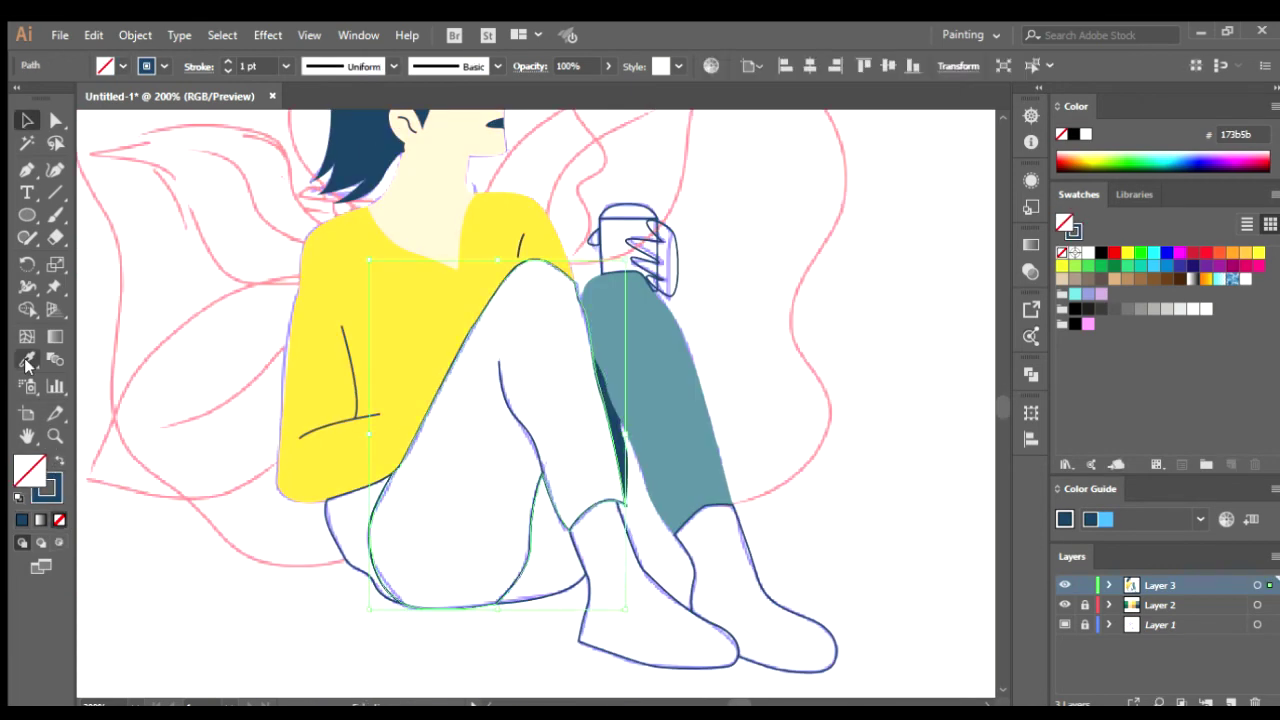
pyautogui.click(27, 362)
pyautogui.click(688, 384)
pyautogui.click(307, 572)
pyautogui.click(337, 549)
pyautogui.click(27, 362)
pyautogui.click(443, 332)
pyautogui.click(27, 121)
pyautogui.click(555, 587)
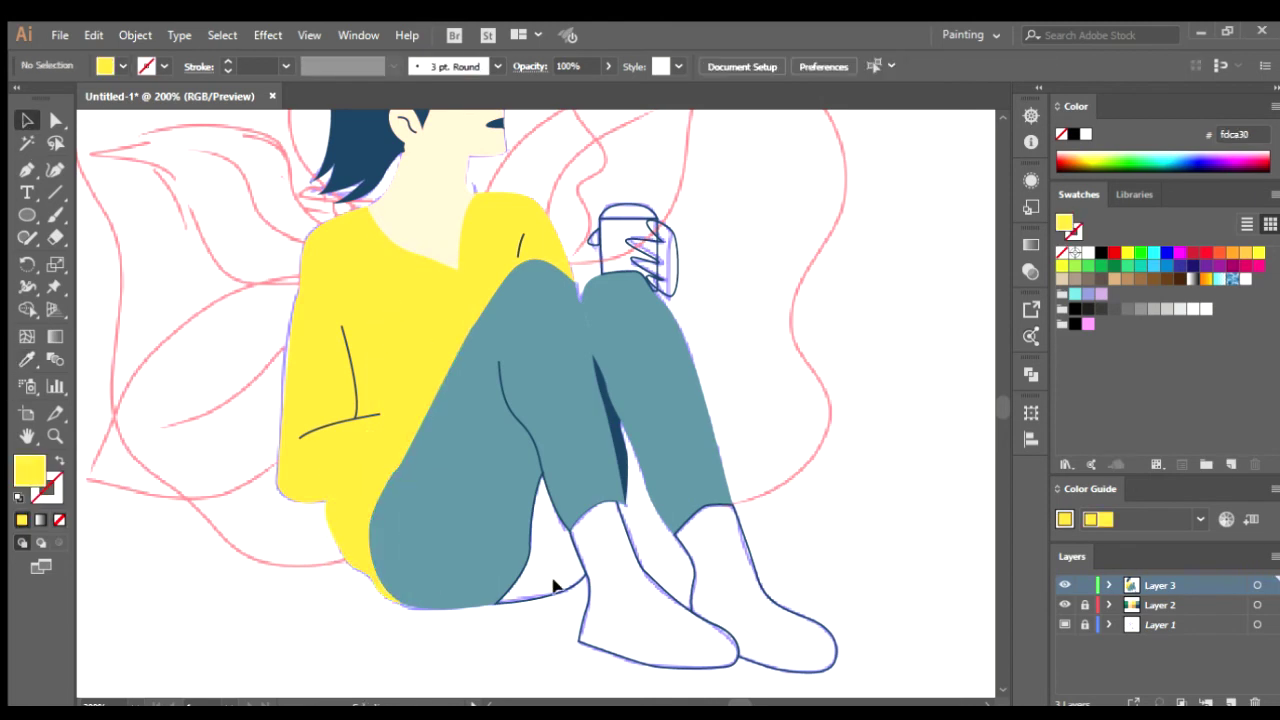
# - Fill the gap between the legs with dark navy
pyautogui.click(560, 590)
pyautogui.click(616, 421)
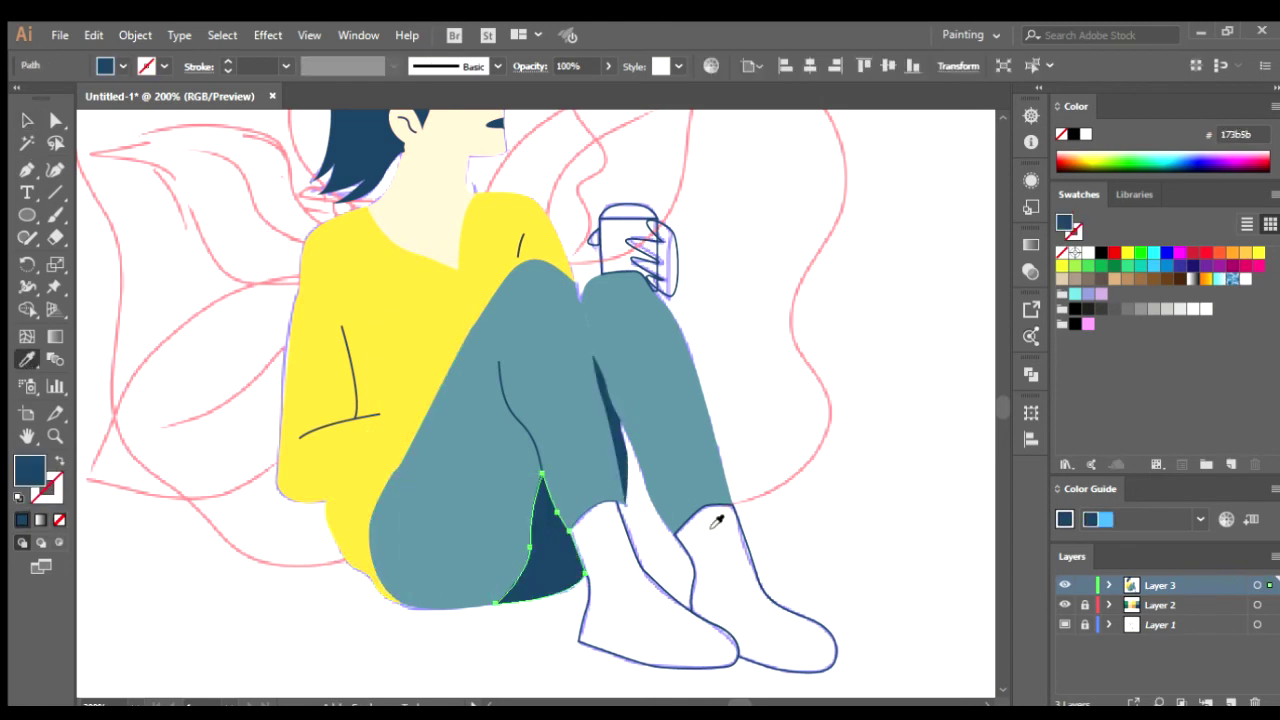
pyautogui.click(851, 549)
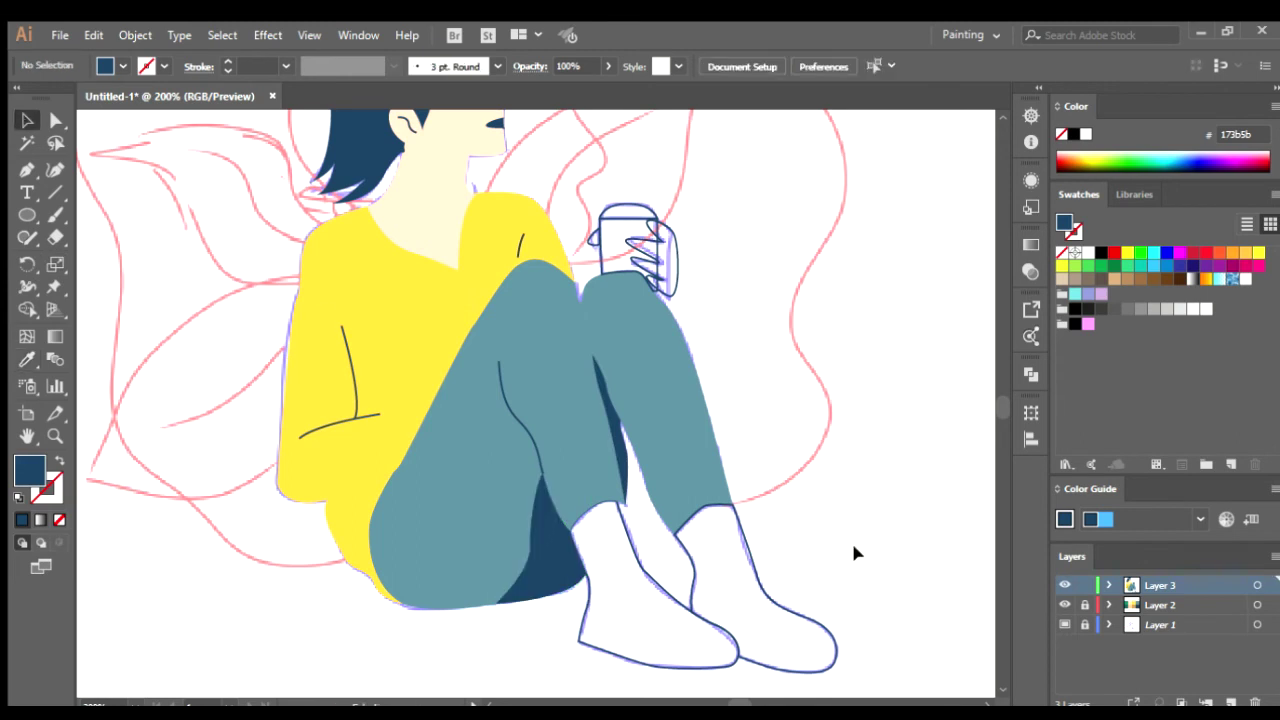
pyautogui.scroll(-1, 700, 537)
# - Give the left boot the cream skin colour using the Eyedropper
pyautogui.click(594, 532)
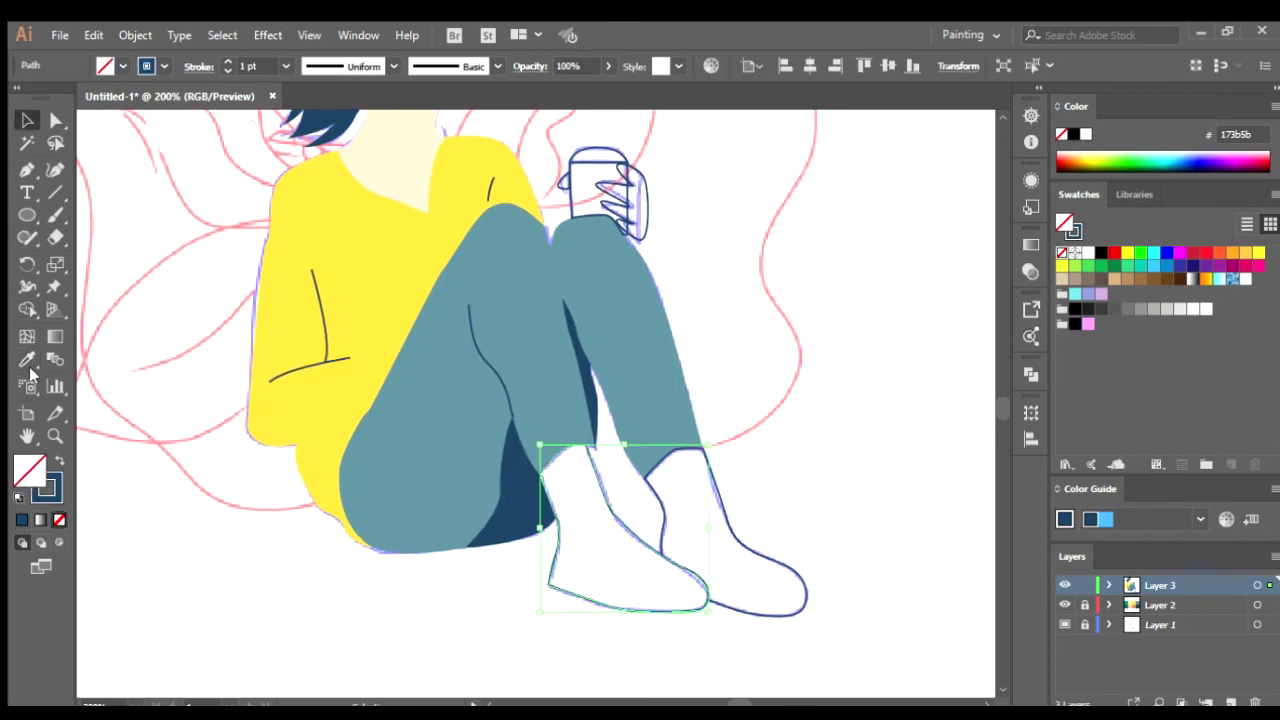
pyautogui.click(27, 360)
pyautogui.scroll(2, 594, 420)
pyautogui.scroll(2, 509, 420)
pyautogui.click(512, 344)
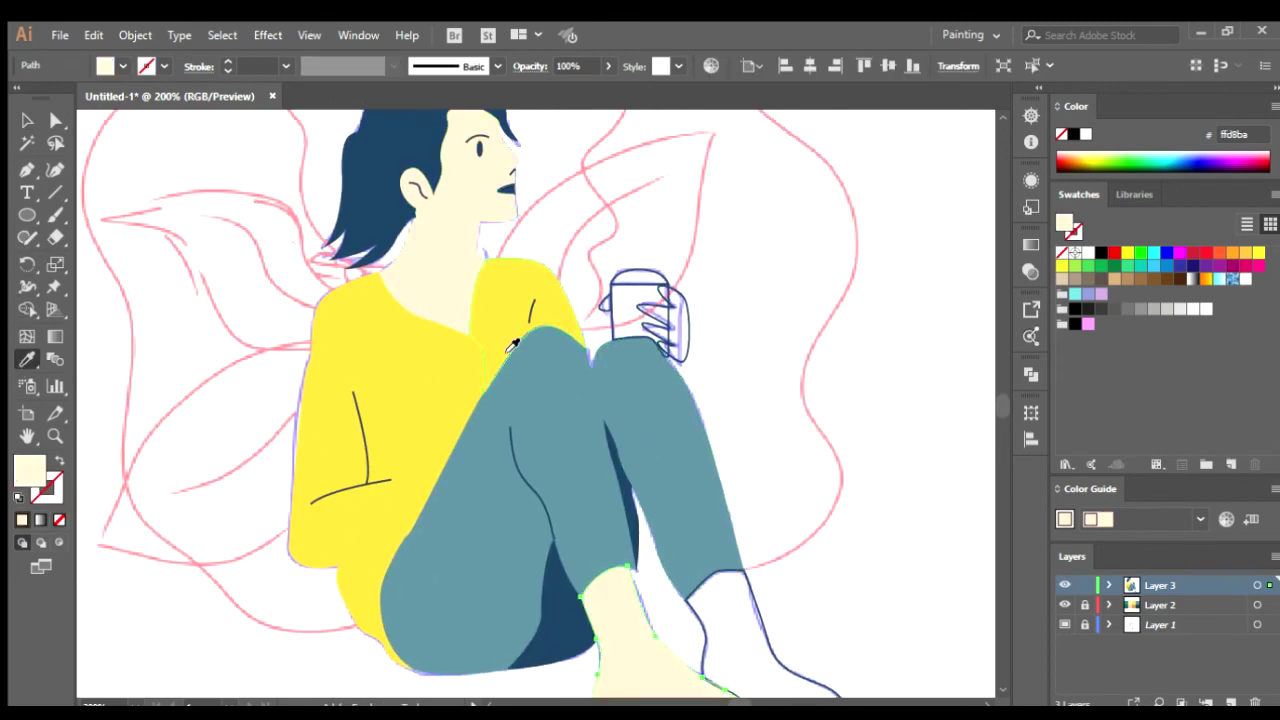
pyautogui.scroll(-3, 512, 344)
# - Fill the white boot on the right with cream
pyautogui.click(483, 617)
pyautogui.click(770, 535)
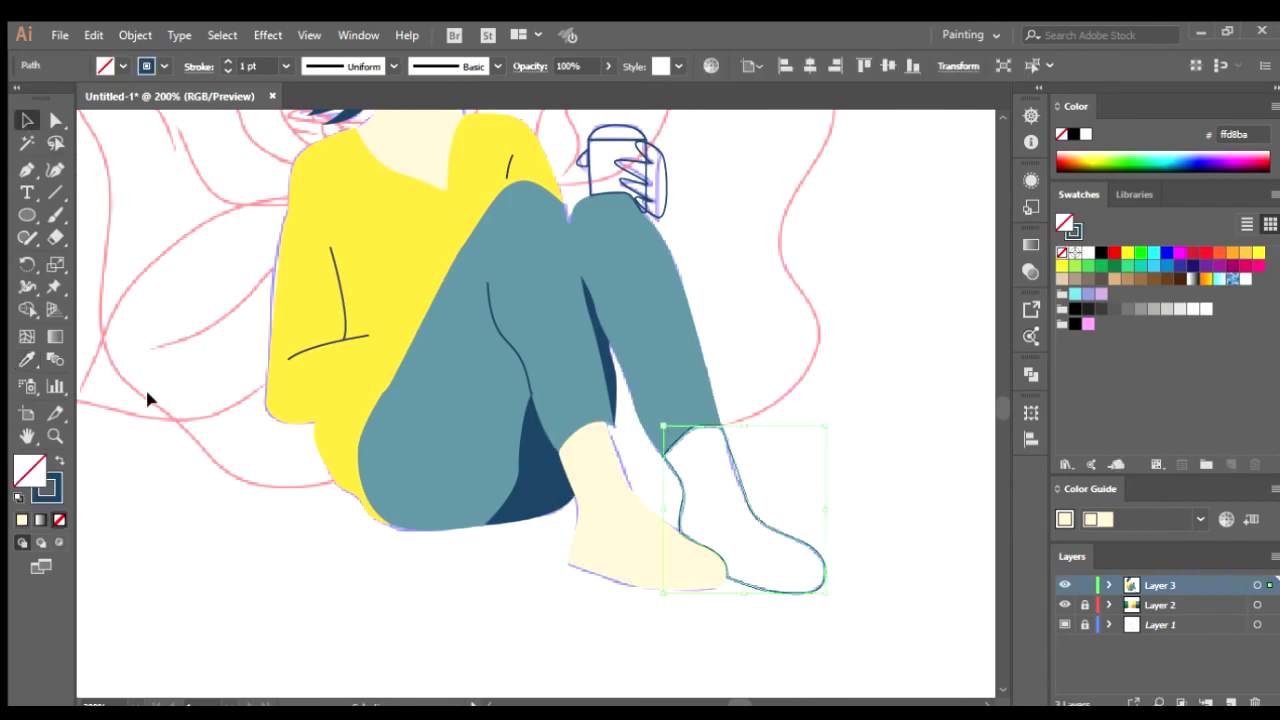
pyautogui.click(426, 174)
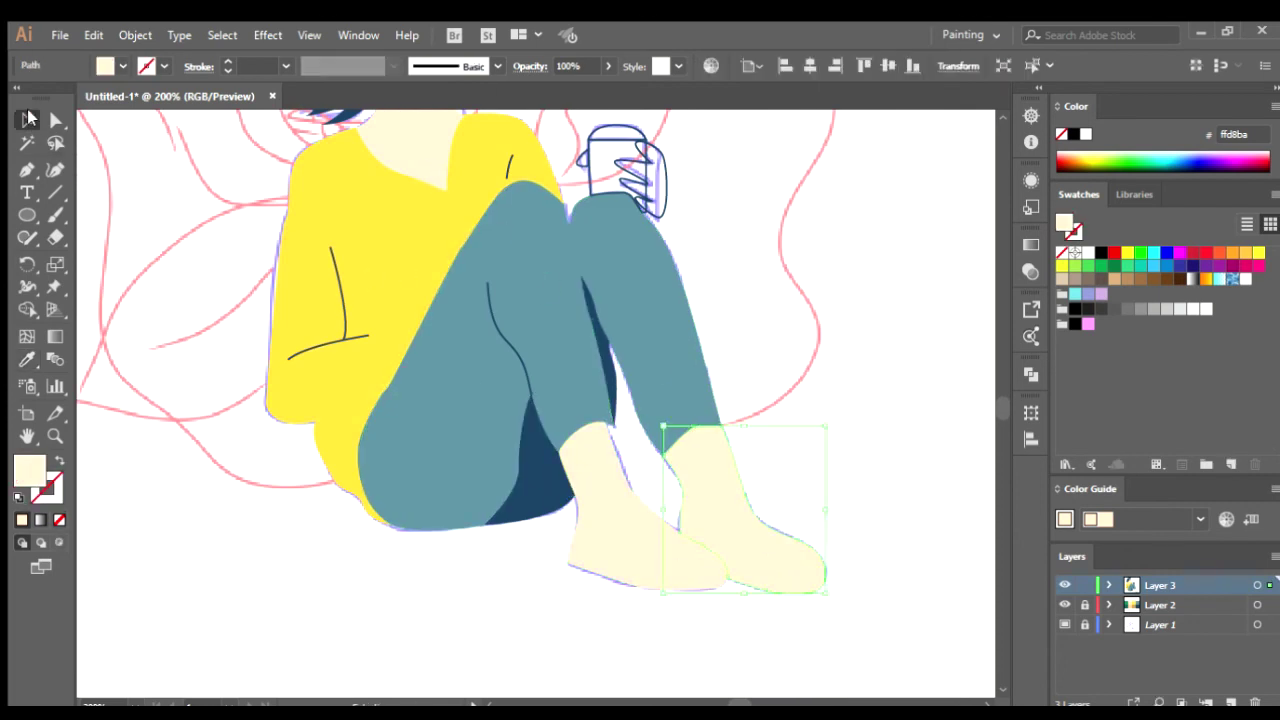
pyautogui.click(546, 597)
pyautogui.scroll(5, 669, 431)
pyautogui.scroll(3, 669, 431)
pyautogui.click(626, 394)
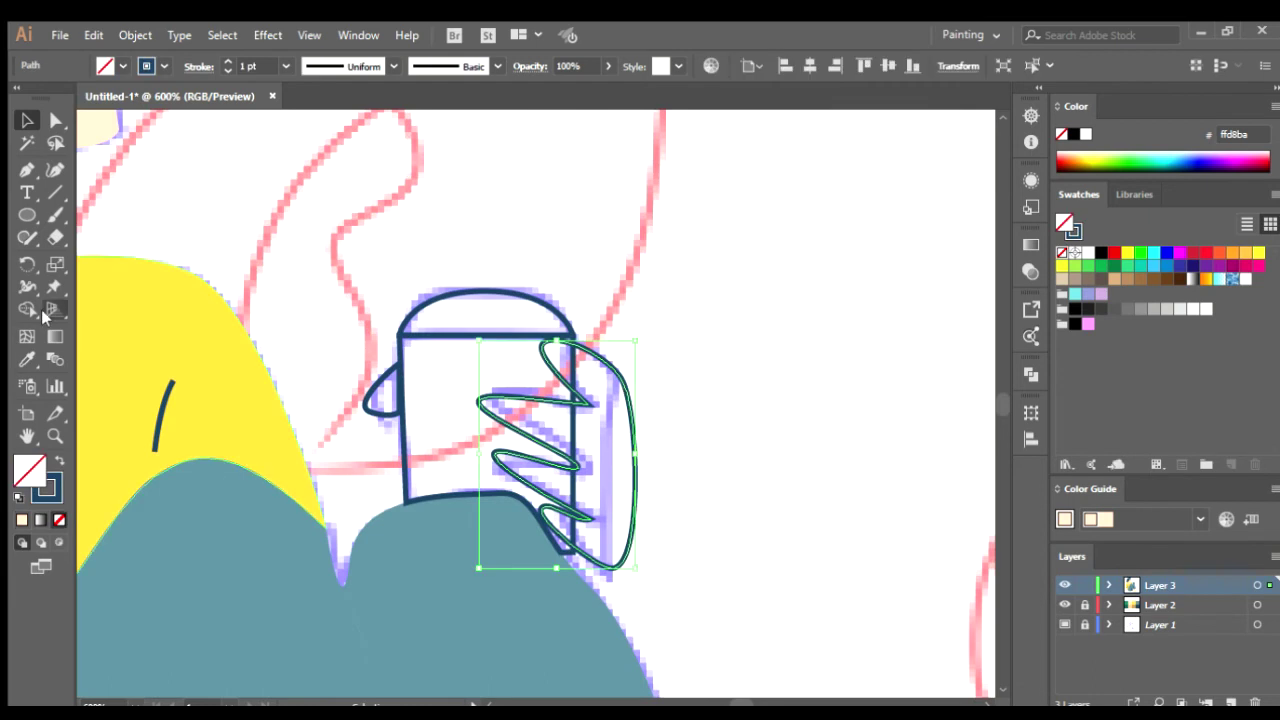
# - Eyedrop the cream skin colour onto the hand and the small shape beside the cup
pyautogui.click(27, 359)
pyautogui.hscroll(-3, 277, 291)
pyautogui.scroll(1, 277, 291)
pyautogui.click(337, 286)
pyautogui.press('v')
pyautogui.click(703, 477)
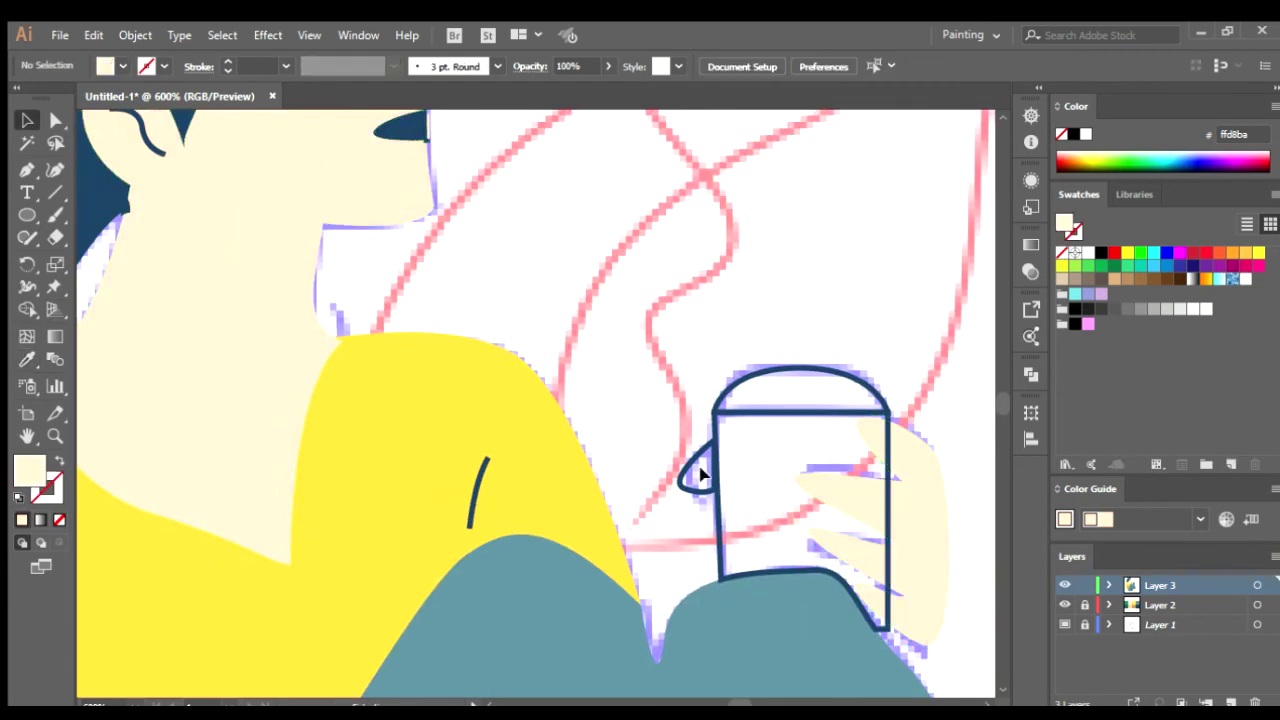
pyautogui.click(688, 468)
pyautogui.press('i')
pyautogui.click(271, 264)
pyautogui.click(25, 120)
# - Fill the rounded cup top light grey (#cccccc)
pyautogui.click(806, 412)
pyautogui.click(1170, 310)
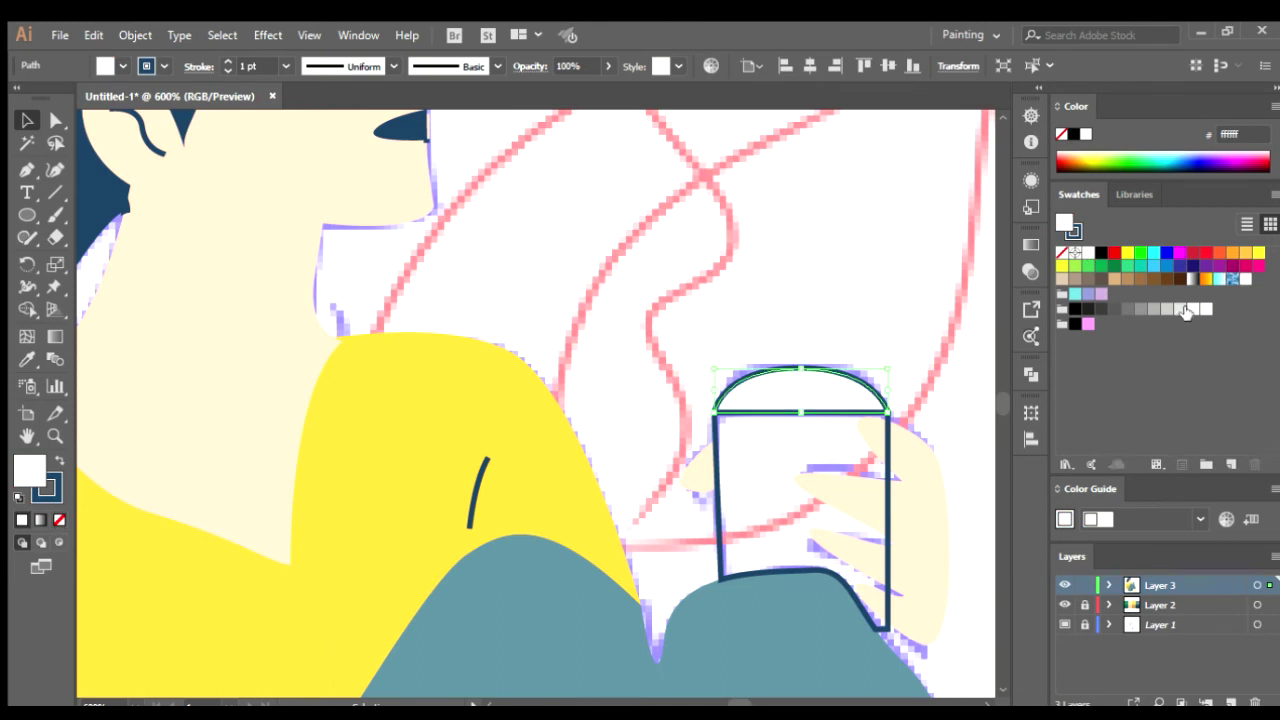
pyautogui.click(1182, 309)
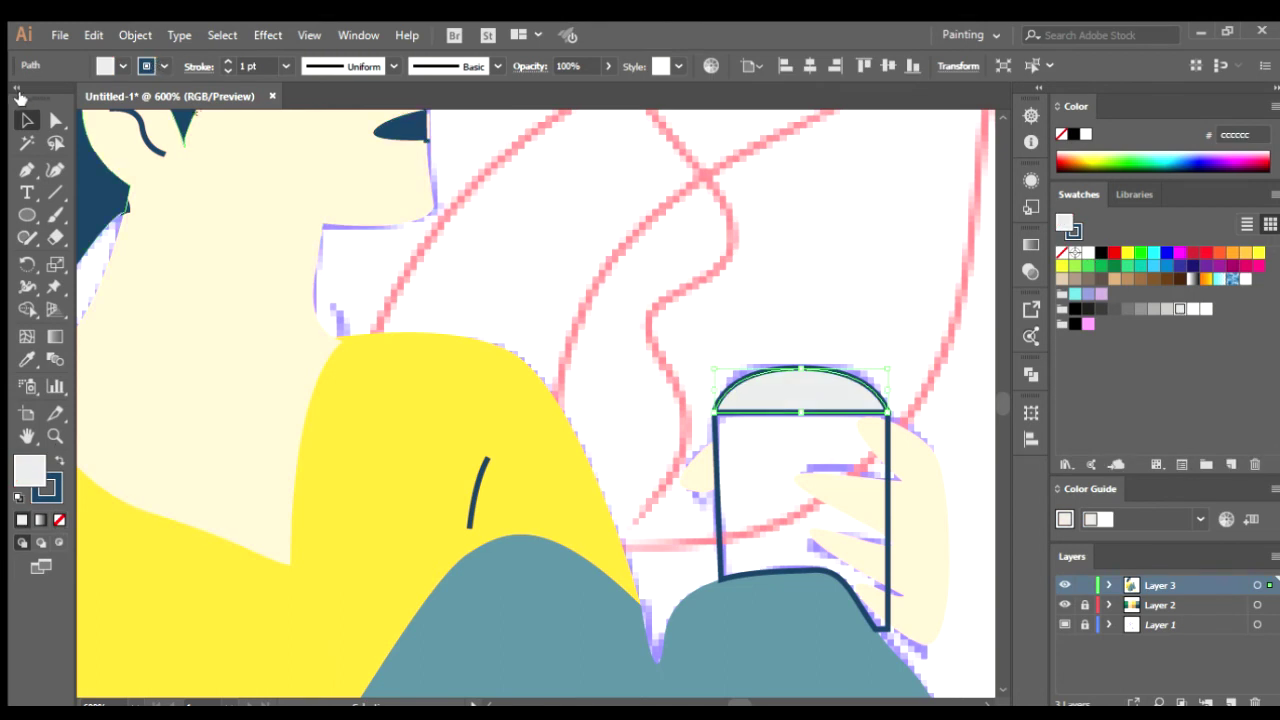
pyautogui.click(737, 418)
# - Fill the cup body a darker grey (#b3b3b3) and recentre the figure in view
pyautogui.click(714, 462)
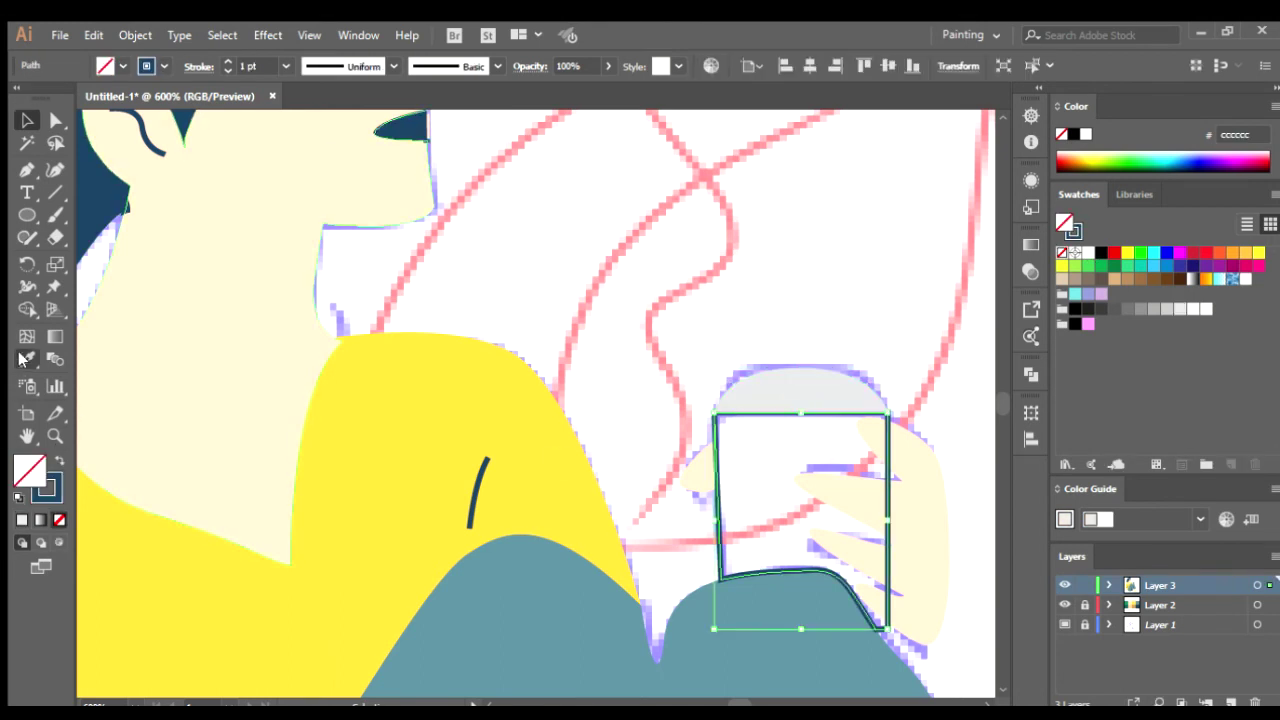
pyautogui.click(766, 388)
pyautogui.click(1167, 309)
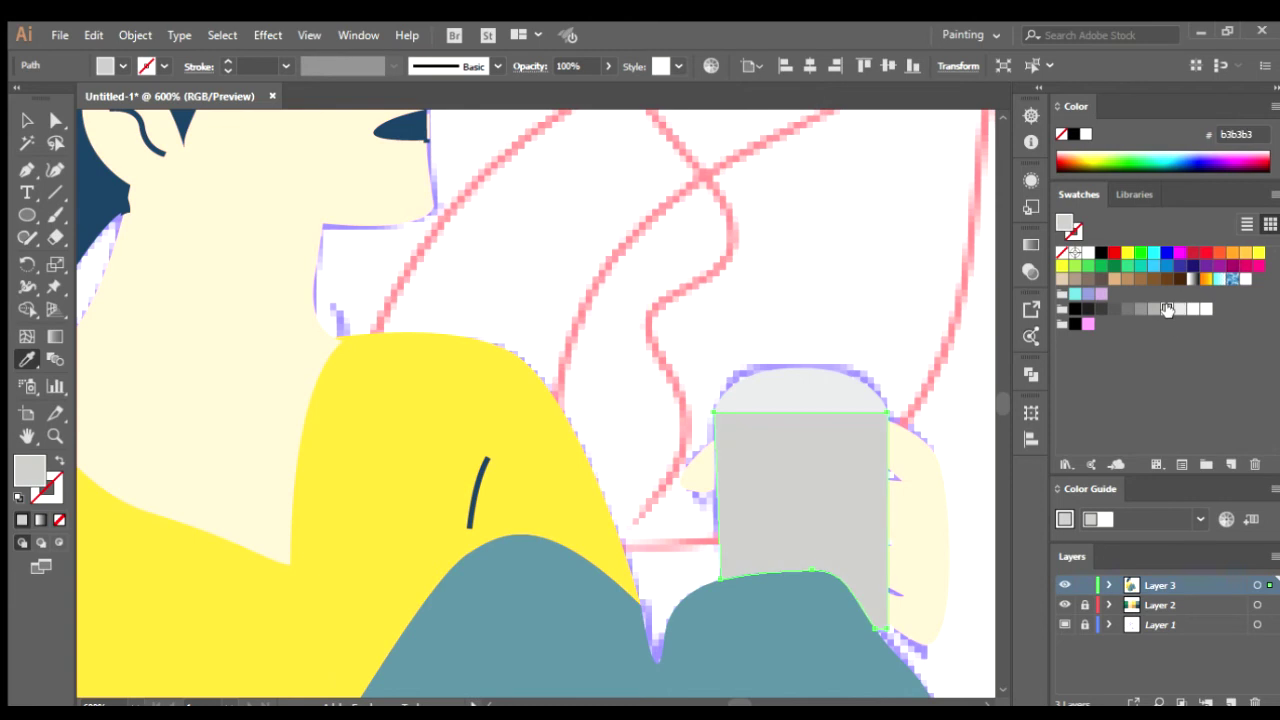
pyautogui.keyDown('shift'); pyautogui.click(777, 384); pyautogui.keyUp('shift')
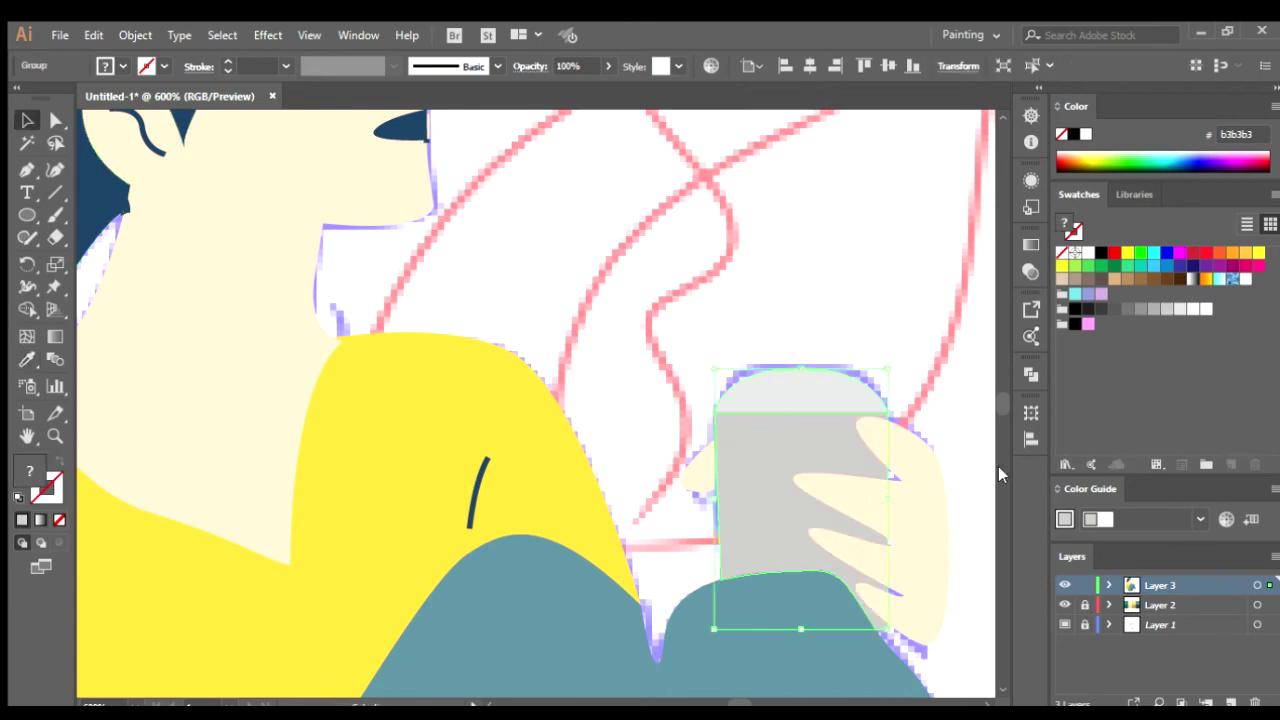
pyautogui.hotkey('ctrl', 'shift', 'a')
pyautogui.hotkey('ctrl', '1')
pyautogui.moveTo(939, 349)
pyautogui.mouseDown()
pyautogui.moveTo(794, 406)
pyautogui.moveTo(928, 490)
pyautogui.mouseUp()
pyautogui.click(1065, 624)
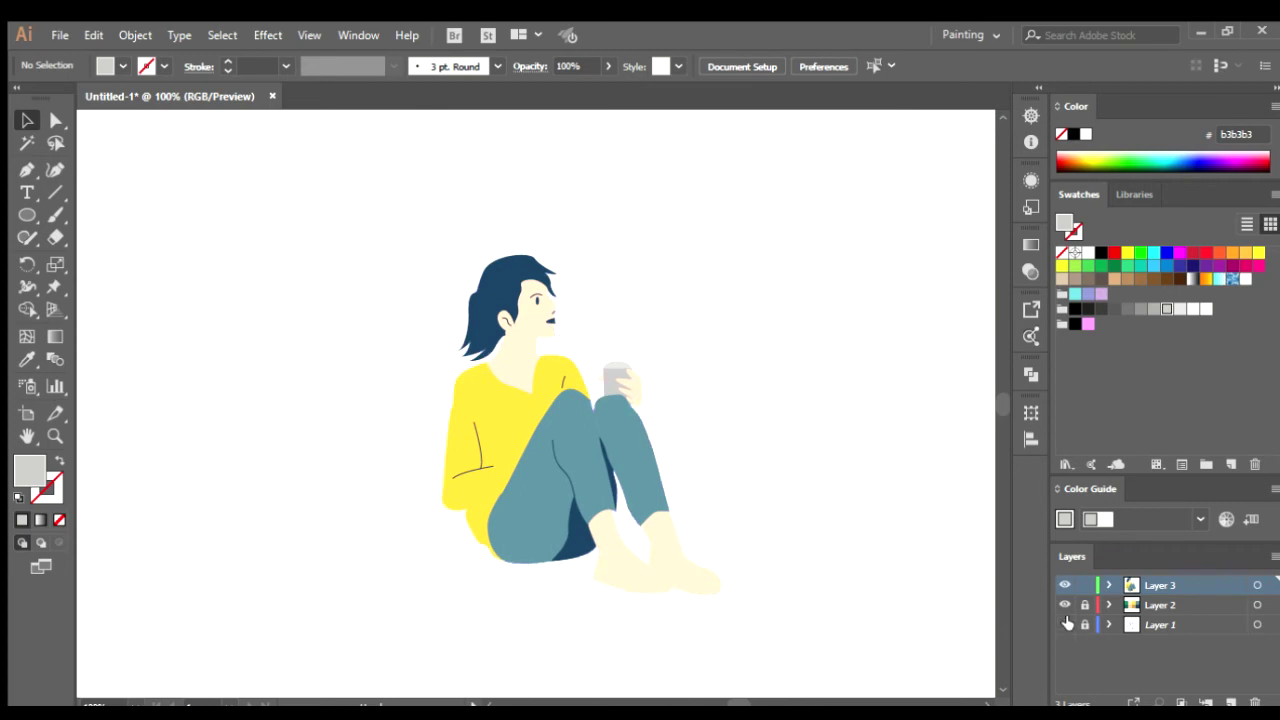
pyautogui.click(1065, 624)
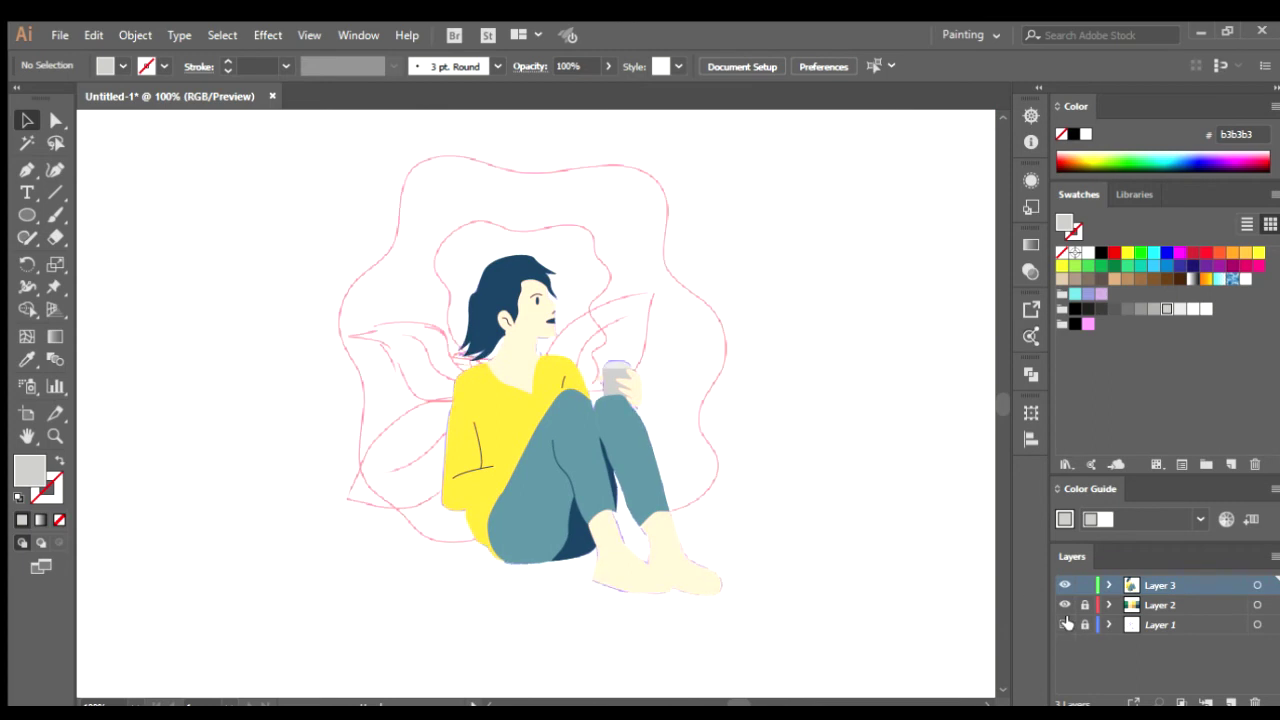
pyautogui.moveTo(787, 468); pyautogui.dragTo(827, 446)
pyautogui.hotkey('ctrl', 'a')
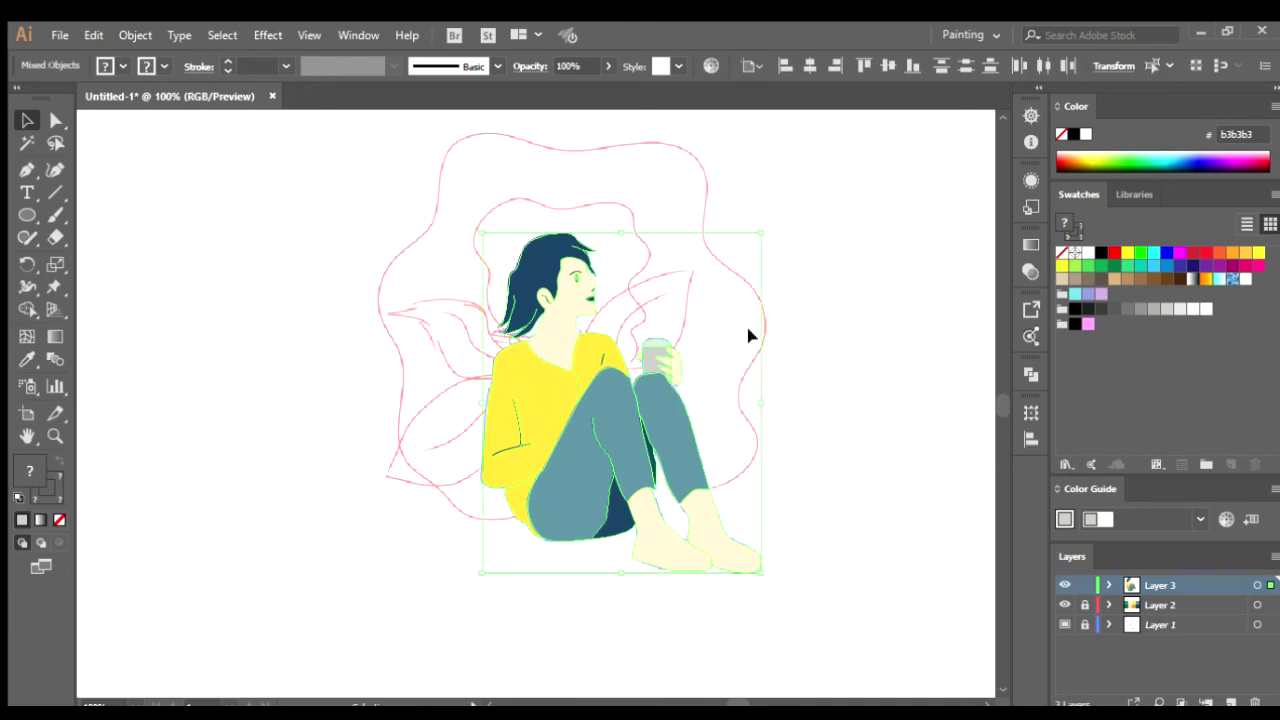
pyautogui.hotkey('ctrl', 'shift', 'a')
pyautogui.scroll(3, 537, 429)
pyautogui.hotkey('ctrl', '0')
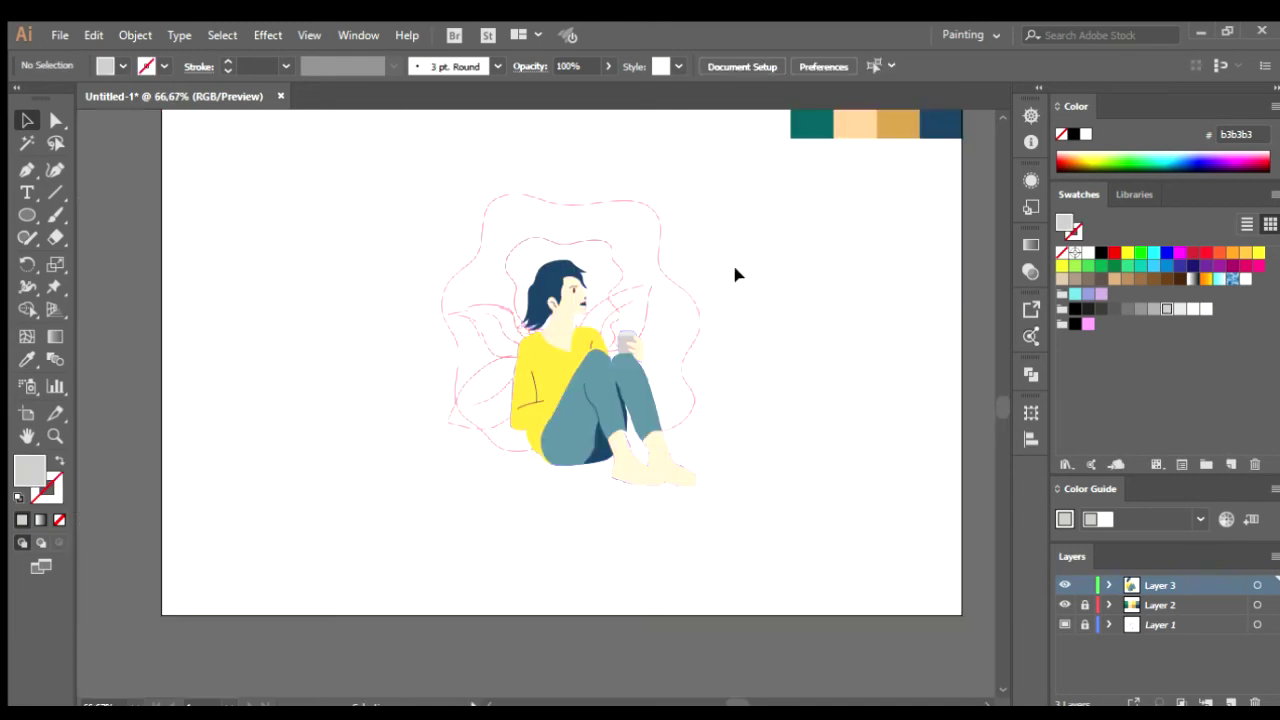
pyautogui.hotkey('ctrl', 'a')
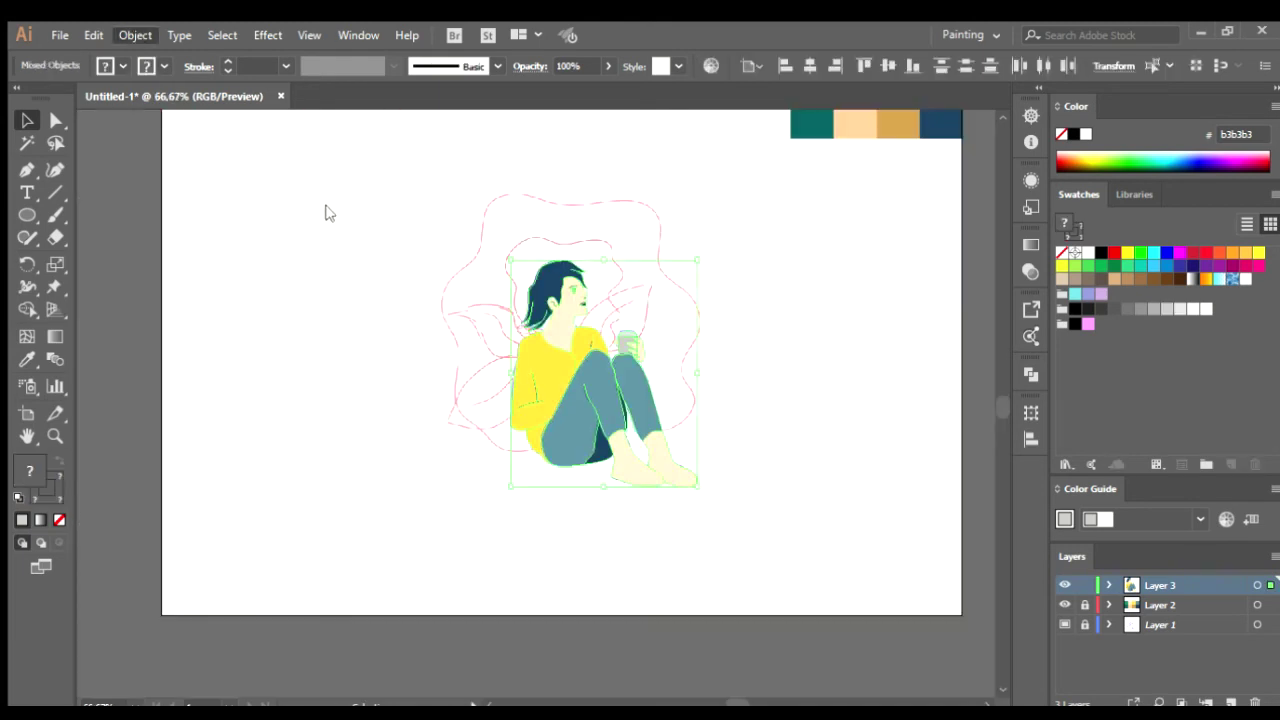
pyautogui.click(510, 467)
# - Delete the stray dark triangle near the ear and check the small stroke beside it
pyautogui.scroll(4, 570, 350)
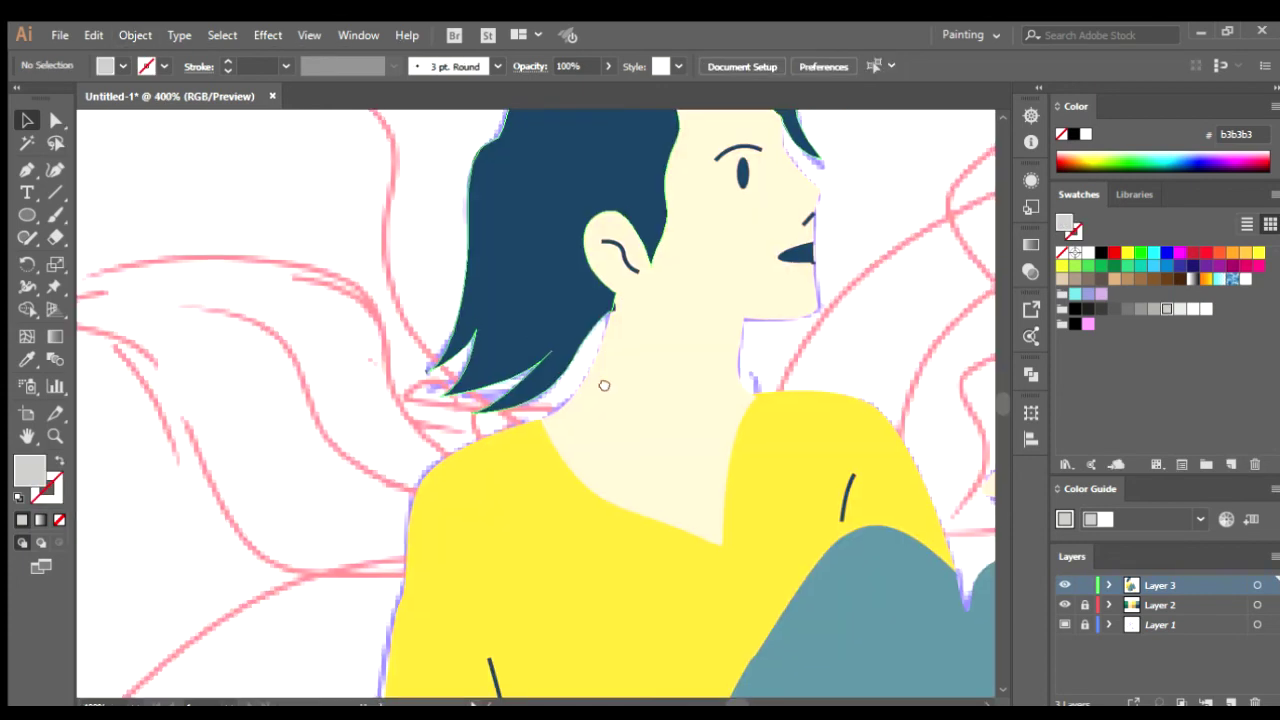
pyautogui.scroll(3, 510, 378)
pyautogui.scroll(1, 405, 440)
pyautogui.click(390, 497)
pyautogui.press('Delete')
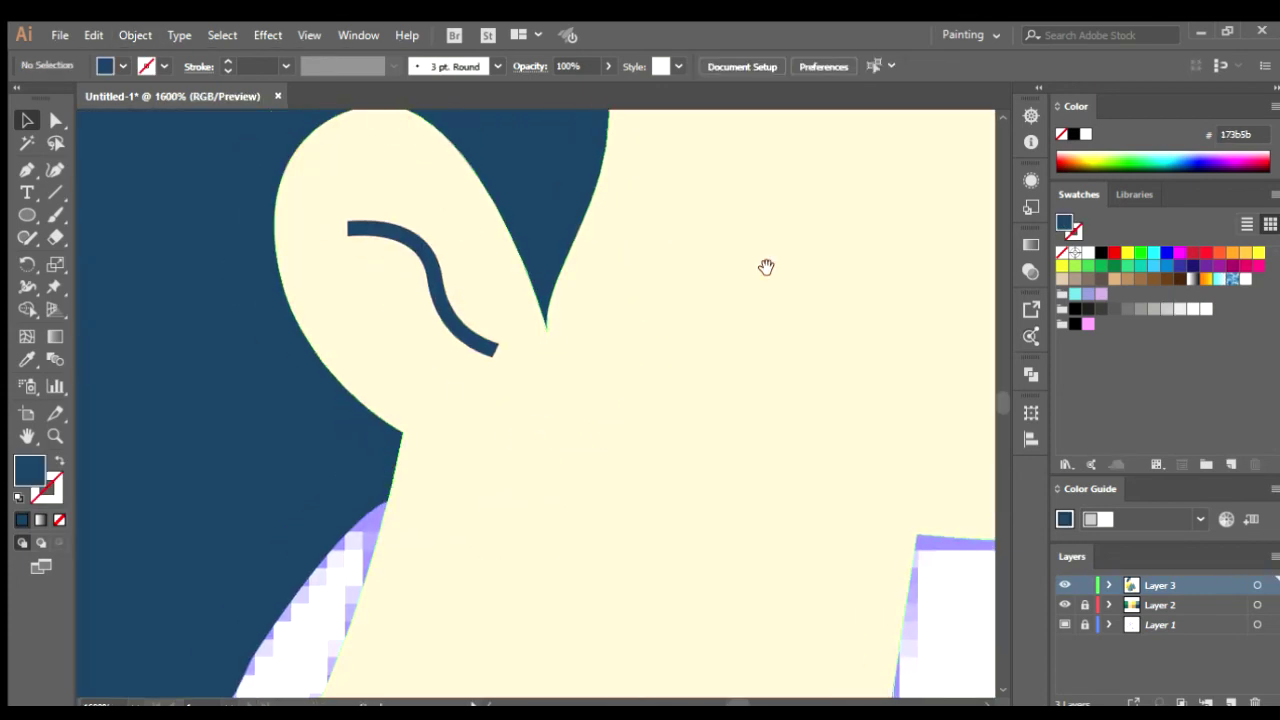
pyautogui.hscroll(5, 700, 350)
pyautogui.hscroll(3, 603, 437)
pyautogui.click(612, 488)
pyautogui.scroll(-5, 612, 488)
pyautogui.hscroll(4, 400, 470)
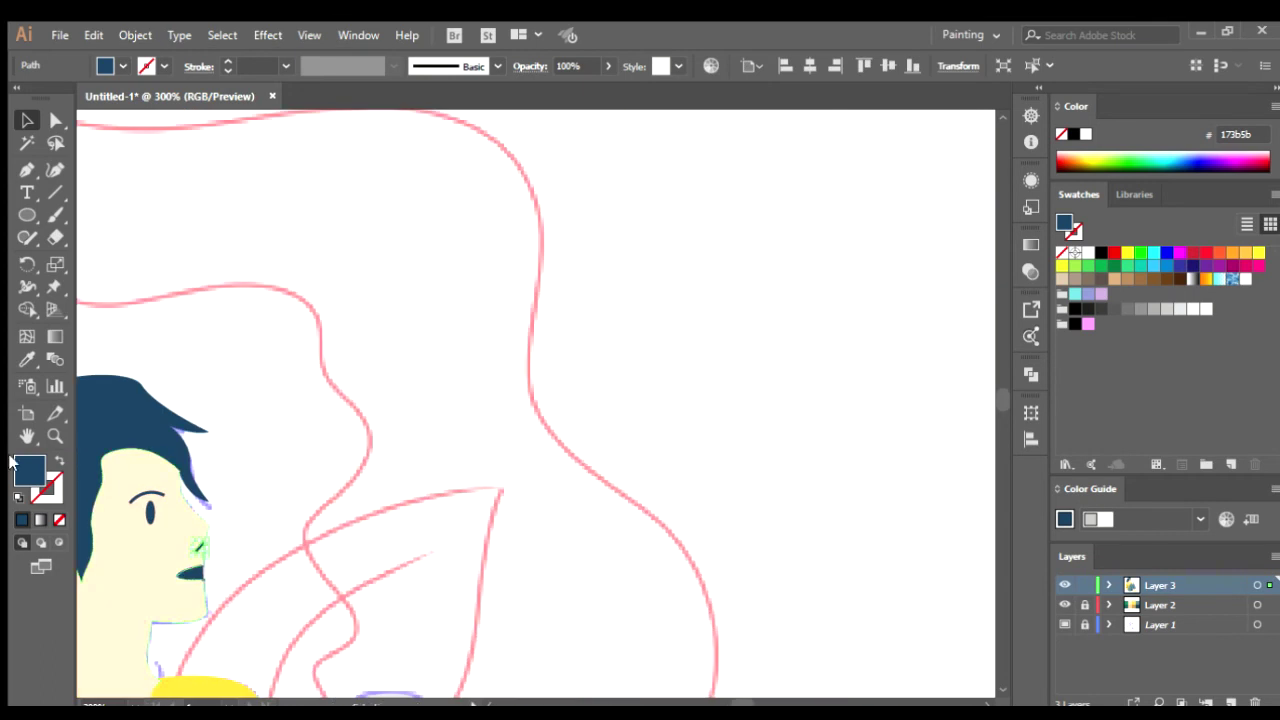
pyautogui.scroll(-3, 569, 339)
# - Narrow the peach line on the nose by moving its anchor points
pyautogui.click(709, 277)
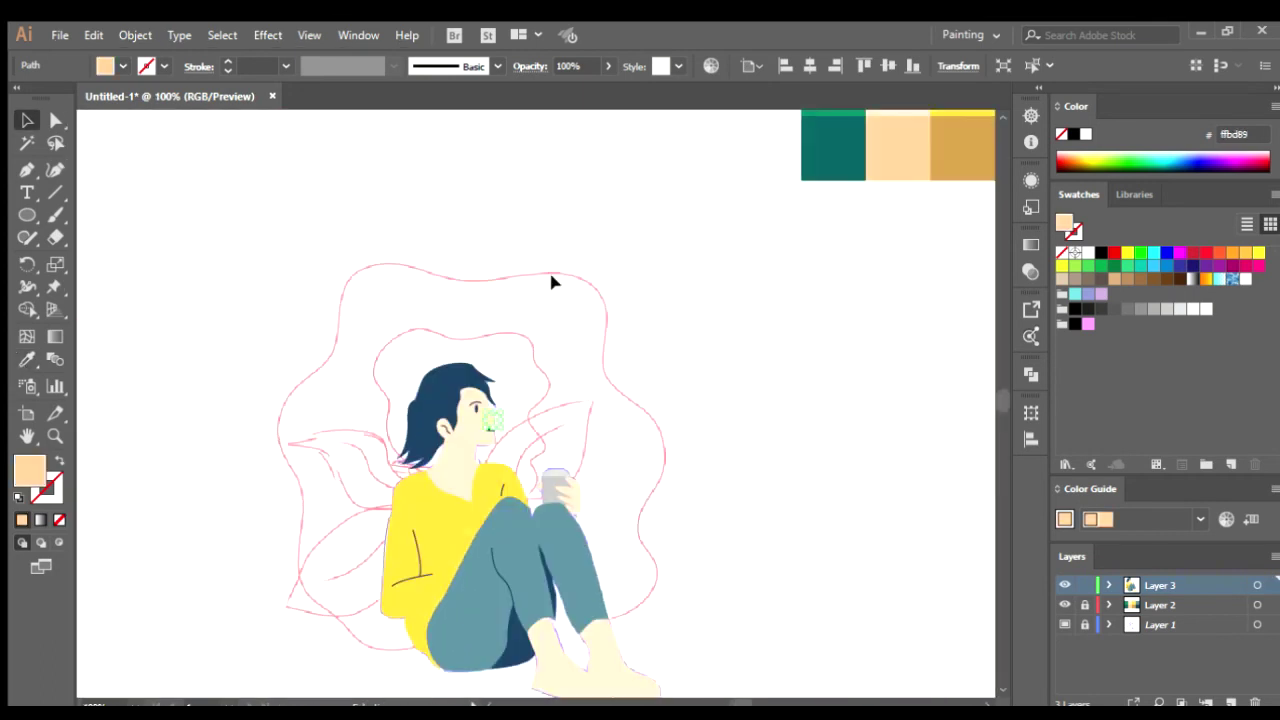
pyautogui.click(552, 282)
pyautogui.scroll(5, 560, 400)
pyautogui.scroll(5, 563, 446)
pyautogui.moveTo(541, 254); pyautogui.dragTo(341, 357)
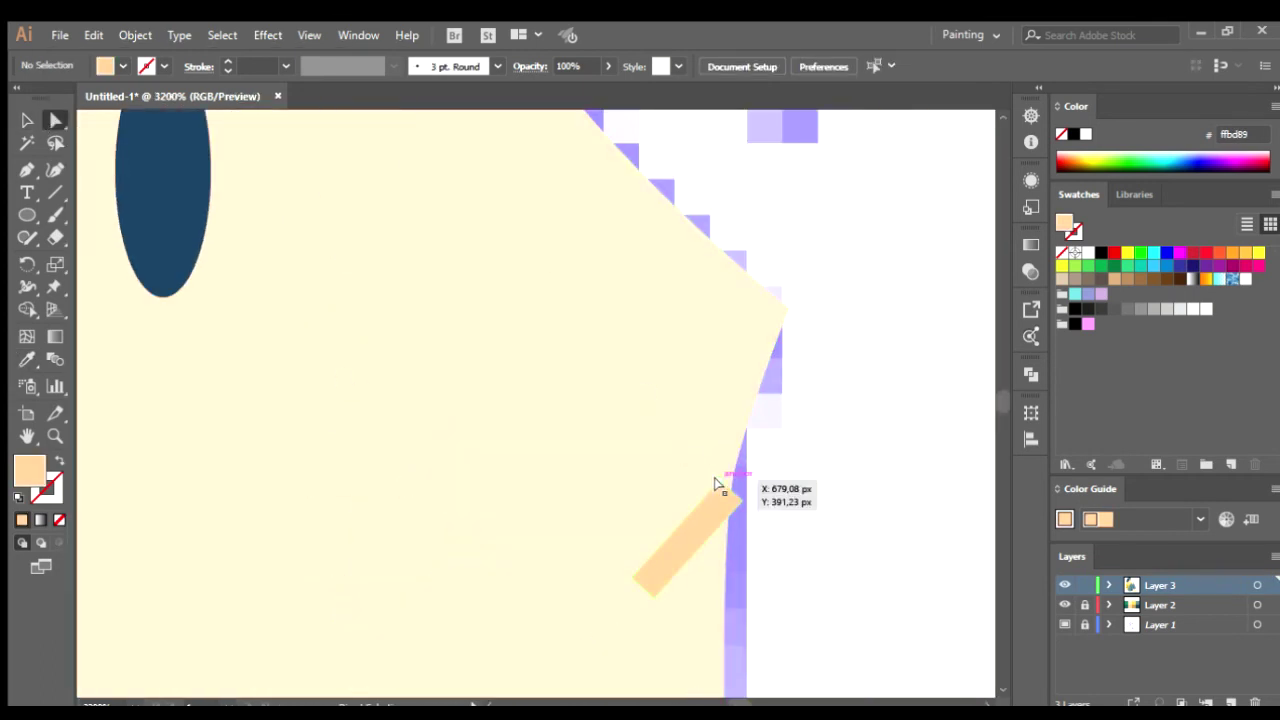
pyautogui.moveTo(716, 484); pyautogui.dragTo(736, 465)
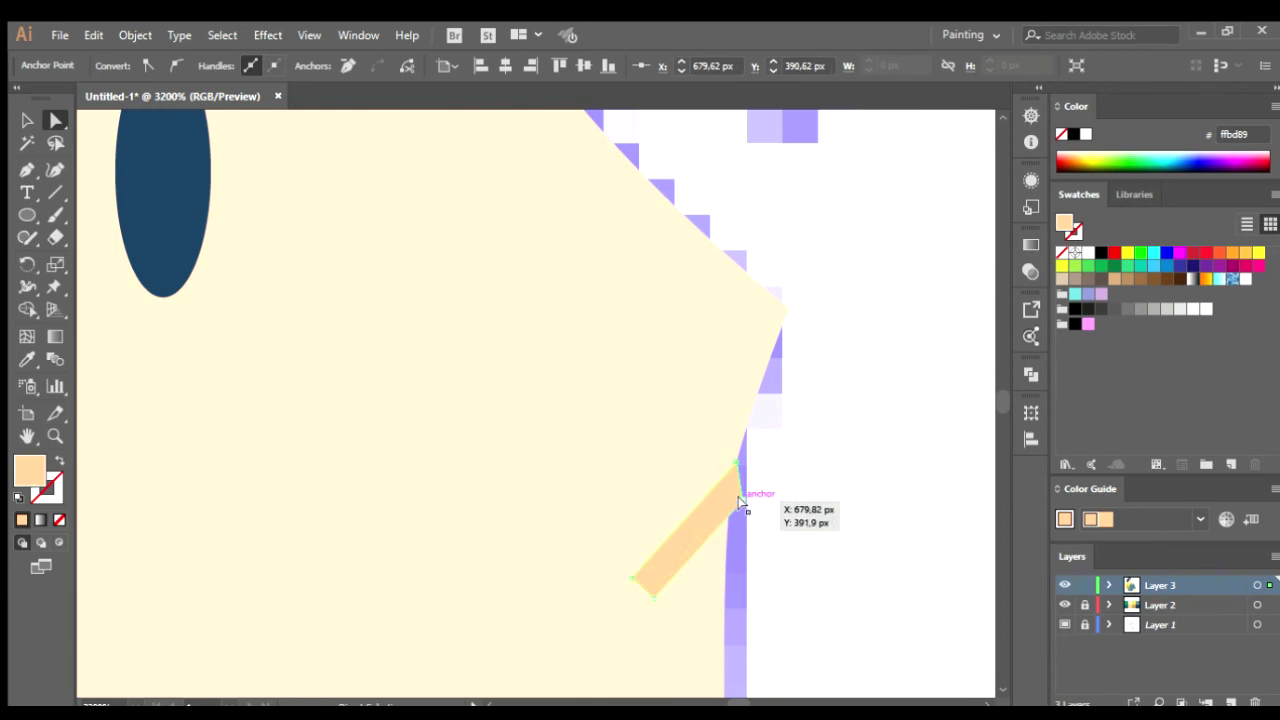
pyautogui.moveTo(706, 517); pyautogui.dragTo(720, 506)
pyautogui.click(843, 472)
# - Extend the peach nose line's lower end slightly along its direction
pyautogui.scroll(-7, 860, 495)
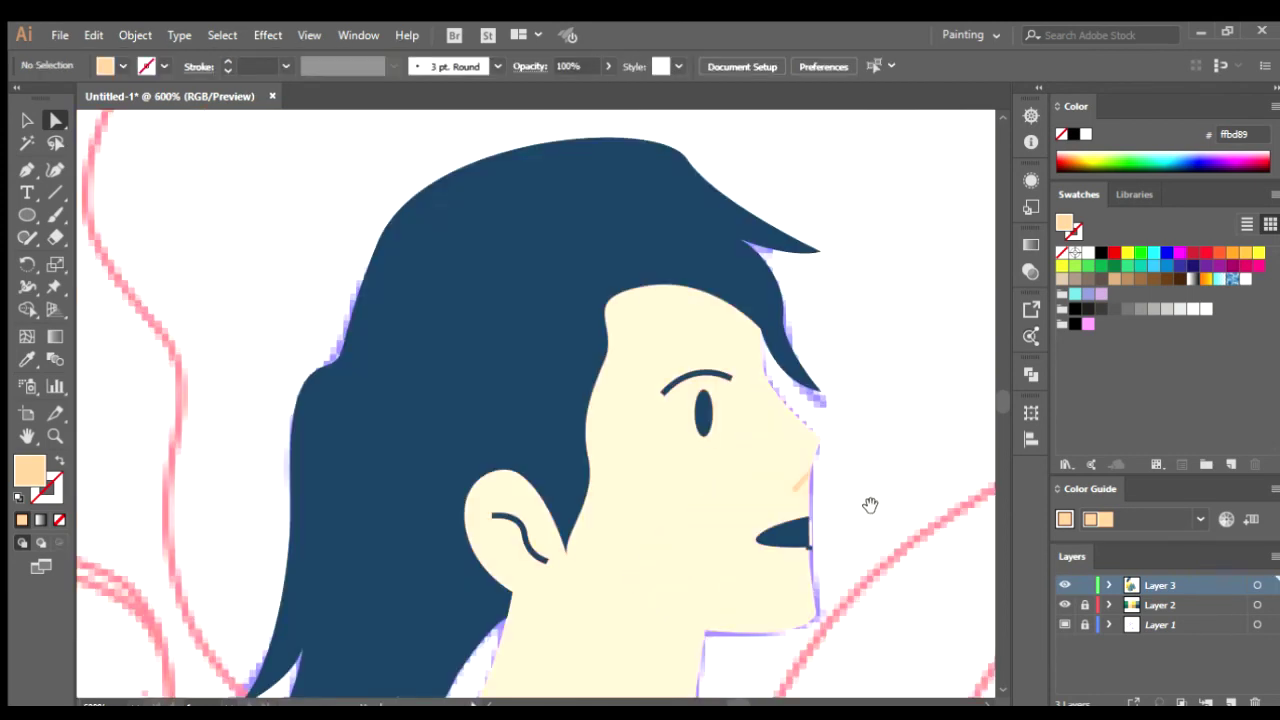
pyautogui.scroll(6, 675, 482)
pyautogui.click(614, 462)
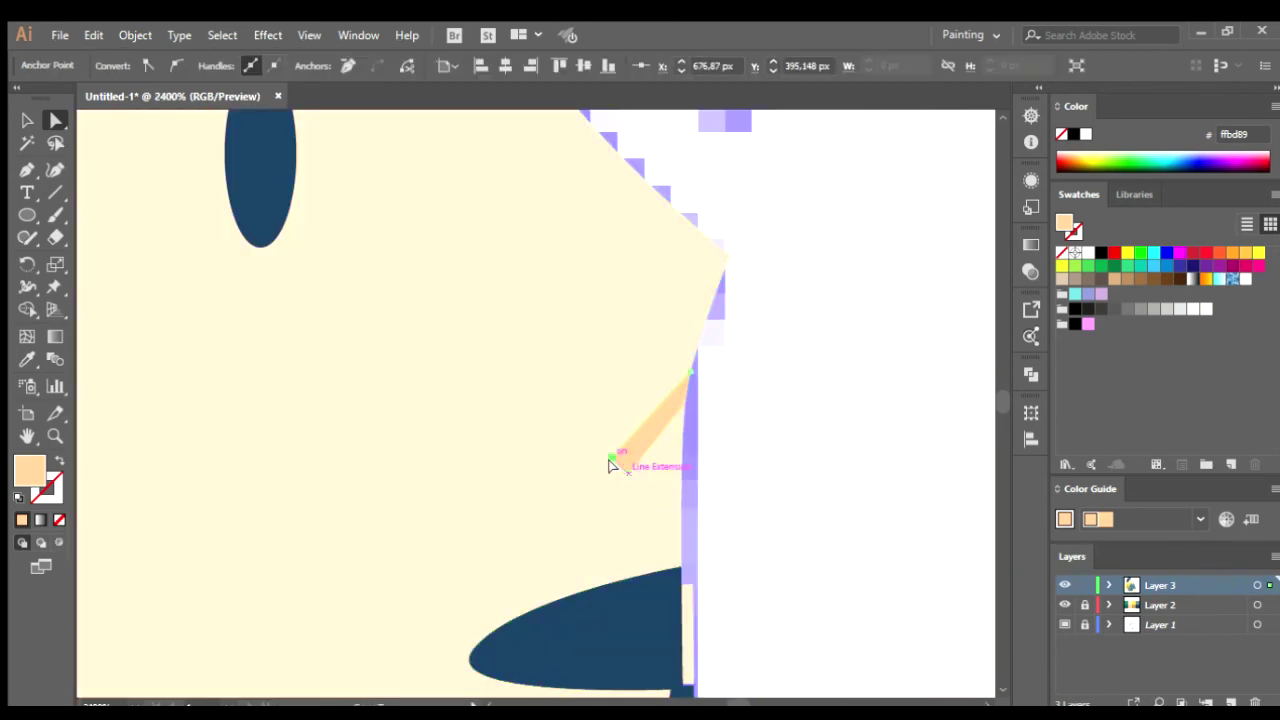
pyautogui.moveTo(618, 473); pyautogui.dragTo(620, 471)
pyautogui.click(829, 429)
# - Delete the dark and cream slivers at the tip of the mouth
pyautogui.scroll(-4, 729, 466)
pyautogui.scroll(-2, 697, 429)
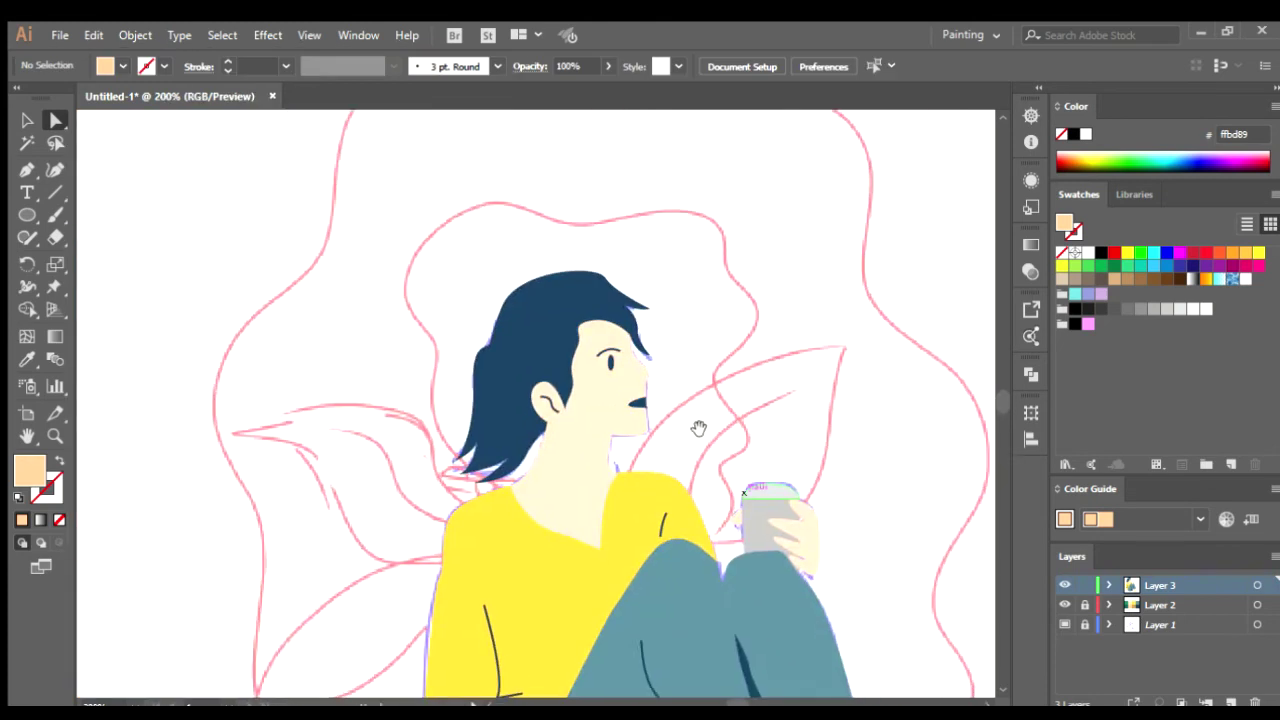
pyautogui.scroll(3, 666, 435)
pyautogui.scroll(1, 591, 416)
pyautogui.click(460, 404)
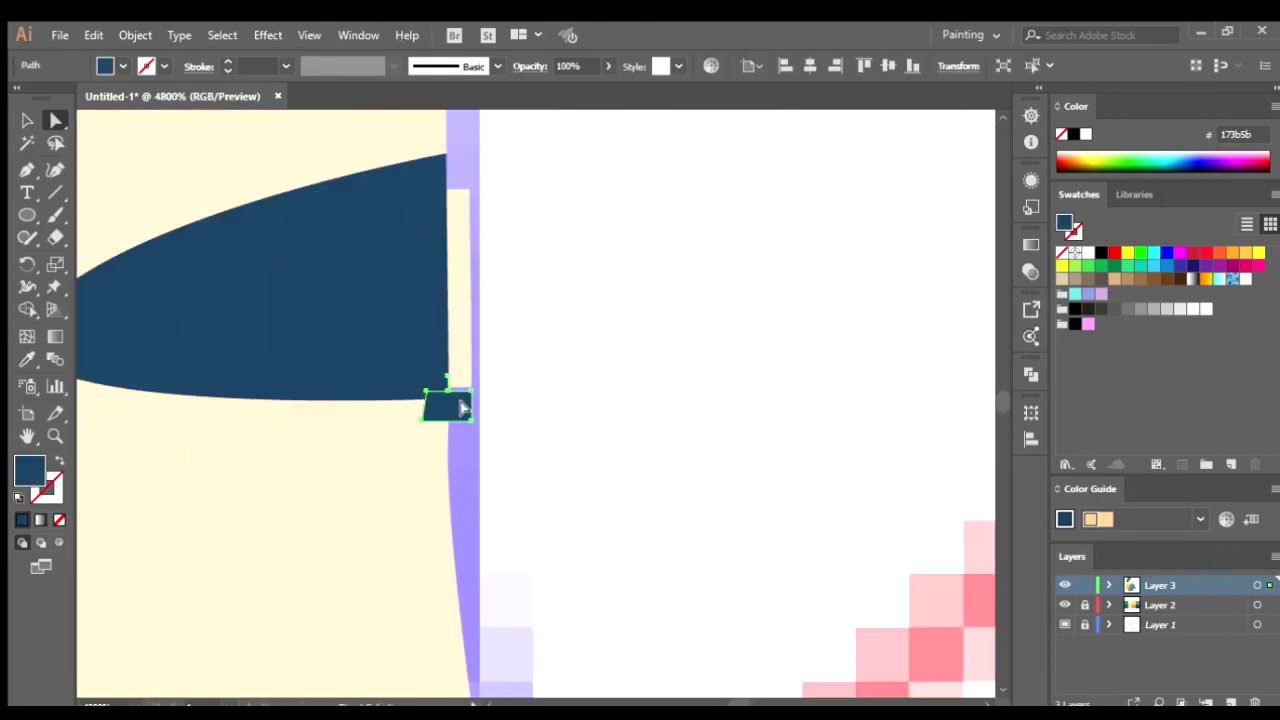
pyautogui.press('Delete')
pyautogui.click(455, 300)
pyautogui.press('Delete')
# - Zoom and pan over the hair and yellow sweater to check for remaining stray bits
pyautogui.scroll(-5, 590, 345)
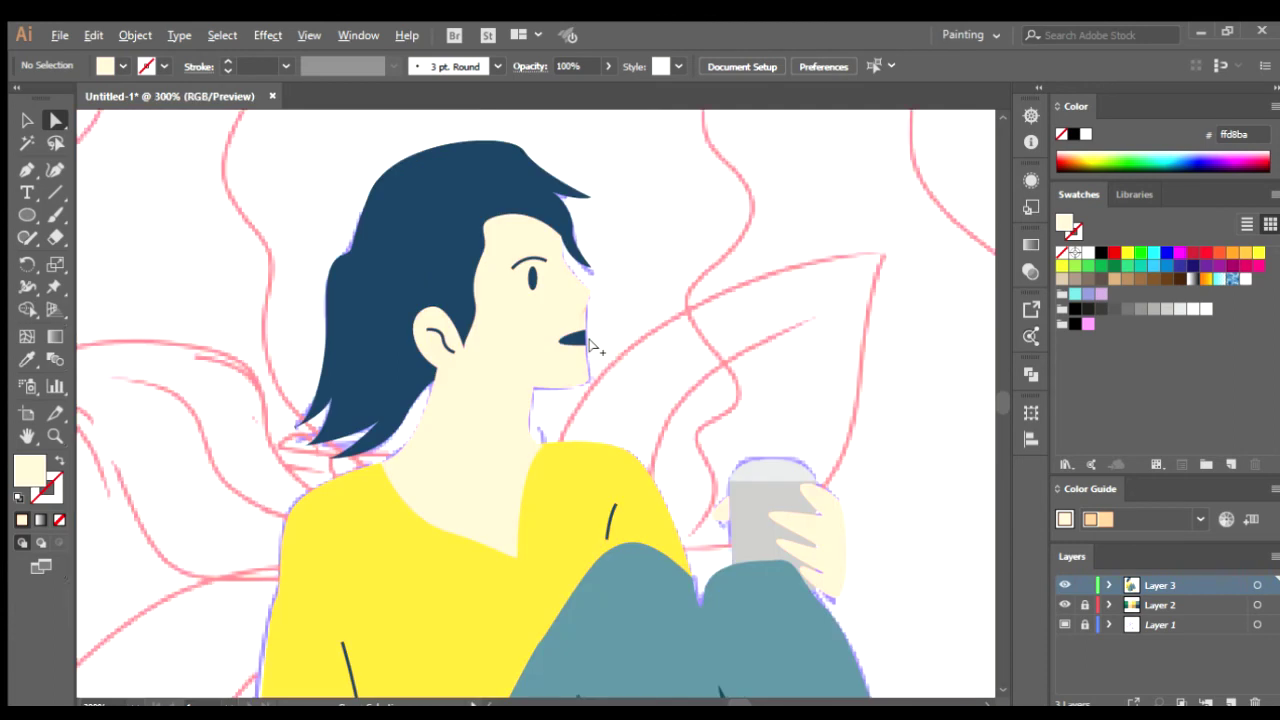
pyautogui.scroll(-1, 630, 320)
pyautogui.scroll(-1, 775, 380)
pyautogui.scroll(4, 800, 365)
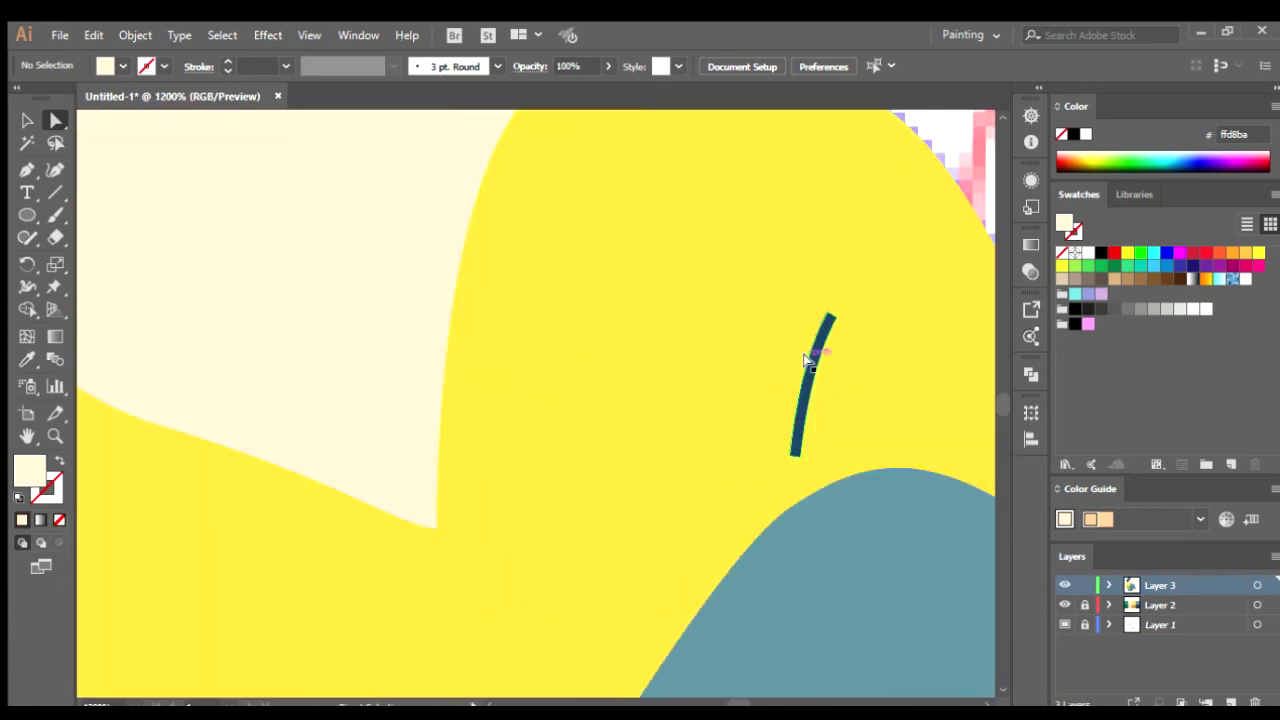
pyautogui.scroll(-1, 663, 389)
pyautogui.scroll(-4, 528, 456)
pyautogui.scroll(2, 528, 456)
pyautogui.click(690, 354)
pyautogui.hotkey('ctrl', 'shift', 'a')
pyautogui.scroll(-2, 830, 306)
pyautogui.moveTo(830, 306); pyautogui.dragTo(690, 288)
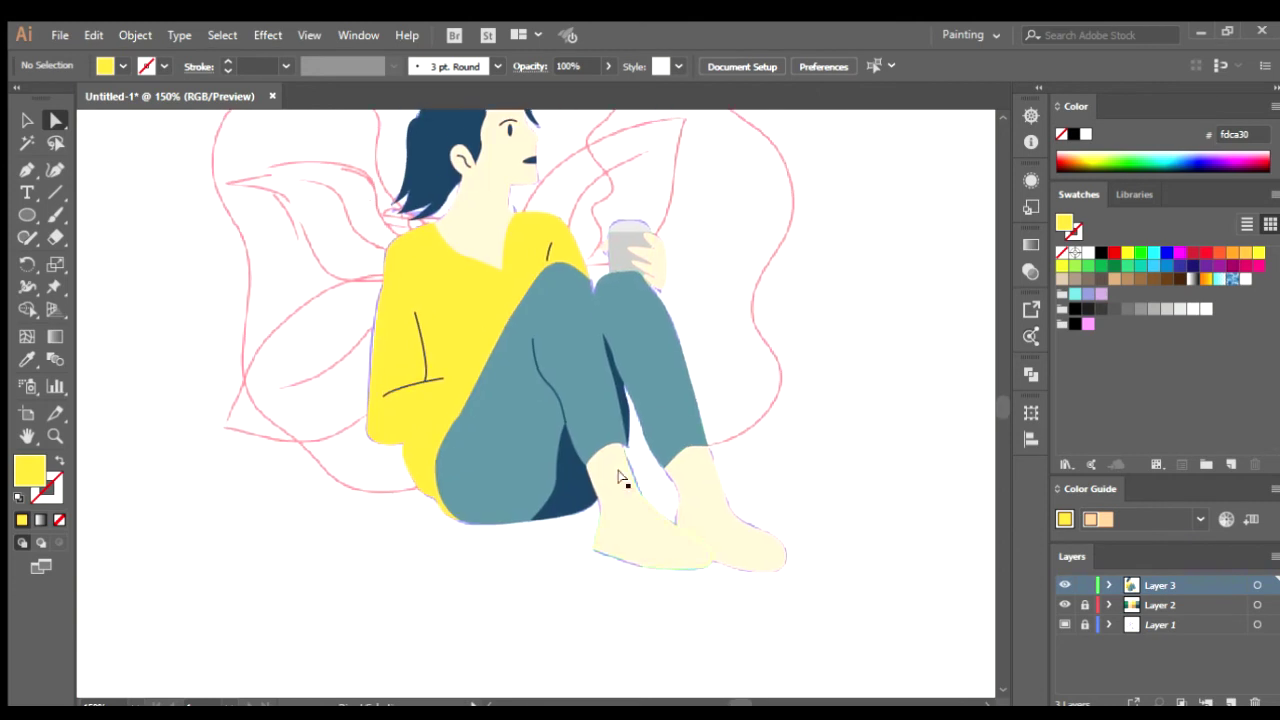
pyautogui.scroll(5, 545, 404)
pyautogui.scroll(-2, 843, 491)
pyautogui.scroll(-1, 606, 597)
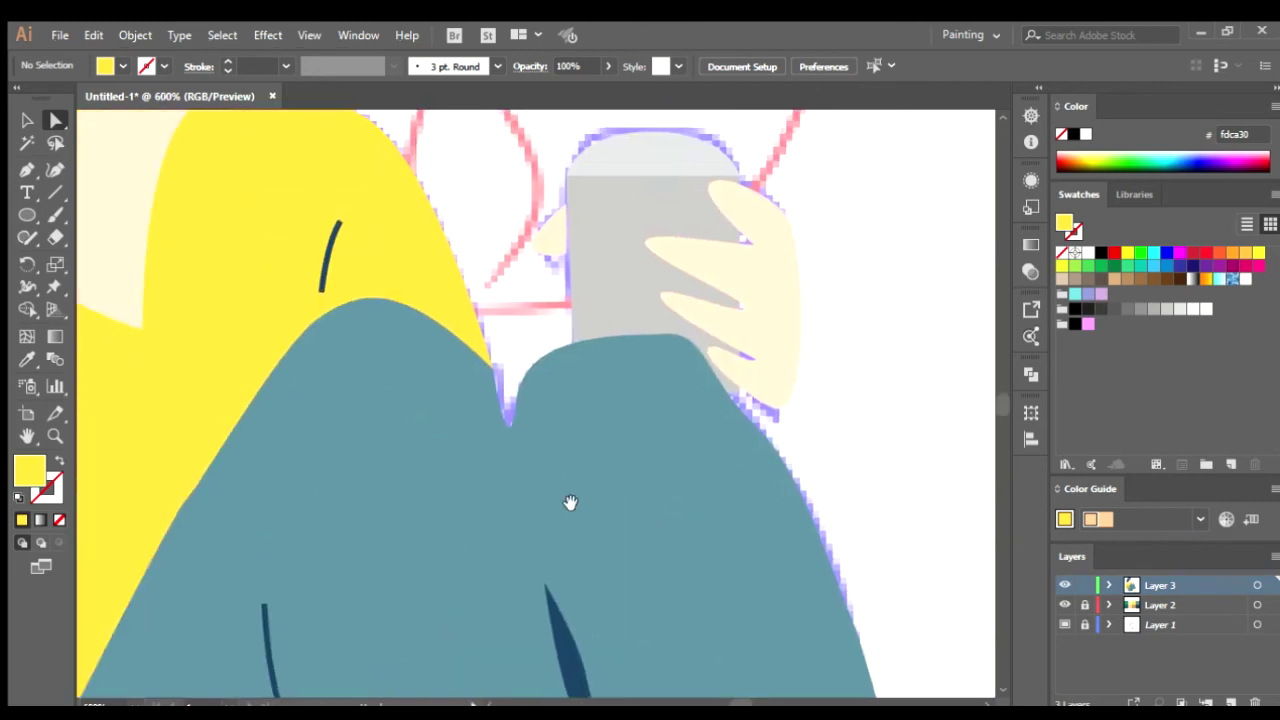
pyautogui.scroll(-4, 570, 502)
pyautogui.scroll(-1, 426, 463)
pyautogui.scroll(-1, 637, 512)
pyautogui.scroll(-1, 531, 393)
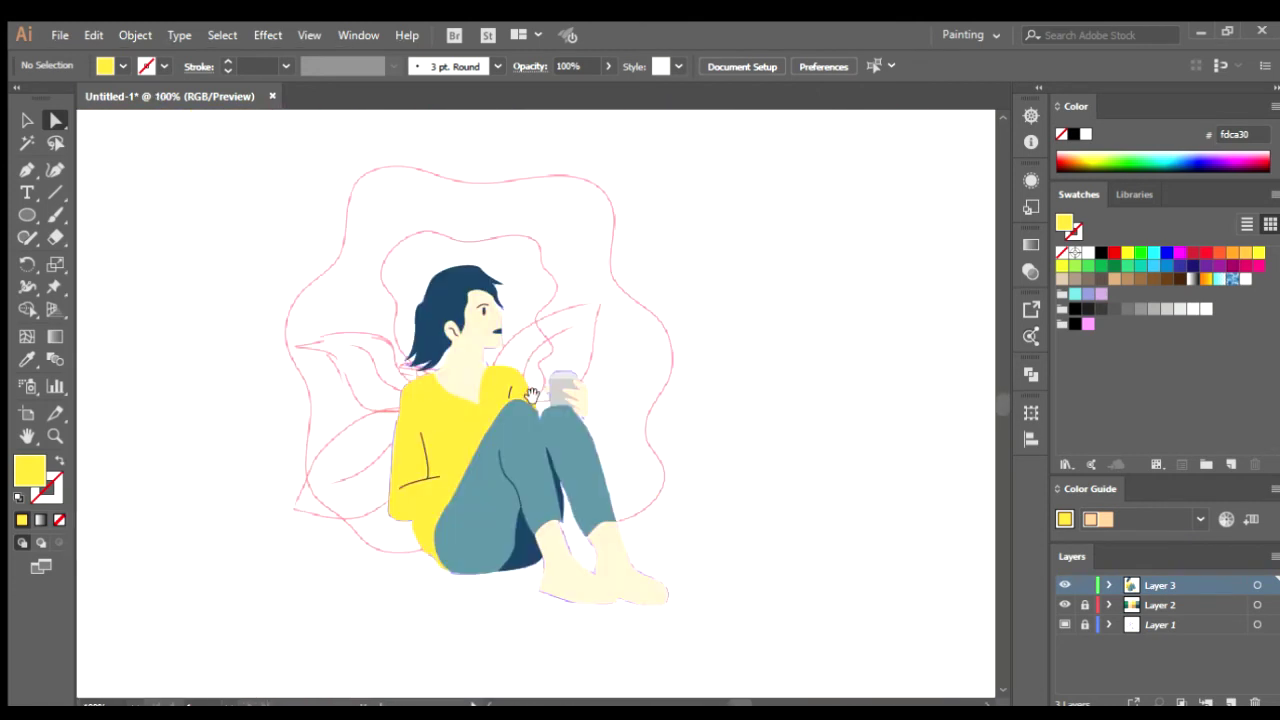
pyautogui.scroll(3, 500, 378)
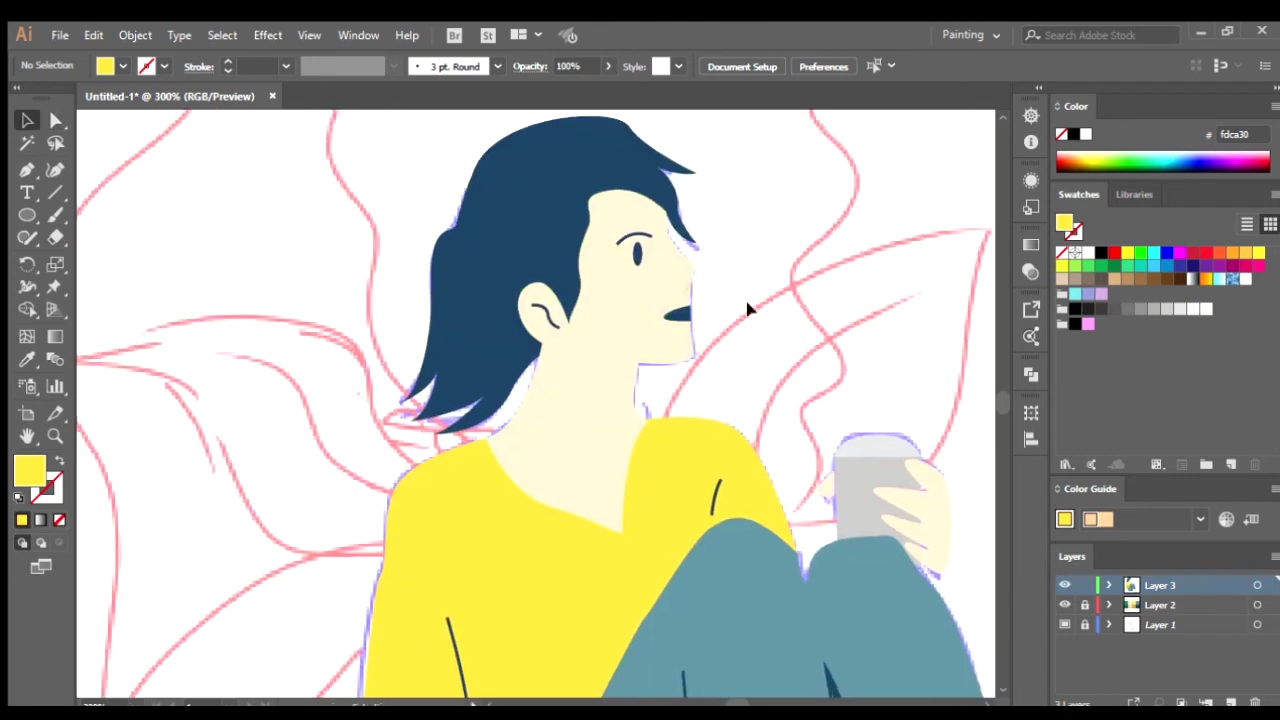
pyautogui.scroll(2, 600, 260)
# - Draw a closed triangle across the neck below the chin and fill it with the palette peach
pyautogui.press('p')
pyautogui.click(701, 398)
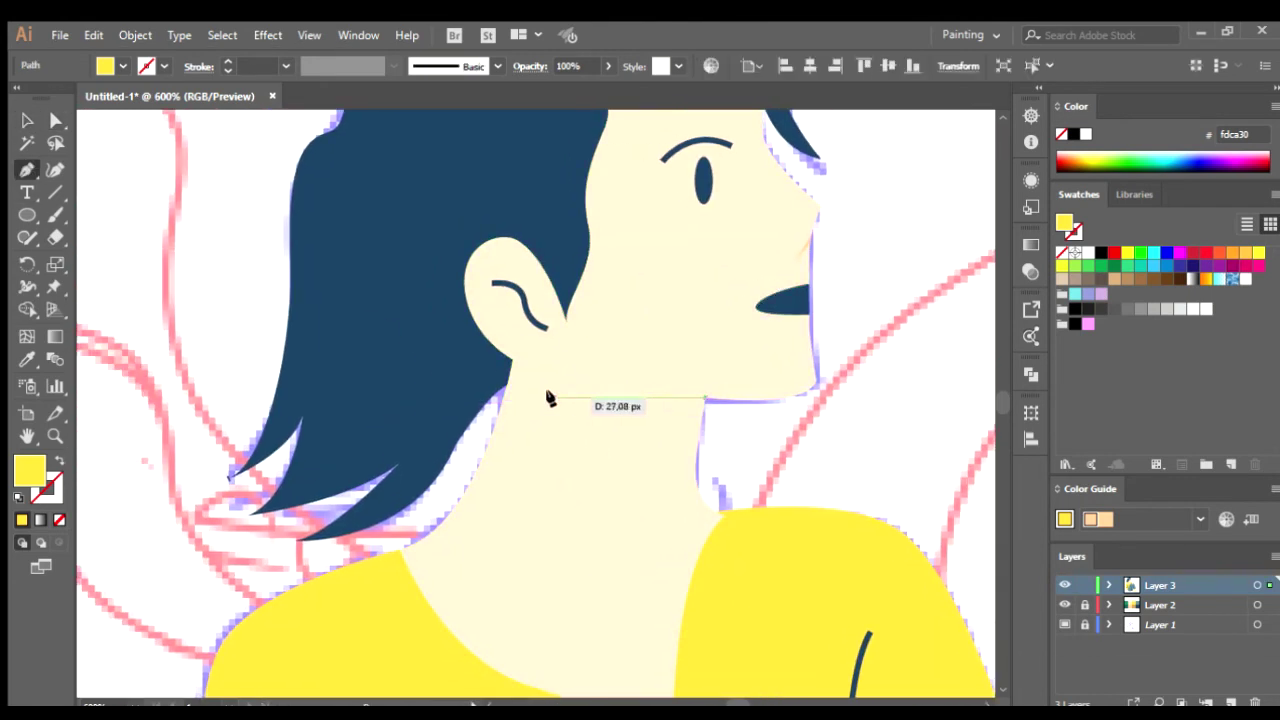
pyautogui.click(535, 388)
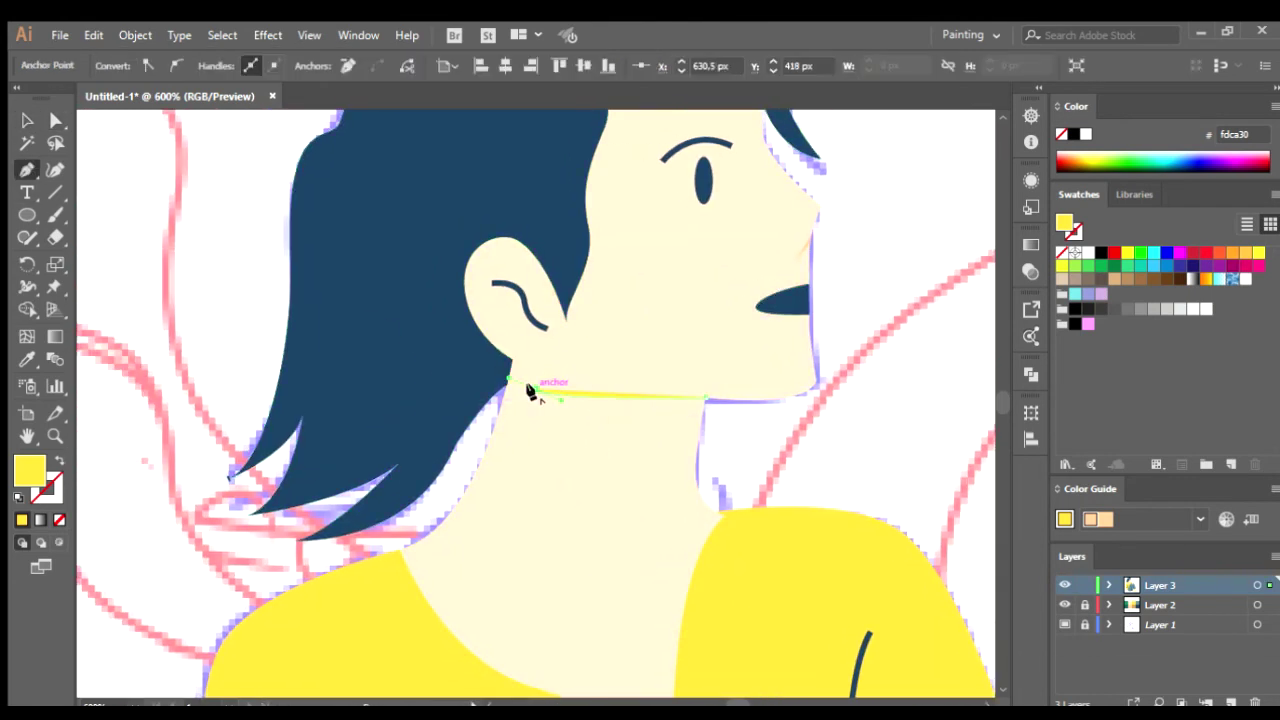
pyautogui.click(697, 457)
pyautogui.click(700, 402)
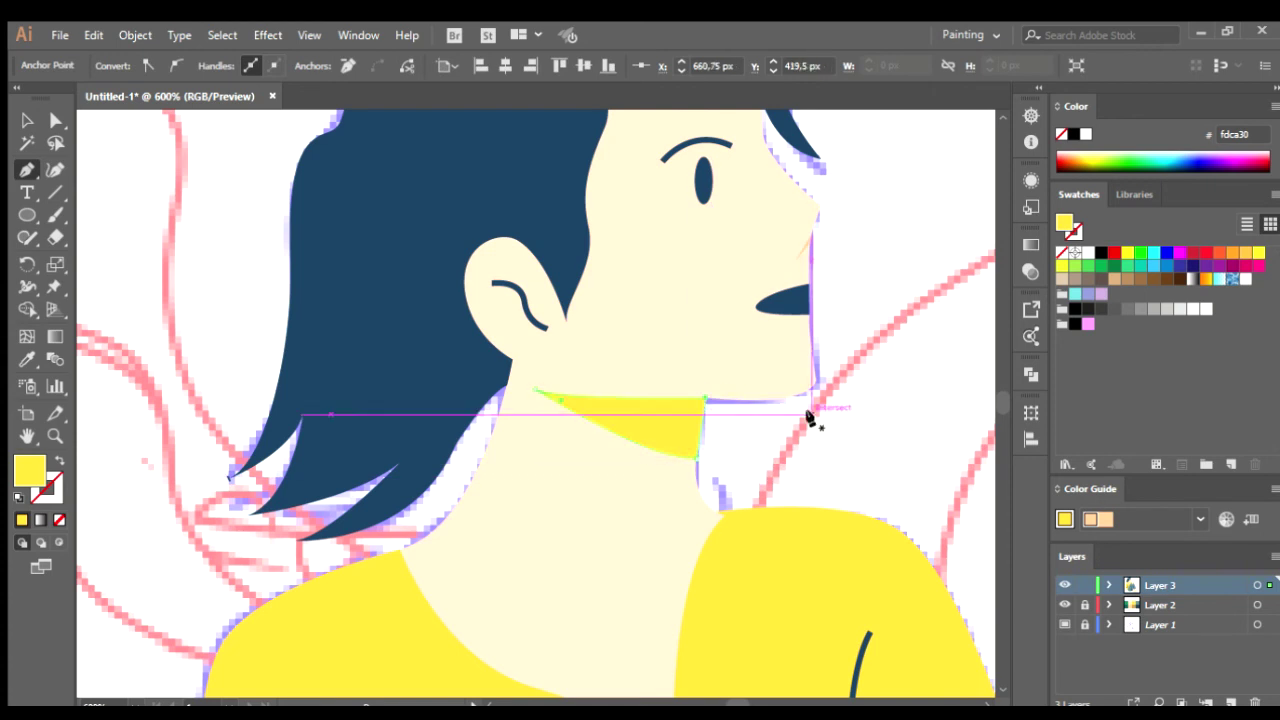
pyautogui.moveTo(809, 417); pyautogui.dragTo(670, 477)
pyautogui.press('i')
pyautogui.hotkey('ctrl', '1')
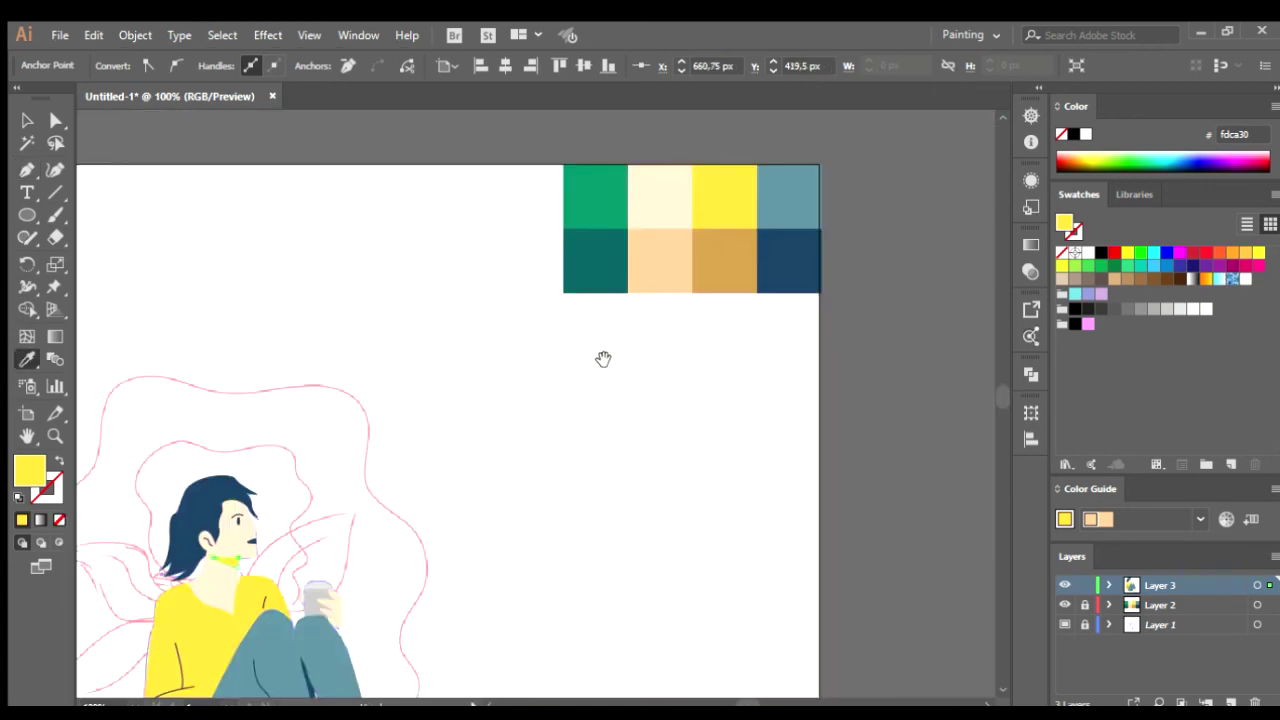
pyautogui.click(643, 260)
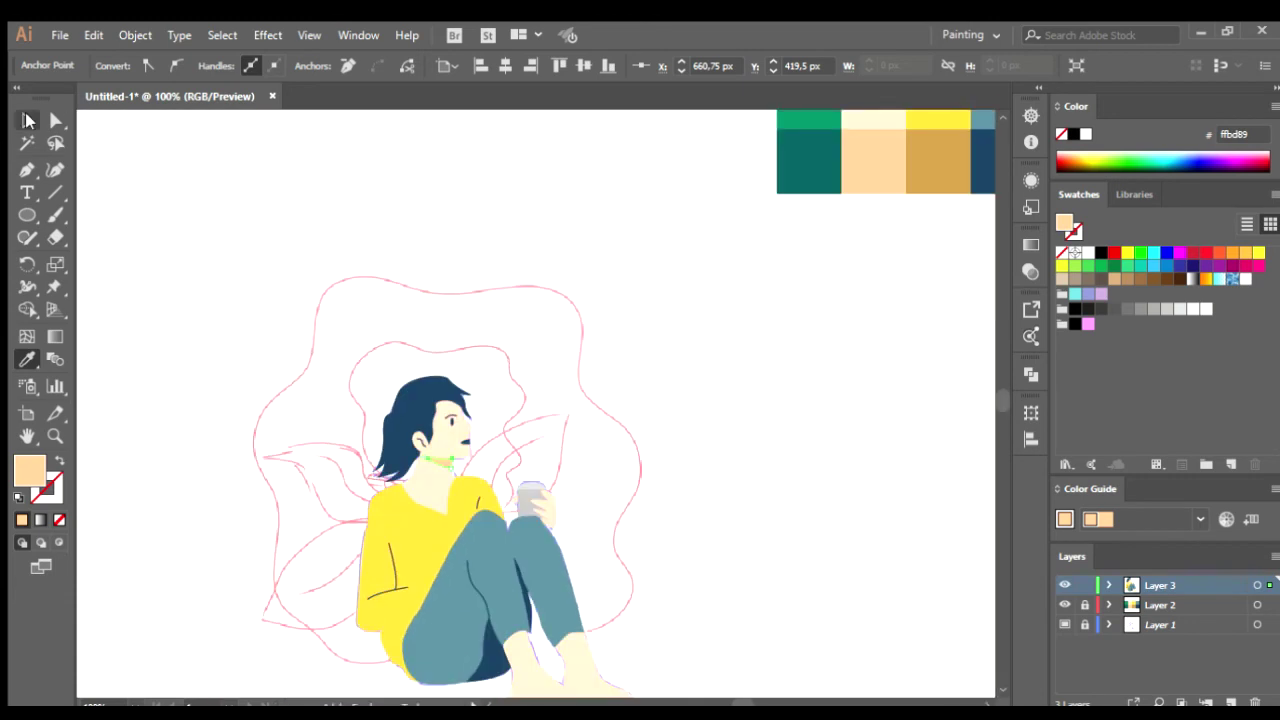
pyautogui.scroll(5, 717, 408)
pyautogui.scroll(-4, 738, 360)
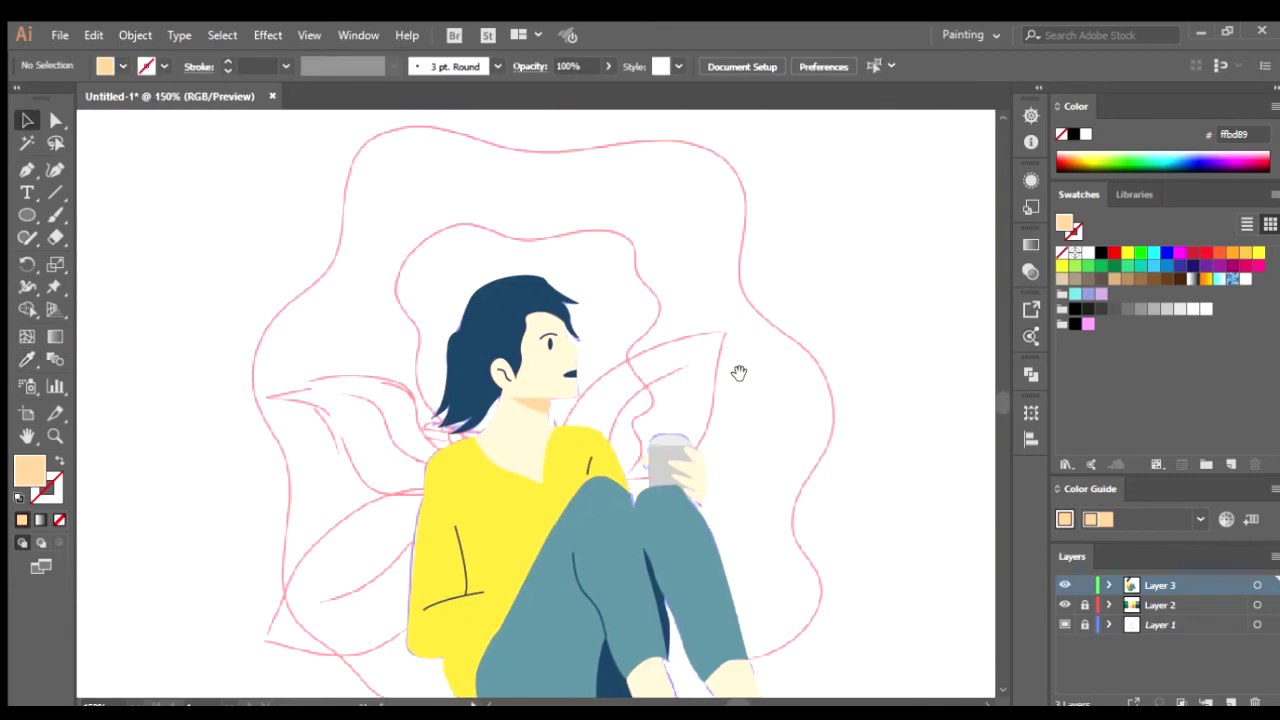
# - Recolour the curved line inside the ear with the sampled peach
pyautogui.scroll(3, 500, 372)
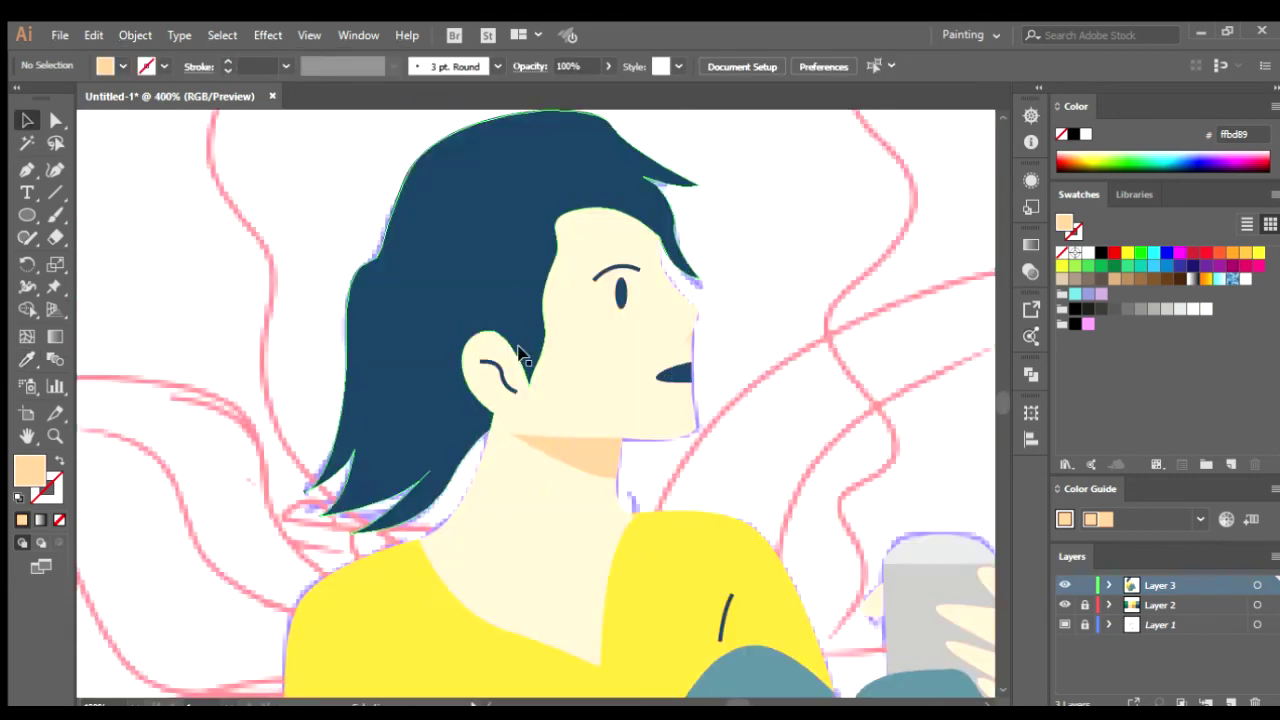
pyautogui.click(500, 376)
pyautogui.press('i')
pyautogui.click(572, 450)
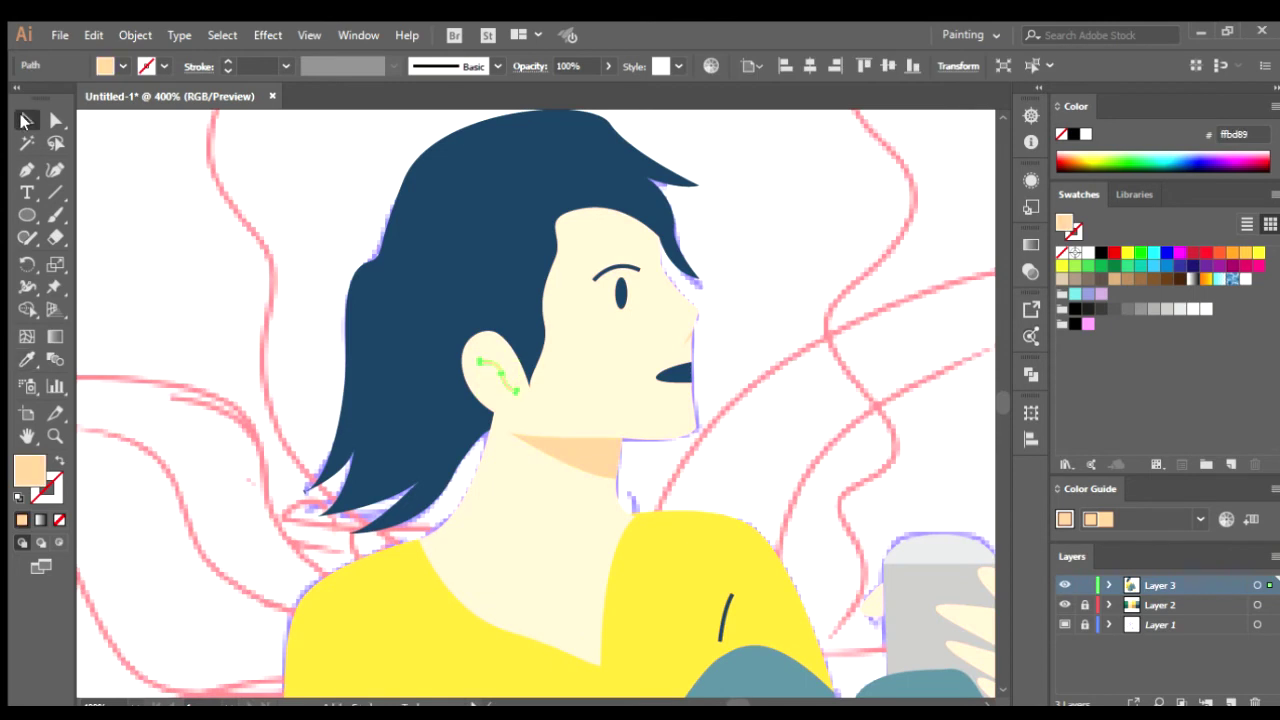
# - Enter the mouth group in isolation mode and select the mouth path
pyautogui.click(26, 120)
pyautogui.click(618, 384)
pyautogui.doubleClick(620, 385)
pyautogui.click(620, 385)
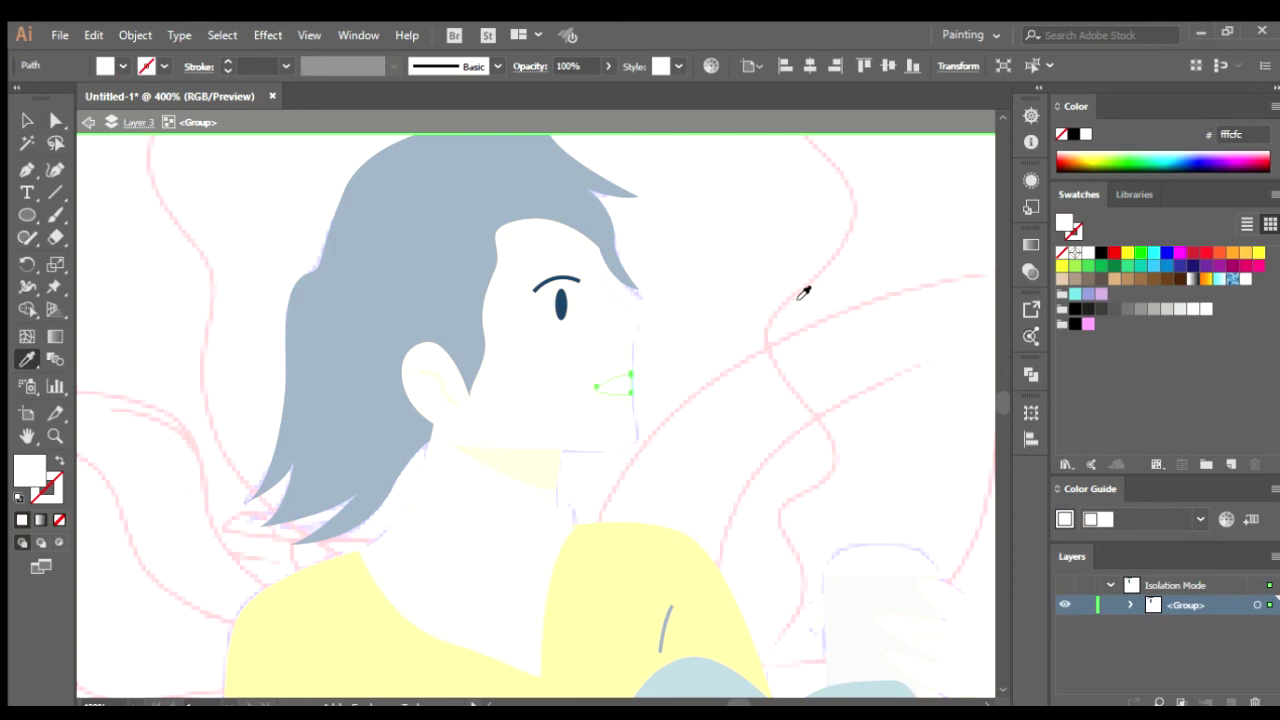
pyautogui.doubleClick(820, 270)
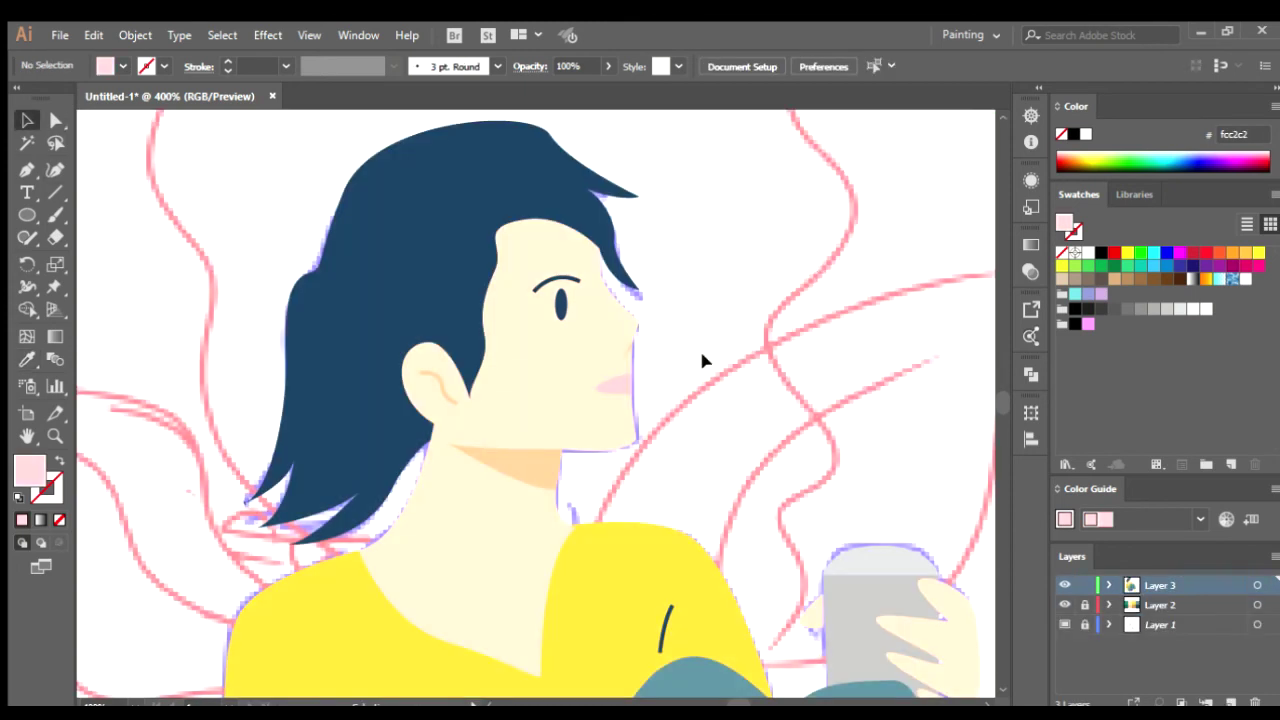
# - Give the mouth a slightly darker pink fill instead of dark blue, then exit the group
pyautogui.scroll(3, 611, 380)
pyautogui.click(611, 382)
pyautogui.doubleClick(611, 385)
pyautogui.click(611, 386)
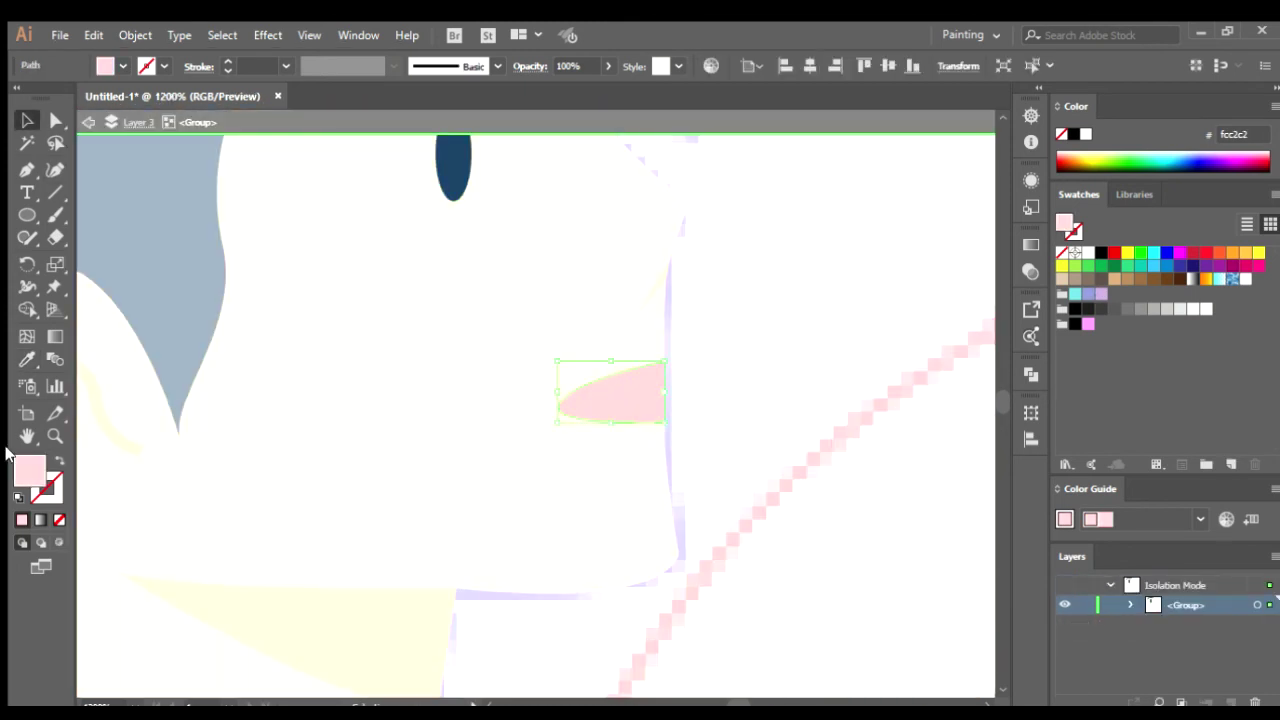
pyautogui.click(1057, 258)
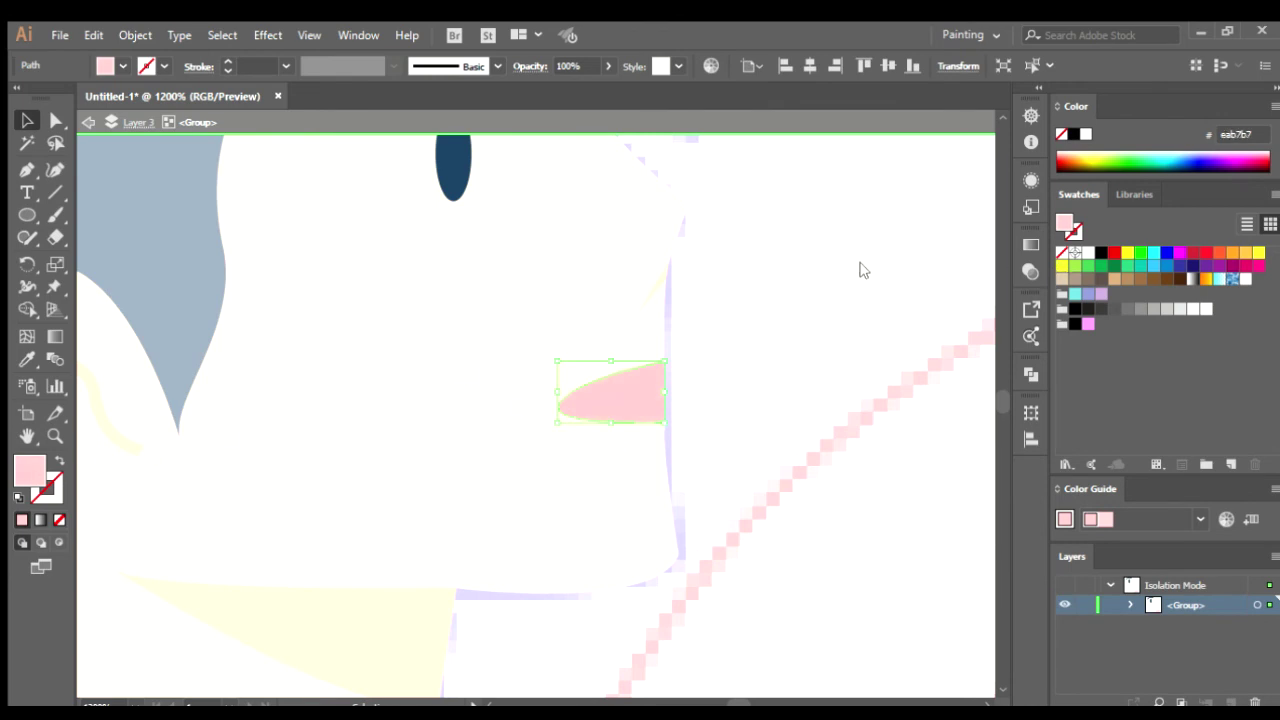
pyautogui.doubleClick(806, 320)
pyautogui.scroll(-4, 806, 320)
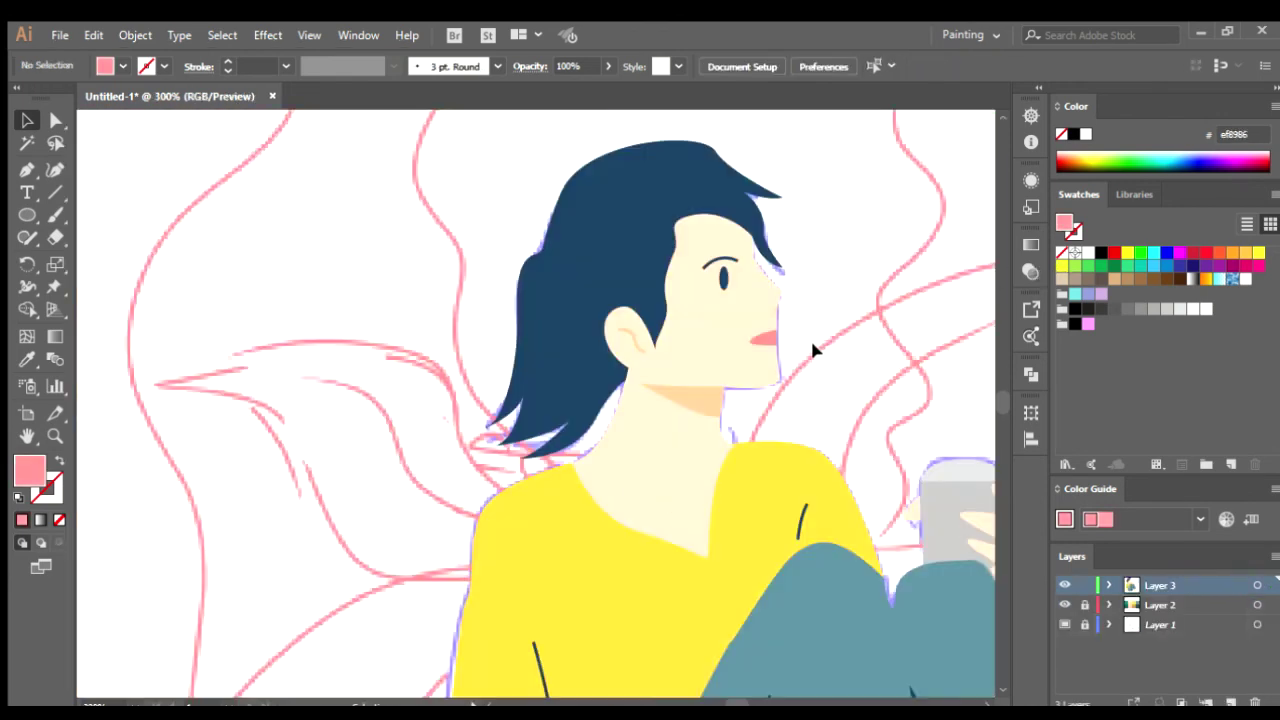
pyautogui.scroll(-3, 810, 337)
pyautogui.scroll(-2, 734, 403)
pyautogui.scroll(-2, 830, 343)
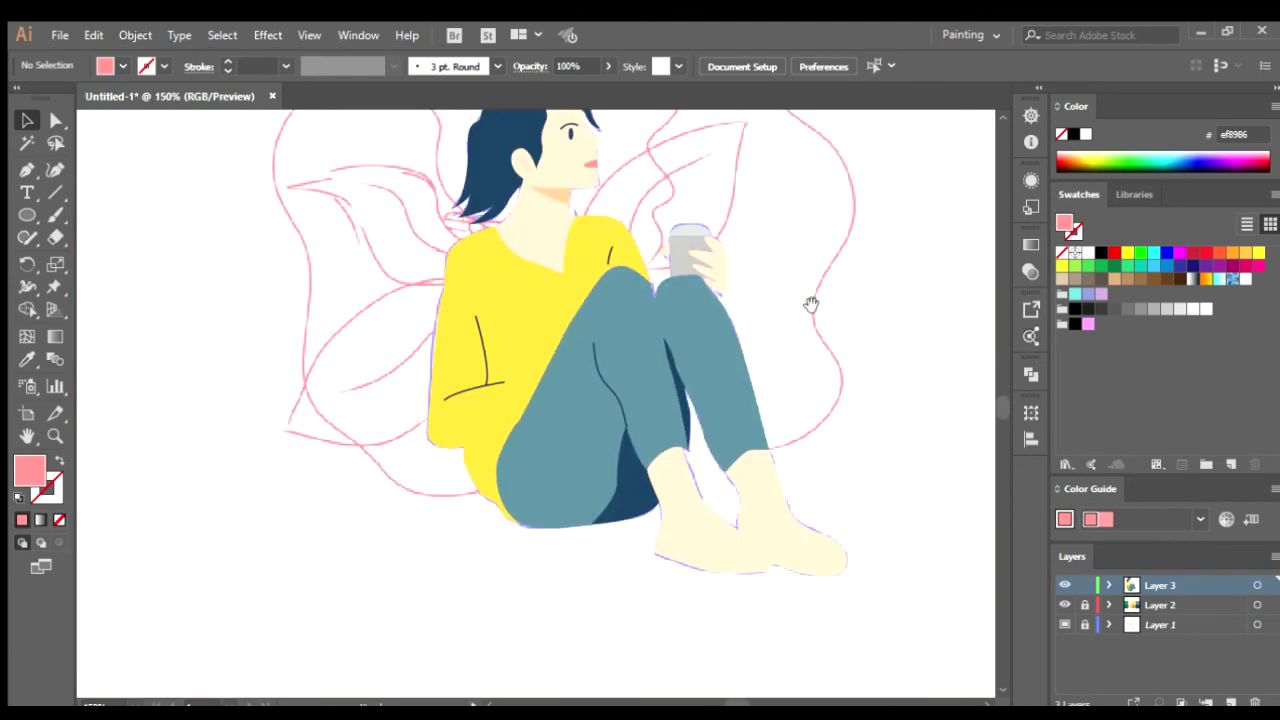
# - Hide Layer 1's pink sketch lines and check the yellow sweater
pyautogui.click(1064, 624)
pyautogui.moveTo(811, 365); pyautogui.dragTo(821, 393)
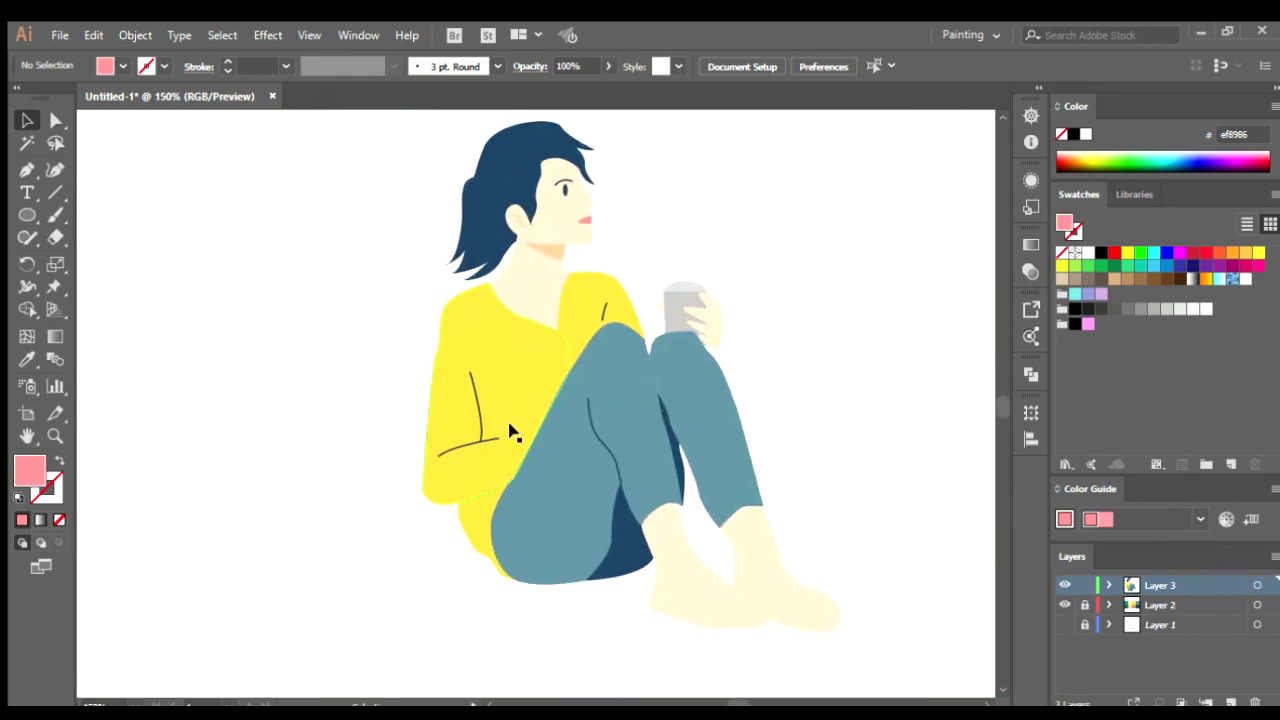
pyautogui.scroll(4, 420, 394)
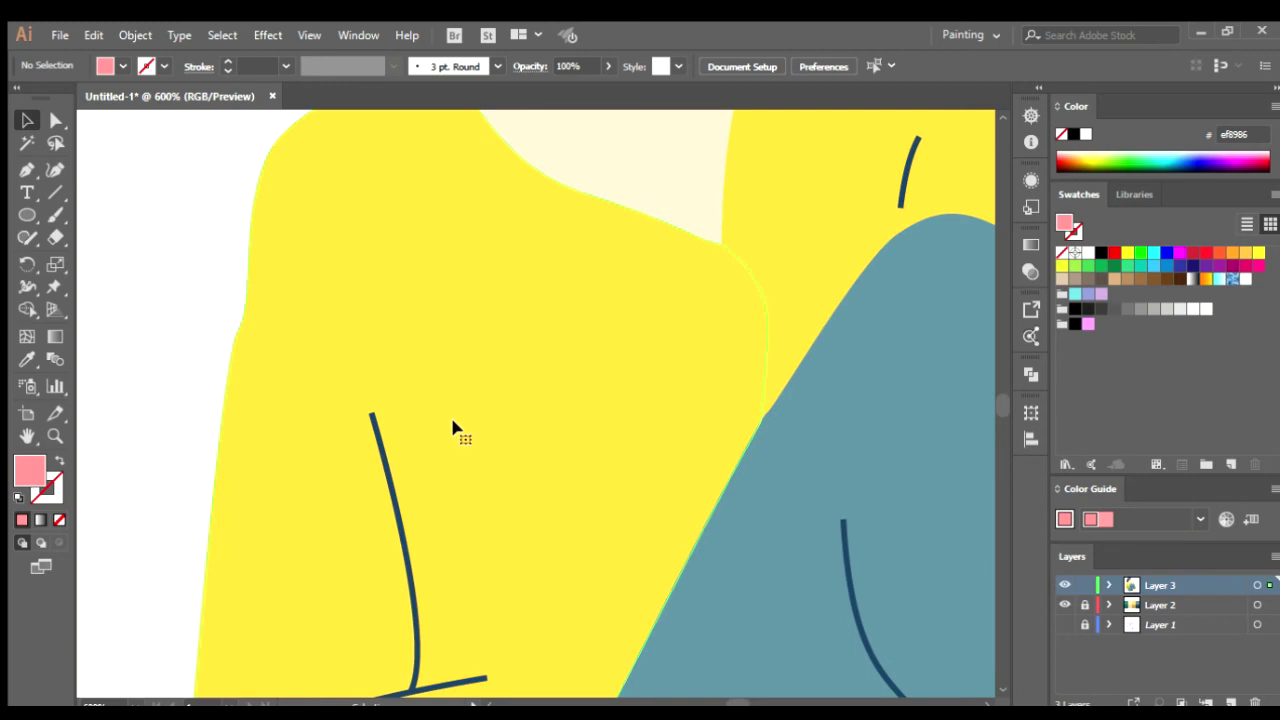
pyautogui.click(452, 428)
pyautogui.scroll(-5, 689, 380)
pyautogui.click(689, 380)
pyautogui.scroll(3, 686, 417)
pyautogui.scroll(-2, 750, 398)
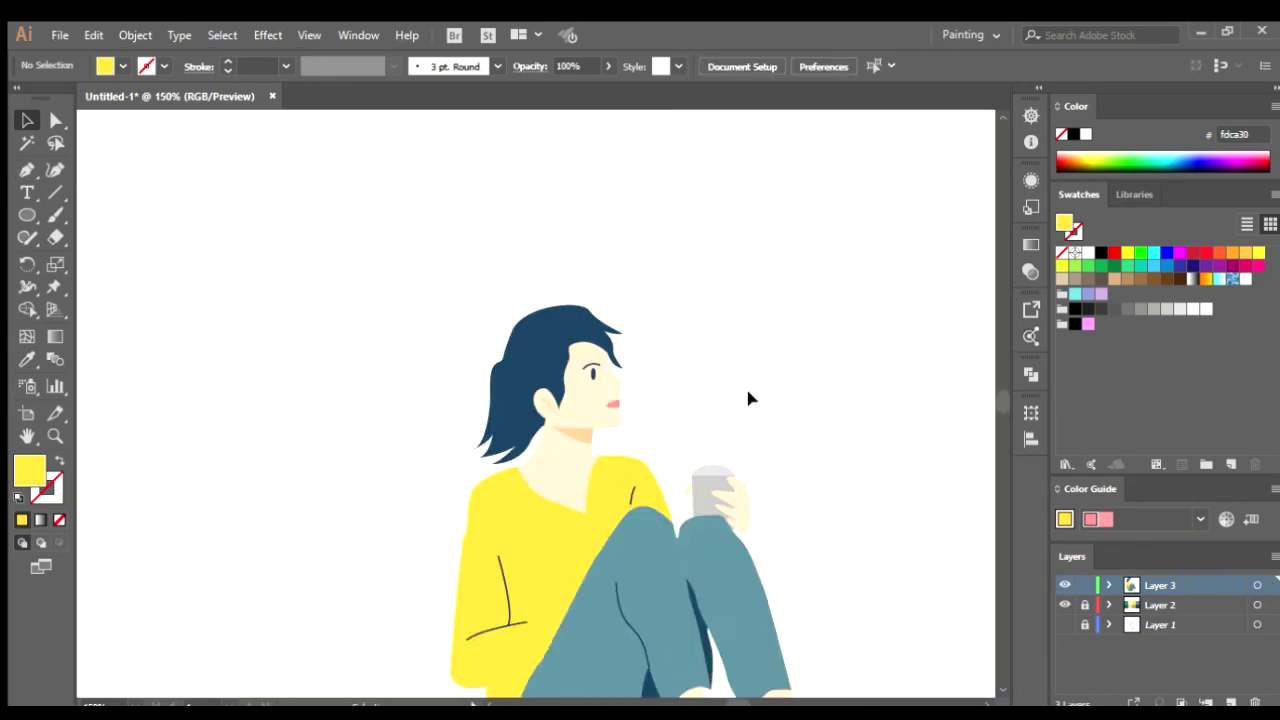
# - Sample the ochre swatch and draw a curved shadow sliver along the sleeve fold line
pyautogui.moveTo(750, 398); pyautogui.dragTo(420, 513)
pyautogui.press('i')
pyautogui.click(920, 222)
pyautogui.scroll(-5, 649, 428)
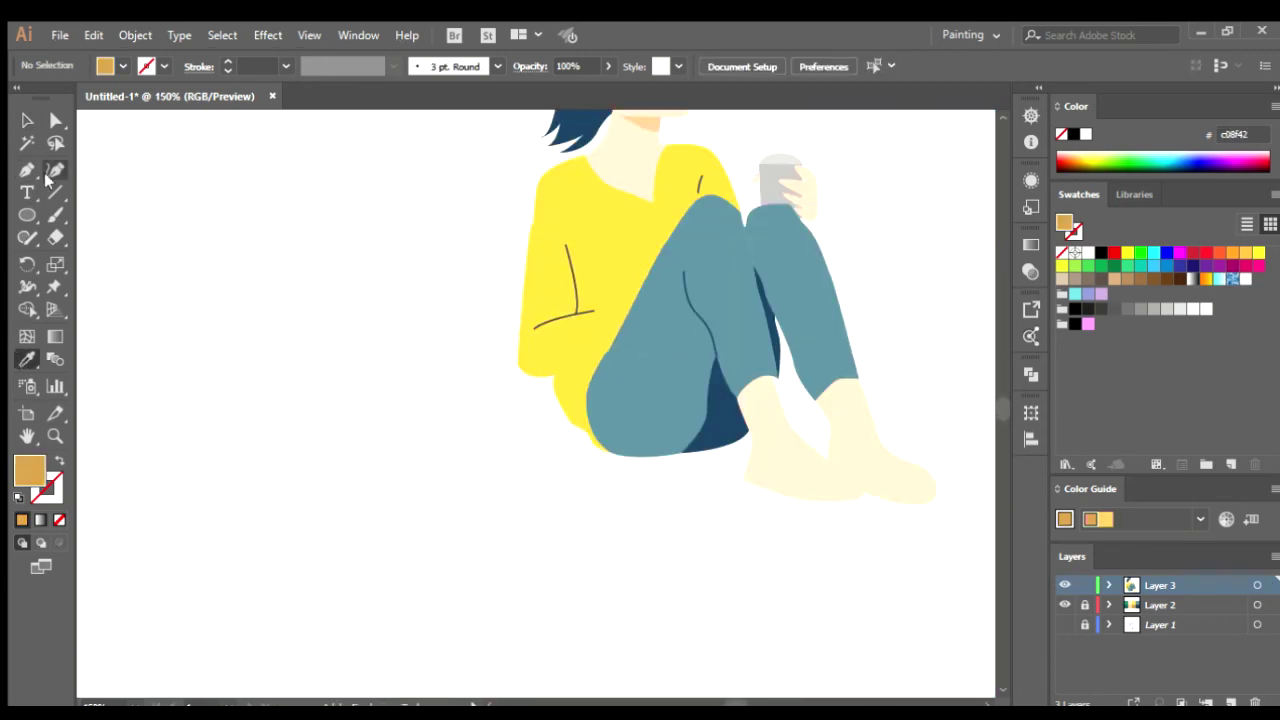
pyautogui.click(27, 170)
pyautogui.scroll(3, 571, 255)
pyautogui.scroll(2, 562, 278)
pyautogui.click(529, 244)
pyautogui.moveTo(613, 490)
pyautogui.mouseDown()
pyautogui.moveTo(589, 605)
pyautogui.moveTo(566, 393)
pyautogui.moveTo(531, 257)
pyautogui.mouseUp()
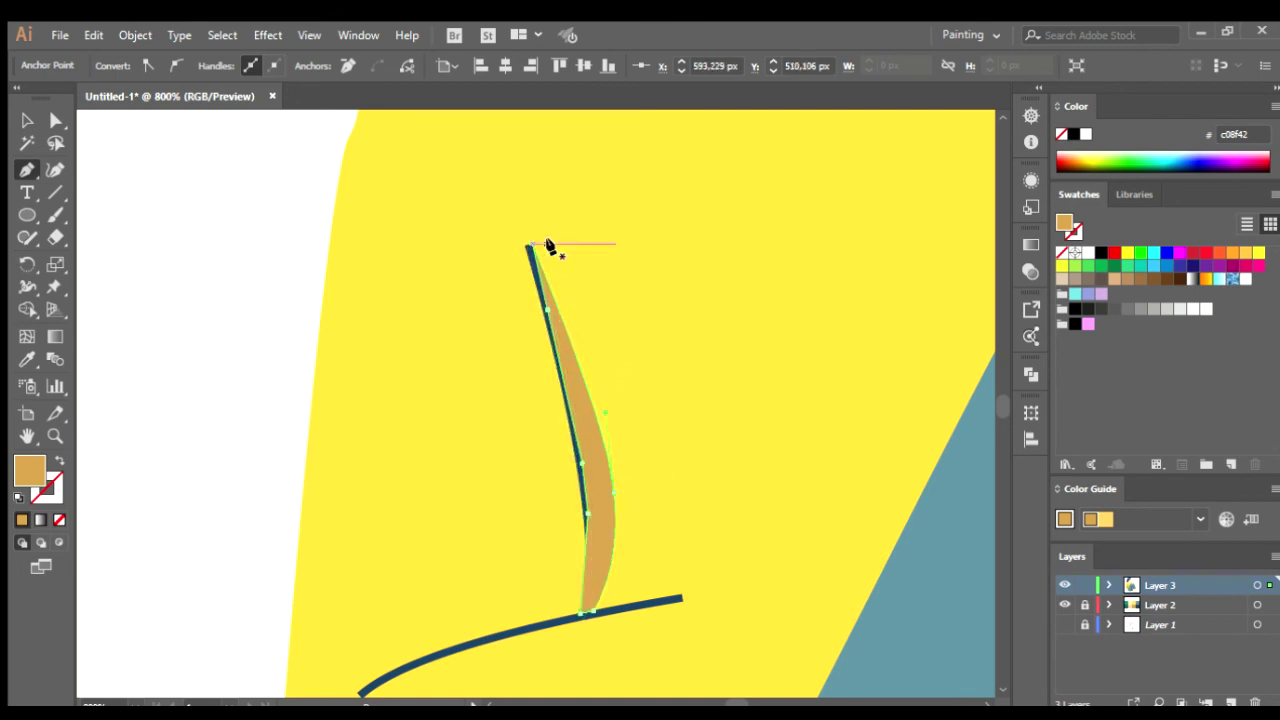
pyautogui.click(177, 280)
# - Reshape the ochre shadow's tip with Direct Selection so it meets the fold line
pyautogui.scroll(-3, 317, 250)
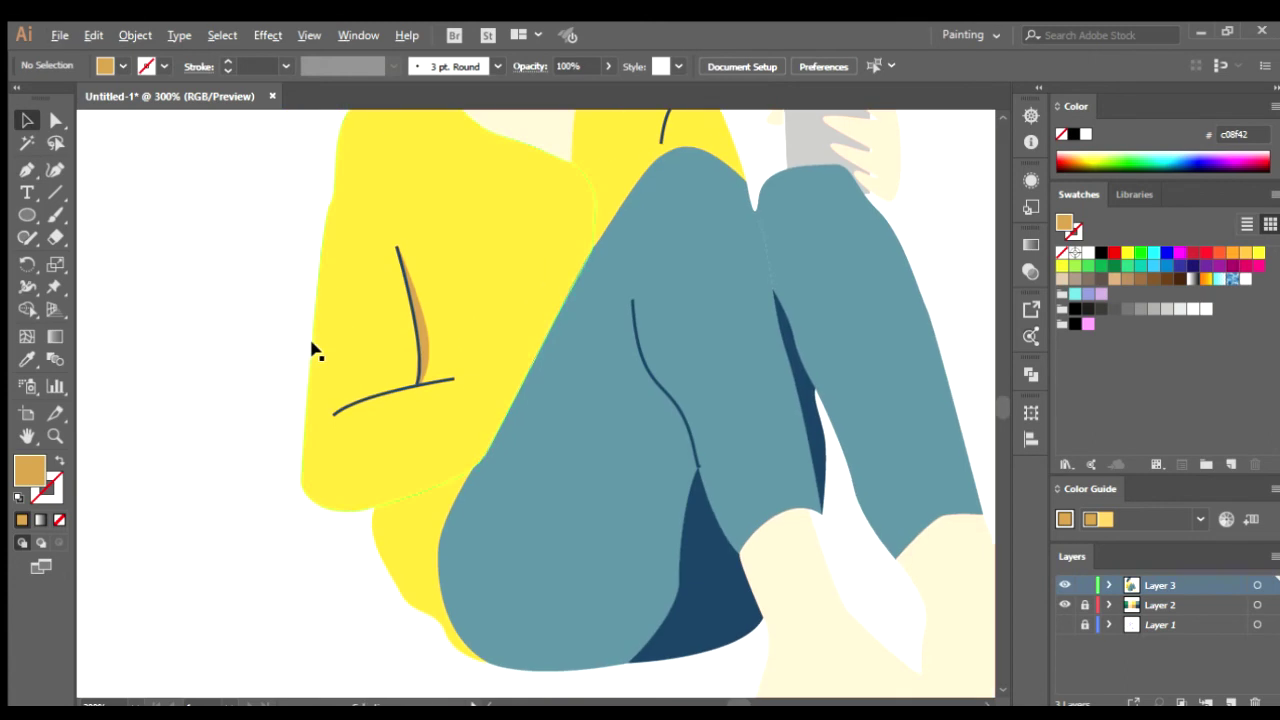
pyautogui.click(50, 118)
pyautogui.scroll(5, 443, 403)
pyautogui.click(608, 597)
pyautogui.scroll(-1, 608, 597)
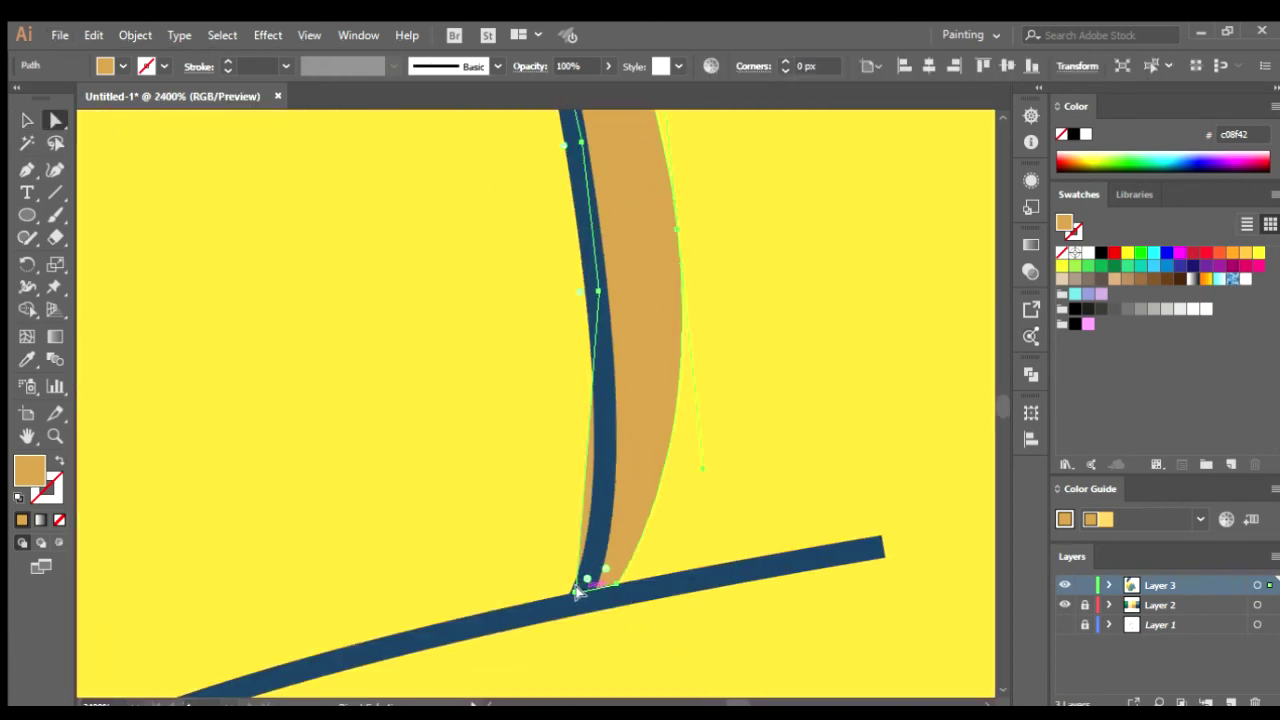
pyautogui.moveTo(594, 289); pyautogui.dragTo(600, 517)
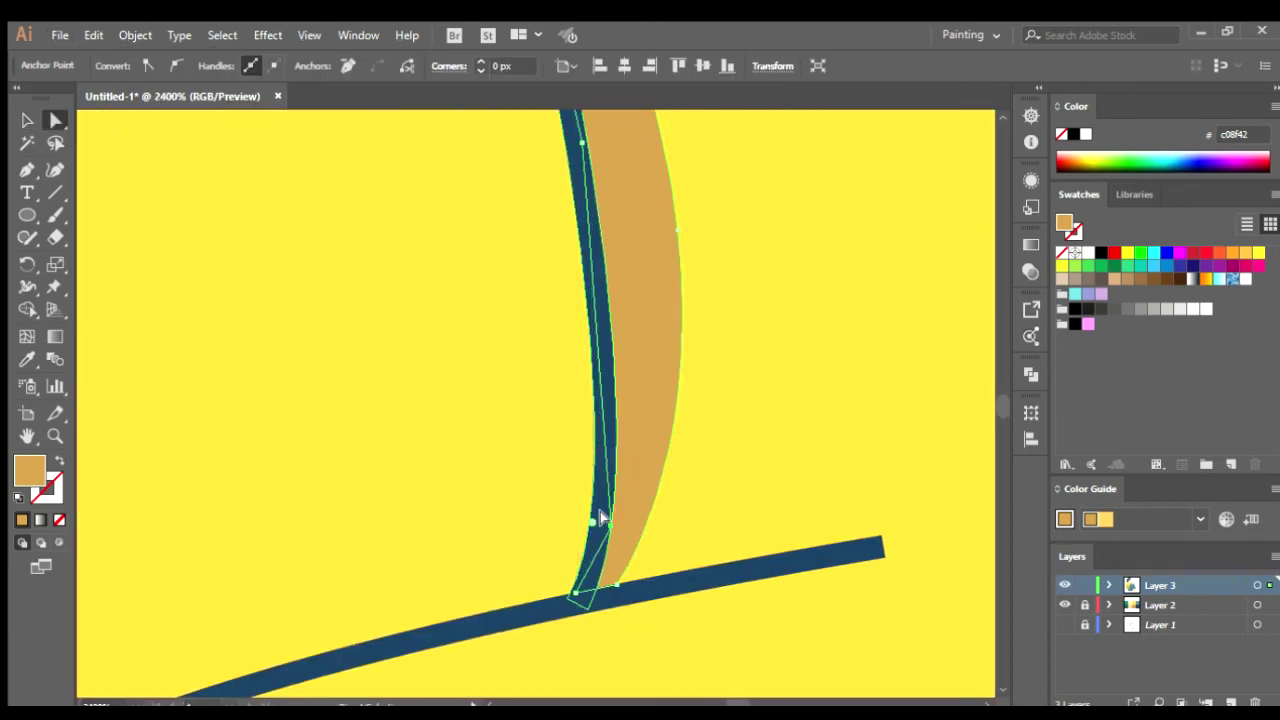
pyautogui.scroll(-5, 650, 474)
pyautogui.click(240, 451)
pyautogui.scroll(-3, 240, 451)
pyautogui.scroll(-3, 371, 457)
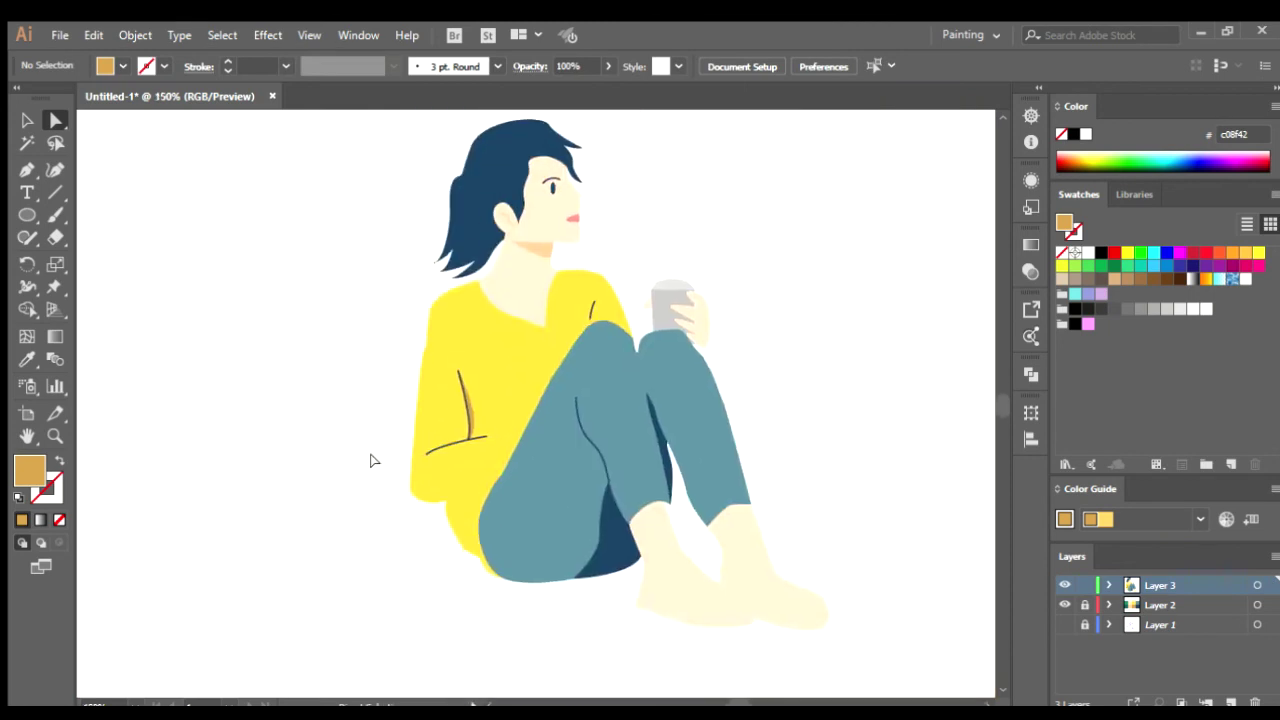
pyautogui.scroll(5, 349, 387)
pyautogui.click(28, 170)
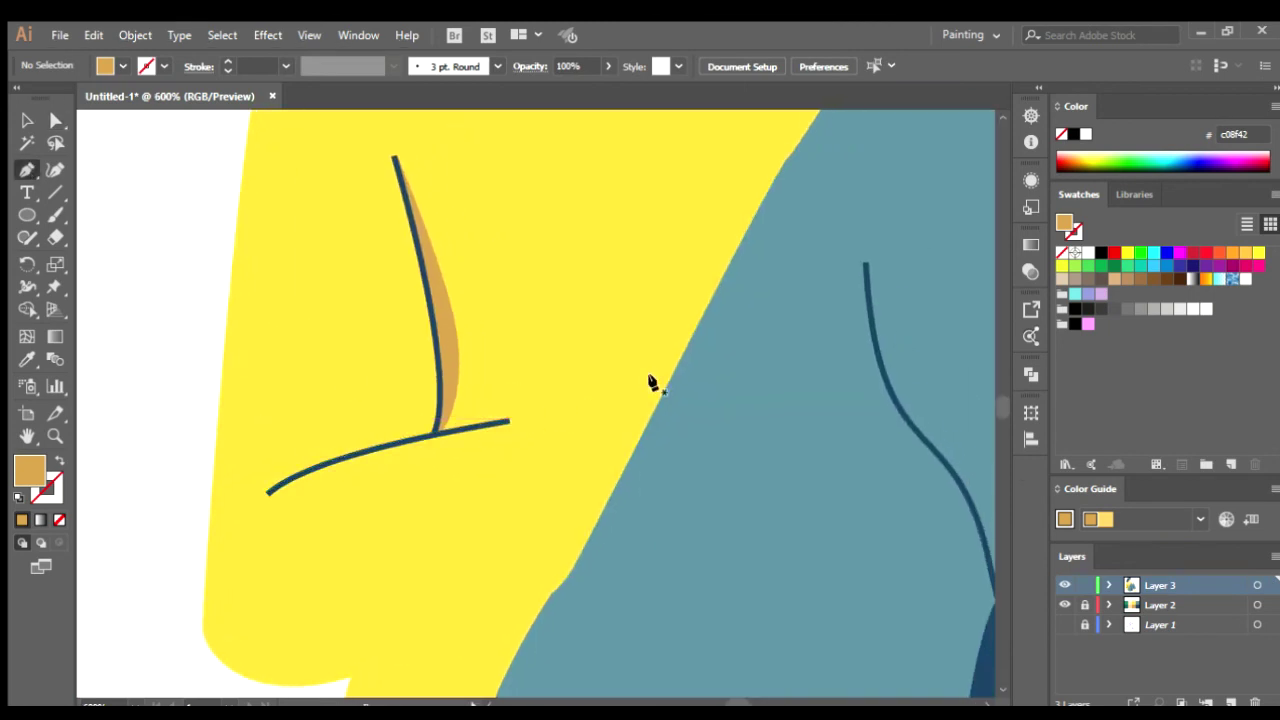
# - Extend the lower sleeve fold line toward the leg and add an ochre shadow along it
pyautogui.click(507, 425)
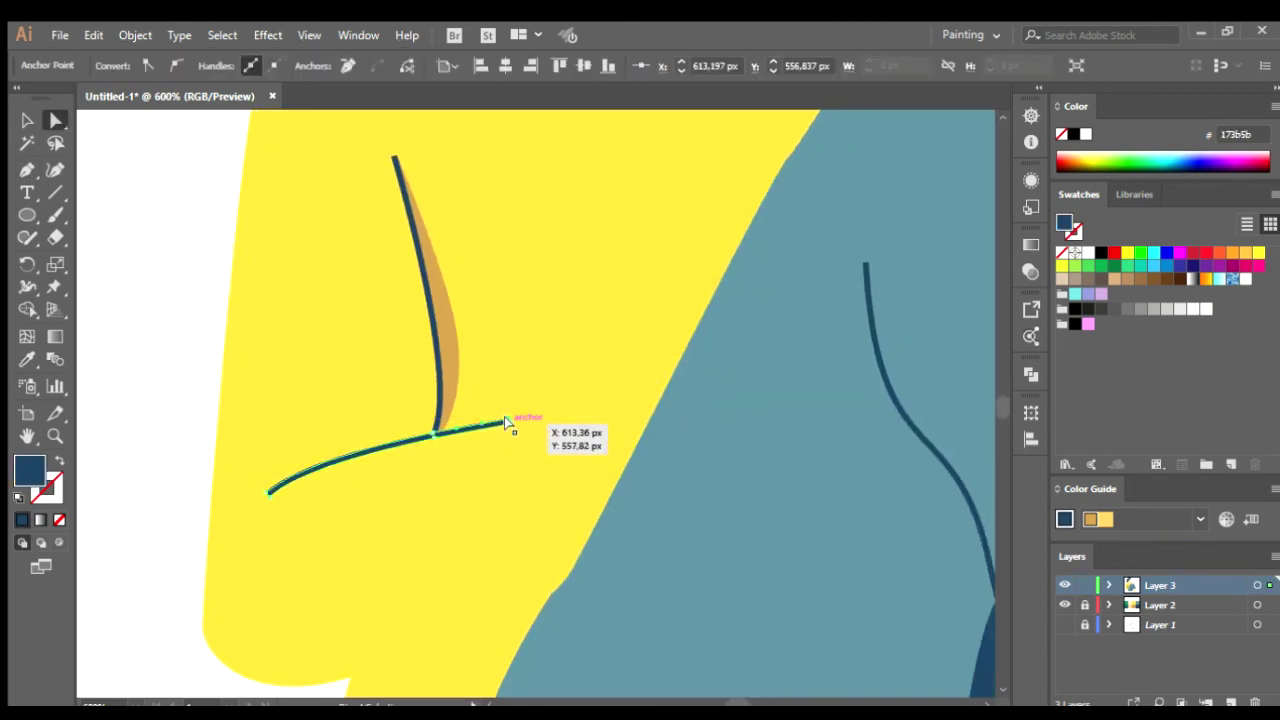
pyautogui.moveTo(507, 420); pyautogui.dragTo(655, 401)
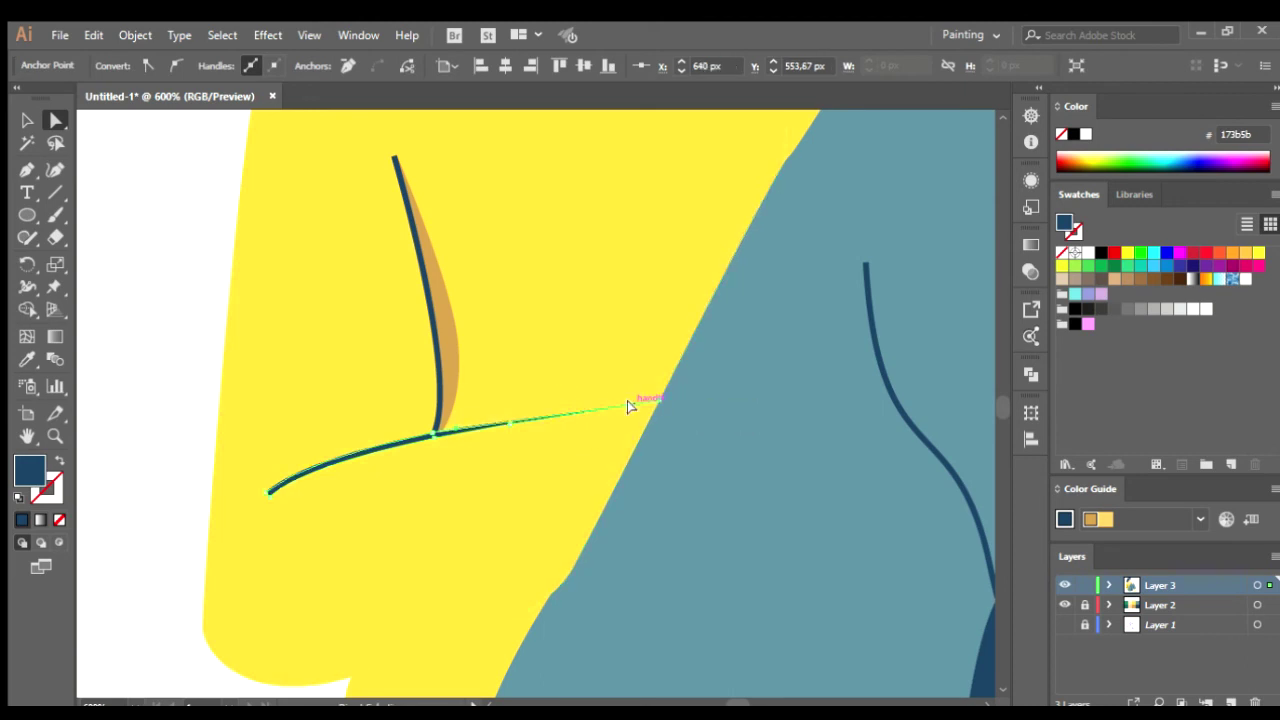
pyautogui.click(178, 393)
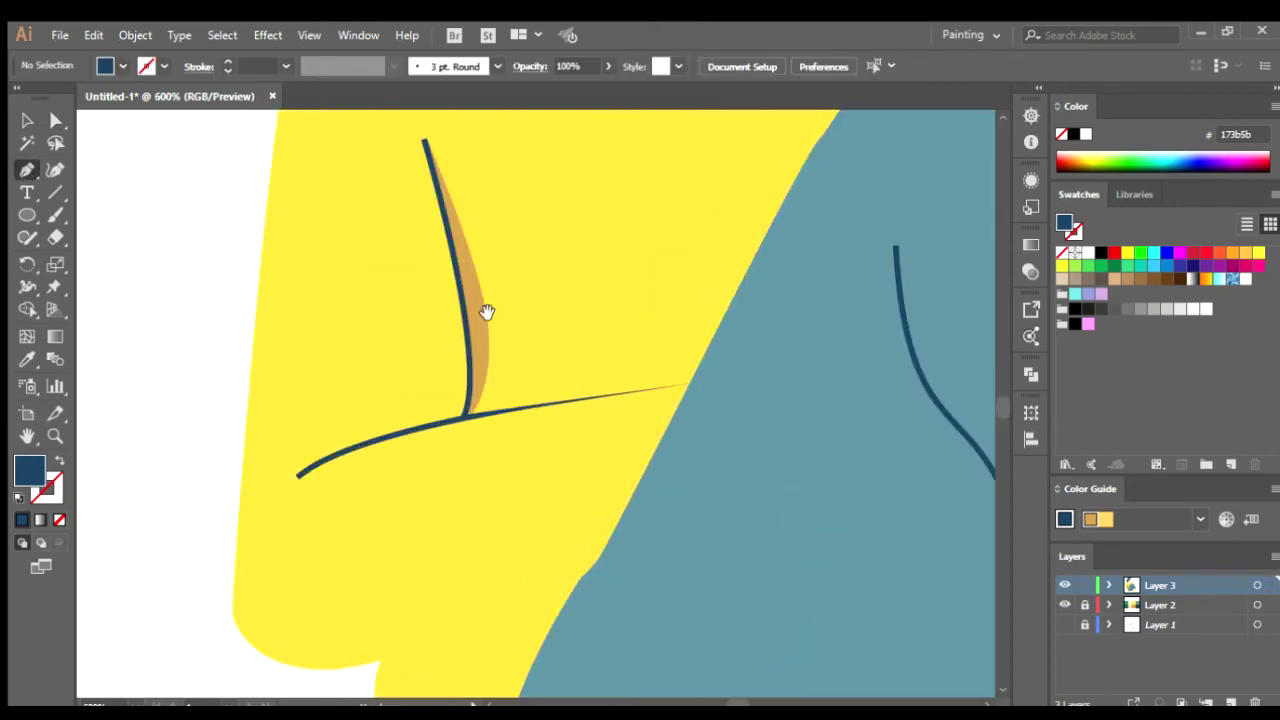
pyautogui.moveTo(486, 312); pyautogui.dragTo(441, 350)
pyautogui.moveTo(509, 403); pyautogui.dragTo(647, 423)
pyautogui.moveTo(647, 423); pyautogui.dragTo(686, 449)
pyautogui.moveTo(427, 440); pyautogui.dragTo(421, 437)
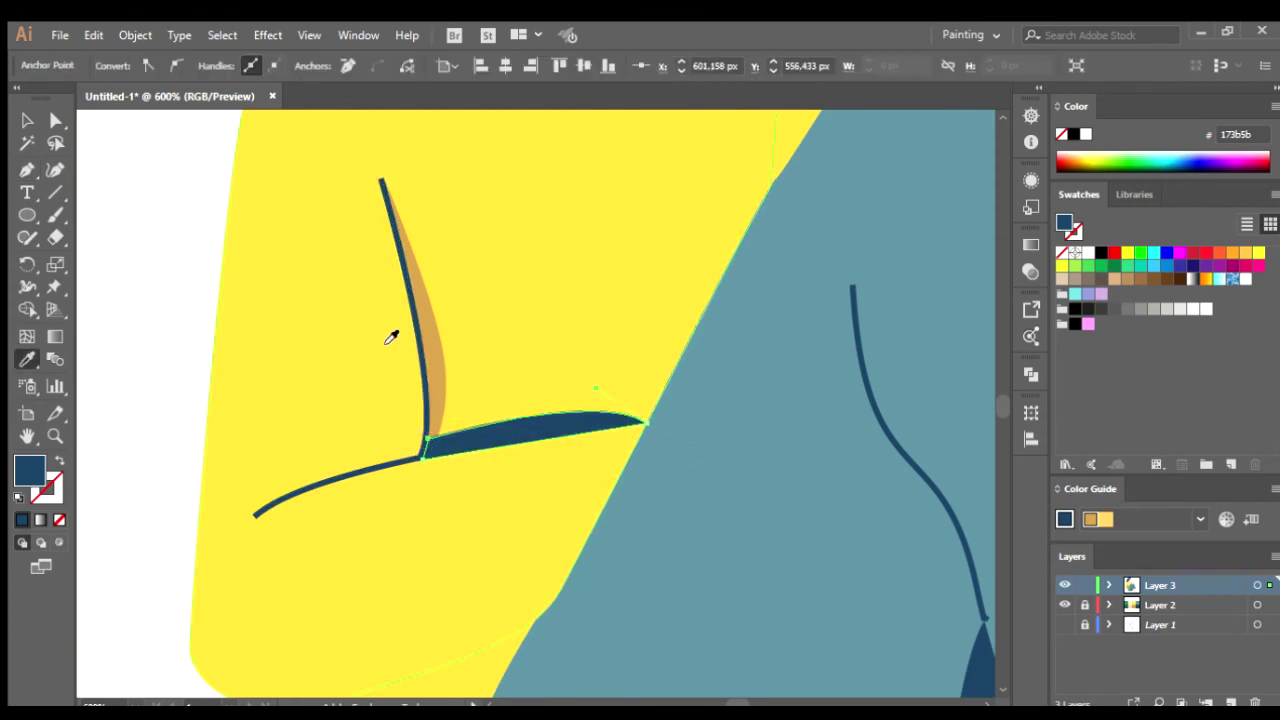
pyautogui.click(427, 340)
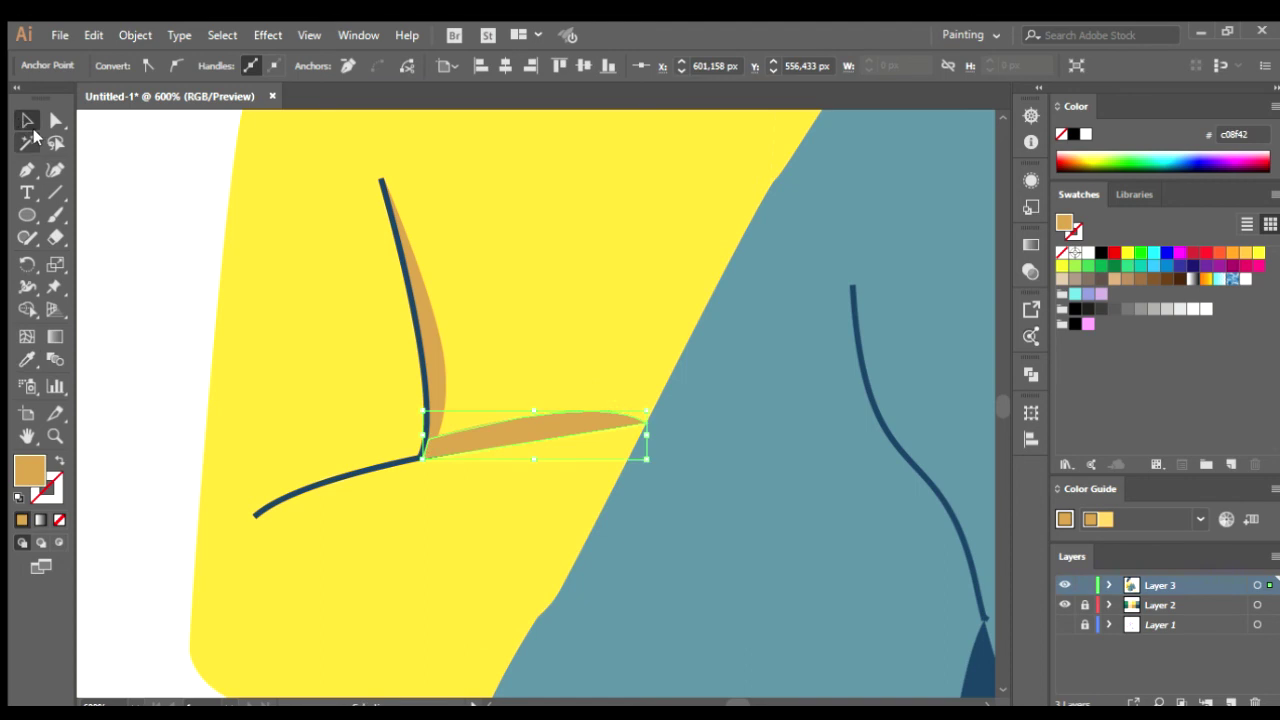
pyautogui.click(125, 211)
# - Draw an ochre shadow strip along the sleeve and leg edge and send it behind the teal leg
pyautogui.scroll(-3, 169, 371)
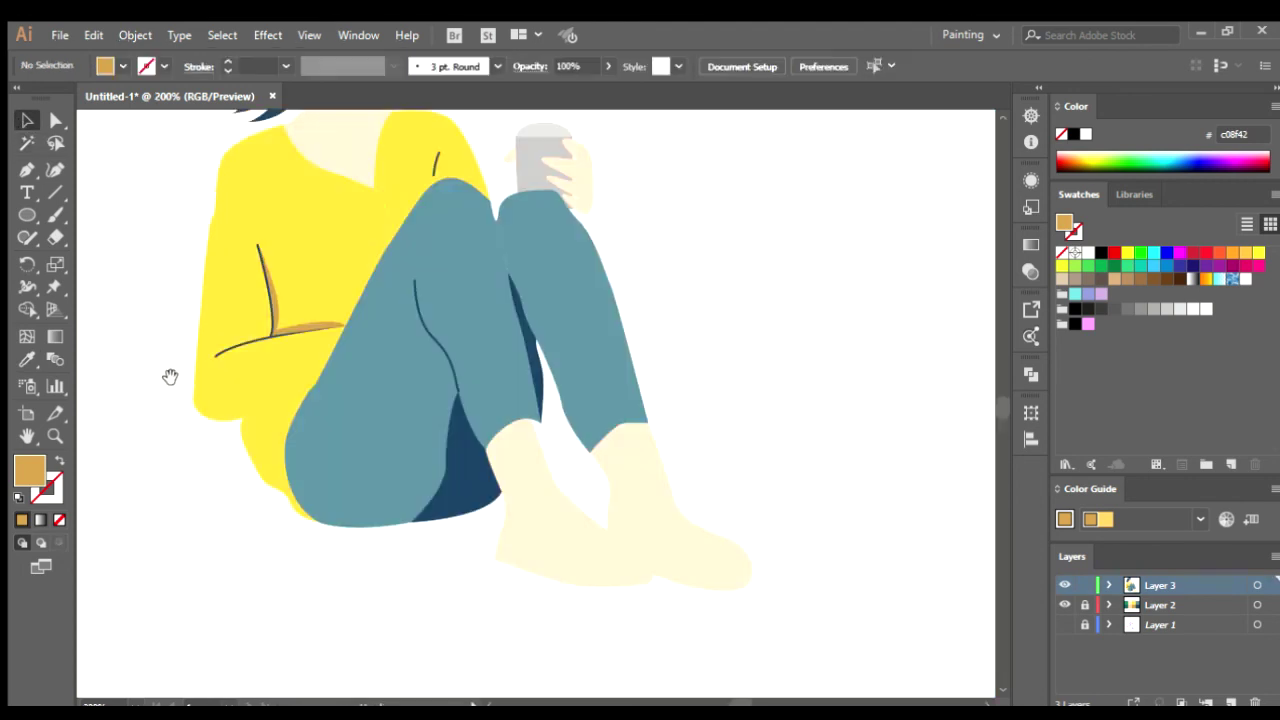
pyautogui.scroll(3, 477, 329)
pyautogui.press('p')
pyautogui.scroll(2, 490, 368)
pyautogui.scroll(2, 490, 368)
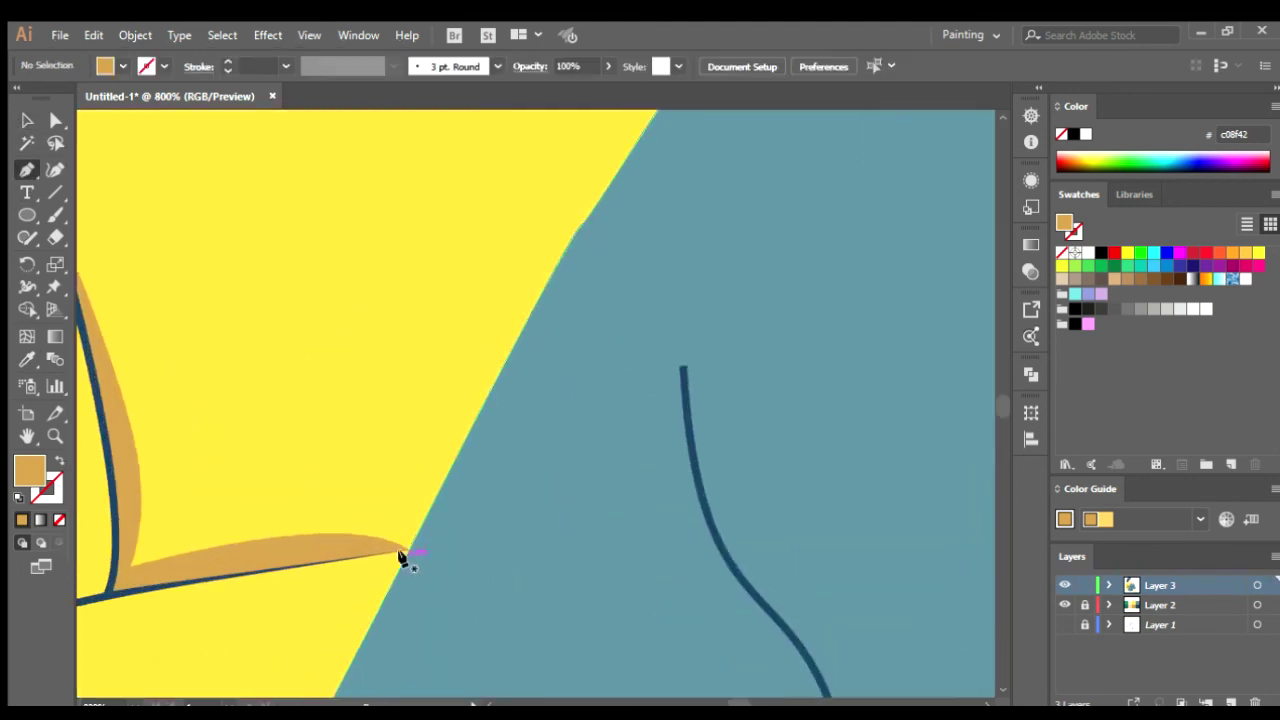
pyautogui.moveTo(400, 552); pyautogui.dragTo(489, 417)
pyautogui.scroll(3, 511, 393)
pyautogui.moveTo(658, 218); pyautogui.dragTo(680, 214)
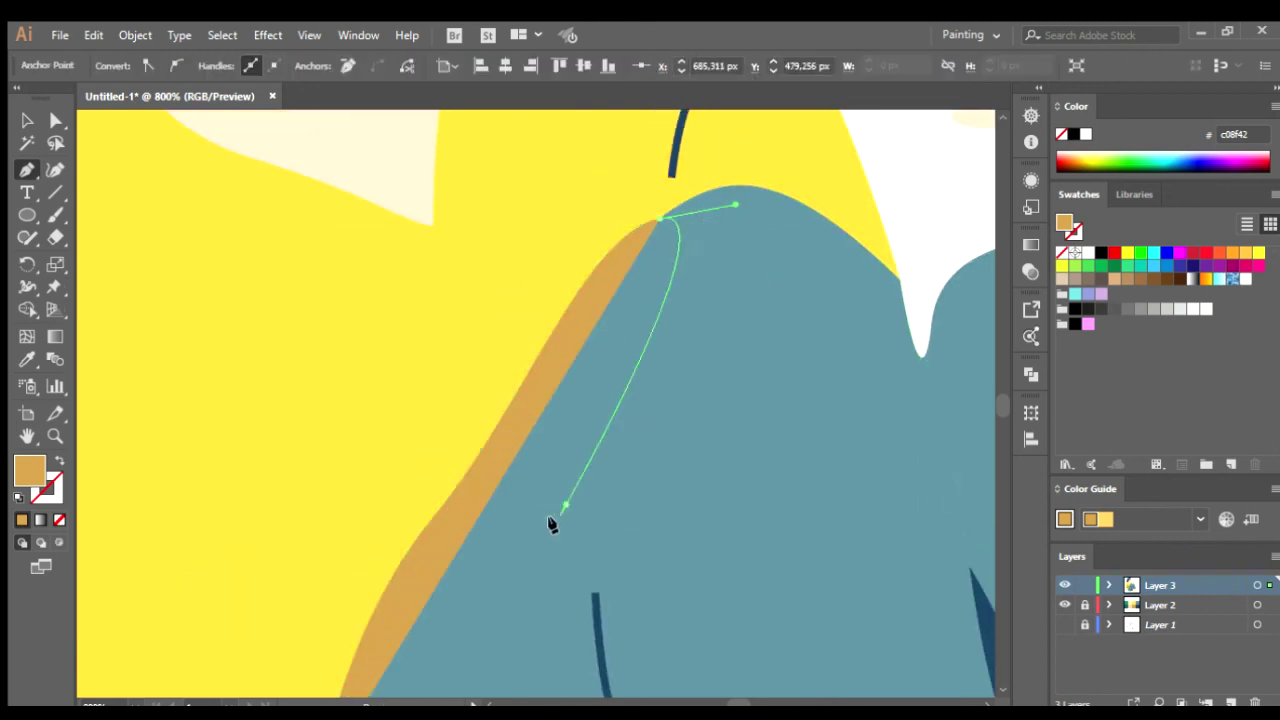
pyautogui.scroll(-5, 557, 514)
pyautogui.moveTo(540, 403); pyautogui.dragTo(643, 383)
pyautogui.press('v')
pyautogui.hotkey('ctrl', '-')
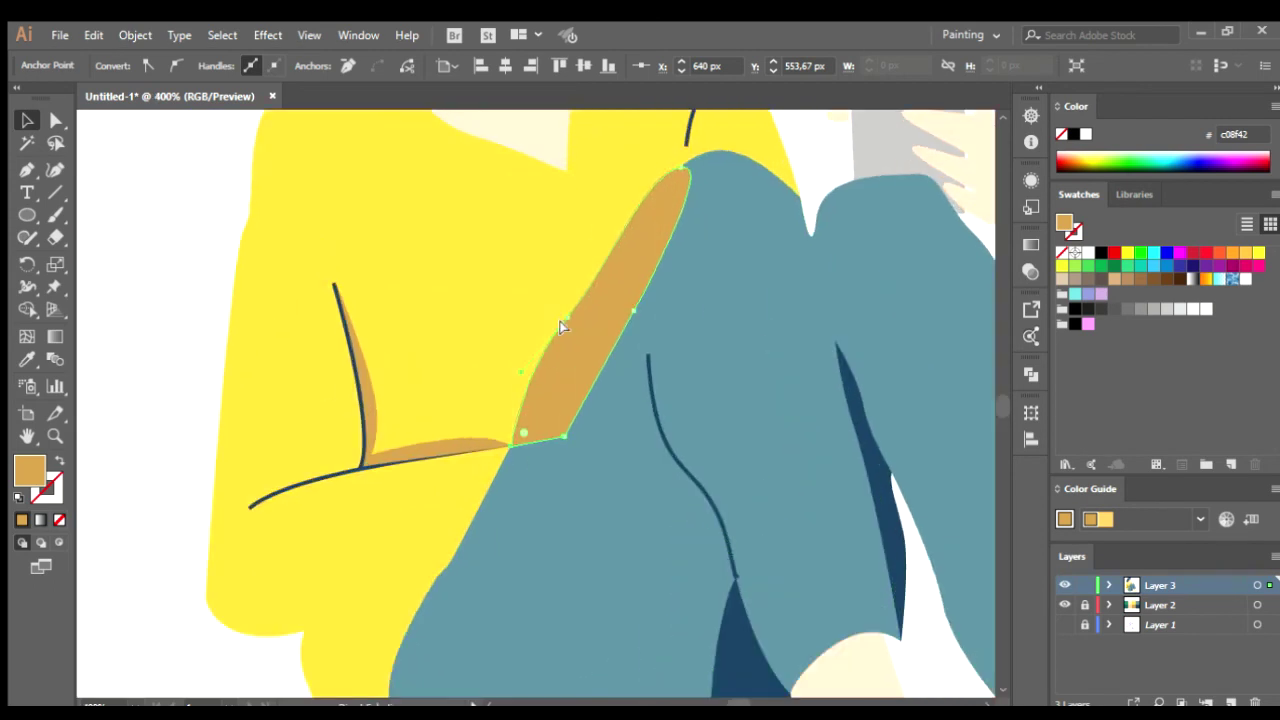
pyautogui.hotkey('ctrl', '[')
pyautogui.click(155, 302)
# - Reshape the tip curve of the ochre shading under the folded arm
pyautogui.scroll(-5, 263, 561)
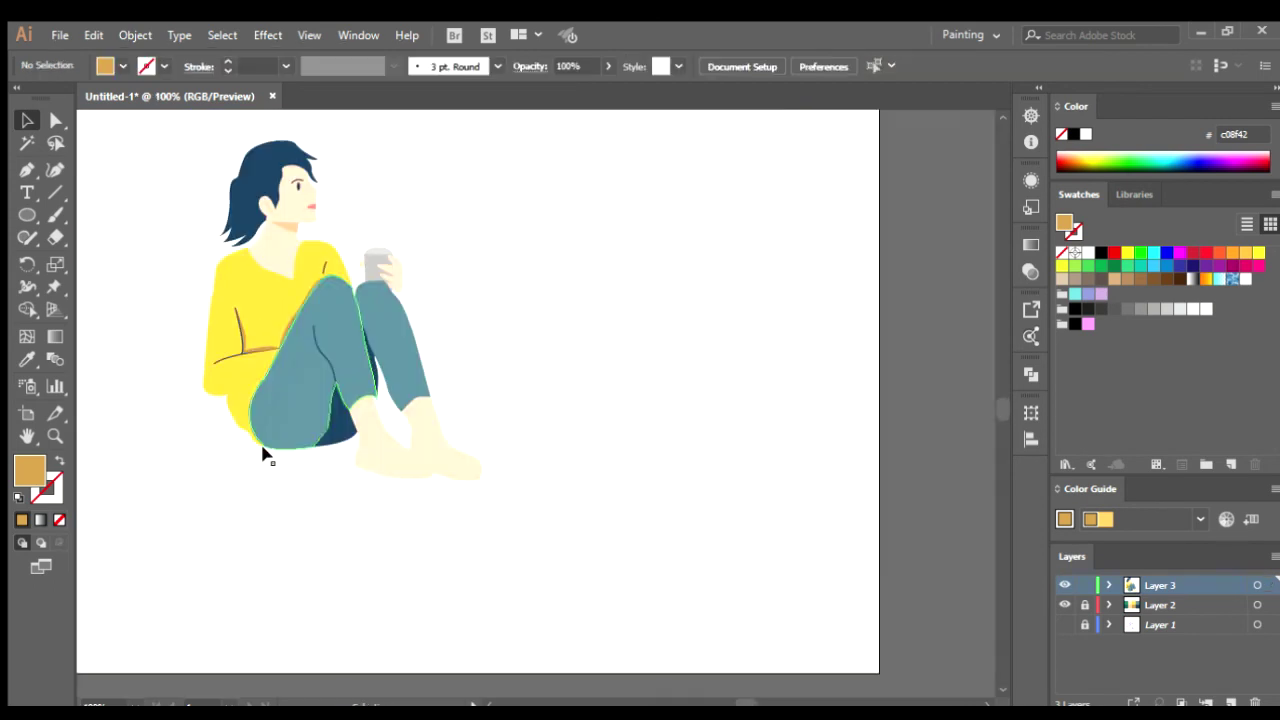
pyautogui.scroll(1, 366, 509)
pyautogui.scroll(1, 357, 457)
pyautogui.scroll(2, 268, 257)
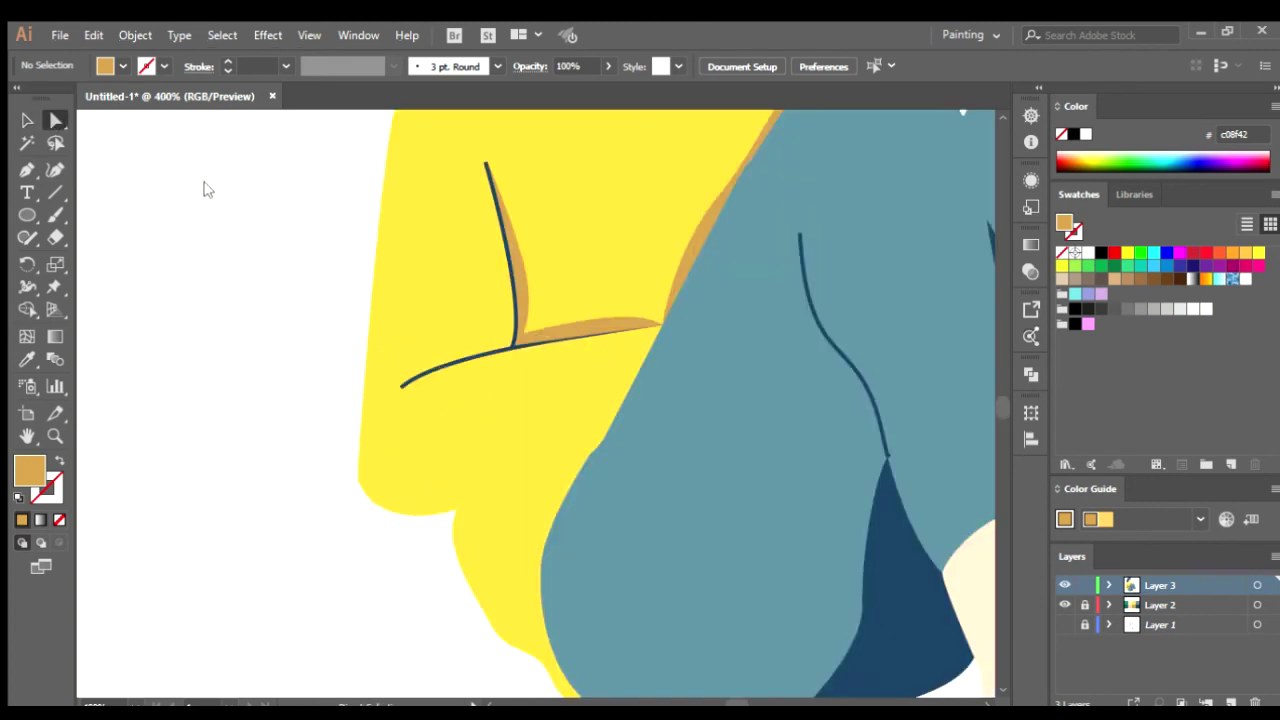
pyautogui.scroll(2, 650, 320)
pyautogui.click(571, 320)
pyautogui.moveTo(557, 285)
pyautogui.mouseDown()
pyautogui.moveTo(557, 297)
pyautogui.moveTo(562, 281)
pyautogui.mouseUp()
# - Recolour the yellow hip shape behind the legs with the ochre shading colour
pyautogui.scroll(-5, 314, 351)
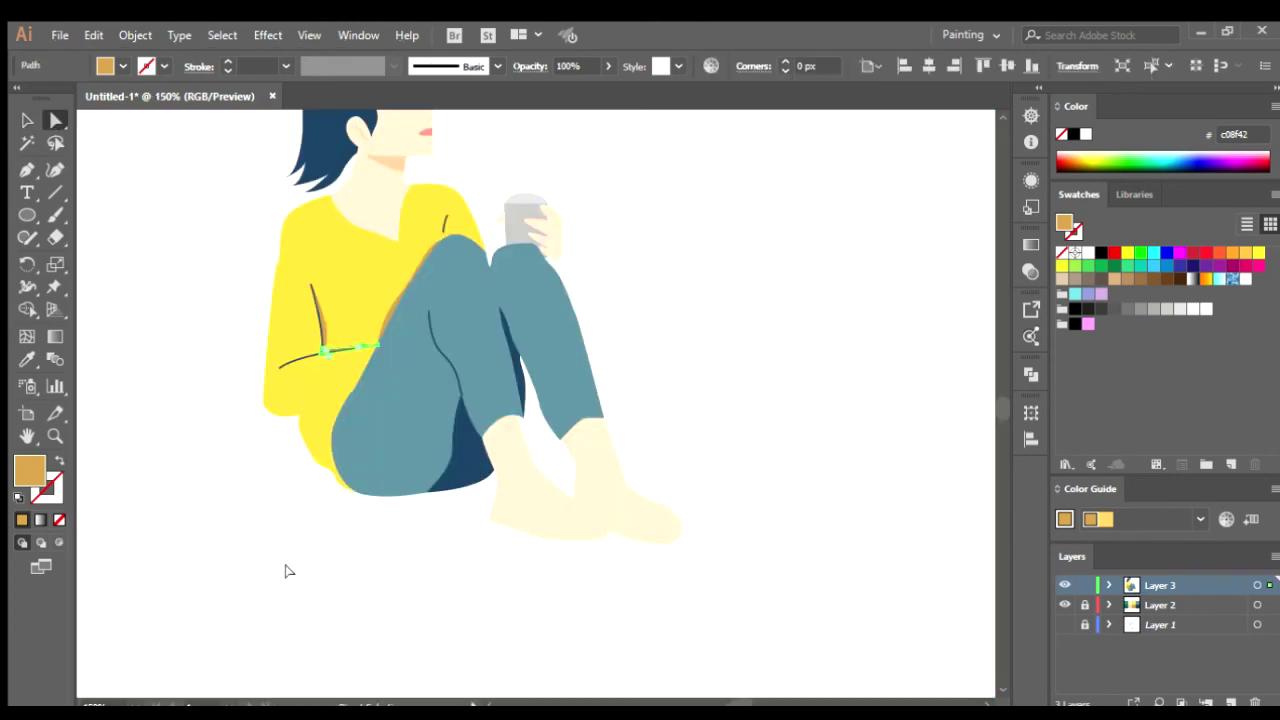
pyautogui.click(283, 566)
pyautogui.scroll(-2, 508, 583)
pyautogui.scroll(4, 465, 505)
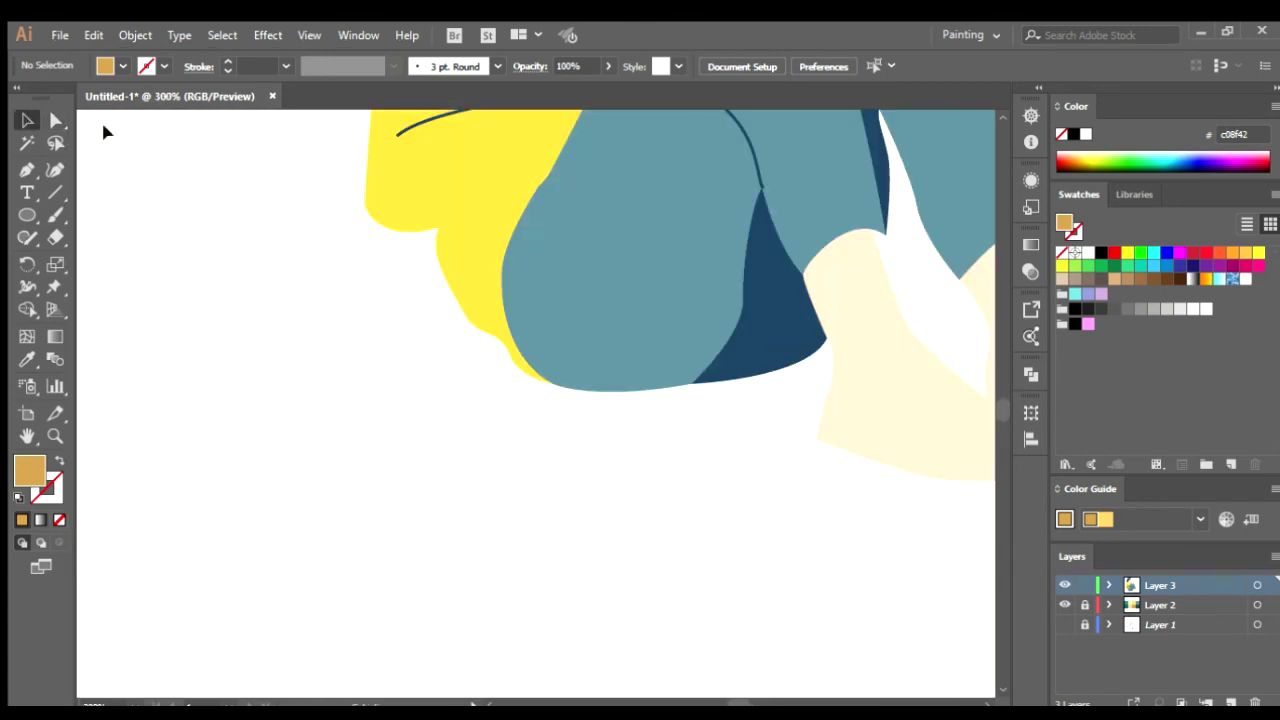
pyautogui.click(545, 145)
pyautogui.scroll(5, 500, 250)
pyautogui.click(455, 315)
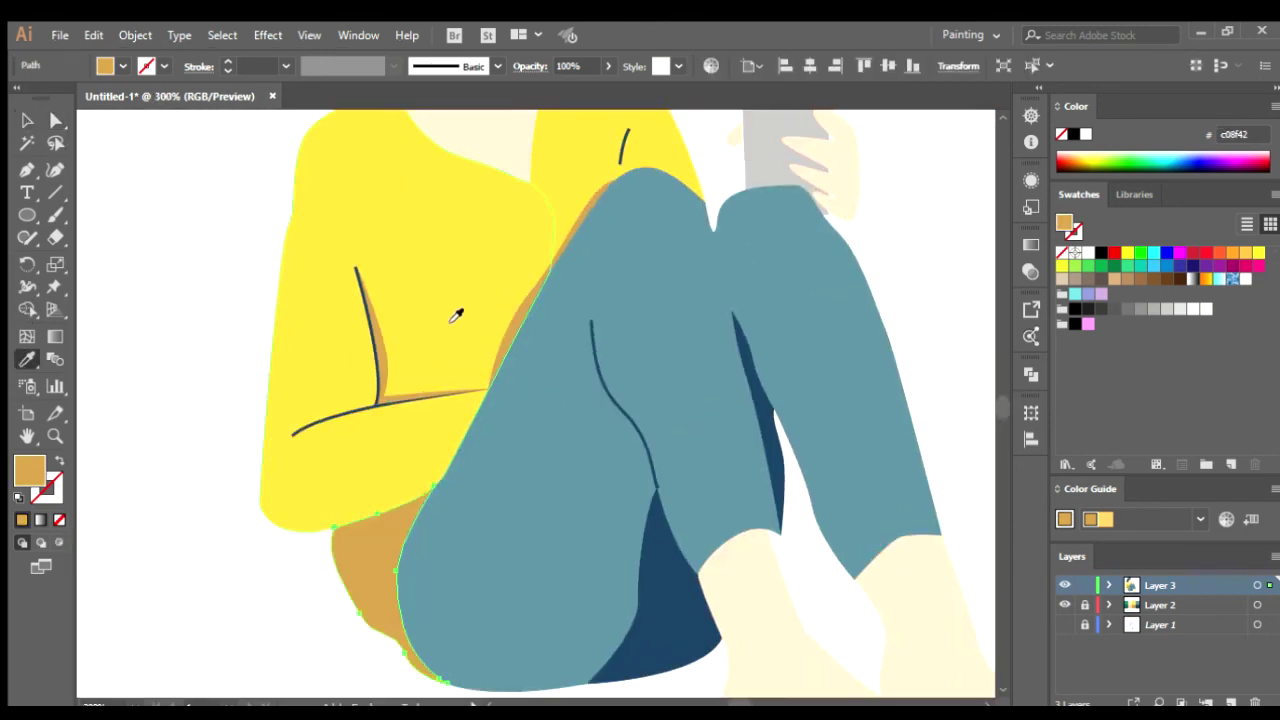
pyautogui.click(105, 195)
# - Trace the curved upper edge of a new shading shape across the near thigh
pyautogui.scroll(-5, 771, 557)
pyautogui.scroll(1, 451, 531)
pyautogui.scroll(1, 517, 523)
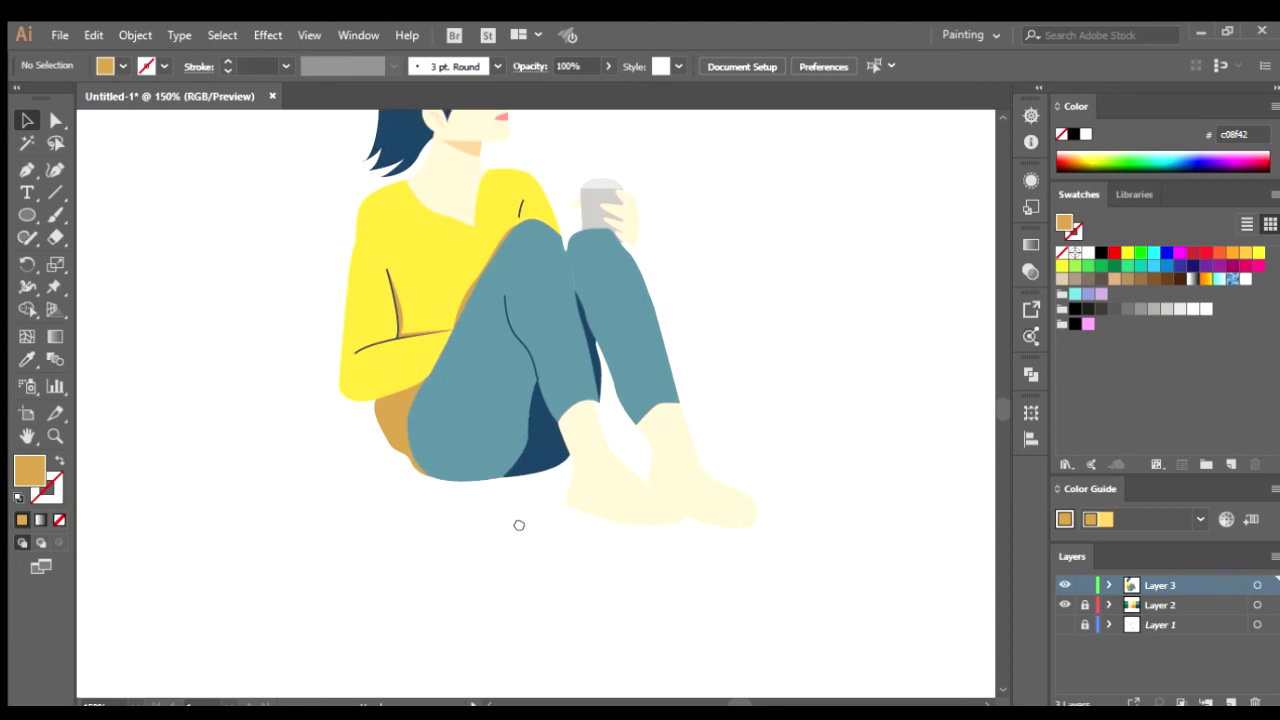
pyautogui.scroll(1, 398, 566)
pyautogui.scroll(2, 398, 566)
pyautogui.press('p')
pyautogui.scroll(1, 580, 434)
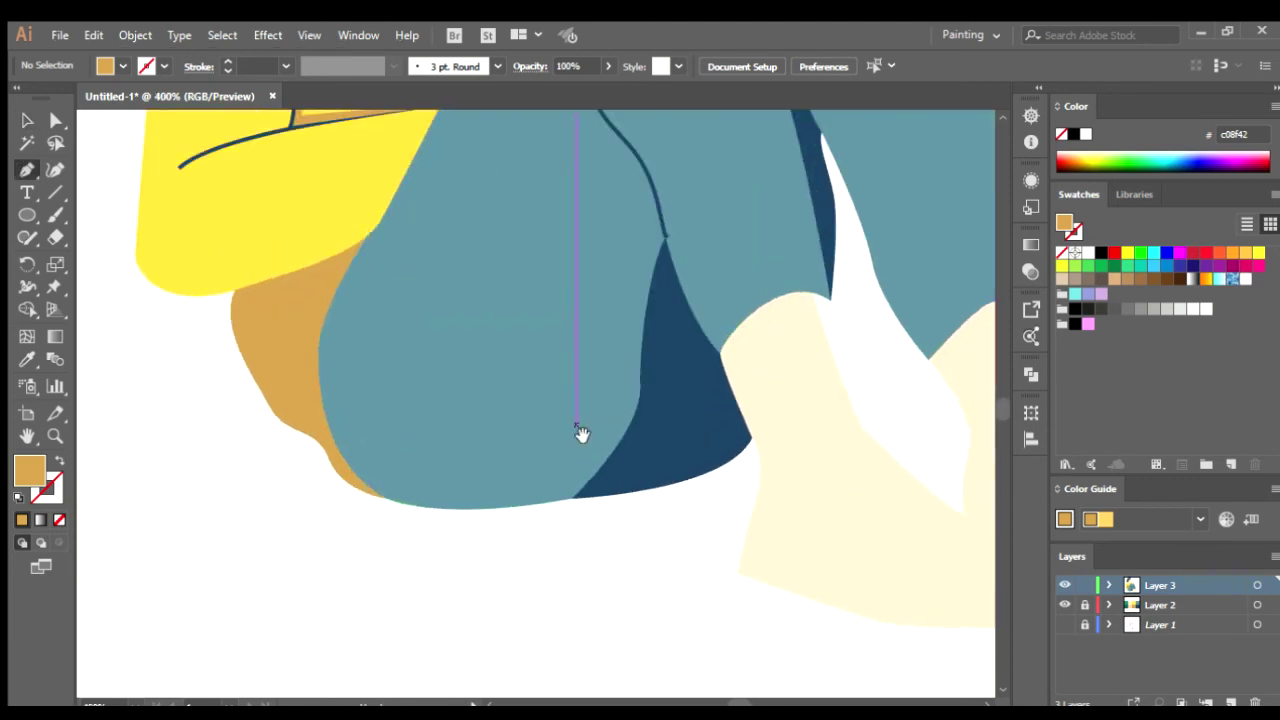
pyautogui.click(672, 394)
pyautogui.moveTo(549, 384); pyautogui.dragTo(440, 365)
pyautogui.hotkey('ctrl', 'z')
pyautogui.moveTo(549, 449); pyautogui.dragTo(485, 451)
pyautogui.moveTo(420, 402); pyautogui.dragTo(349, 403)
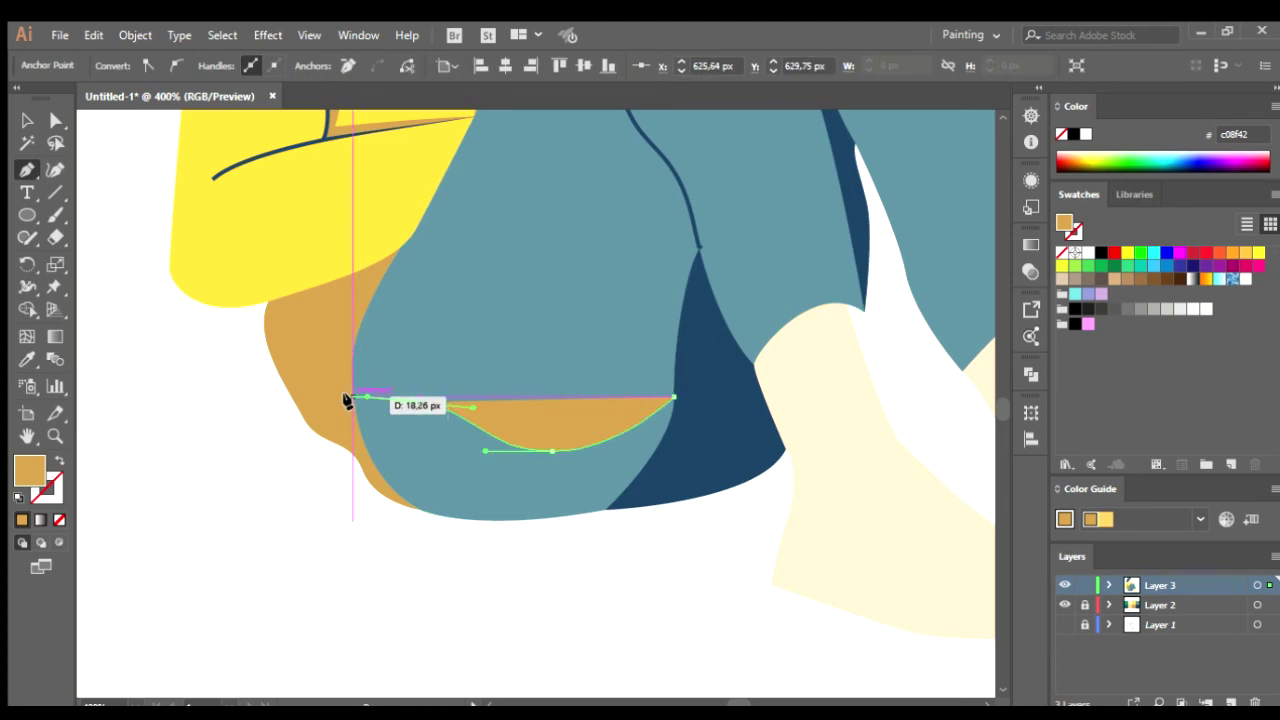
pyautogui.click(355, 404)
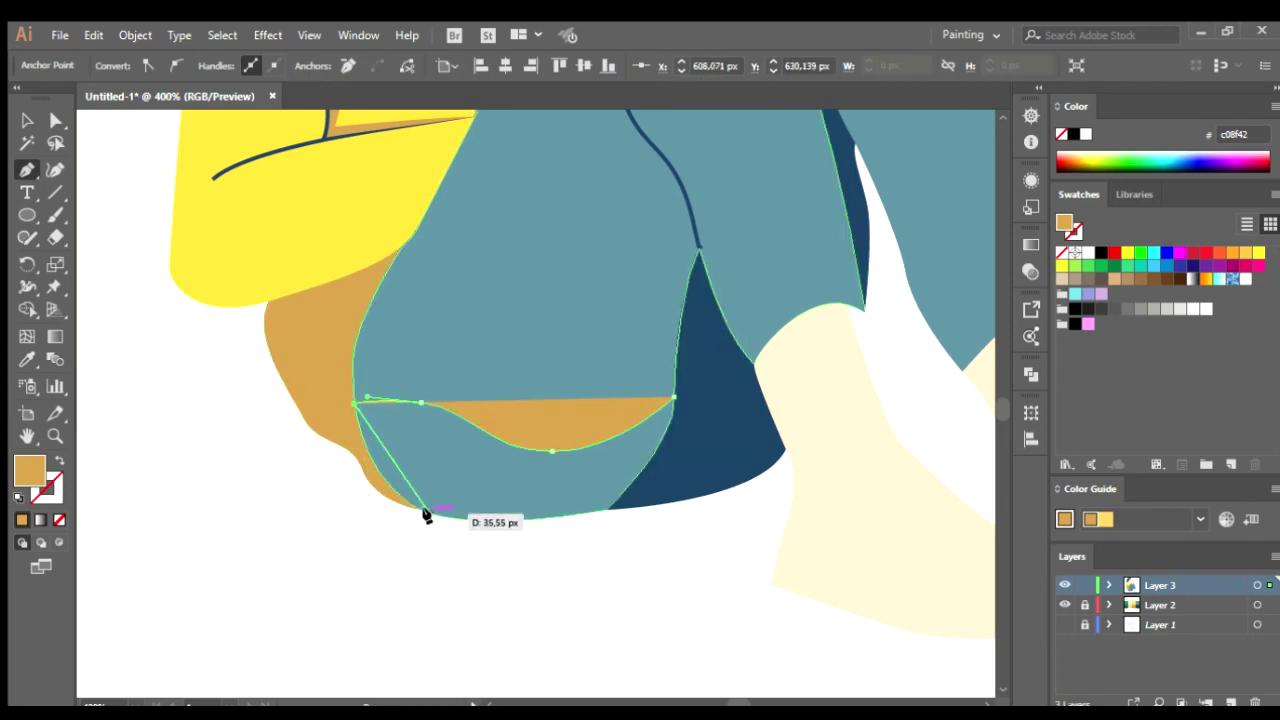
# - Close the shading shape below the thigh and fill it dark blue
pyautogui.click(349, 592)
pyautogui.click(585, 628)
pyautogui.click(672, 560)
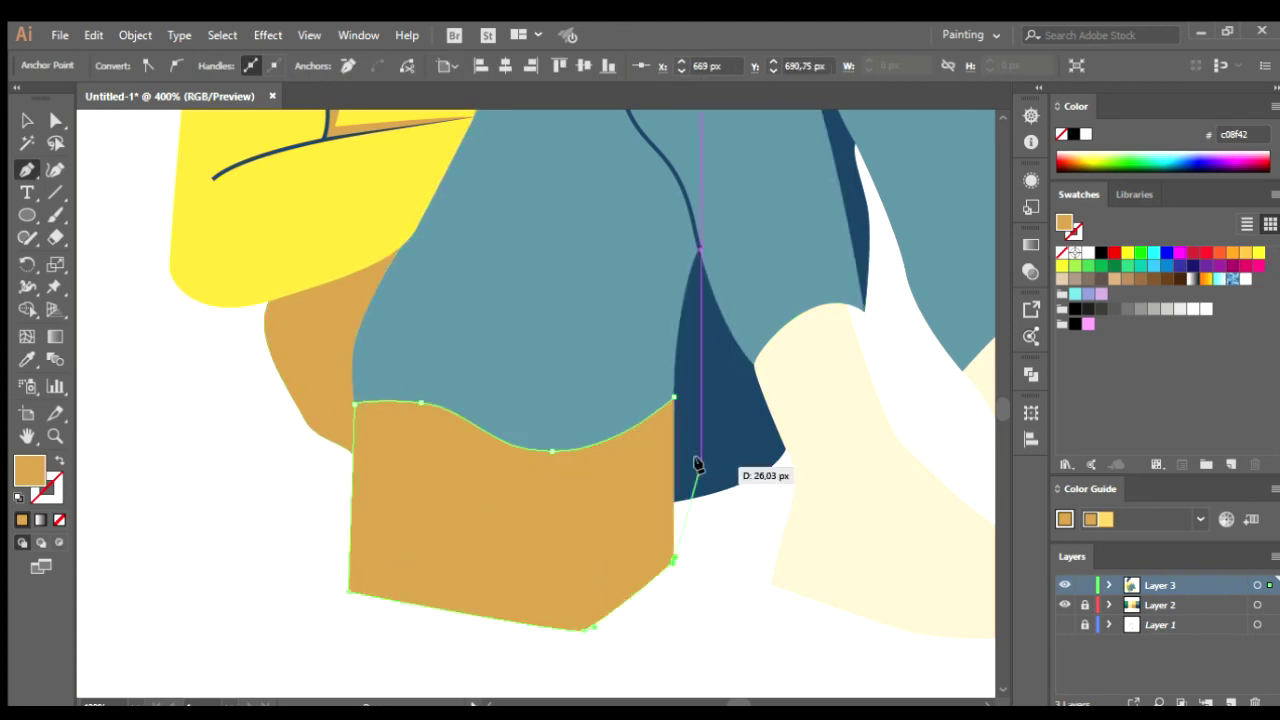
pyautogui.click(690, 393)
# - Trim off the part of the navy shape hanging below the thigh with Shape Builder
pyautogui.press('v')
pyautogui.keyDown('shift'); pyautogui.click(863, 220); pyautogui.keyUp('shift')
pyautogui.hotkey('shift', 'm')
pyautogui.keyDown('alt'); pyautogui.click(483, 600); pyautogui.keyUp('alt')
pyautogui.press('v')
pyautogui.click(417, 586)
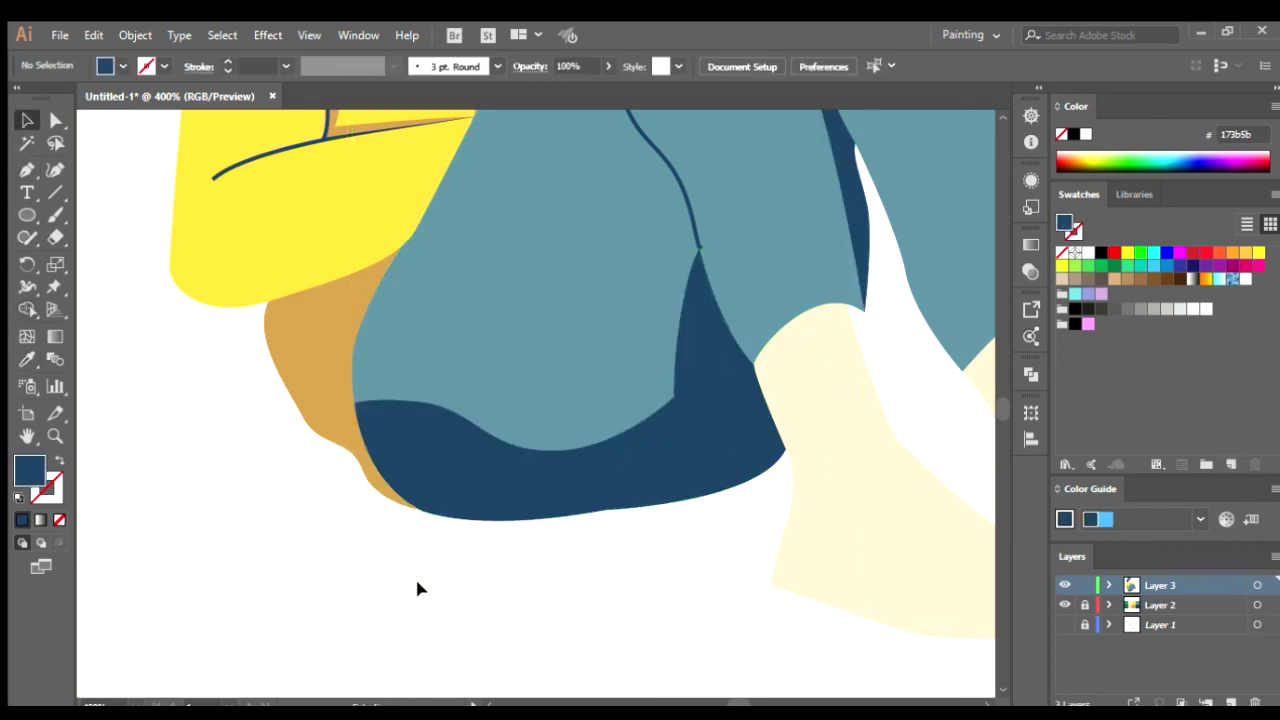
# - Drag the navy shading's tip anchor upward to reshape the band
pyautogui.hotkey('ctrl', '1')
pyautogui.scroll(4, 517, 501)
pyautogui.click(55, 120)
pyautogui.click(549, 497)
pyautogui.moveTo(583, 464)
pyautogui.mouseDown()
pyautogui.moveTo(603, 470)
pyautogui.moveTo(526, 391)
pyautogui.moveTo(608, 323)
pyautogui.mouseUp()
# - Bring the lower legs into view and select the shading strip between them
pyautogui.click(596, 610)
pyautogui.hotkey('ctrl', '0')
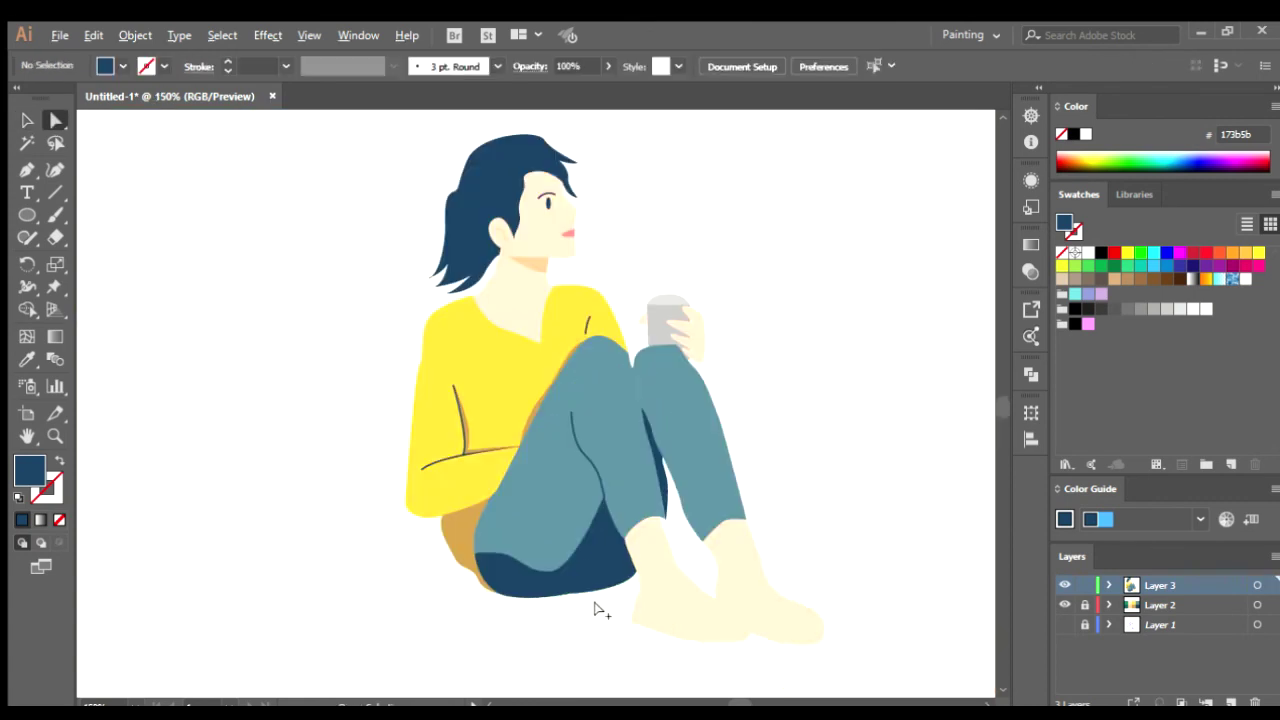
pyautogui.scroll(1, 457, 608)
pyautogui.scroll(-4, 534, 568)
pyautogui.scroll(4, 523, 606)
pyautogui.scroll(1, 585, 395)
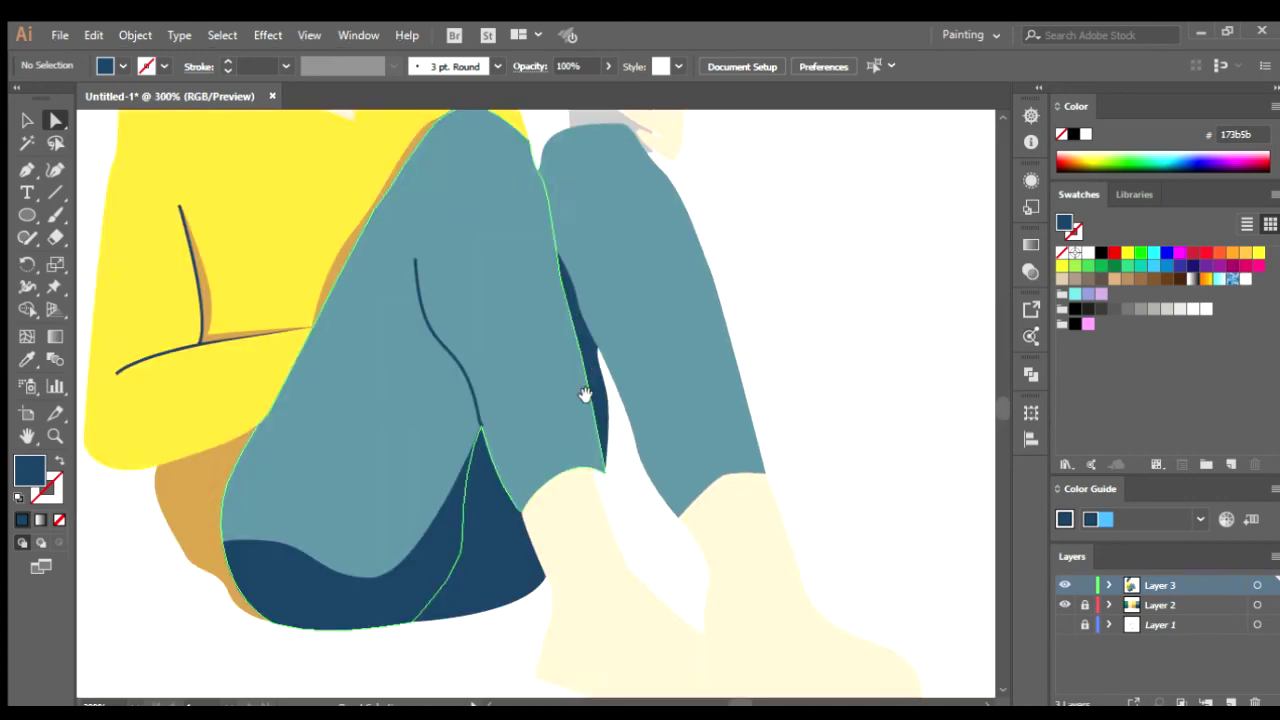
pyautogui.moveTo(585, 395); pyautogui.dragTo(577, 427)
pyautogui.press('v')
pyautogui.click(583, 385)
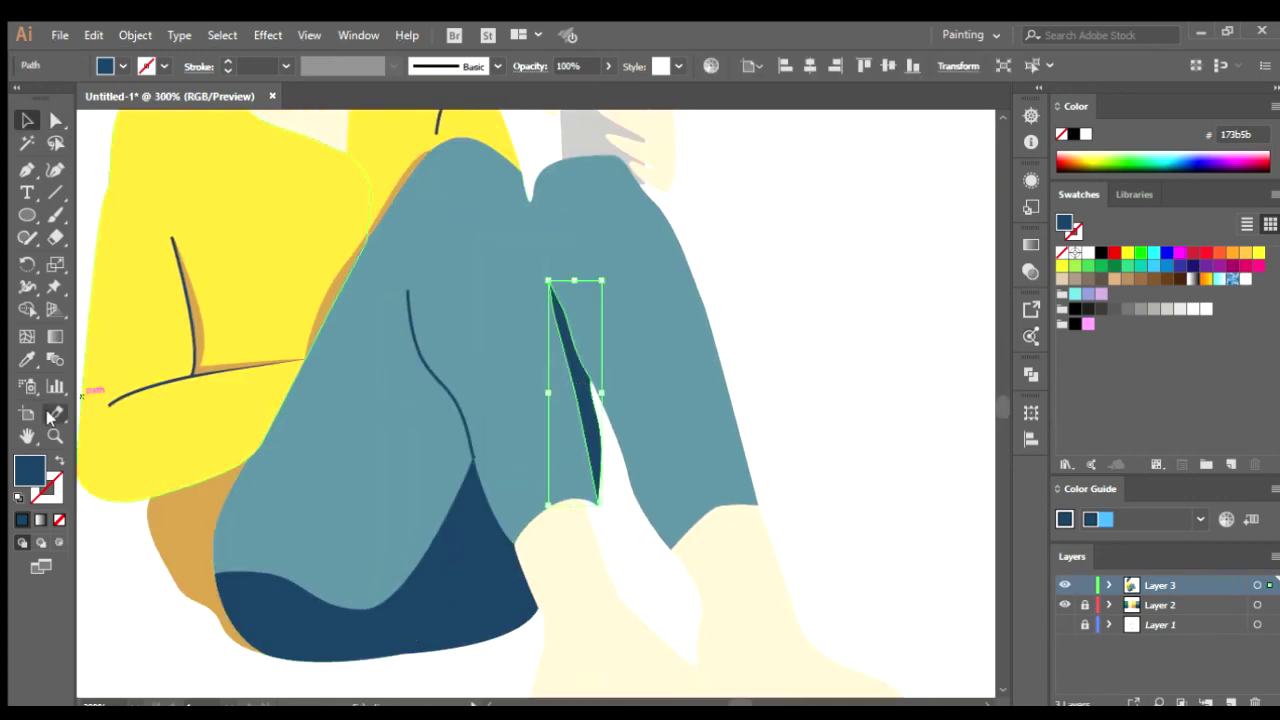
pyautogui.click(829, 353)
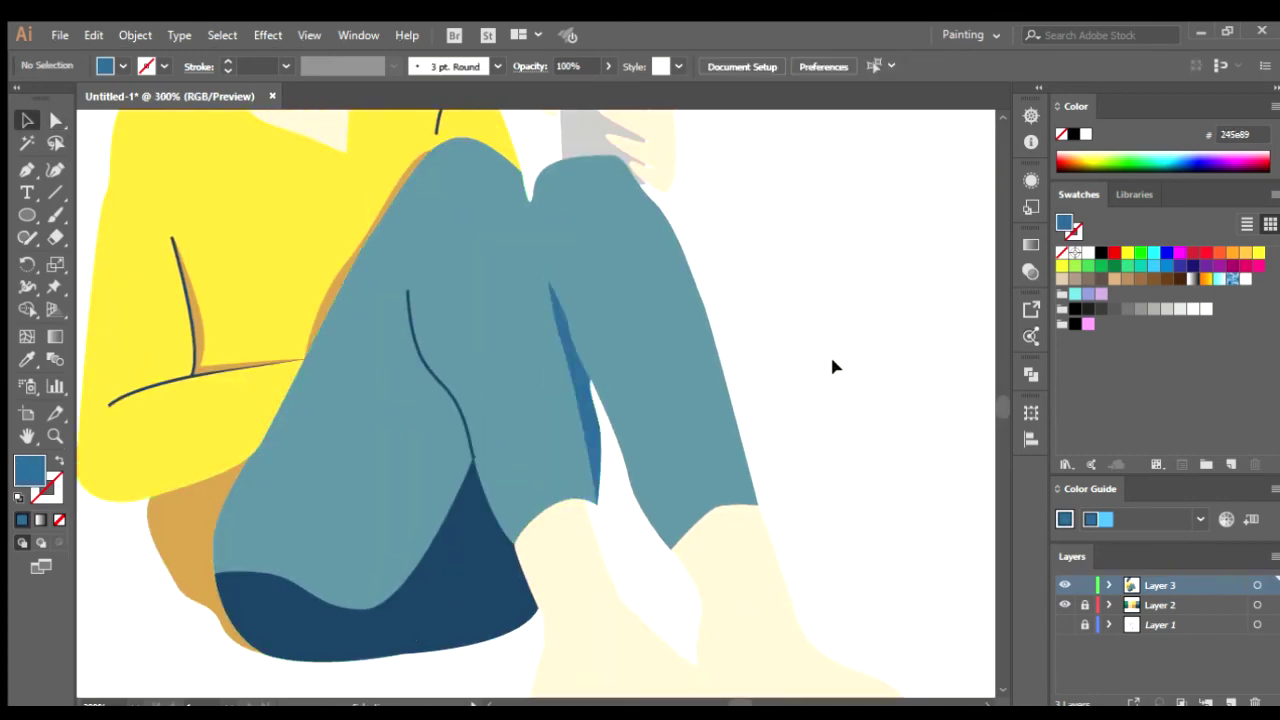
# - Recolour the navy shading under the thigh to medium blue #245e89 with the Eyedropper
pyautogui.scroll(-3, 790, 390)
pyautogui.scroll(1, 562, 509)
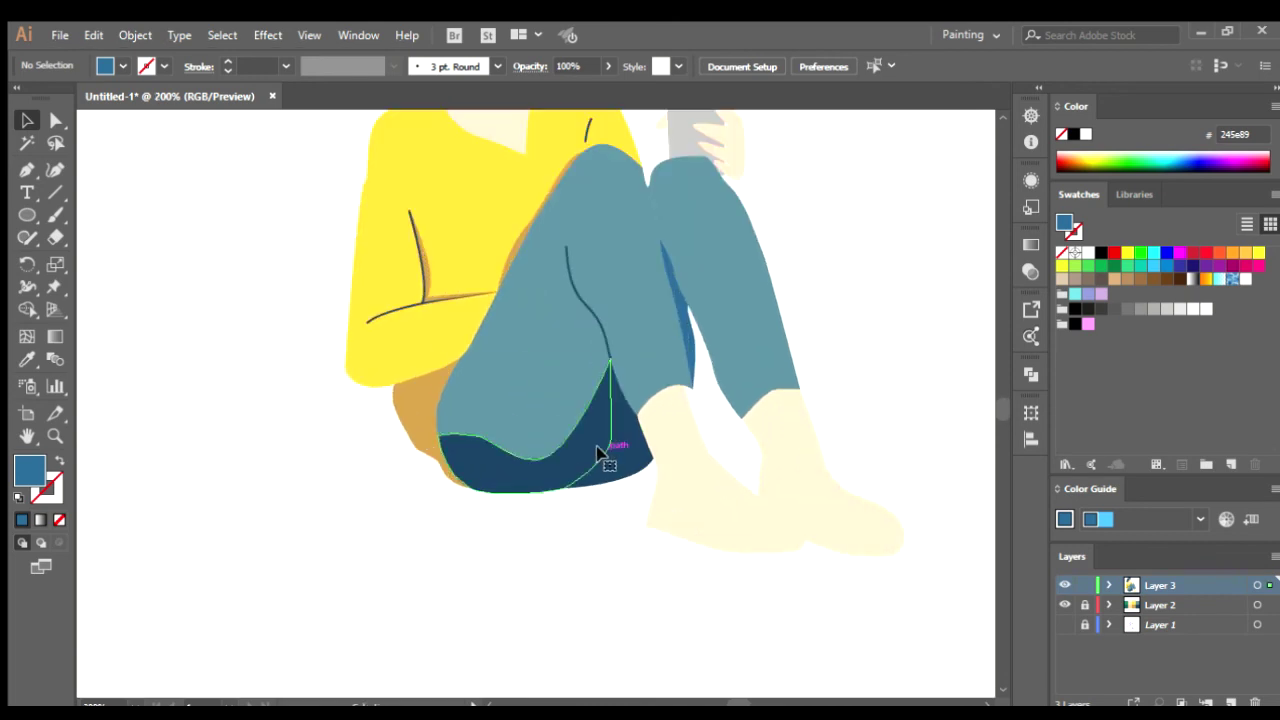
pyautogui.click(606, 449)
pyautogui.press('i')
pyautogui.click(684, 303)
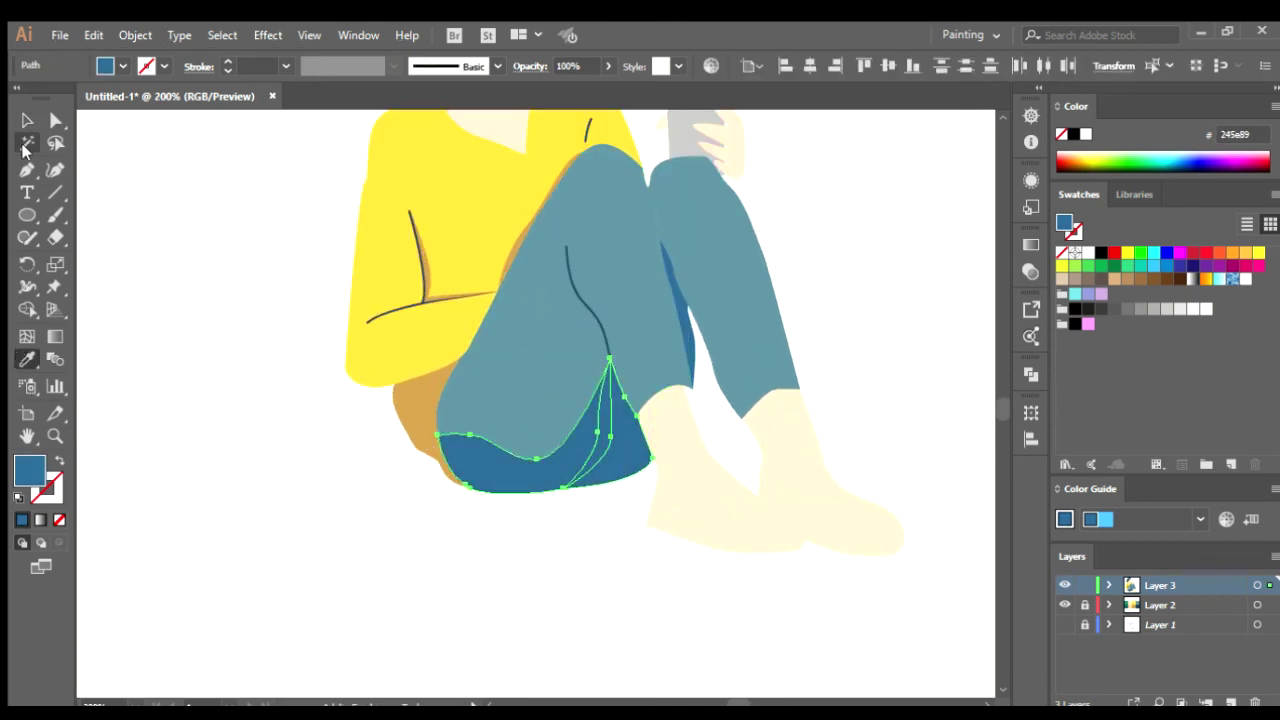
pyautogui.press('v')
pyautogui.click(581, 548)
# - Move the stray duplicate shape below the figure and delete it
pyautogui.scroll(-3, 608, 600)
pyautogui.scroll(3, 530, 512)
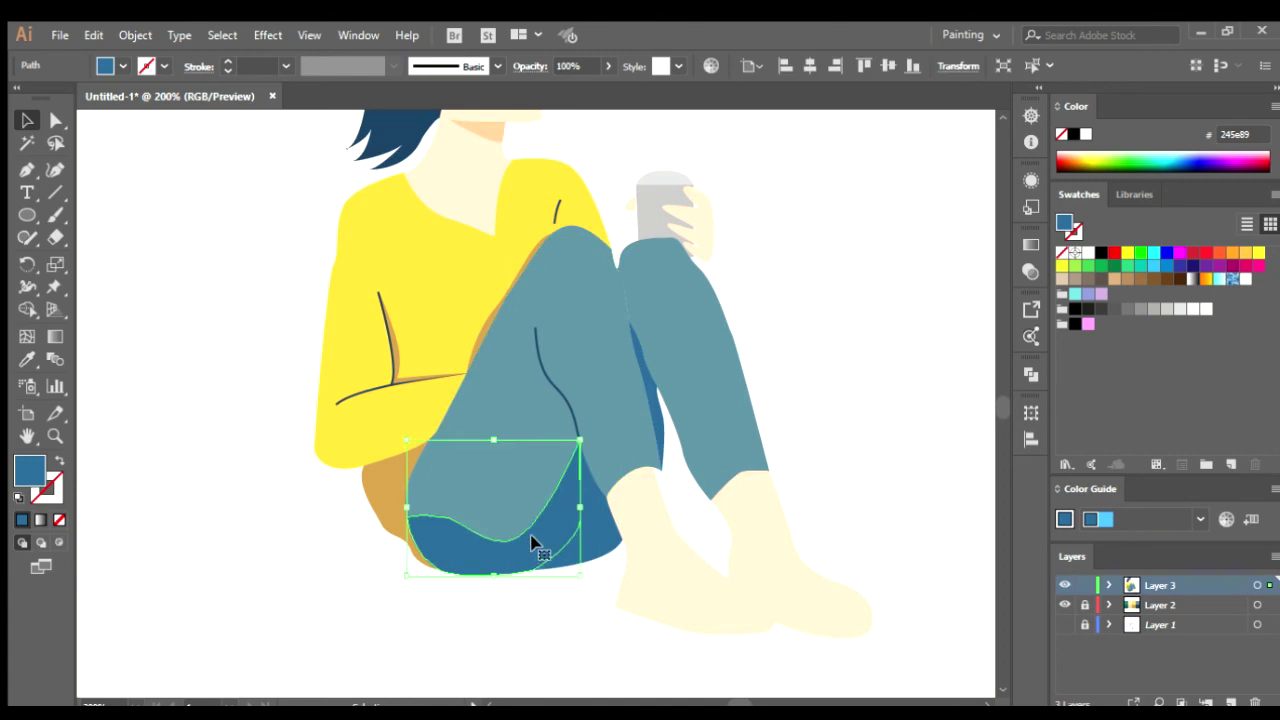
pyautogui.moveTo(531, 543); pyautogui.dragTo(646, 663)
pyautogui.scroll(-2, 646, 663)
pyautogui.press('Delete')
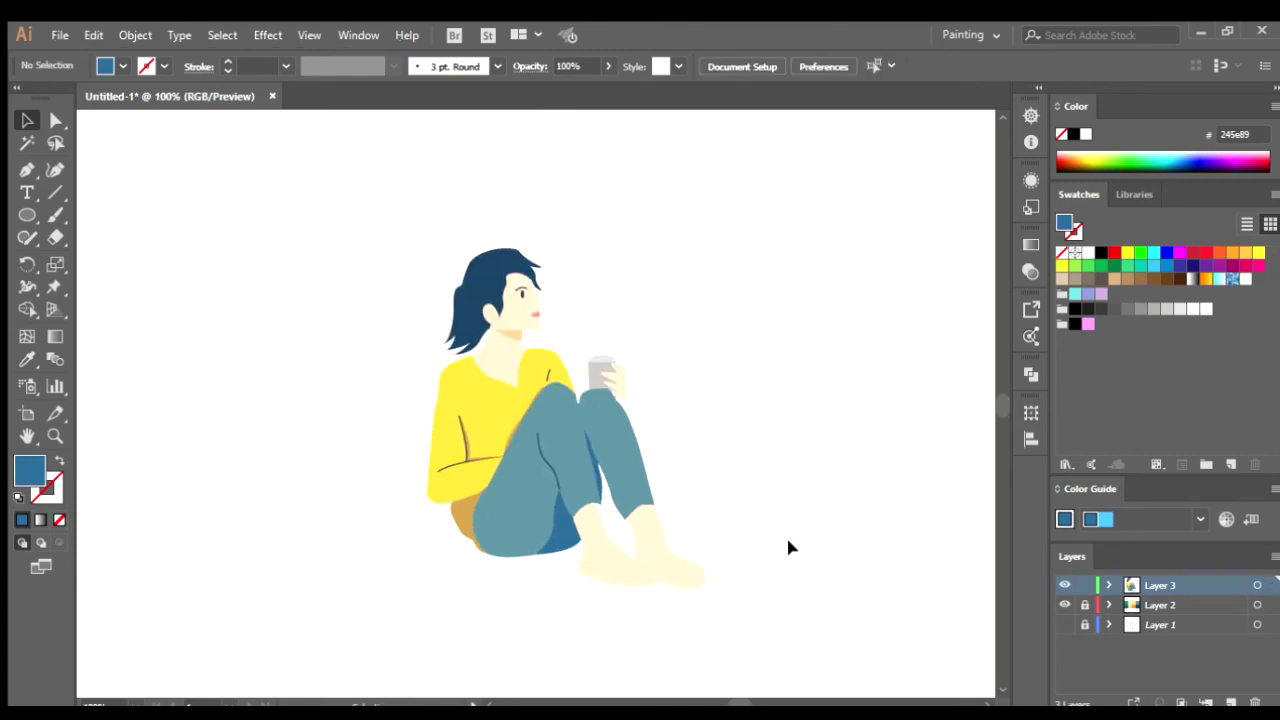
pyautogui.scroll(2, 650, 578)
pyautogui.scroll(2, 571, 506)
# - Draw a closed shading shape where the two boots overlap
pyautogui.scroll(1, 571, 506)
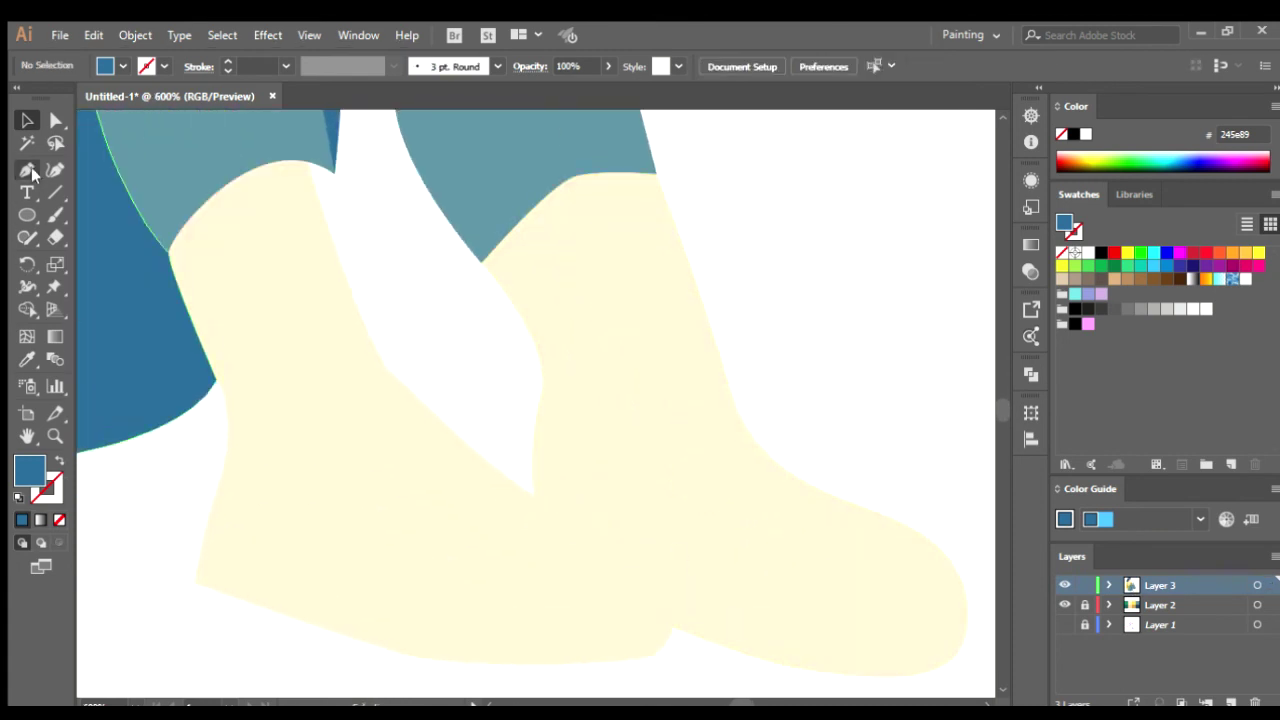
pyautogui.click(533, 495)
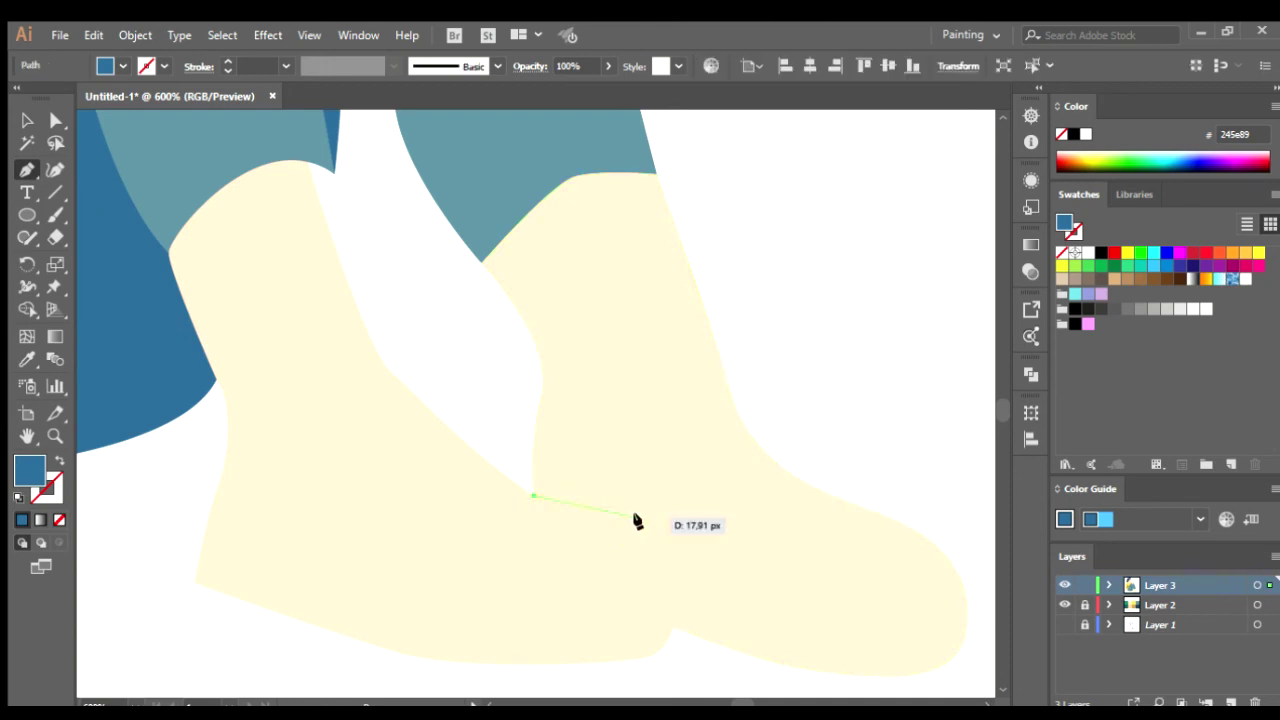
pyautogui.moveTo(695, 592)
pyautogui.mouseDown()
pyautogui.moveTo(697, 645)
pyautogui.moveTo(690, 628)
pyautogui.mouseUp()
pyautogui.click(685, 630)
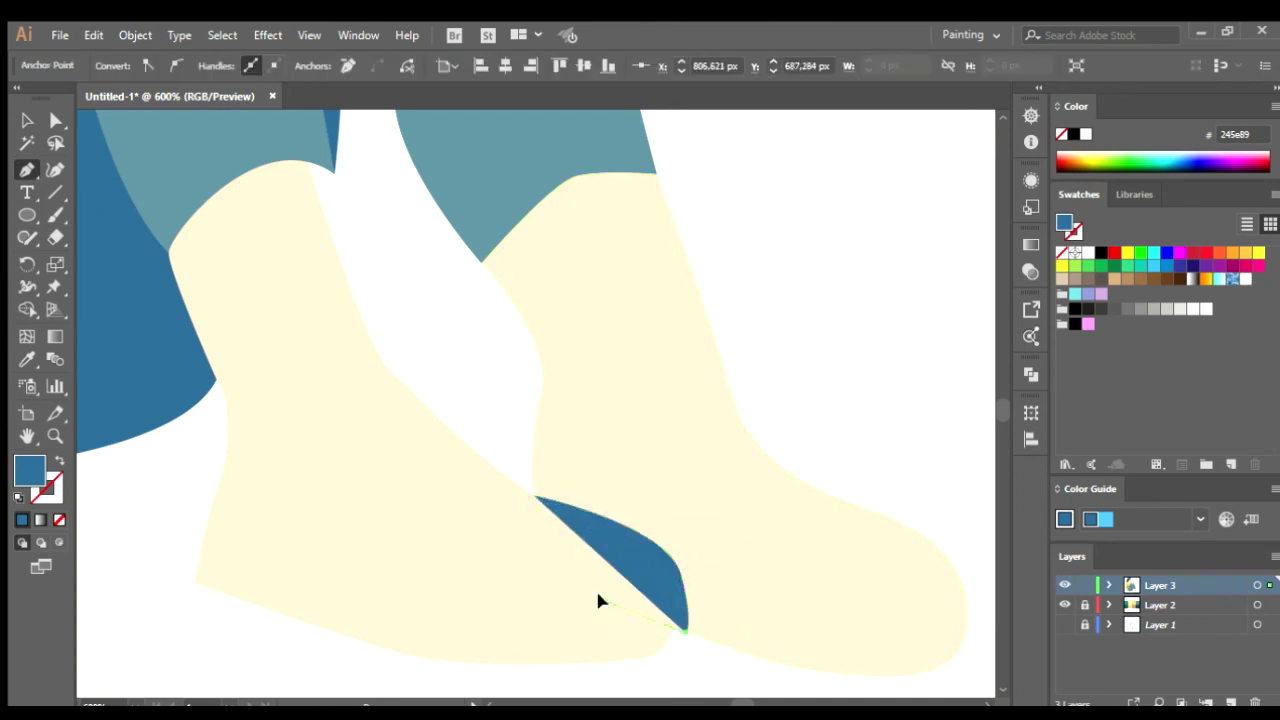
pyautogui.click(603, 600)
# - Fill the overlap shape with peach #ffbd89 sampled from the artboard chips
pyautogui.hotkey('ctrl', '-')
pyautogui.hotkey('ctrl', '-')
pyautogui.hotkey('ctrl', '-')
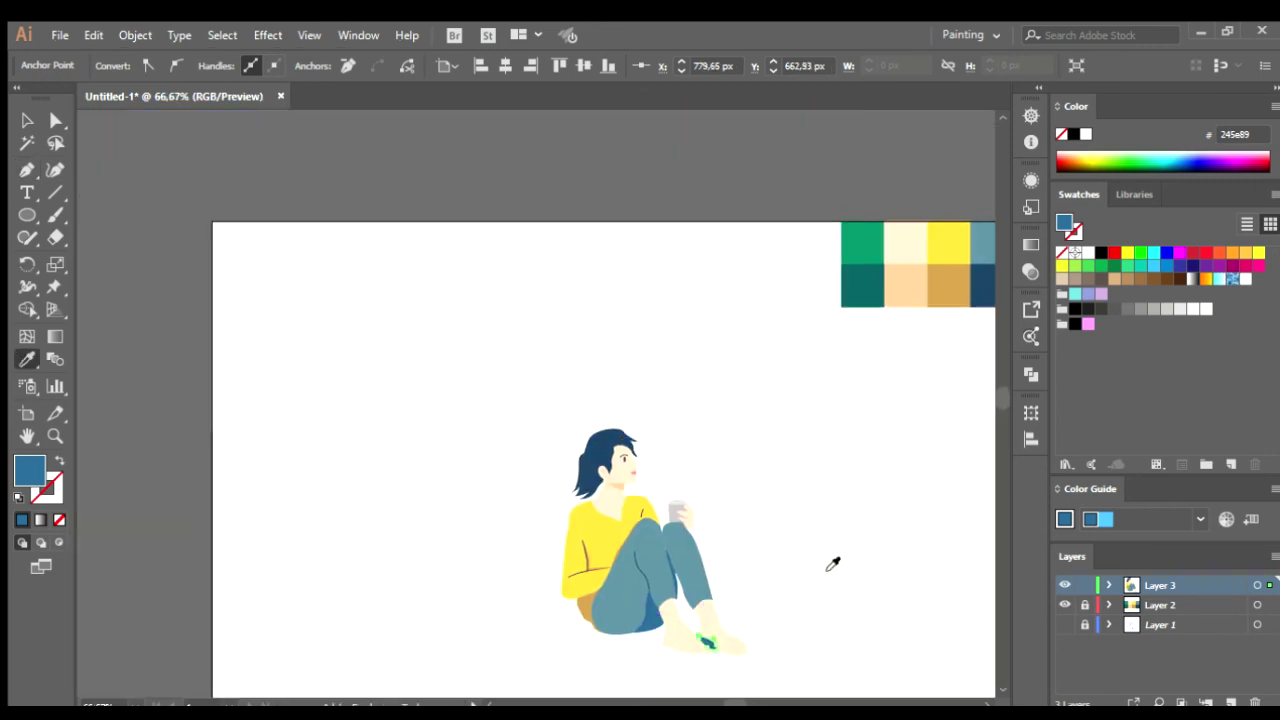
pyautogui.scroll(3, 832, 564)
pyautogui.click(142, 336)
pyautogui.moveTo(373, 600); pyautogui.dragTo(603, 170)
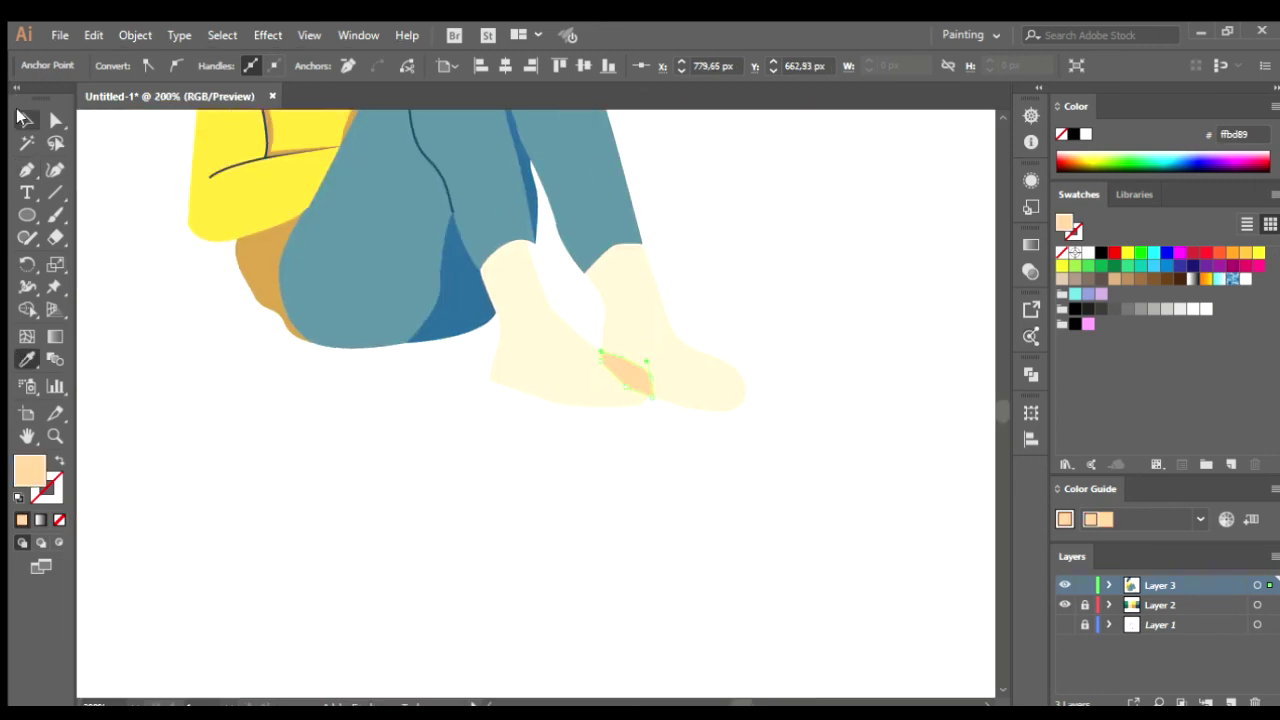
pyautogui.click(24, 118)
pyautogui.scroll(3, 617, 352)
pyautogui.click(619, 413)
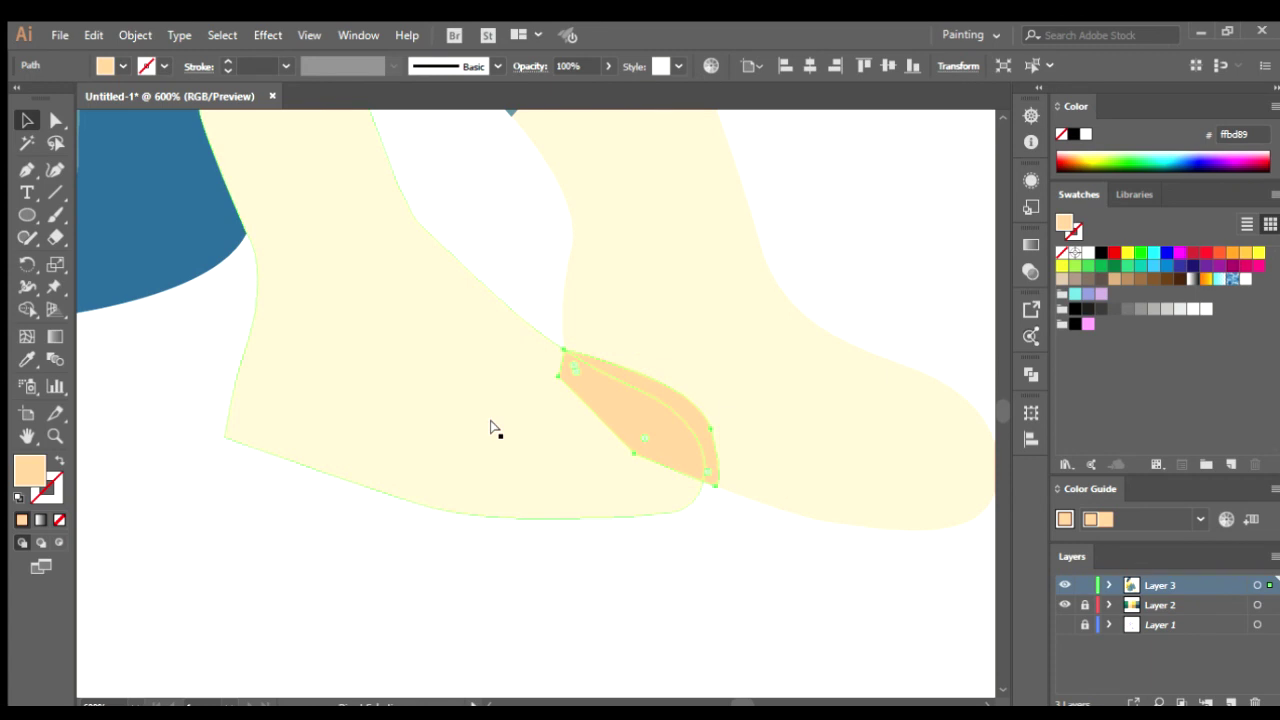
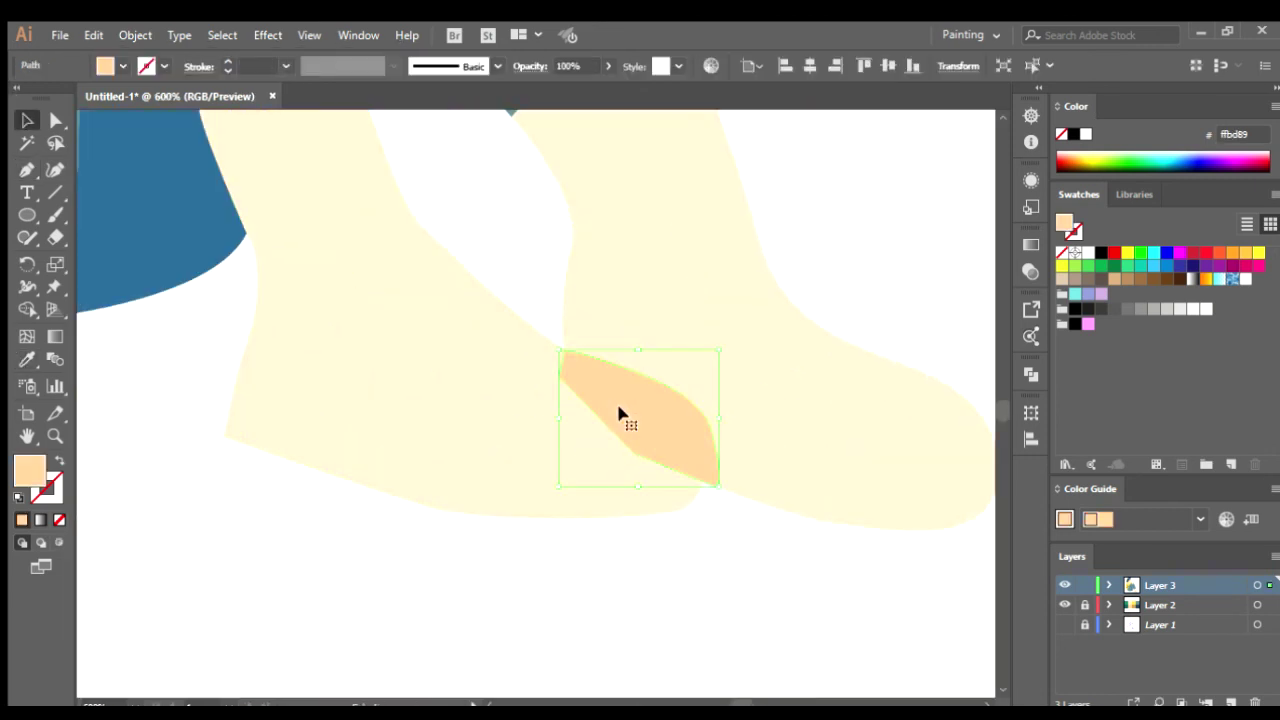
# - Inspect the feet and the peach shape between them
pyautogui.moveTo(756, 314); pyautogui.dragTo(606, 449)
pyautogui.click(500, 434)
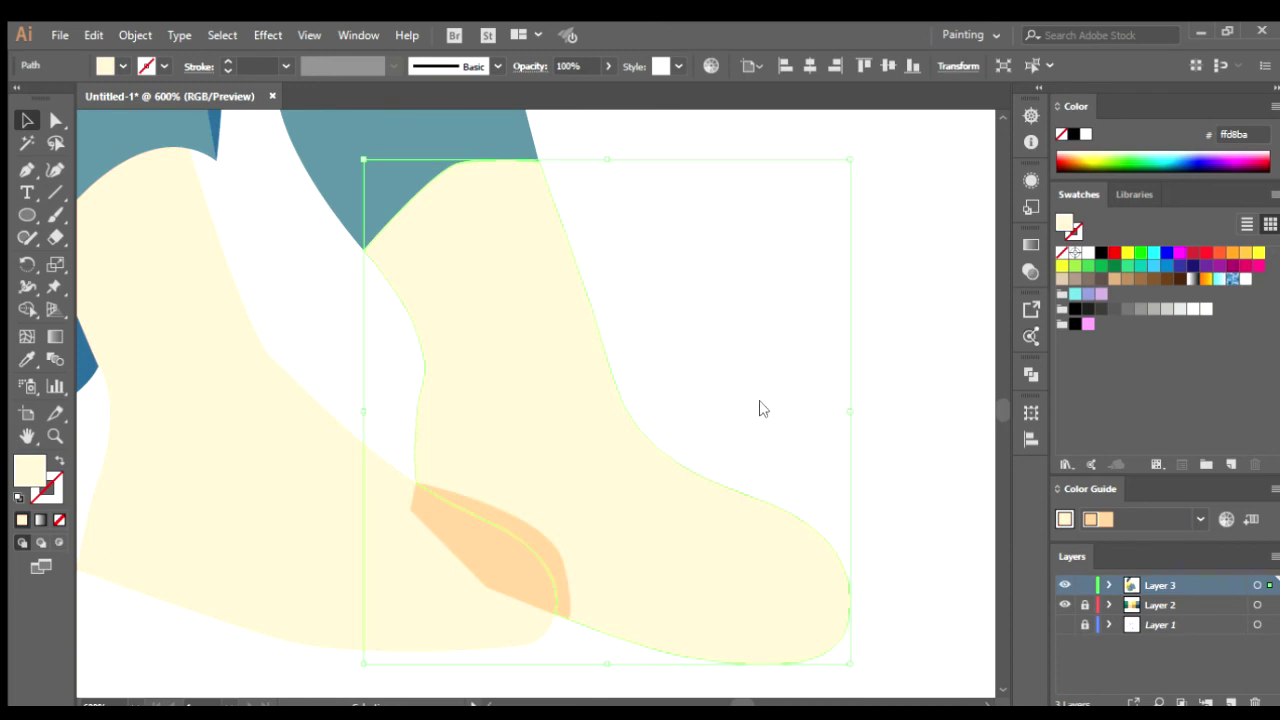
pyautogui.moveTo(767, 421); pyautogui.dragTo(797, 391)
pyautogui.click(551, 514)
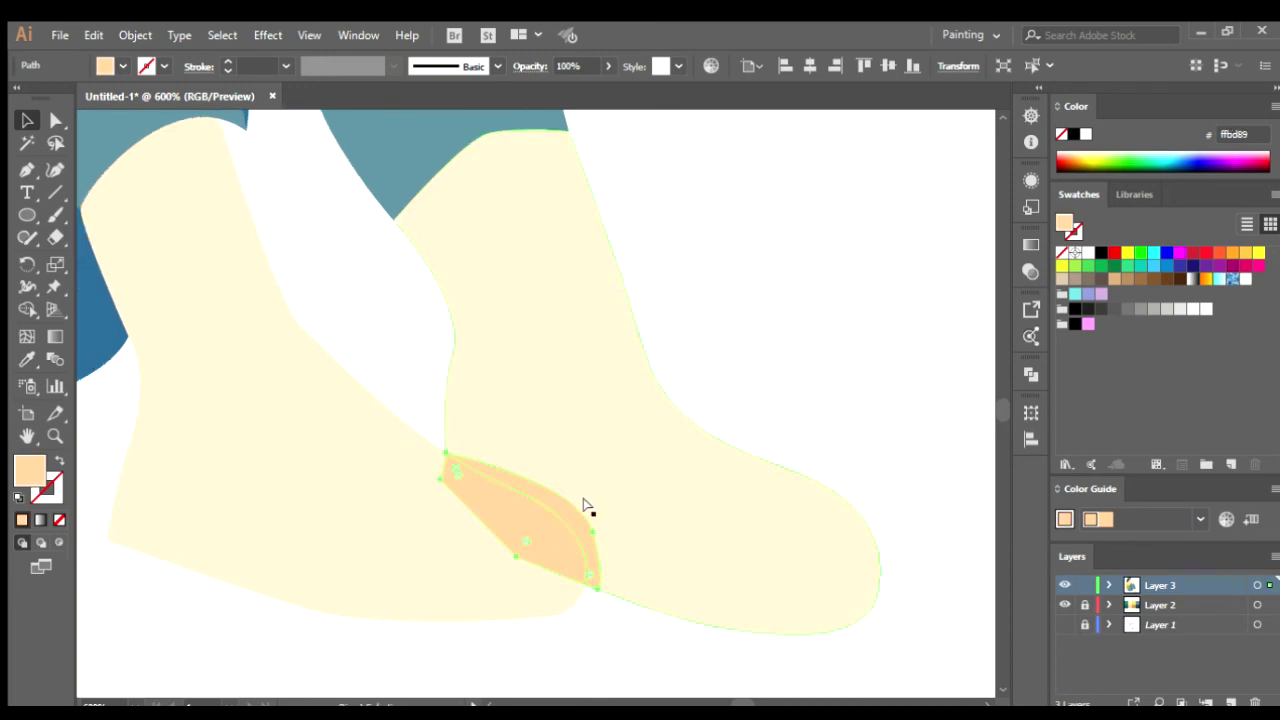
pyautogui.click(834, 346)
pyautogui.hotkey('ctrl', '1')
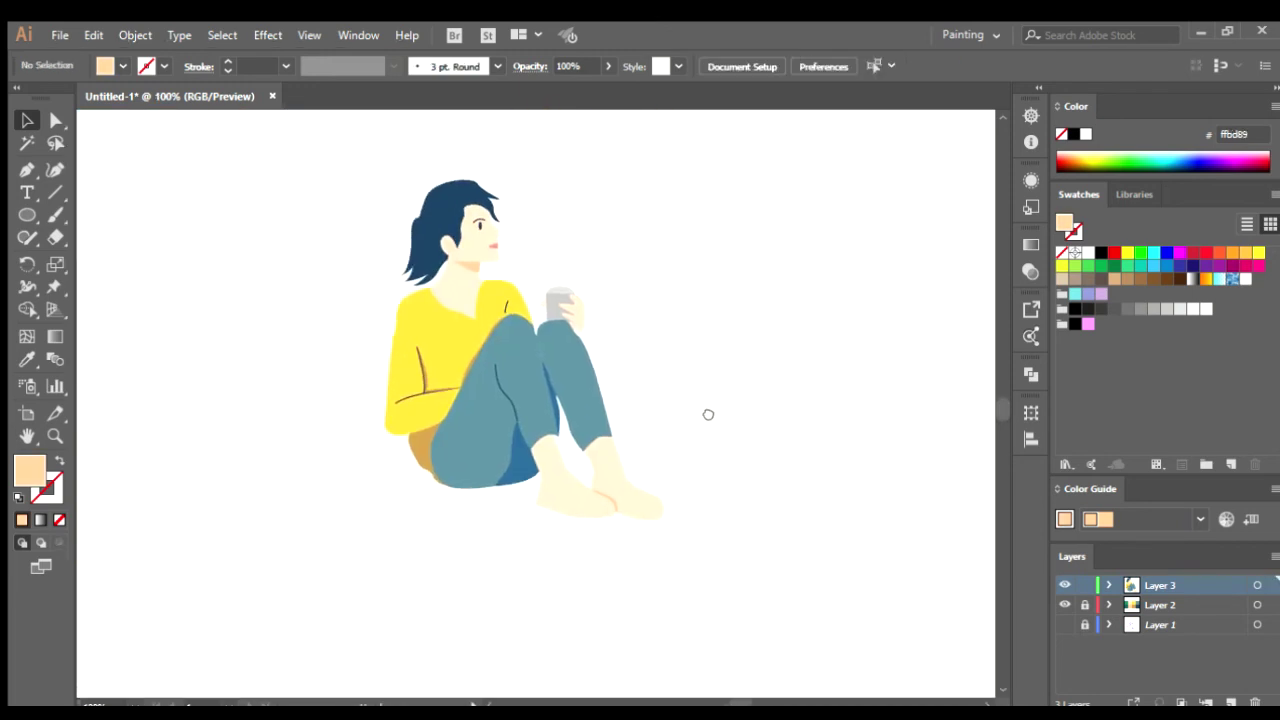
pyautogui.moveTo(694, 409)
pyautogui.mouseDown()
pyautogui.moveTo(752, 410)
pyautogui.moveTo(707, 413)
pyautogui.mouseUp()
# - Fill the cup group with the pale grey e6e6e6 swatch
pyautogui.click(622, 409)
pyautogui.click(1180, 309)
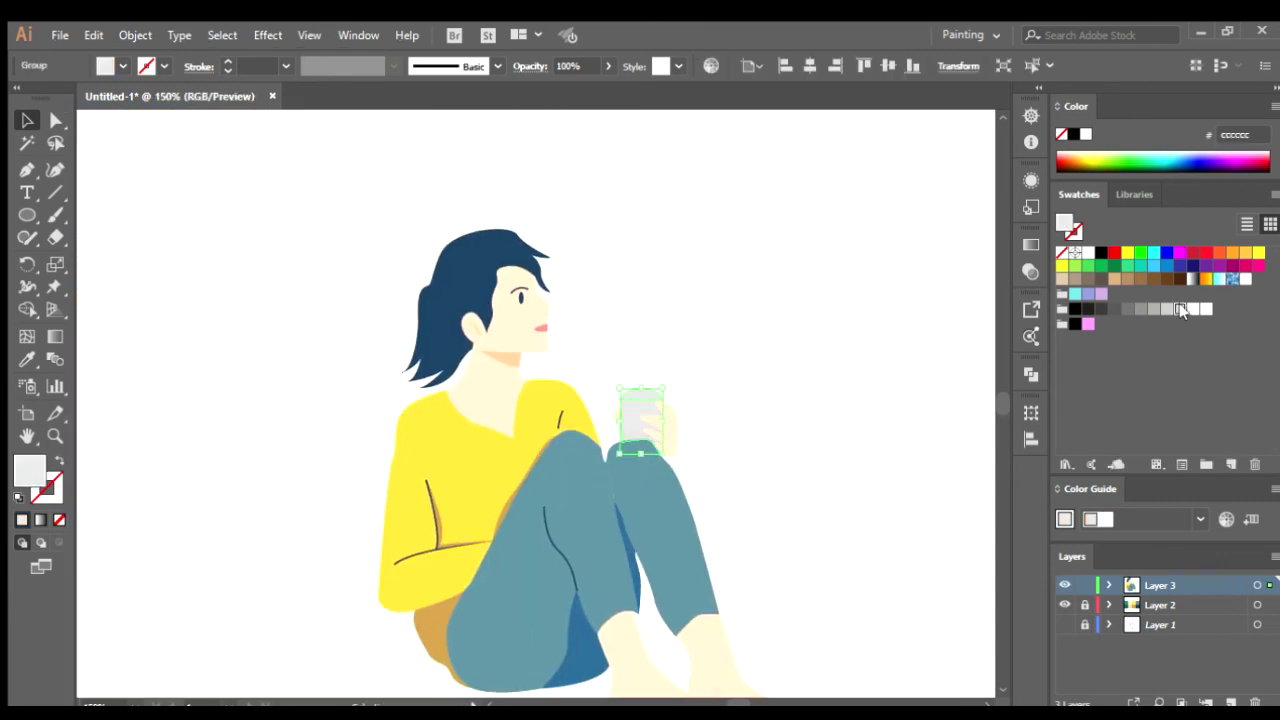
pyautogui.click(677, 403)
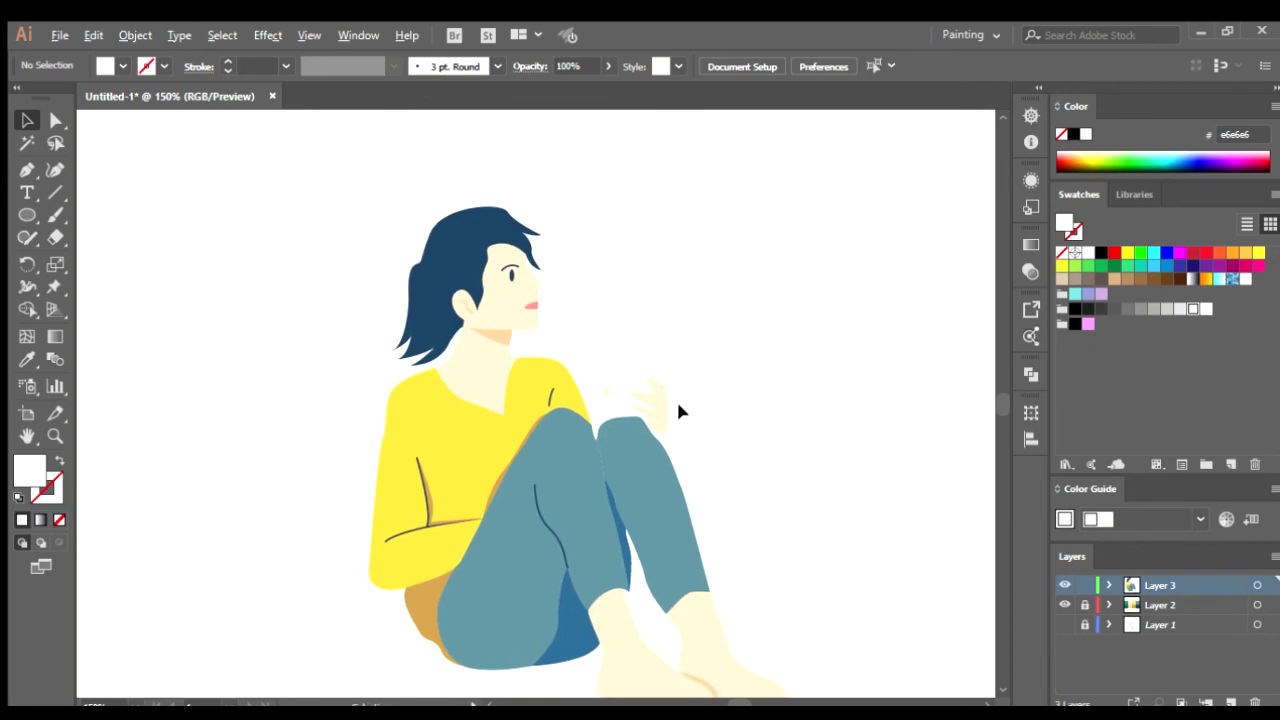
pyautogui.scroll(4, 677, 403)
# - Inspect the cup's individual paths in isolation mode
pyautogui.doubleClick(503, 309)
pyautogui.click(503, 309)
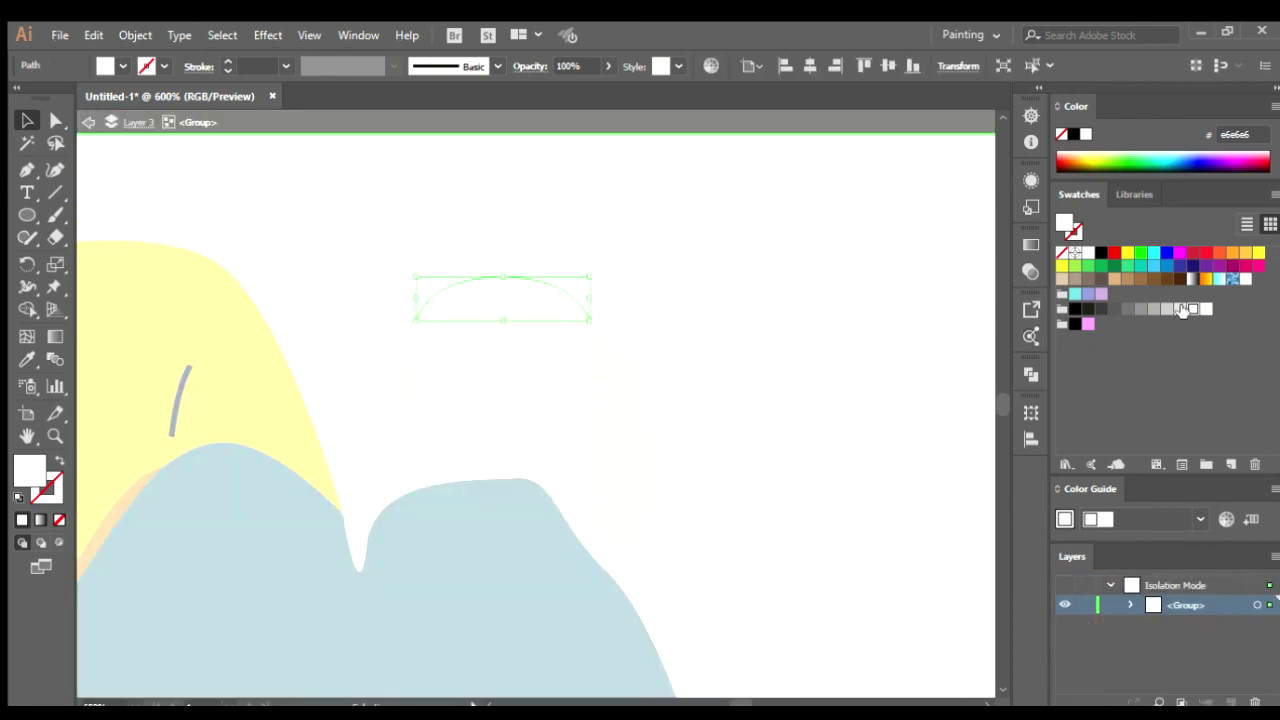
pyautogui.click(838, 400)
pyautogui.scroll(3, 634, 383)
pyautogui.press('Escape')
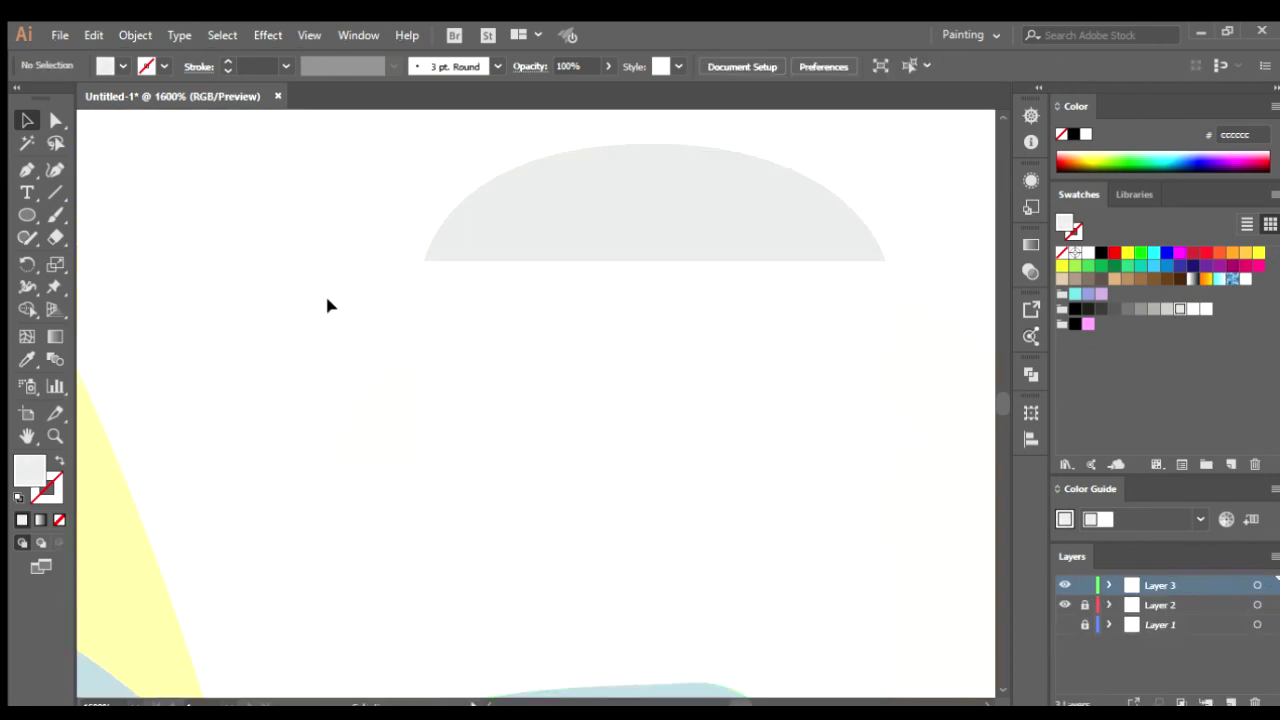
# - Check the small pale path beside the cup and the hand shape
pyautogui.click(392, 422)
pyautogui.click(366, 528)
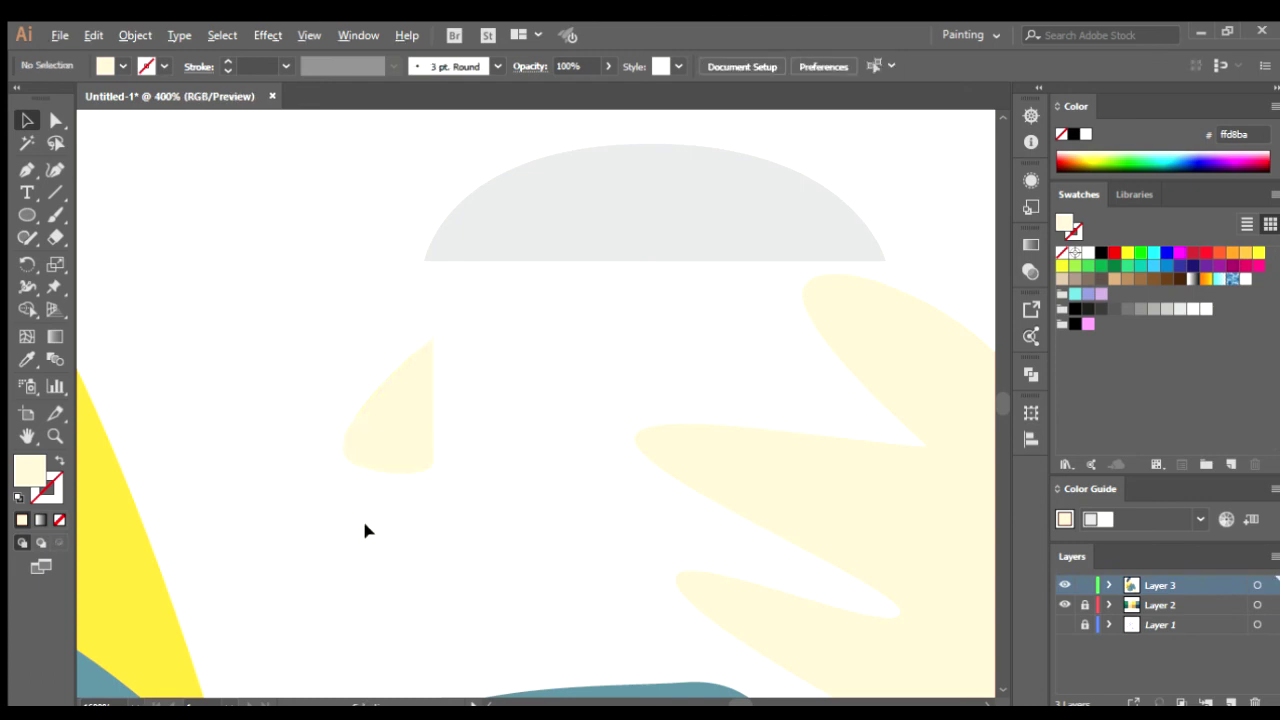
pyautogui.scroll(-3, 668, 480)
pyautogui.scroll(1, 597, 468)
pyautogui.click(597, 468)
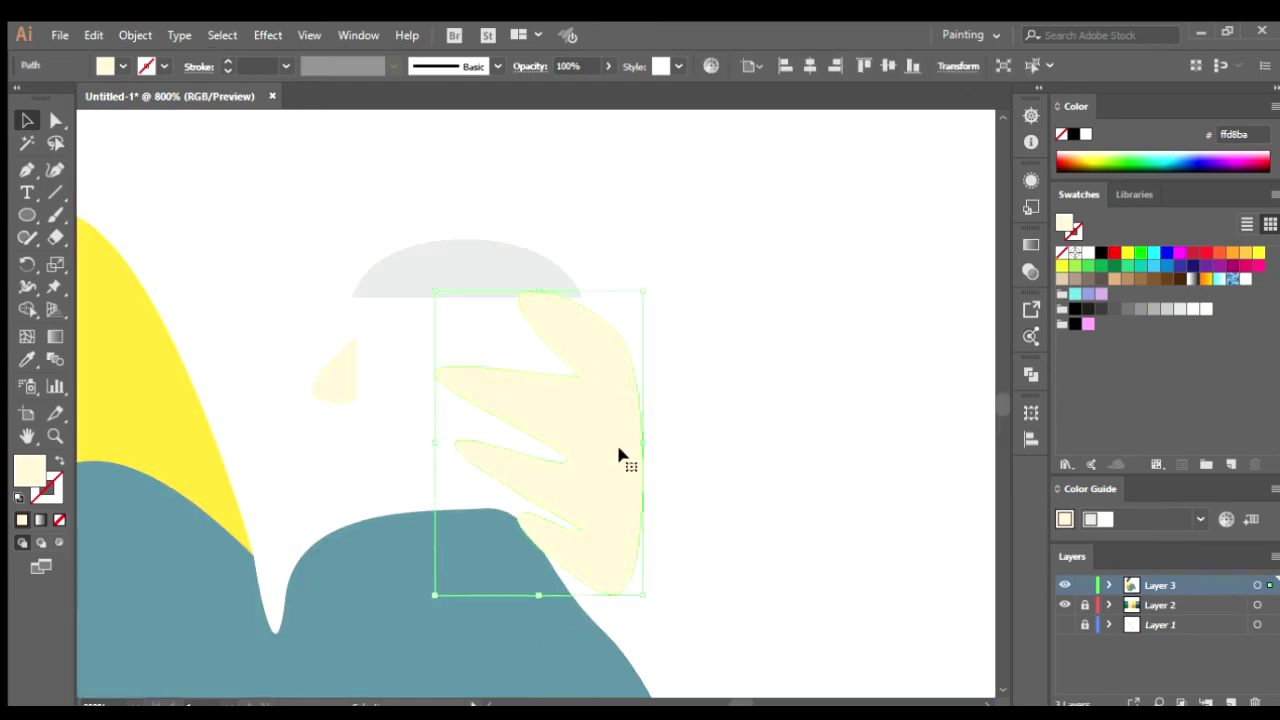
pyautogui.click(700, 477)
# - Zoom and pan out to view the whole artboard
pyautogui.scroll(-3, 696, 490)
pyautogui.scroll(2, 699, 462)
pyautogui.scroll(-4, 757, 526)
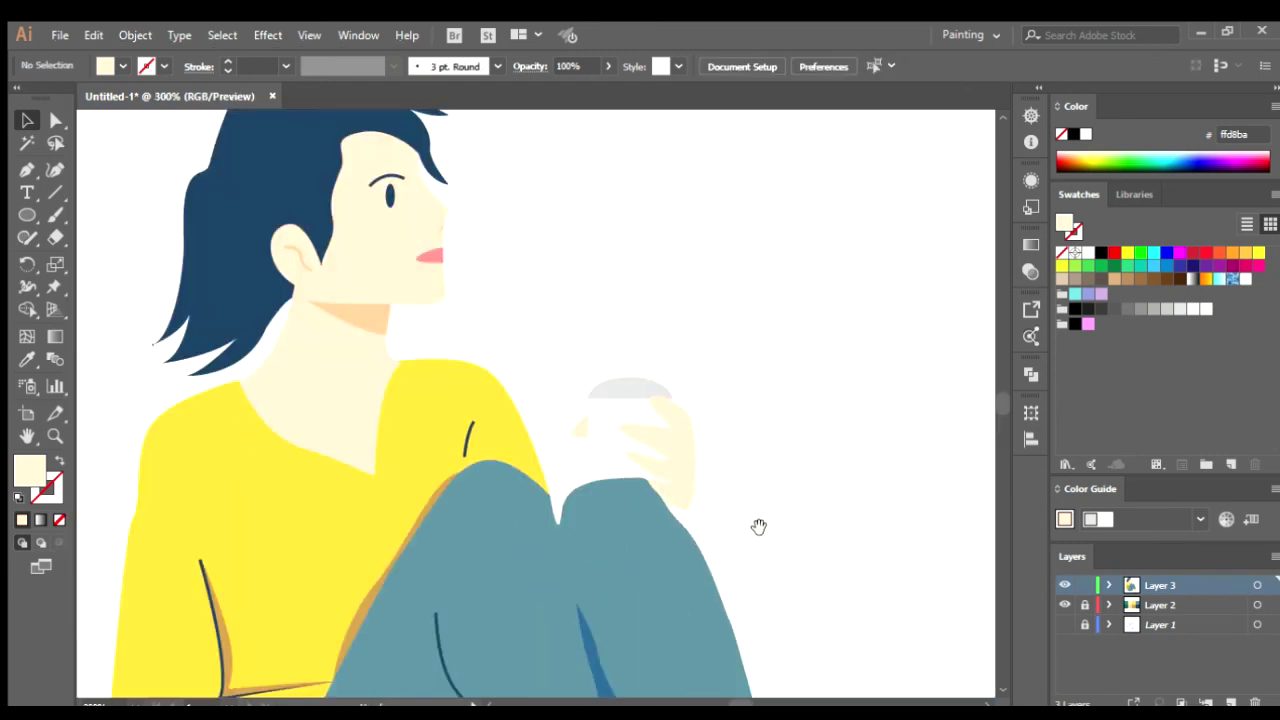
pyautogui.scroll(-1, 730, 466)
pyautogui.scroll(-2, 722, 442)
pyautogui.moveTo(731, 449)
pyautogui.mouseDown()
pyautogui.moveTo(790, 411)
pyautogui.moveTo(753, 432)
pyautogui.mouseUp()
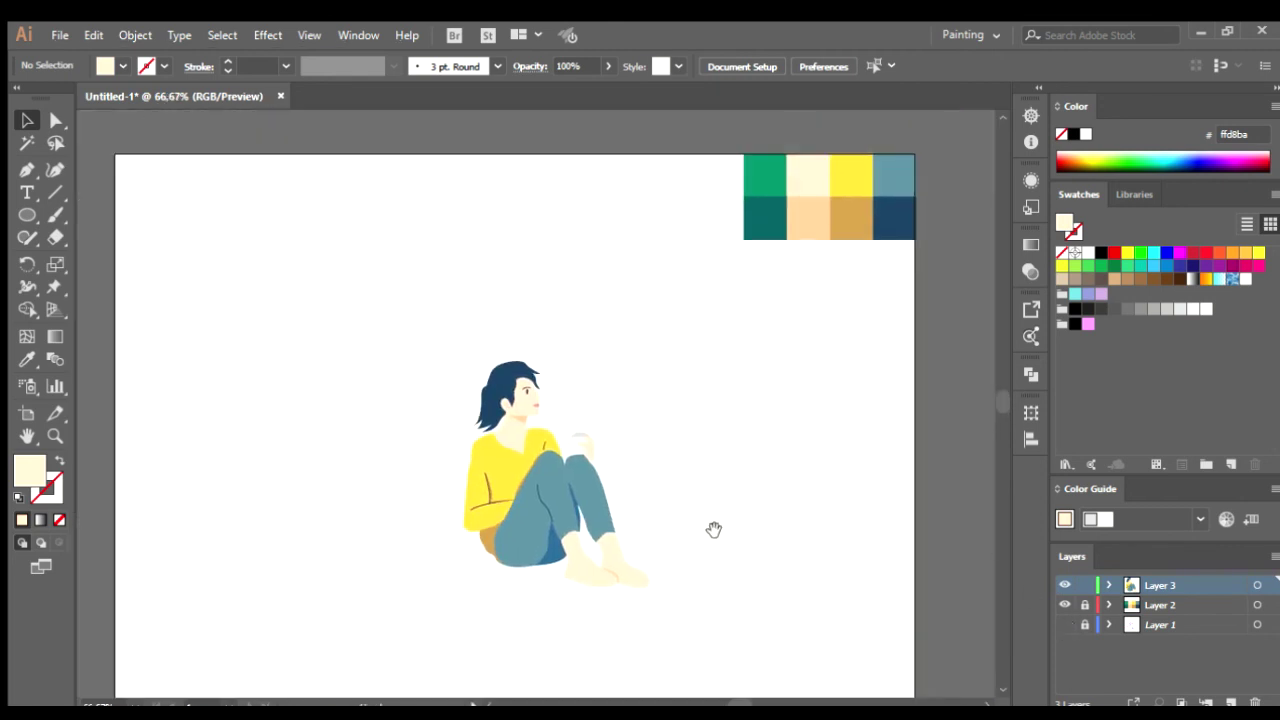
pyautogui.scroll(1, 547, 473)
# - Briefly show the sketch layer, then recolour both arm creases tan (c08f42)
pyautogui.click(1064, 624)
pyautogui.click(1064, 624)
pyautogui.scroll(3, 531, 420)
pyautogui.click(400, 403)
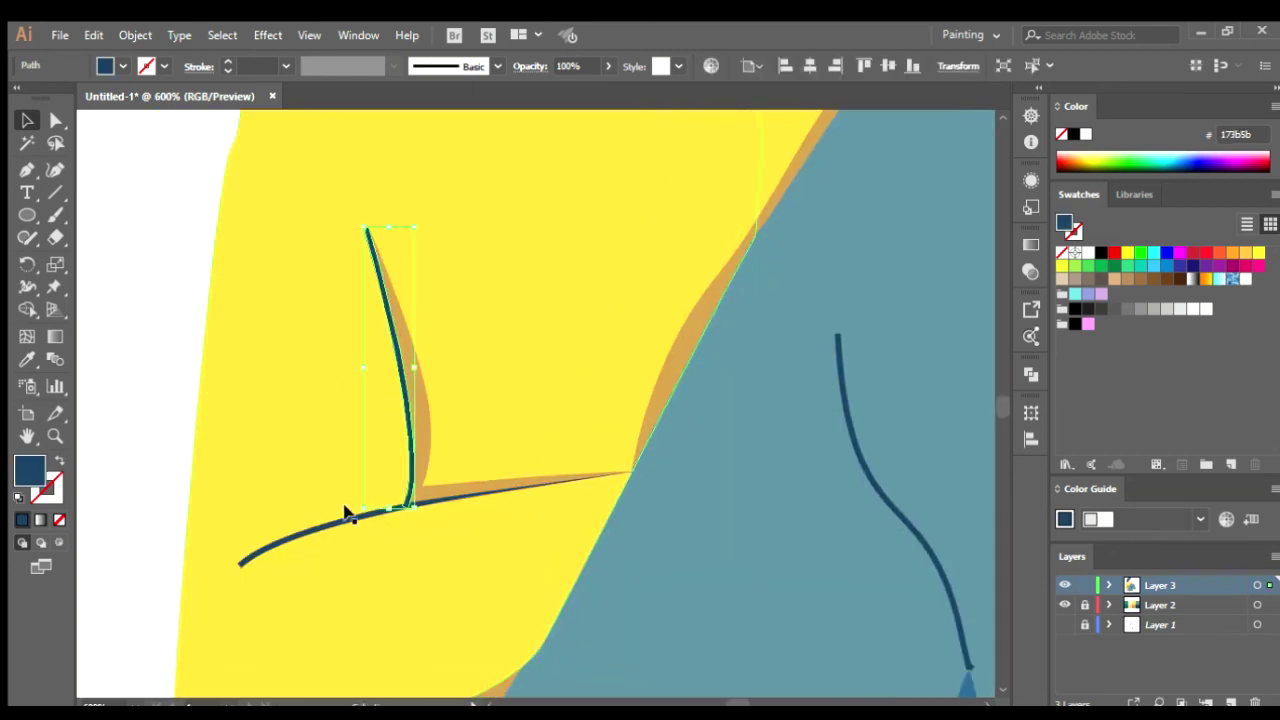
pyautogui.keyDown('shift'); pyautogui.click(343, 518); pyautogui.keyUp('shift')
pyautogui.press('i')
pyautogui.click(422, 430)
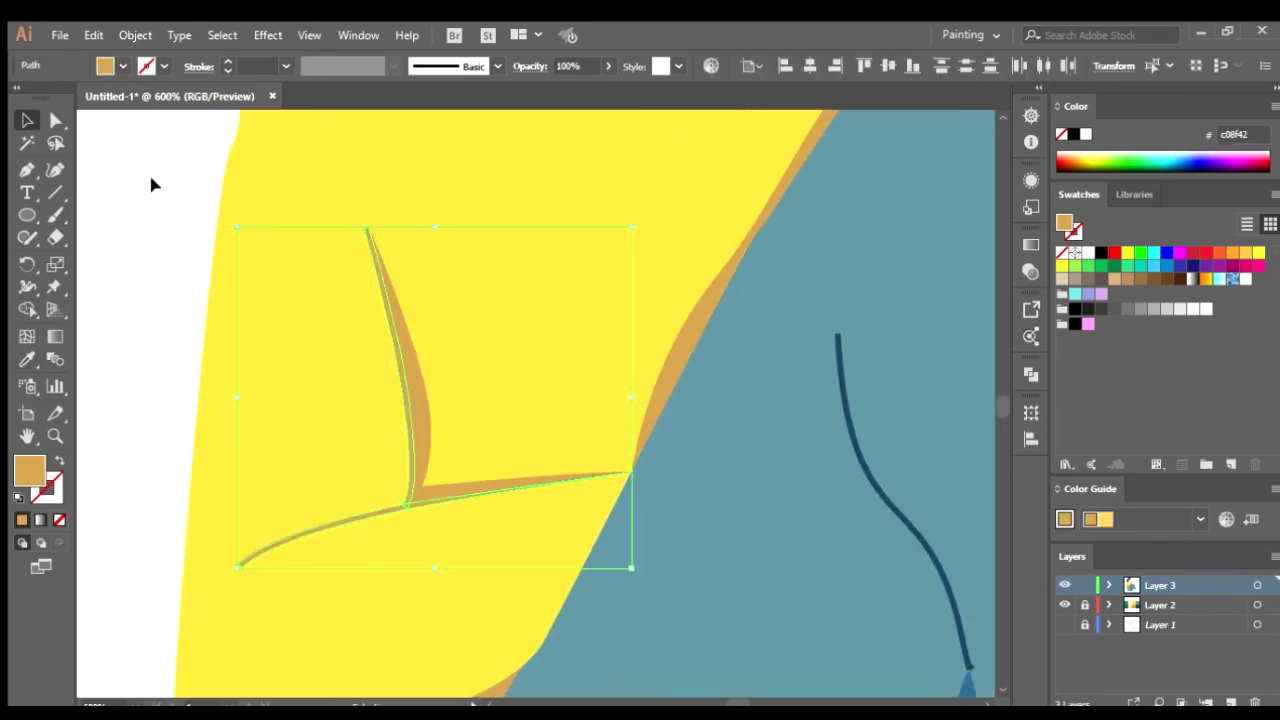
pyautogui.click(150, 183)
# - Recolour the small dark sweater stroke tan as well and clear the selection
pyautogui.scroll(-2, 657, 300)
pyautogui.scroll(-2, 672, 337)
pyautogui.click(668, 337)
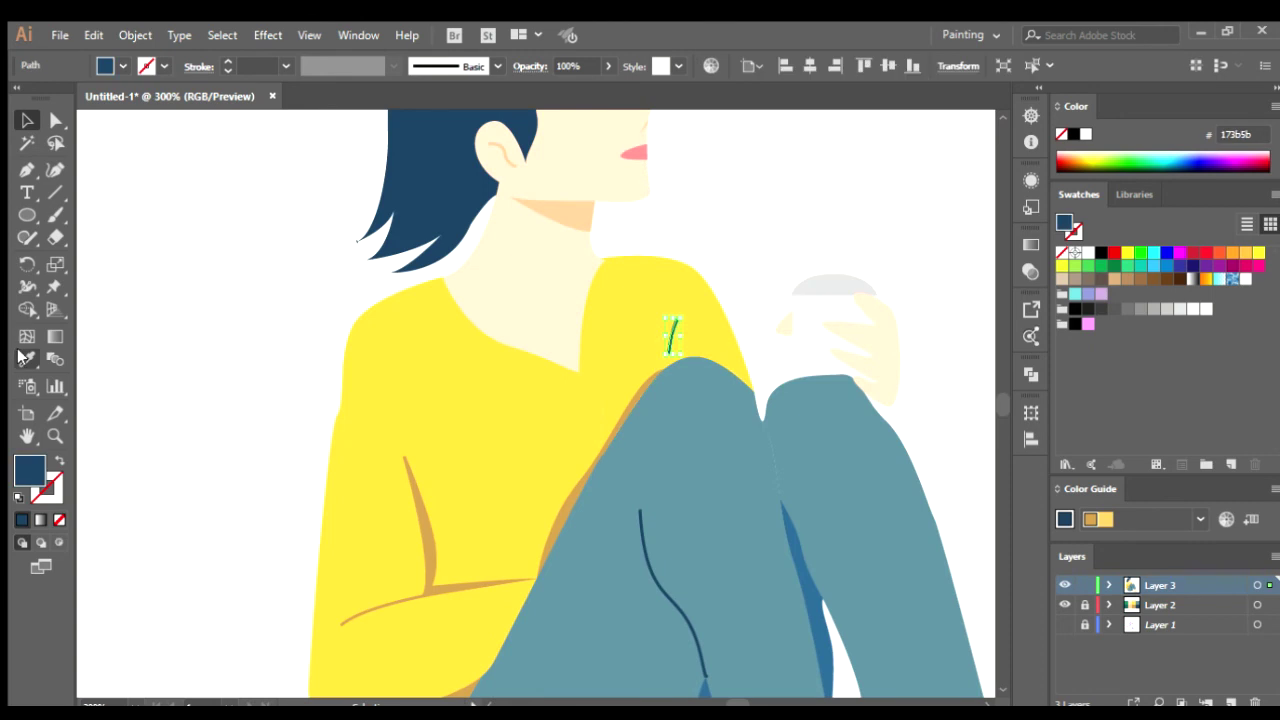
pyautogui.click(418, 503)
pyautogui.press('v')
pyautogui.hotkey('ctrl', 'shift', 'a')
pyautogui.hotkey('ctrl', '0')
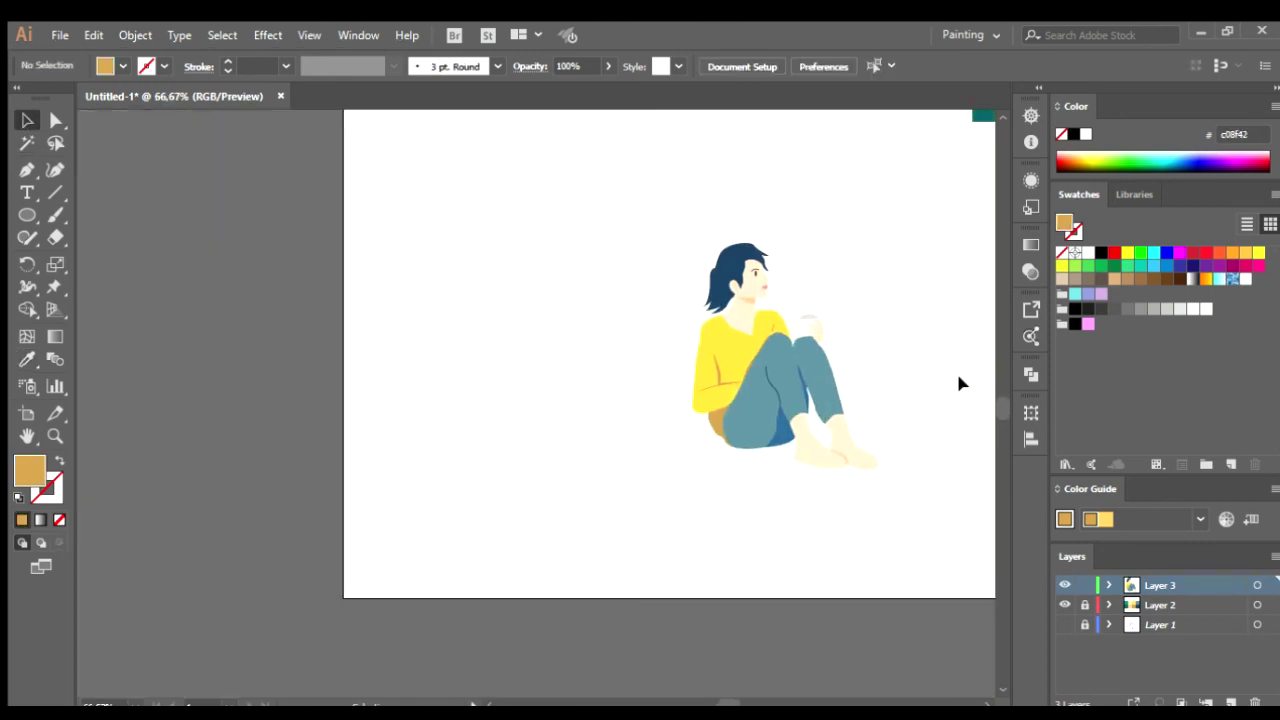
pyautogui.scroll(1, 843, 491)
# - Draw a four-point fold shape down the sweater edge from the neckline
pyautogui.scroll(4, 711, 371)
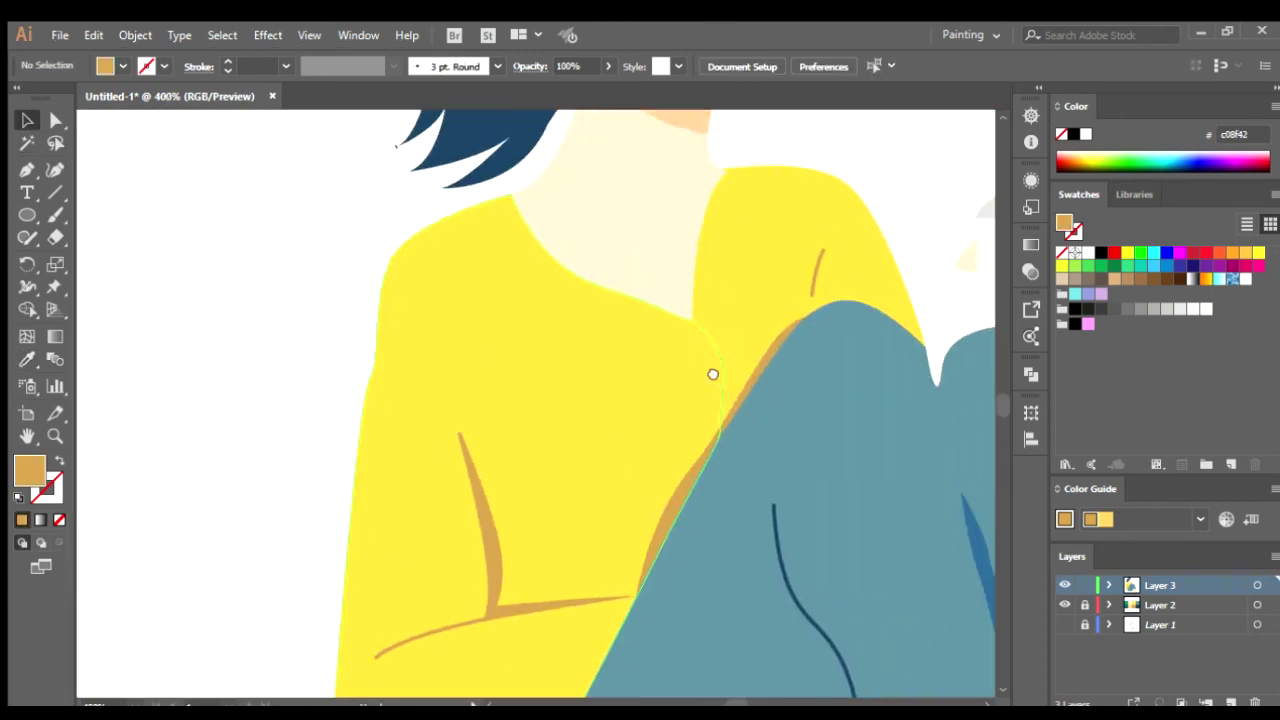
pyautogui.scroll(1, 686, 377)
pyautogui.click(685, 376)
pyautogui.press('p')
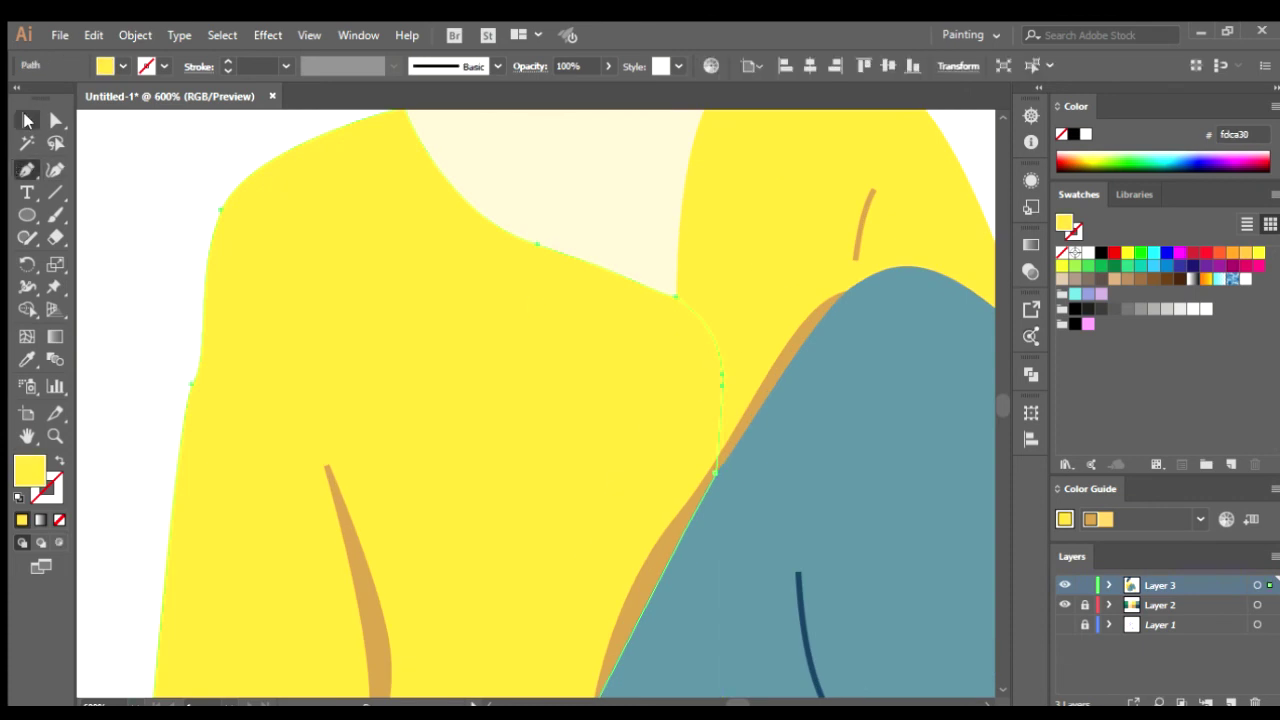
pyautogui.hotkey('ctrl', 'shift', 'a')
pyautogui.click(675, 297)
pyautogui.click(712, 328)
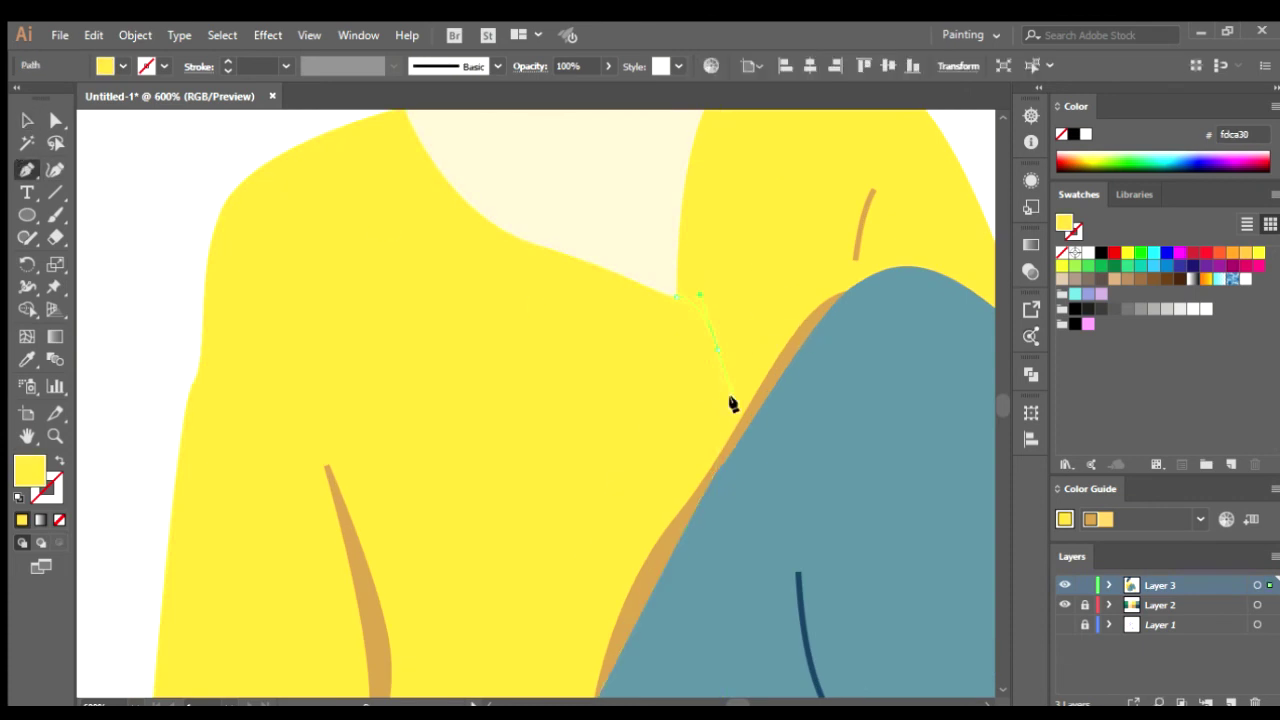
pyautogui.click(724, 392)
pyautogui.click(717, 458)
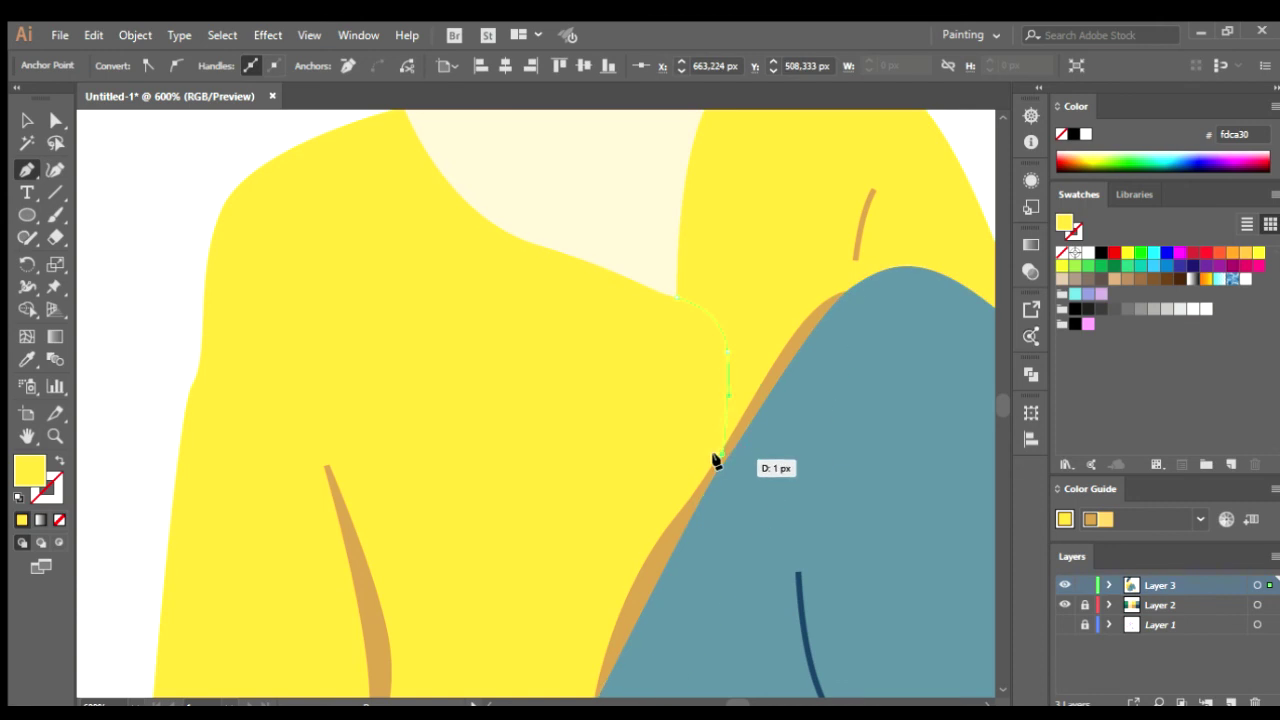
# - Fill the fold with the sampled tan and send it behind the sweater
pyautogui.click(30, 361)
pyautogui.click(360, 551)
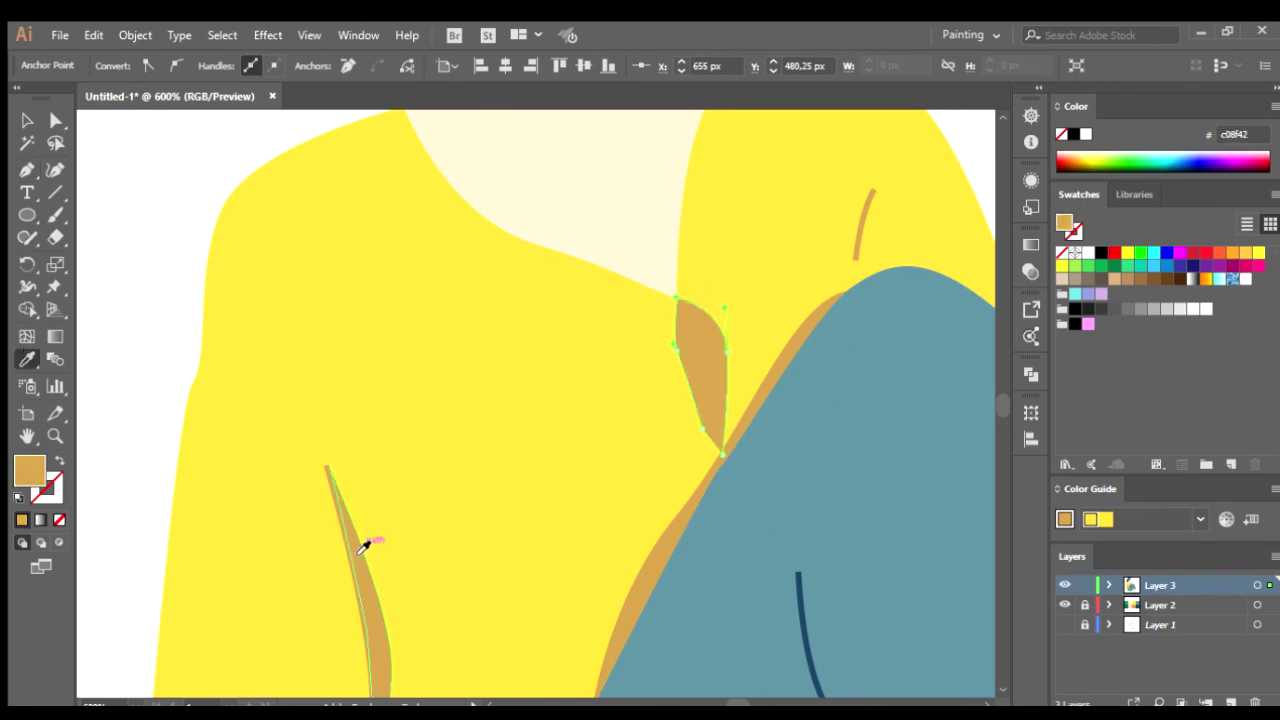
pyautogui.hotkey('ctrl', 'shift', '[')
pyautogui.click(130, 165)
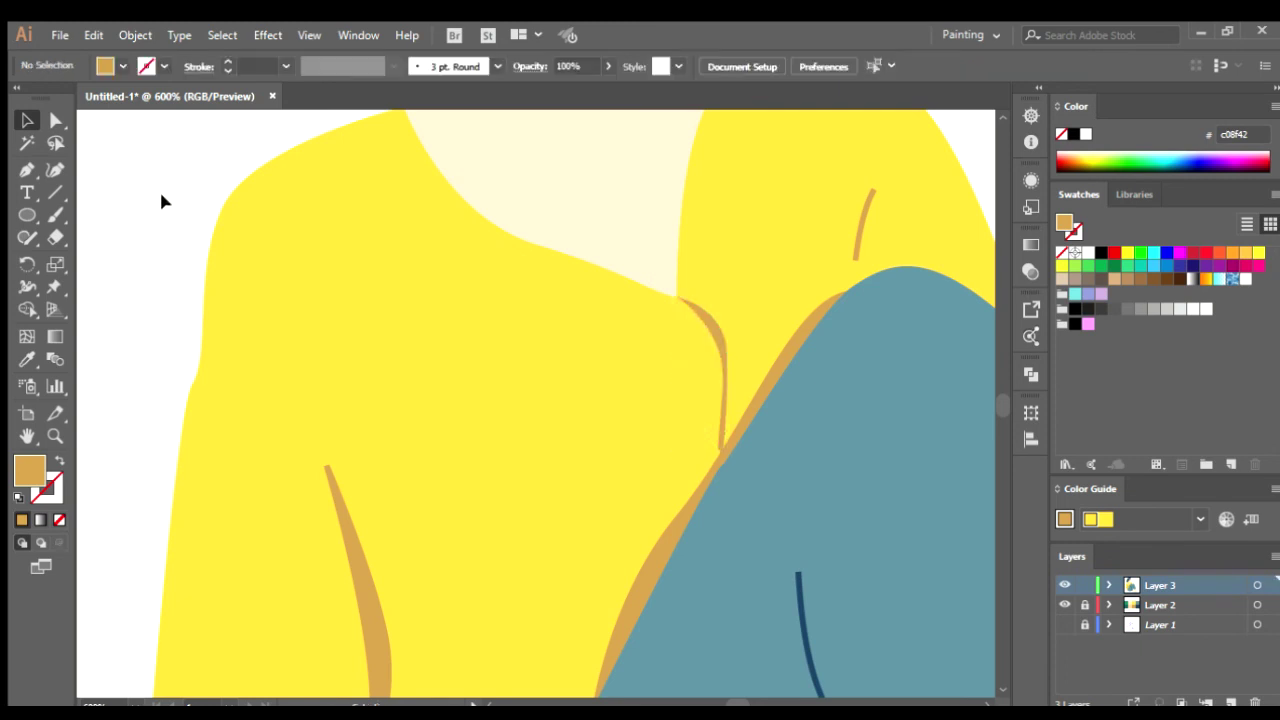
pyautogui.hotkey('ctrl', '-')
pyautogui.hotkey('ctrl', '-')
pyautogui.hotkey('ctrl', '-')
pyautogui.hotkey('ctrl', '-')
pyautogui.hotkey('ctrl', '-')
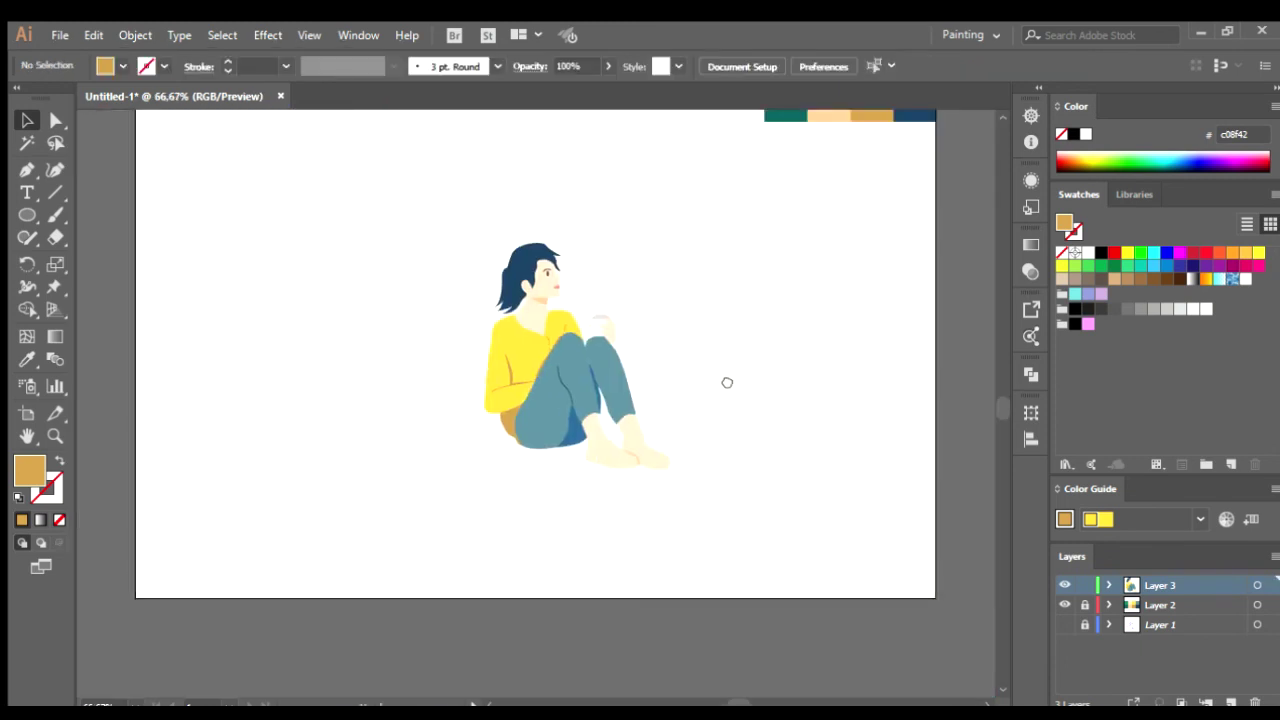
pyautogui.hotkey('ctrl', '+')
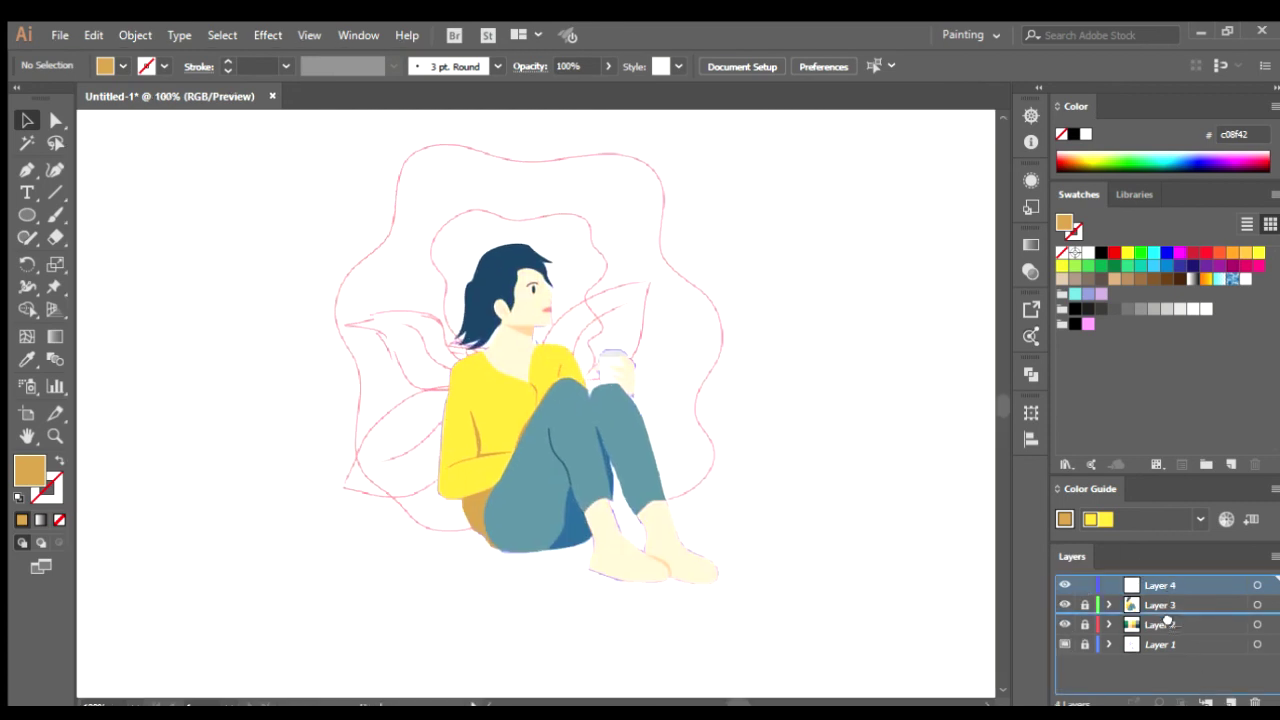
# - Move Layer 4 below Layer 3 and set new paths to green stroke, no fill
pyautogui.moveTo(1167, 622); pyautogui.dragTo(1167, 612)
pyautogui.moveTo(405, 285); pyautogui.dragTo(255, 555)
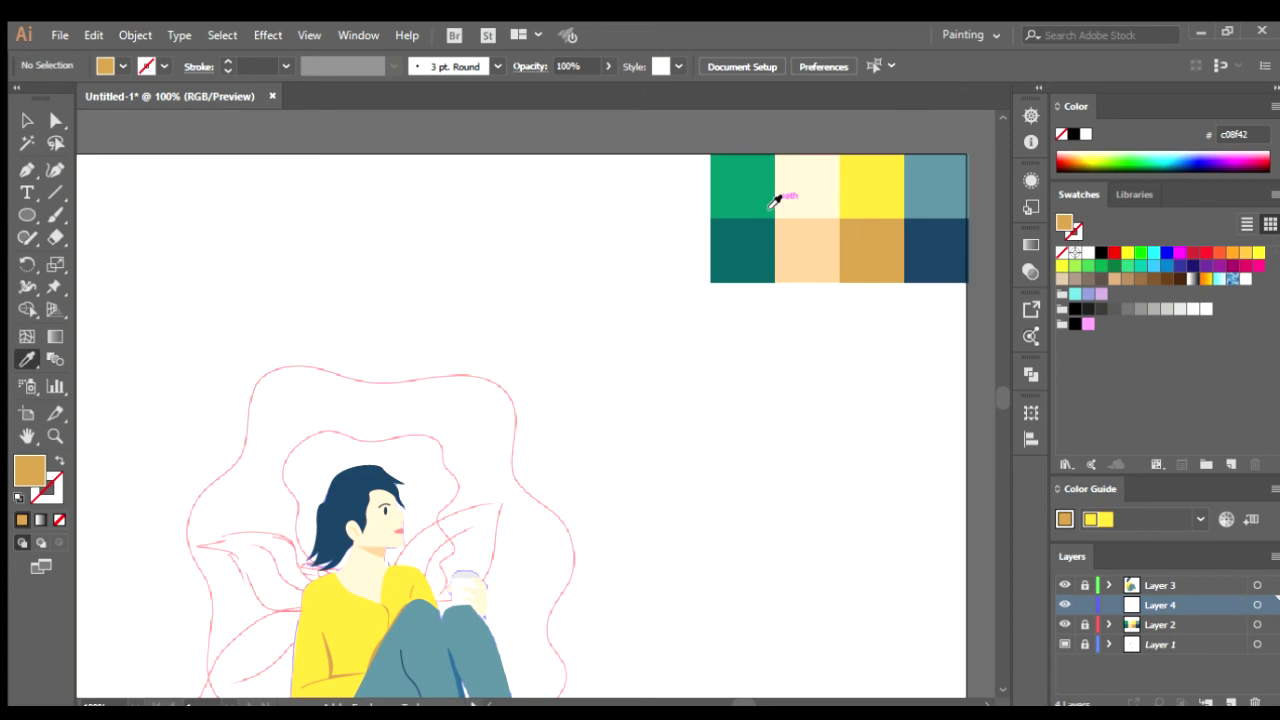
pyautogui.click(775, 200)
pyautogui.scroll(-2, 400, 300)
pyautogui.click(58, 458)
pyautogui.scroll(3, 420, 490)
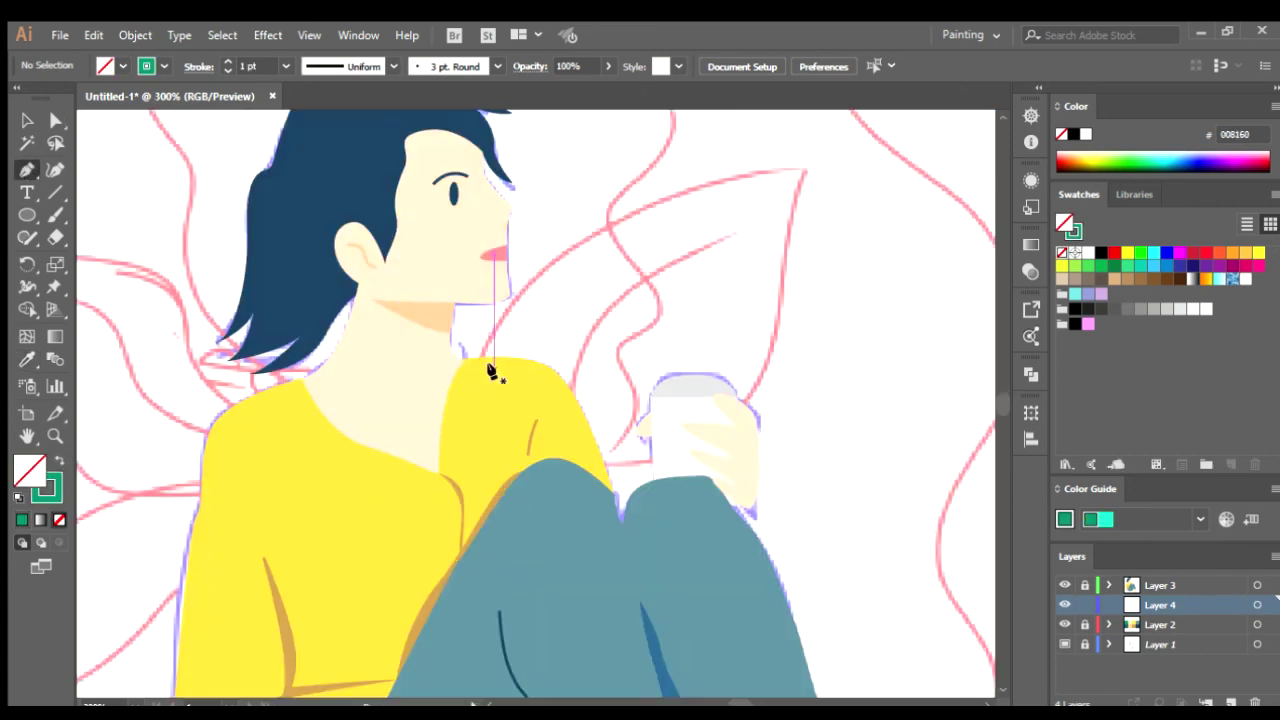
# - Trace the leaf outline rising from the shoulder
pyautogui.click(457, 410)
pyautogui.moveTo(783, 217); pyautogui.dragTo(879, 223)
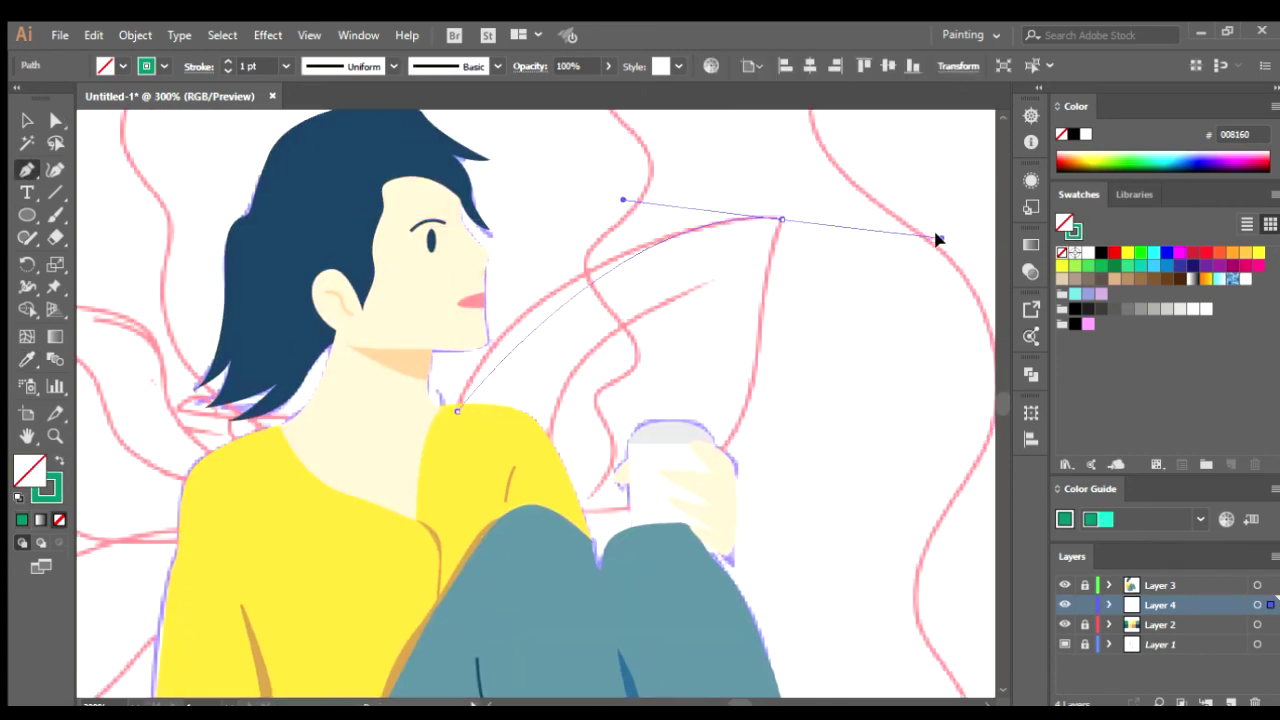
pyautogui.click(627, 218)
pyautogui.moveTo(602, 380); pyautogui.dragTo(602, 430)
pyautogui.moveTo(421, 523)
pyautogui.mouseDown()
pyautogui.moveTo(328, 521)
pyautogui.moveTo(303, 414)
pyautogui.moveTo(625, 288)
pyautogui.mouseUp()
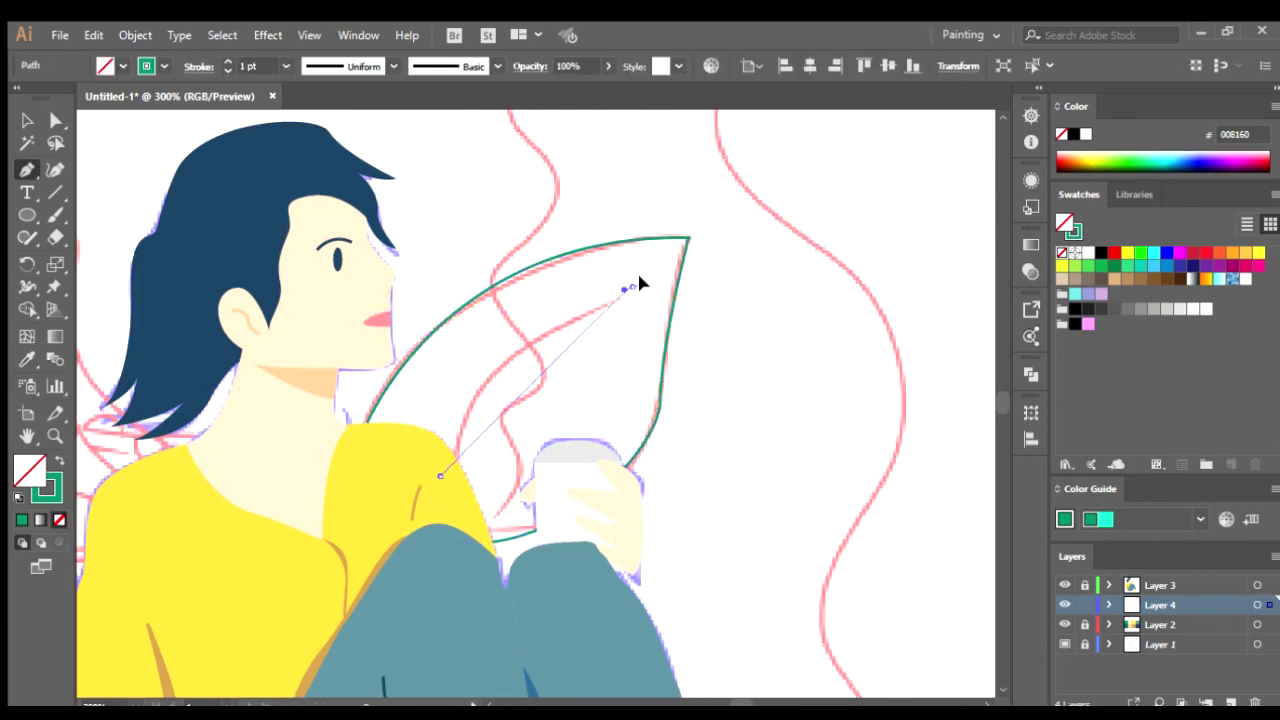
pyautogui.moveTo(757, 258); pyautogui.dragTo(766, 252)
pyautogui.hotkey('ctrl', '-')
pyautogui.hotkey('ctrl', '-')
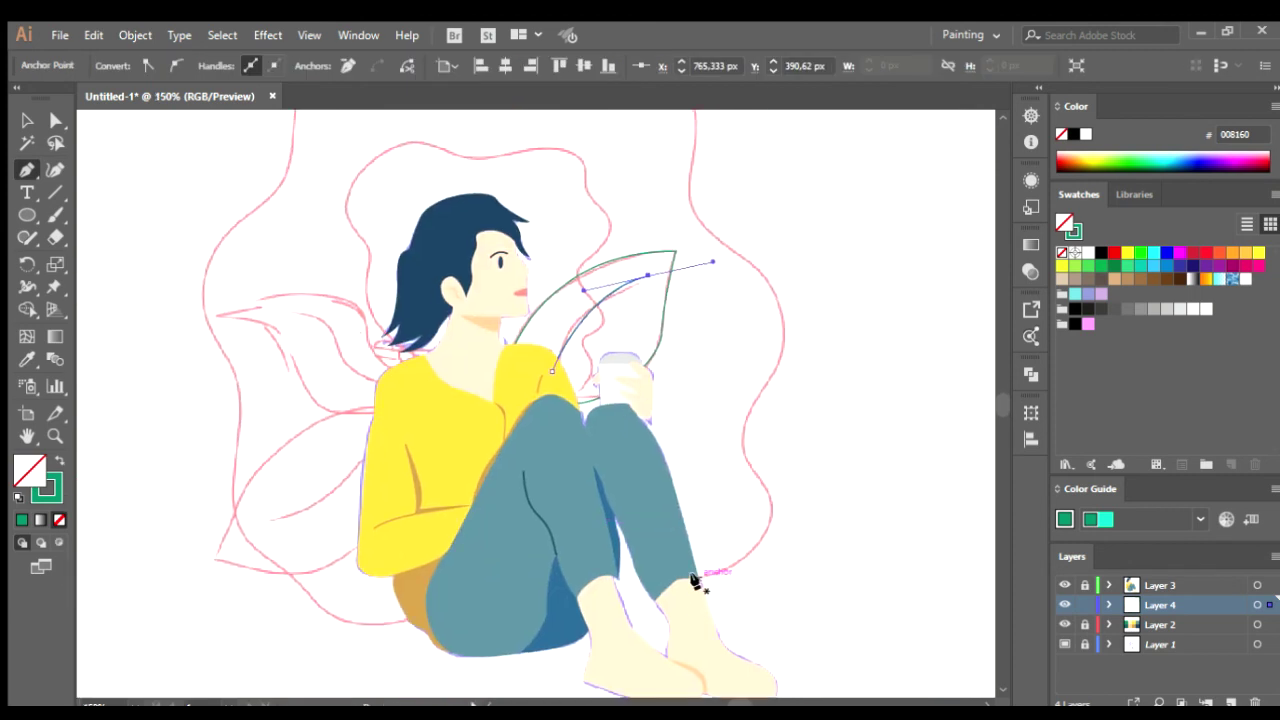
# - Trace and close the large wavy blob backdrop around the figure
pyautogui.moveTo(780, 321); pyautogui.dragTo(834, 234)
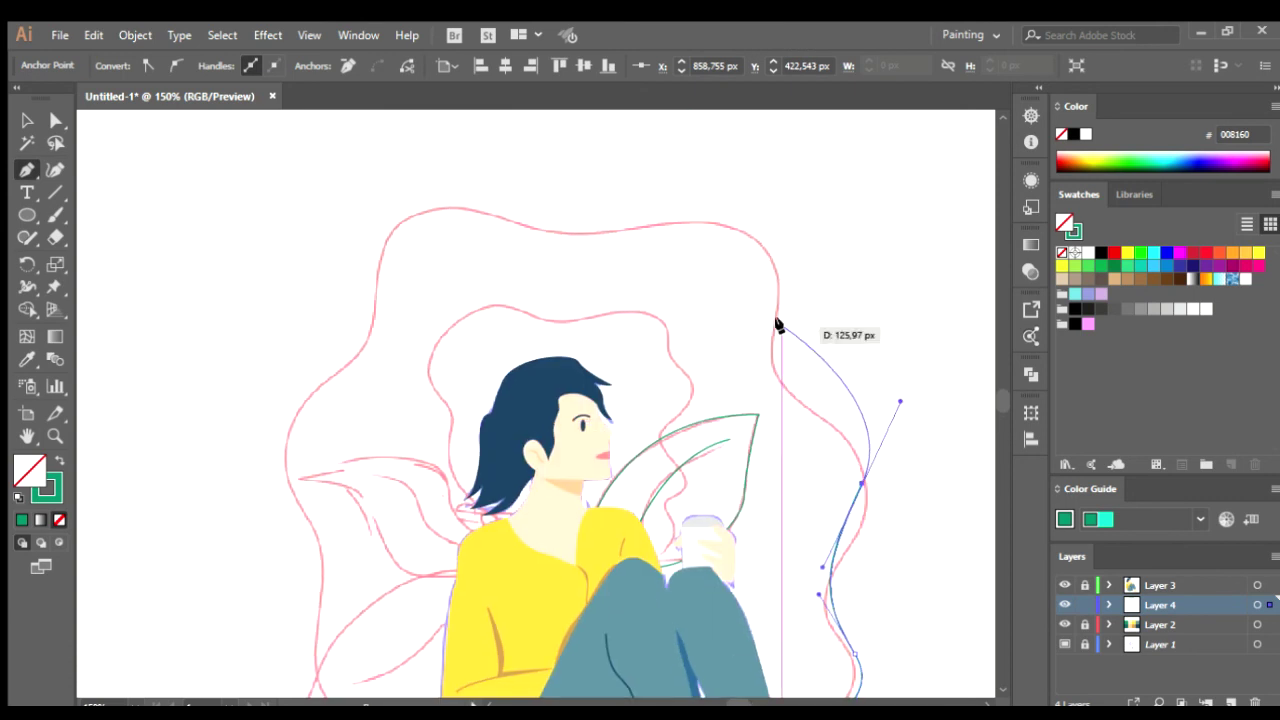
pyautogui.moveTo(522, 191); pyautogui.dragTo(345, 243)
pyautogui.moveTo(352, 350); pyautogui.dragTo(329, 531)
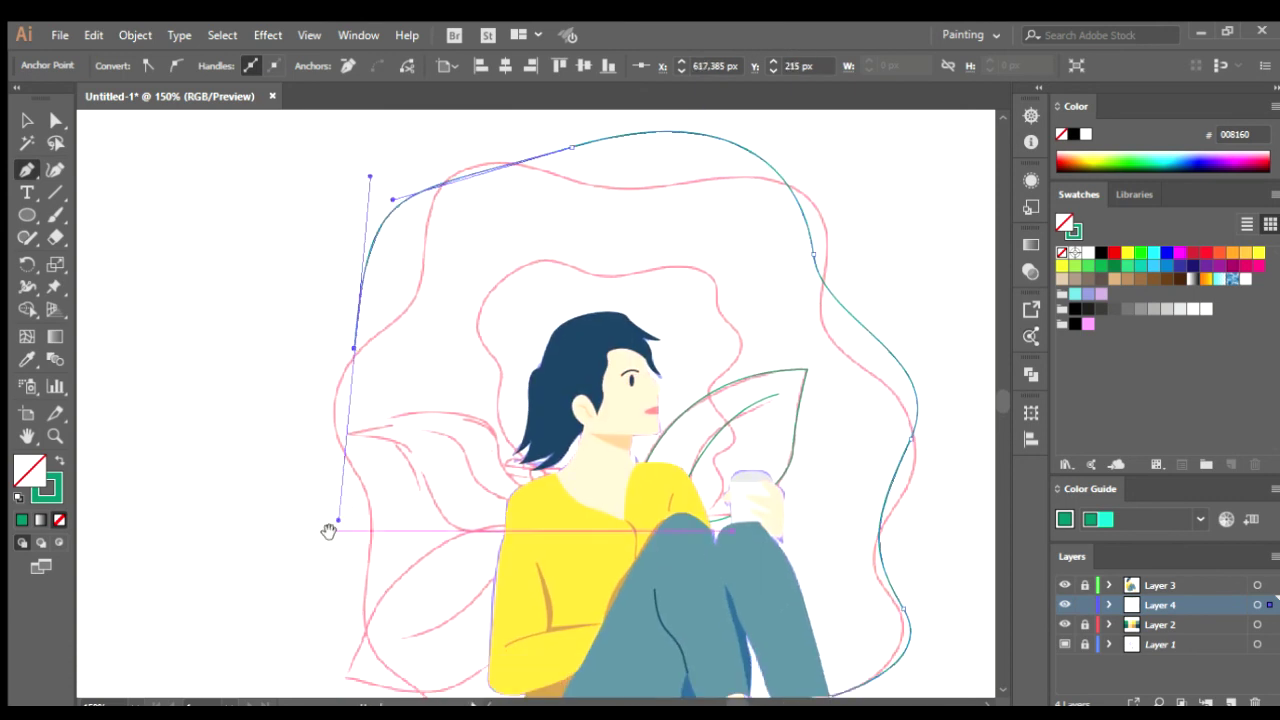
pyautogui.scroll(-2, 329, 531)
pyautogui.scroll(-2, 429, 543)
pyautogui.moveTo(629, 559); pyautogui.dragTo(757, 497)
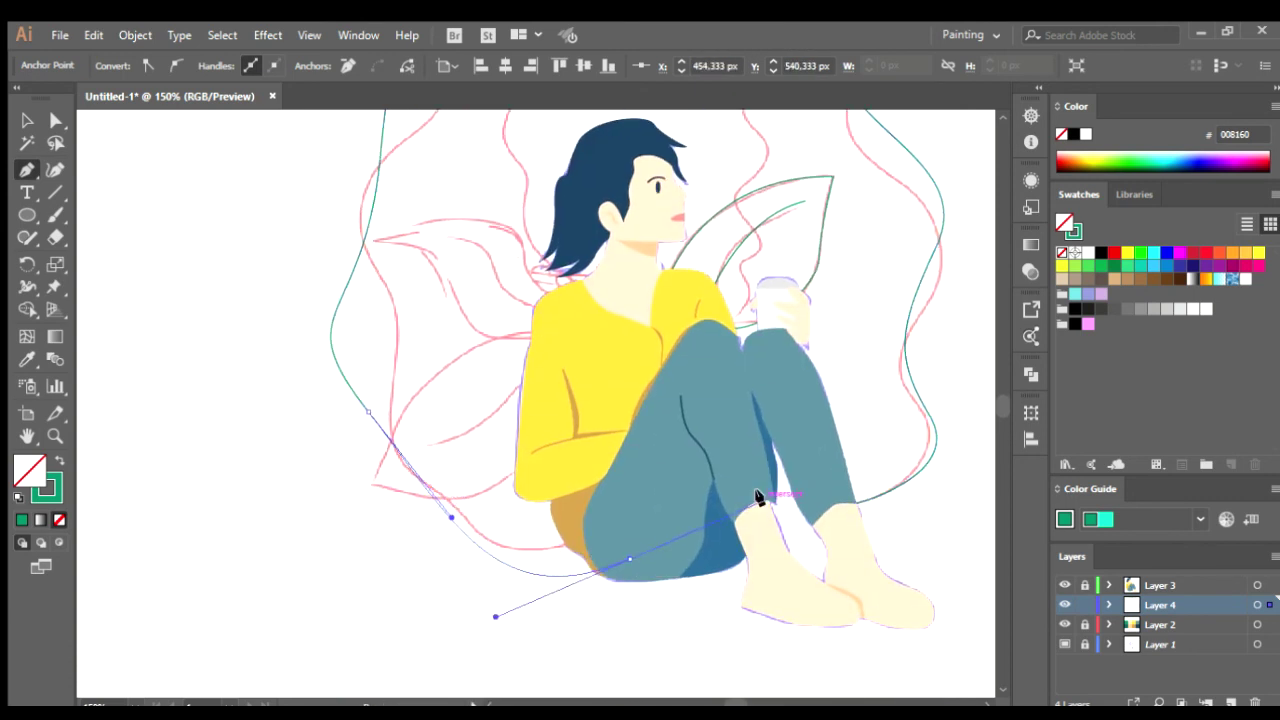
pyautogui.moveTo(852, 505); pyautogui.dragTo(964, 474)
pyautogui.scroll(1, 343, 418)
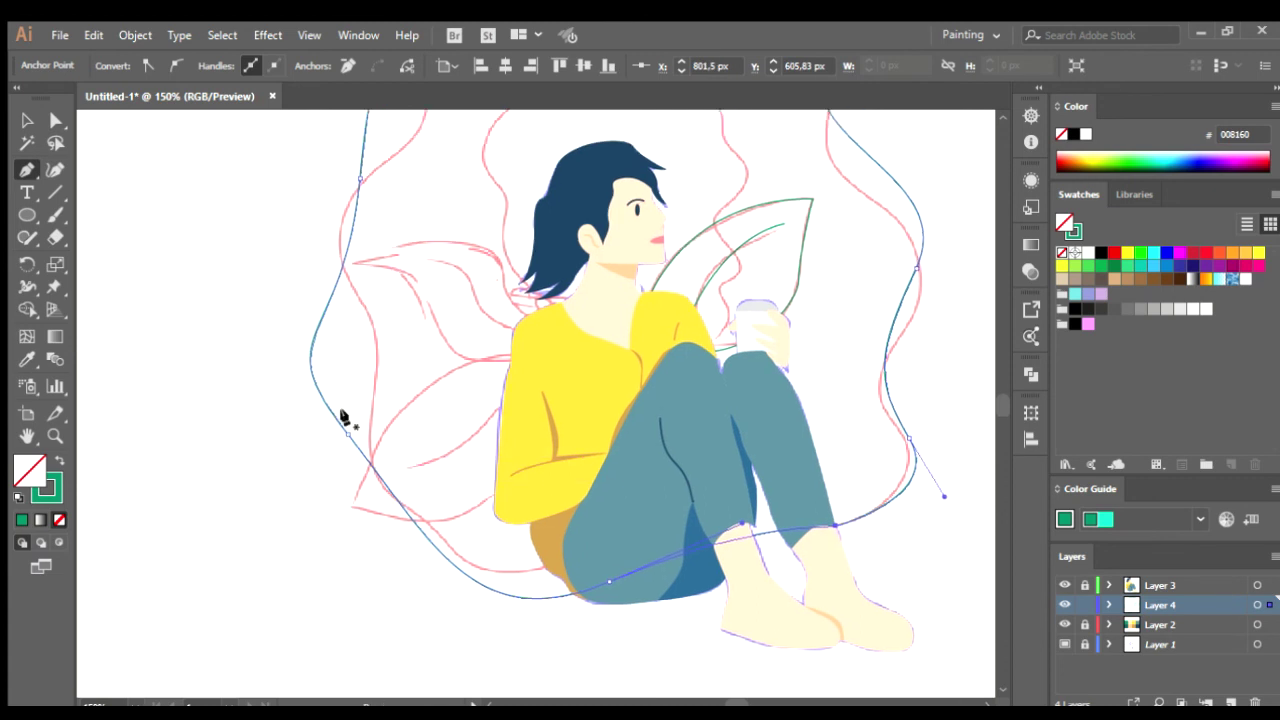
pyautogui.click(343, 418)
pyautogui.press('v')
# - Outline and close the lower-left leaf
pyautogui.hotkey('ctrl', '+')
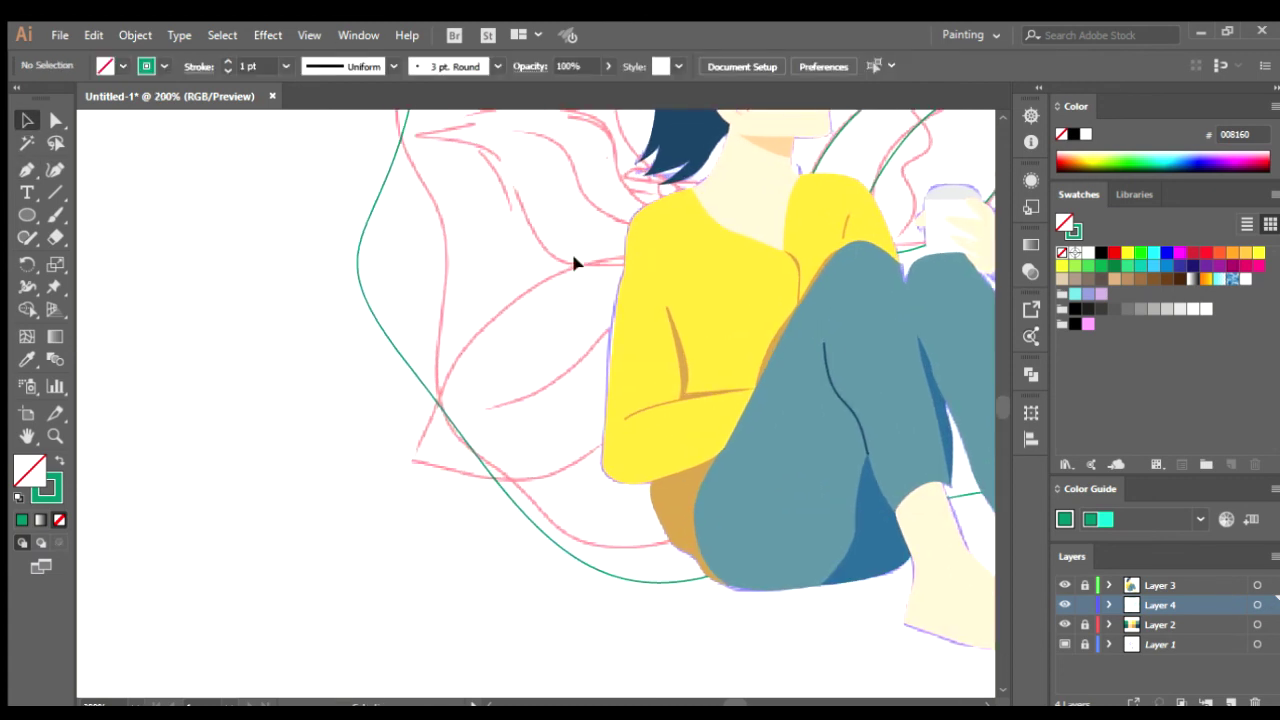
pyautogui.click(634, 253)
pyautogui.moveTo(432, 412); pyautogui.dragTo(377, 564)
pyautogui.moveTo(394, 457); pyautogui.dragTo(398, 466)
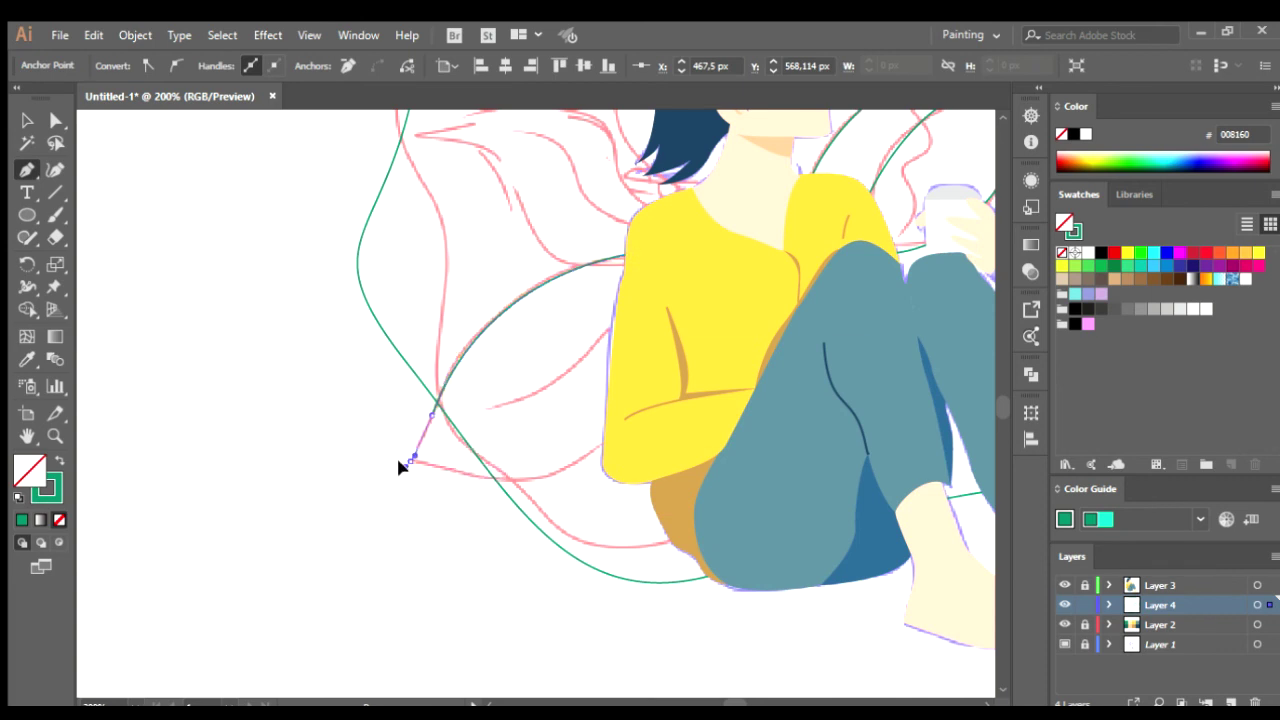
pyautogui.moveTo(538, 478); pyautogui.dragTo(628, 423)
pyautogui.moveTo(650, 375); pyautogui.dragTo(652, 325)
pyautogui.click(634, 253)
# - Draw a curved vein line inside the lower-left leaf
pyautogui.click(621, 312)
pyautogui.moveTo(480, 417); pyautogui.dragTo(421, 412)
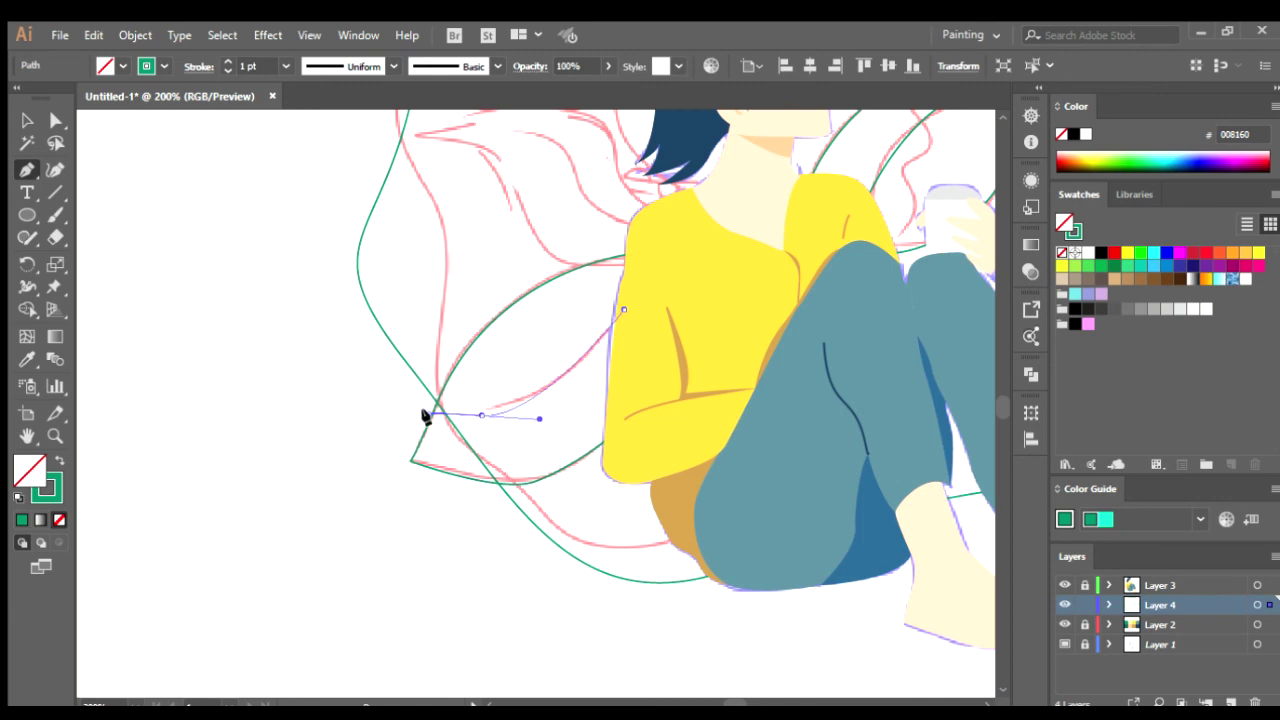
pyautogui.scroll(2, 560, 320)
pyautogui.press('c')
# - Outline and close the upper-left leaf from the shoulder
pyautogui.press('p')
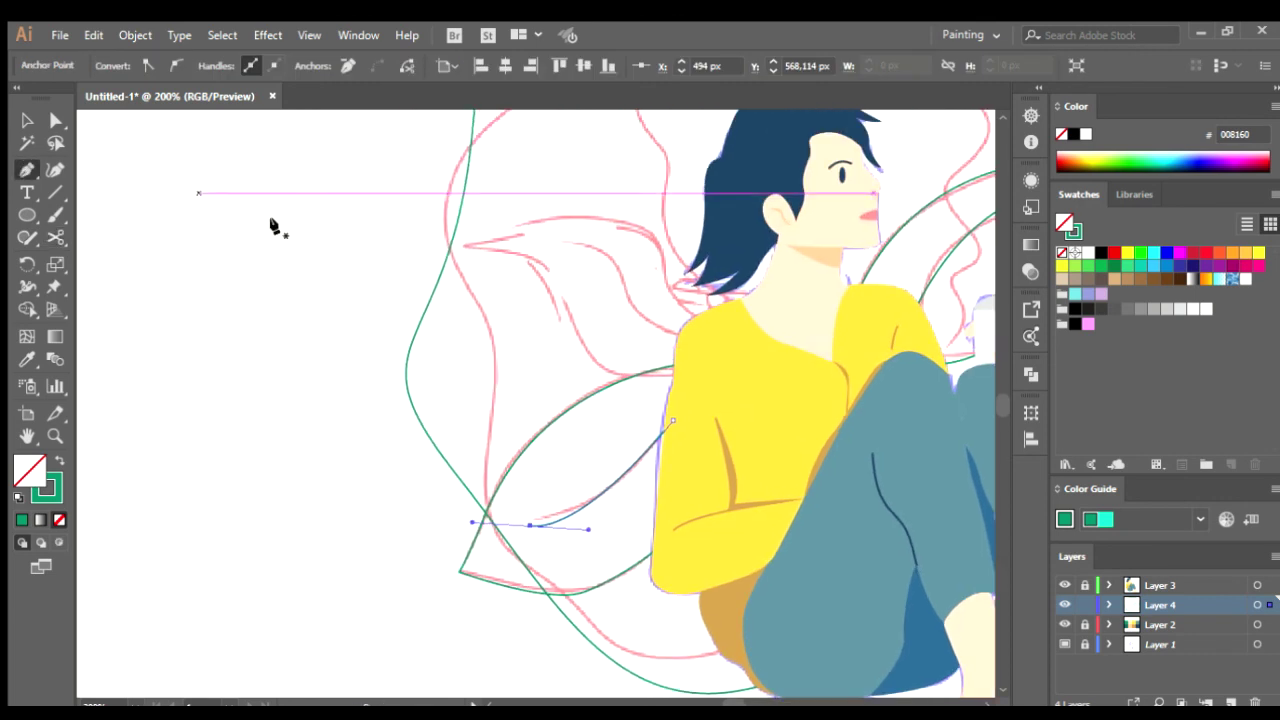
pyautogui.scroll(2, 677, 343)
pyautogui.hscroll(2, 585, 410)
pyautogui.click(583, 410)
pyautogui.moveTo(478, 372); pyautogui.dragTo(461, 323)
pyautogui.moveTo(377, 289); pyautogui.dragTo(545, 282)
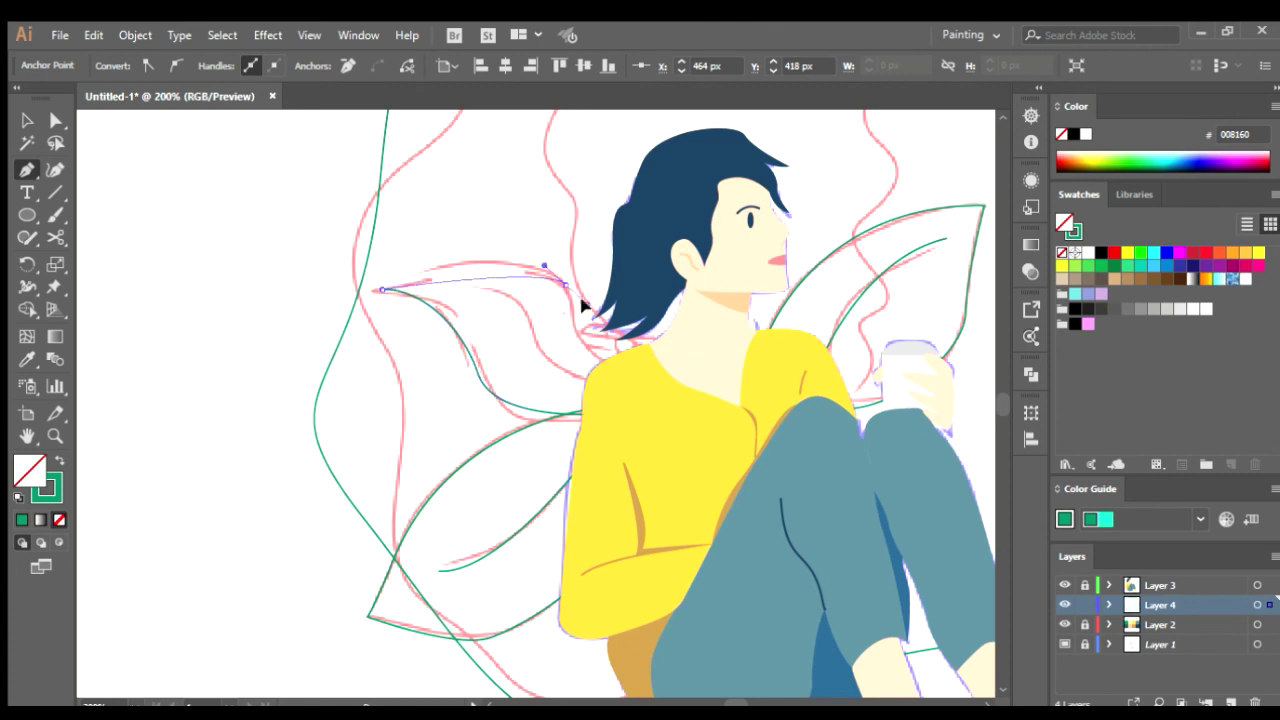
pyautogui.moveTo(595, 320)
pyautogui.mouseDown()
pyautogui.moveTo(608, 366)
pyautogui.moveTo(595, 428)
pyautogui.moveTo(586, 408)
pyautogui.mouseUp()
pyautogui.moveTo(540, 366)
pyautogui.mouseDown()
pyautogui.moveTo(505, 318)
pyautogui.moveTo(420, 288)
pyautogui.mouseUp()
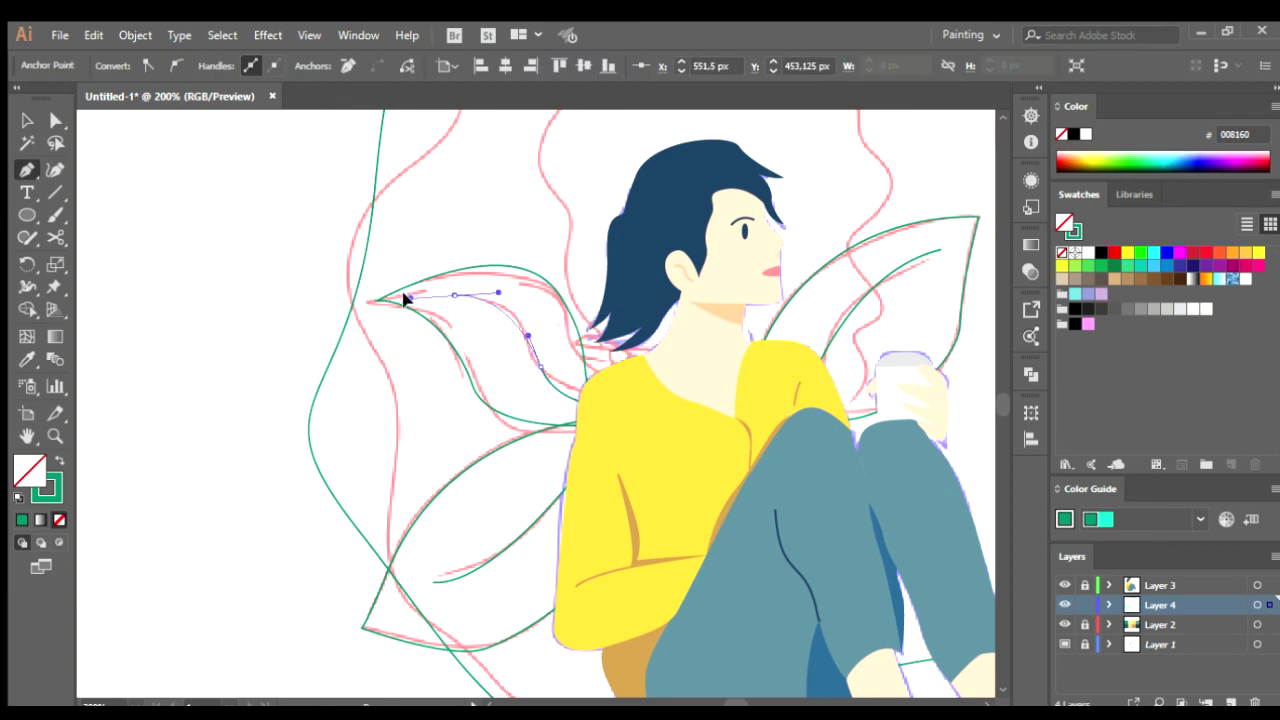
# - Trace the smaller wavy outline around the head down to the shoulder
pyautogui.scroll(-2, 560, 262)
pyautogui.scroll(-2, 560, 262)
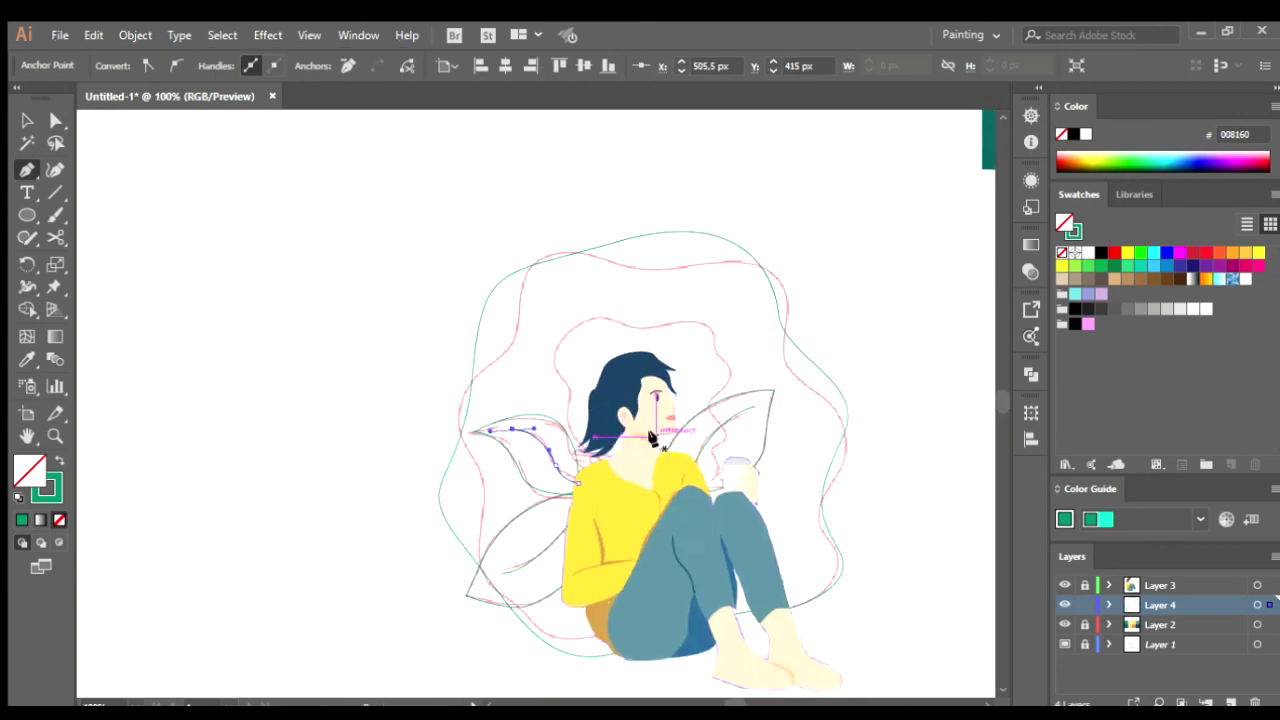
pyautogui.scroll(2, 560, 483)
pyautogui.scroll(2, 560, 483)
pyautogui.moveTo(572, 481); pyautogui.dragTo(517, 357)
pyautogui.moveTo(560, 264); pyautogui.dragTo(540, 220)
pyautogui.moveTo(730, 181); pyautogui.dragTo(760, 193)
pyautogui.moveTo(843, 278); pyautogui.dragTo(795, 282)
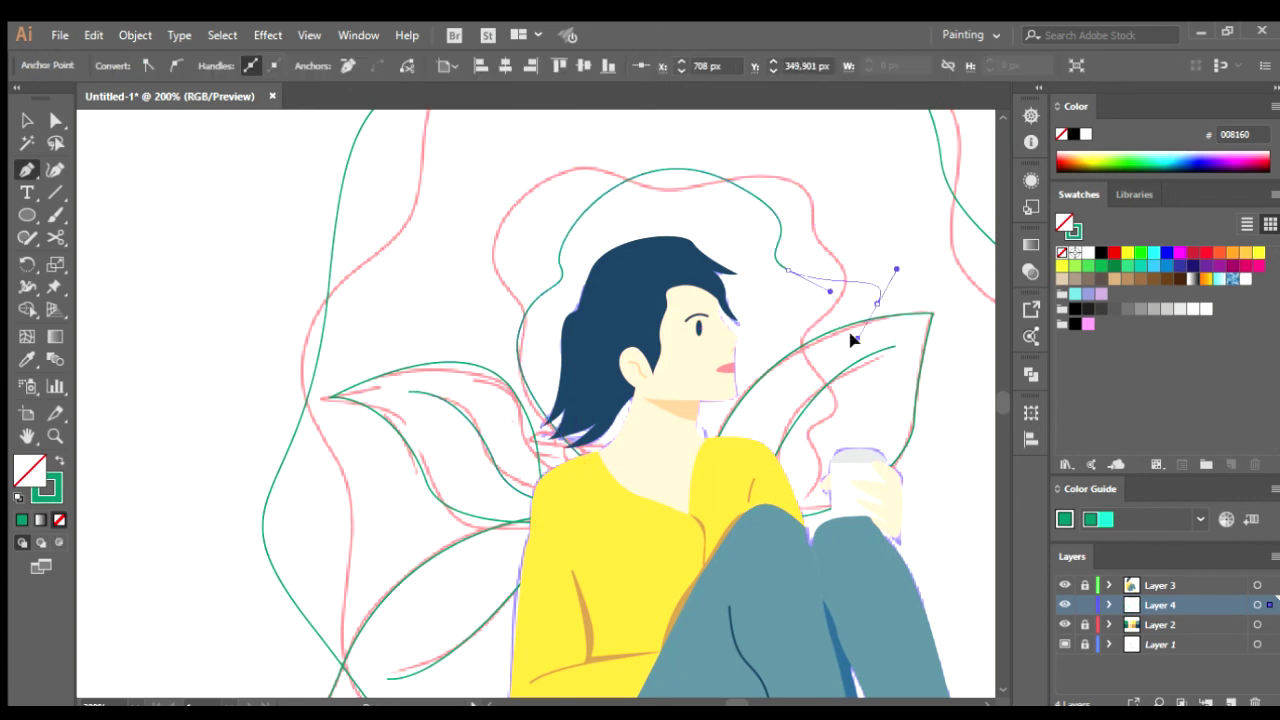
pyautogui.moveTo(775, 460)
pyautogui.mouseDown()
pyautogui.moveTo(697, 509)
pyautogui.moveTo(604, 527)
pyautogui.mouseUp()
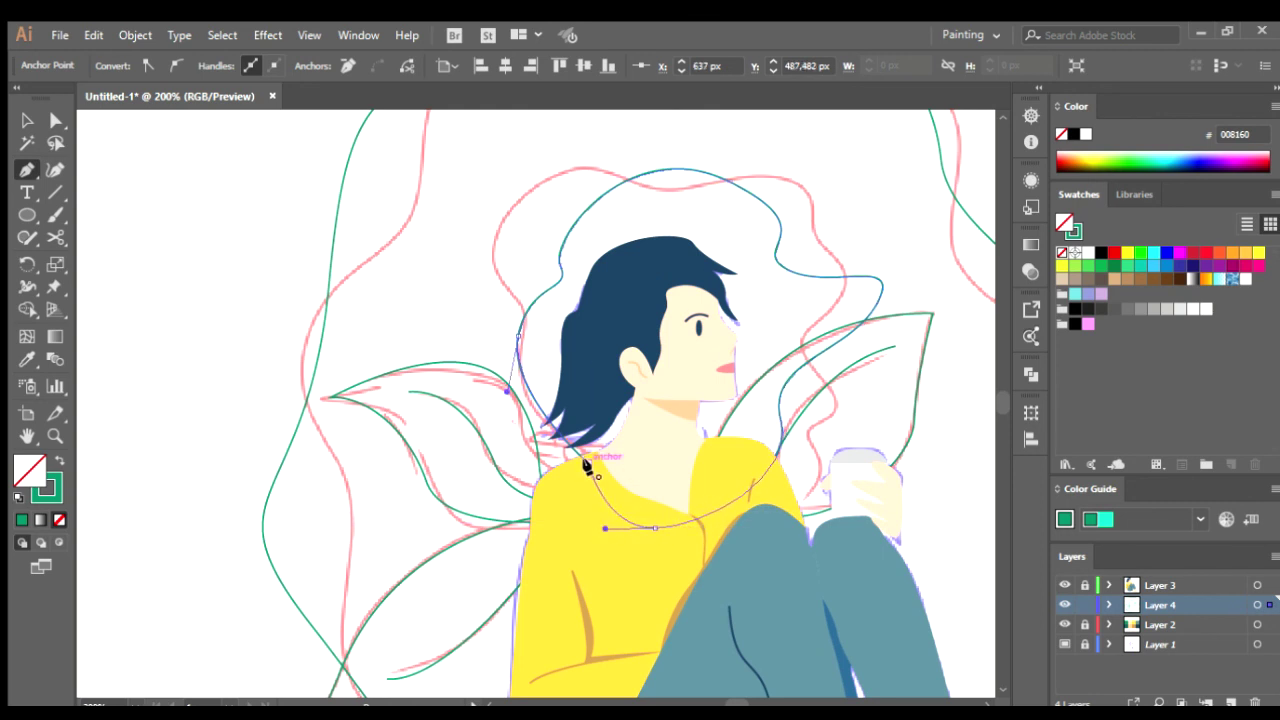
pyautogui.click(27, 120)
pyautogui.scroll(-3, 300, 310)
# - Fill the upper-left leaf with green and check its vein line
pyautogui.click(429, 294)
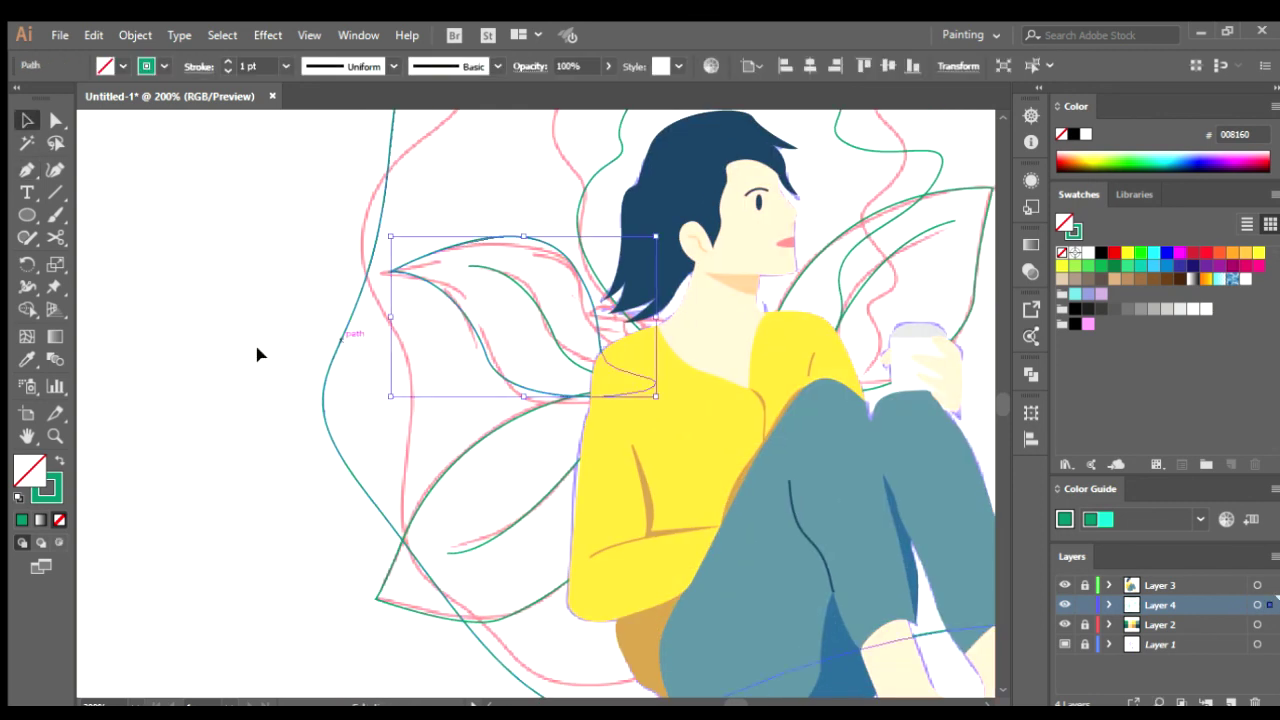
pyautogui.click(57, 455)
pyautogui.scroll(1, 546, 351)
pyautogui.click(590, 352)
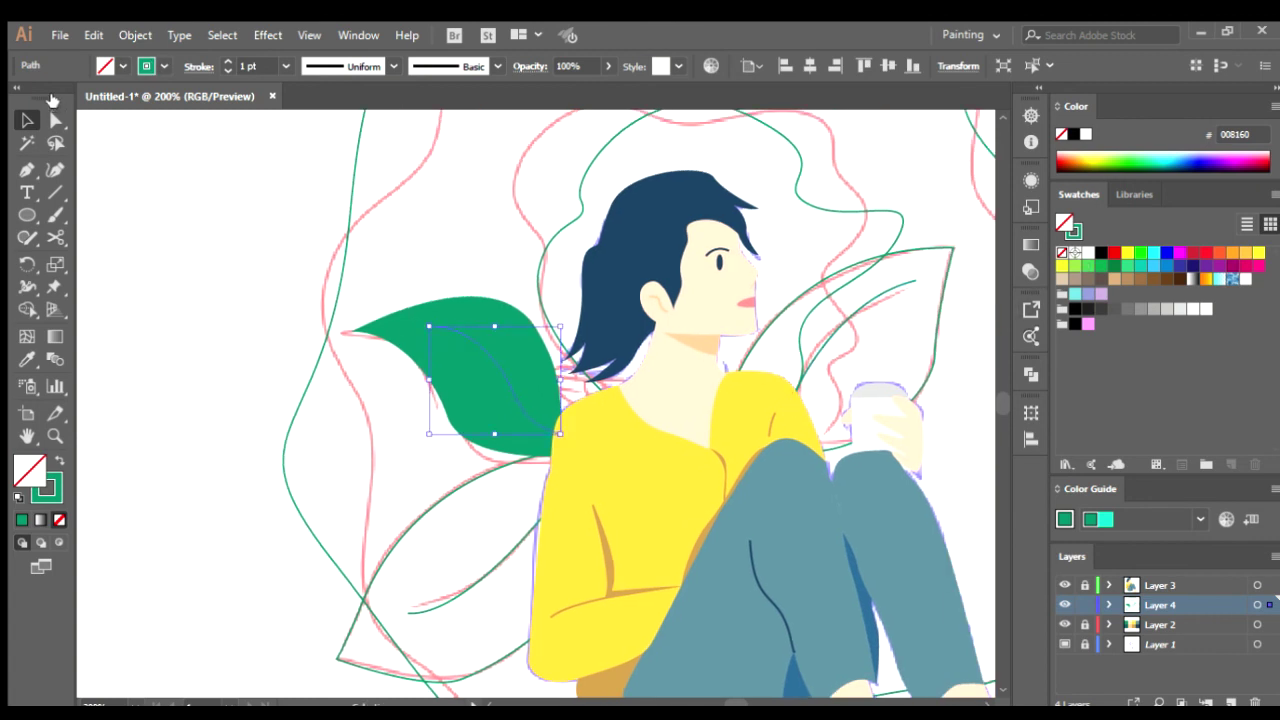
pyautogui.click(165, 342)
pyautogui.hscroll(2, 785, 332)
# - Fill the leaf by the right shoulder with green
pyautogui.click(843, 241)
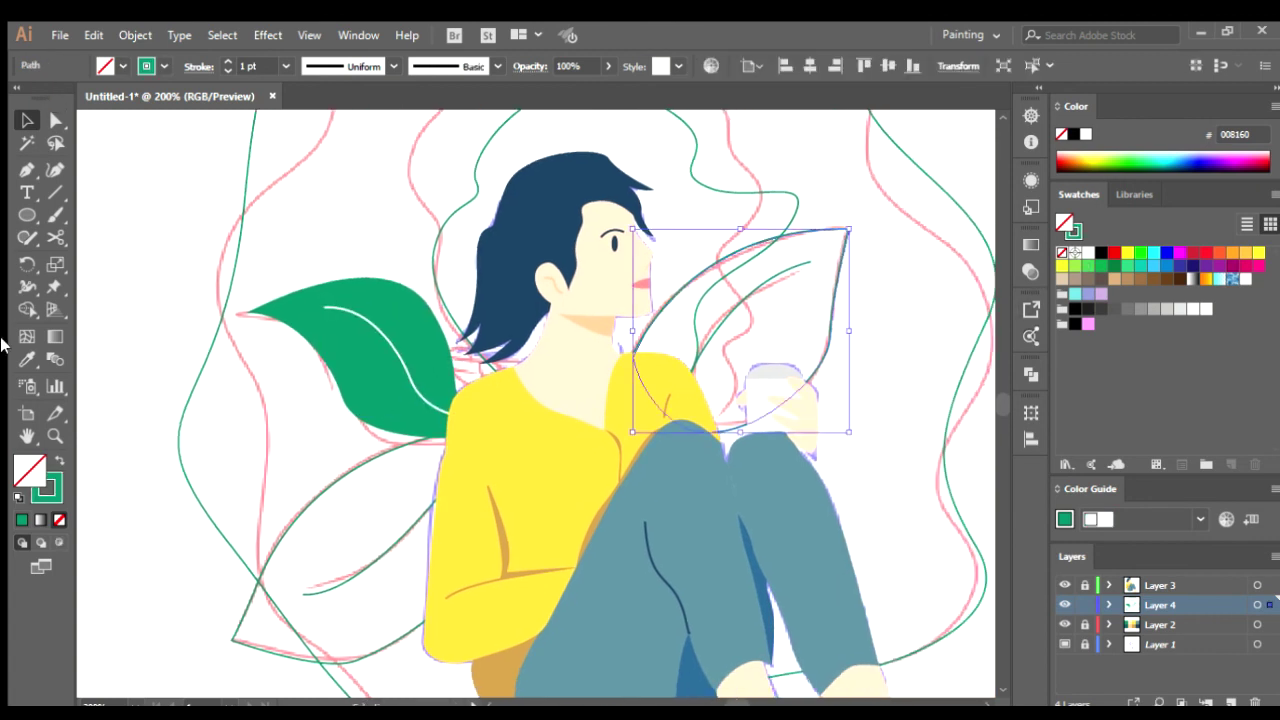
pyautogui.click(57, 455)
pyautogui.click(881, 286)
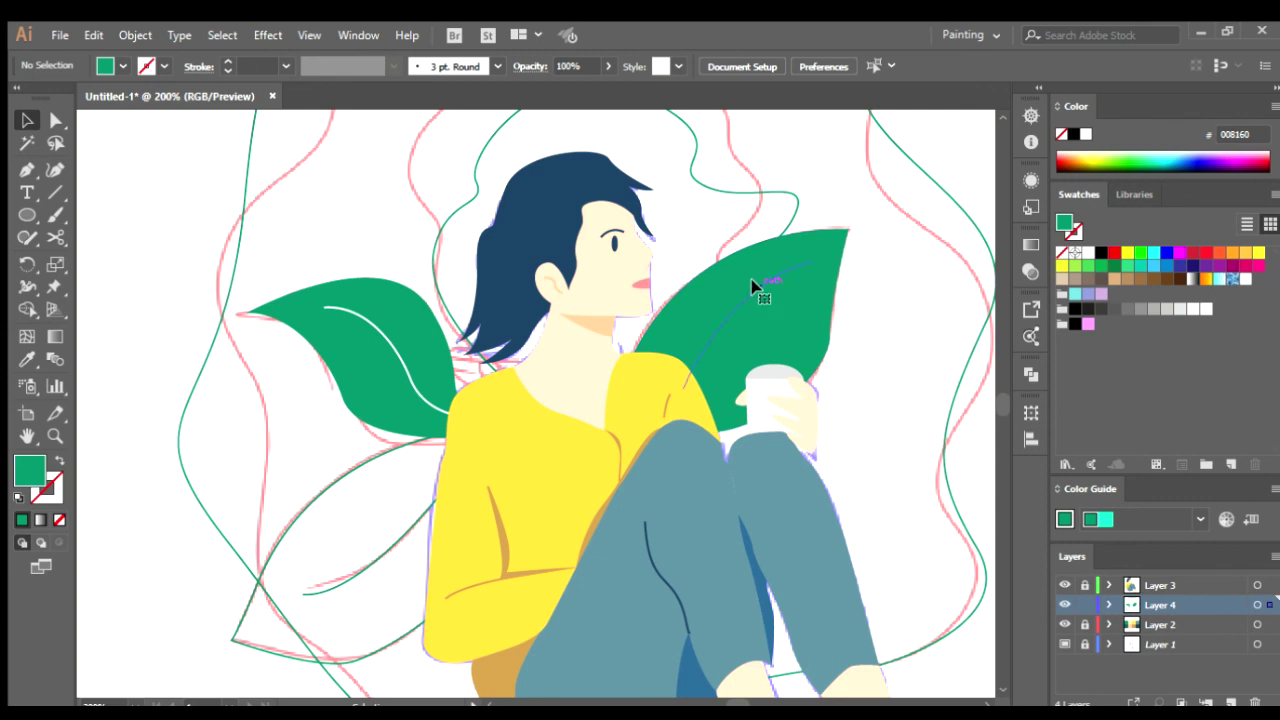
pyautogui.click(752, 287)
# - Copy the green fill onto the lower-left leaf with the Eyedropper
pyautogui.click(91, 275)
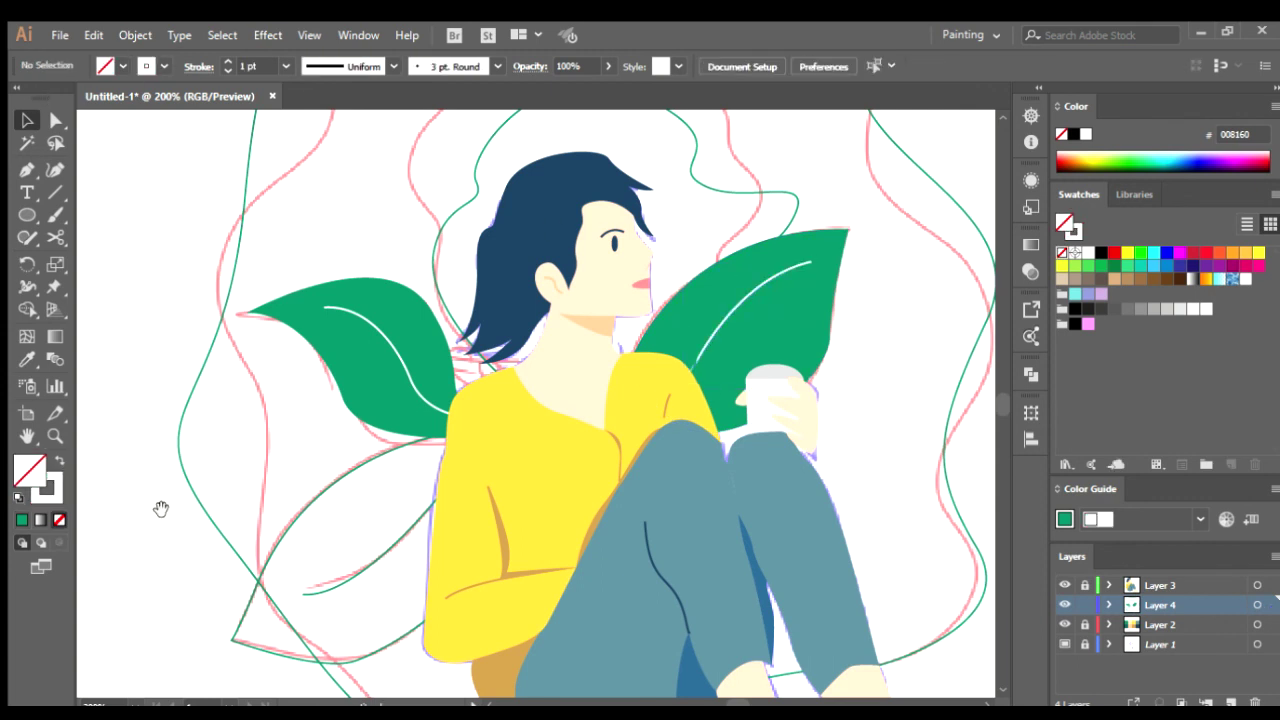
pyautogui.moveTo(163, 509); pyautogui.dragTo(290, 314)
pyautogui.click(420, 323)
pyautogui.press('i')
pyautogui.click(520, 175)
pyautogui.press('v')
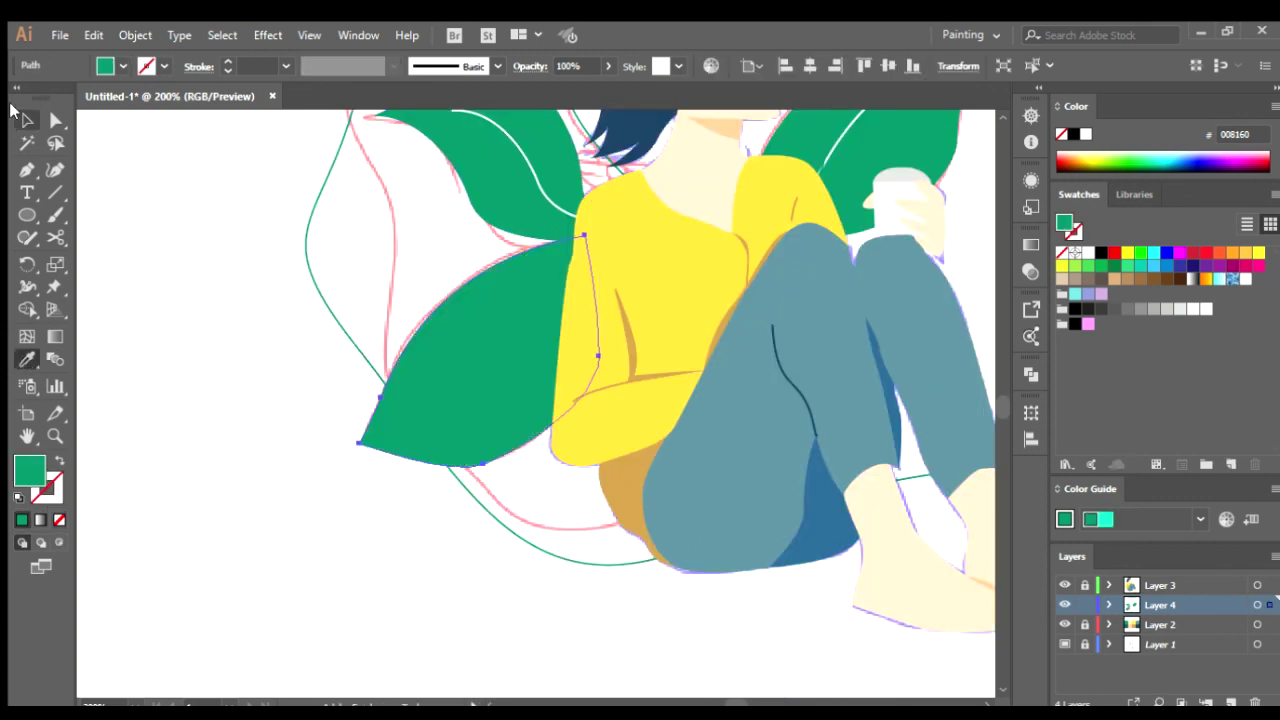
pyautogui.hotkey('ctrl', 'shift', 'a')
# - Check the lower-left leaf's vein, refit the view and select the large blob outline
pyautogui.click(507, 352)
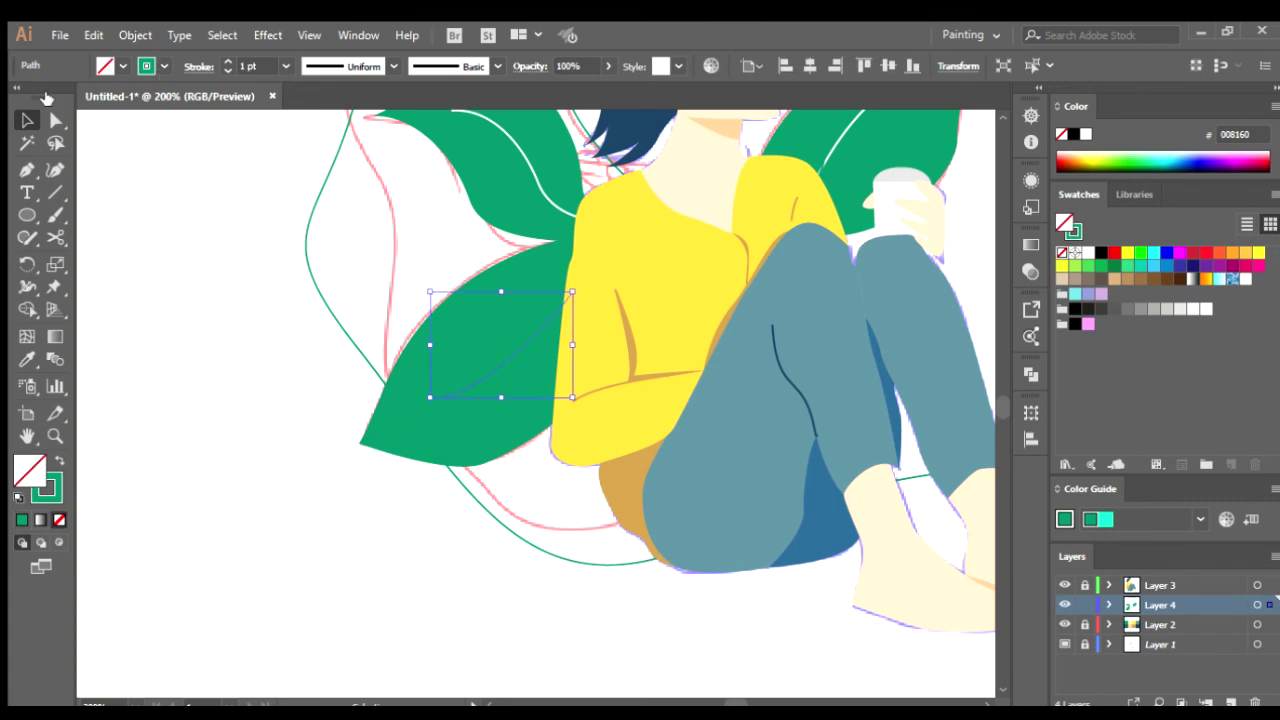
pyautogui.hotkey('ctrl', 'shift', 'a')
pyautogui.hotkey('ctrl', '0')
pyautogui.hotkey('ctrl', '1')
pyautogui.click(568, 307)
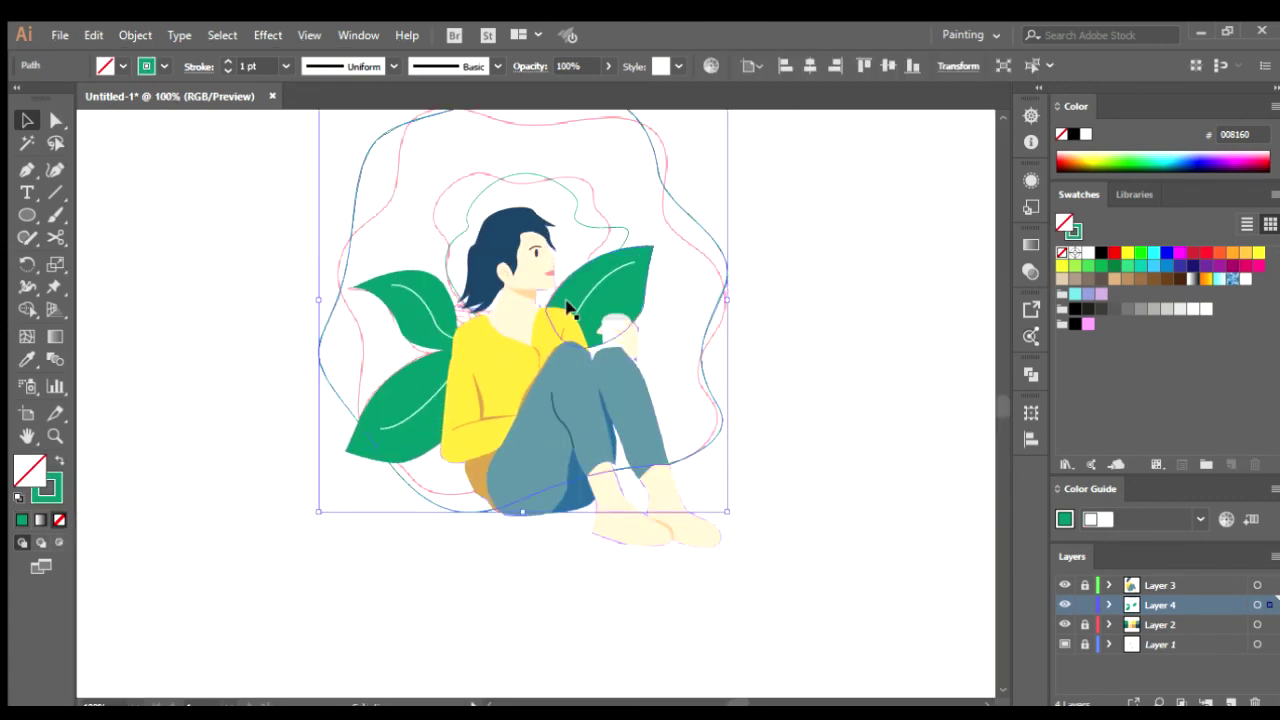
# - Give the background blob a solid fill, first sampling dark teal onto it
pyautogui.click(58, 460)
pyautogui.click(900, 280)
pyautogui.scroll(3, 900, 280)
pyautogui.hscroll(4, 900, 280)
pyautogui.click(360, 477)
pyautogui.click(27, 359)
pyautogui.click(590, 240)
pyautogui.moveTo(501, 507); pyautogui.dragTo(831, 372)
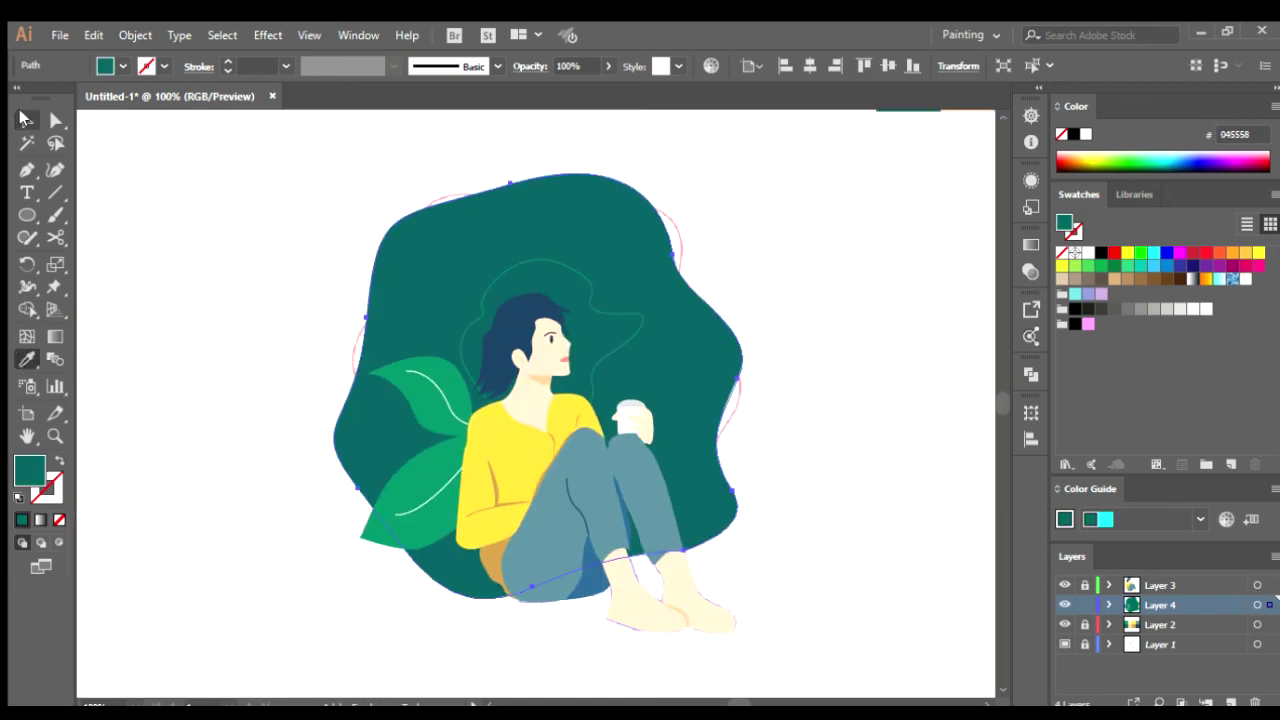
pyautogui.click(25, 119)
# - Recolour the background blob with the bright leaf green using the Eyedropper
pyautogui.click(866, 261)
pyautogui.hscroll(2, 527, 430)
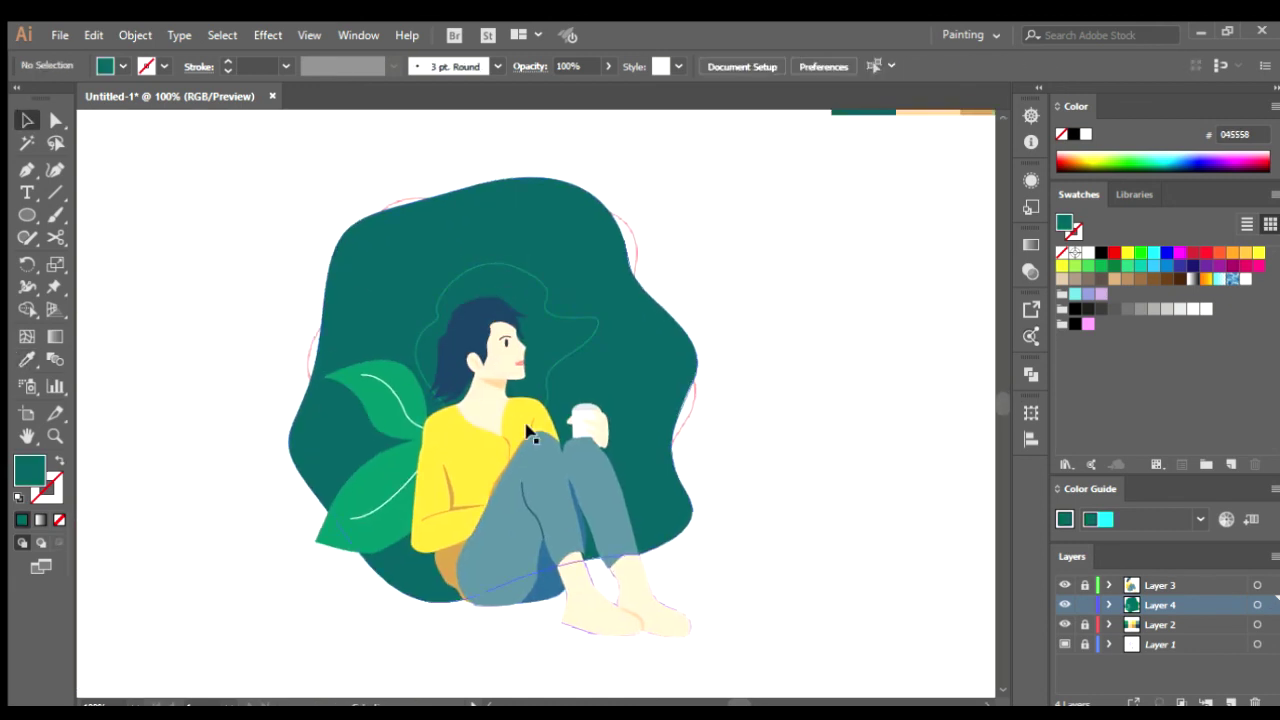
pyautogui.hotkey('ctrl', '+')
pyautogui.click(694, 377)
pyautogui.click(27, 359)
pyautogui.click(334, 403)
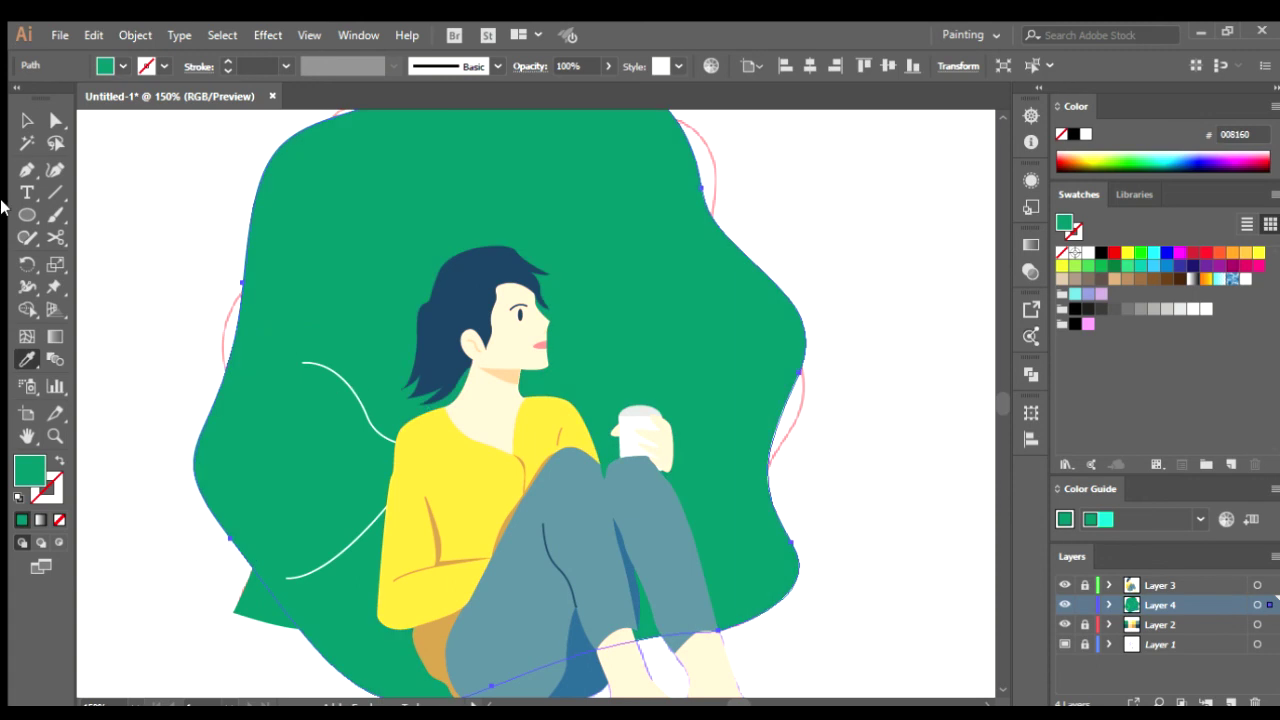
pyautogui.press('v')
pyautogui.hscroll(-2, 130, 415)
pyautogui.click(157, 437)
# - Turn the left-hand leaves dark teal 045558 sampled from the palette
pyautogui.click(366, 426)
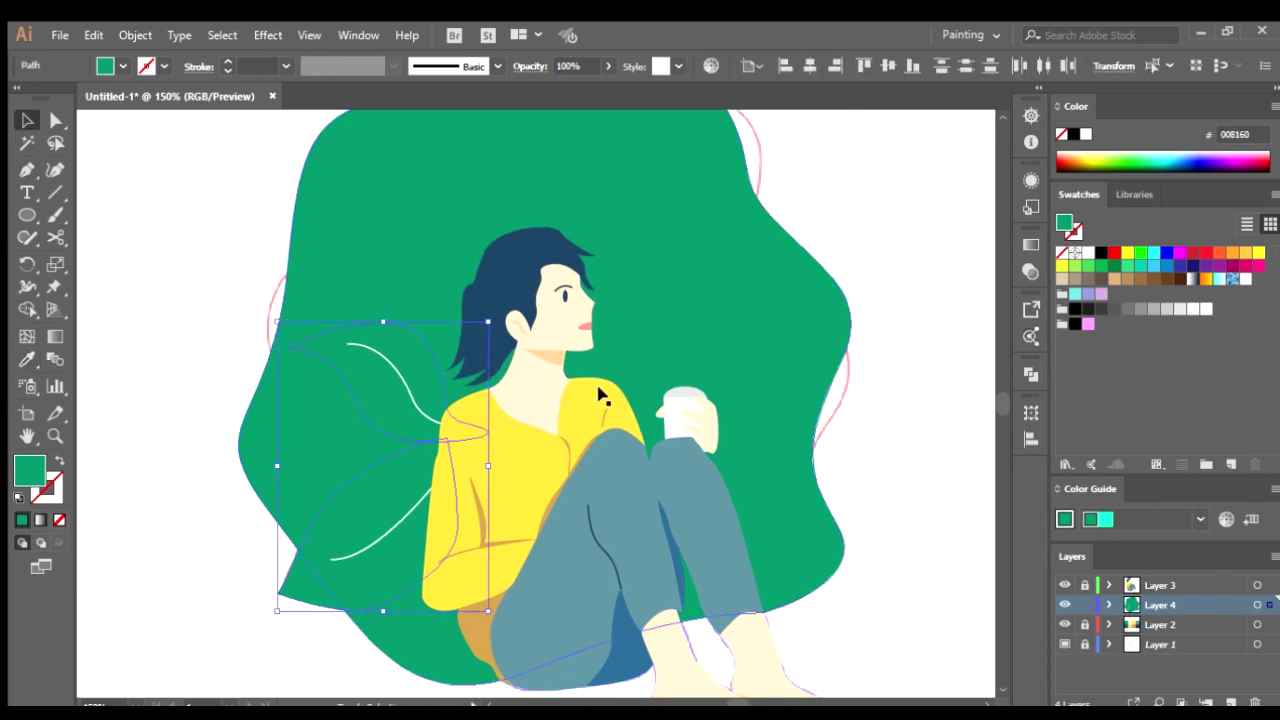
pyautogui.scroll(-1, 645, 392)
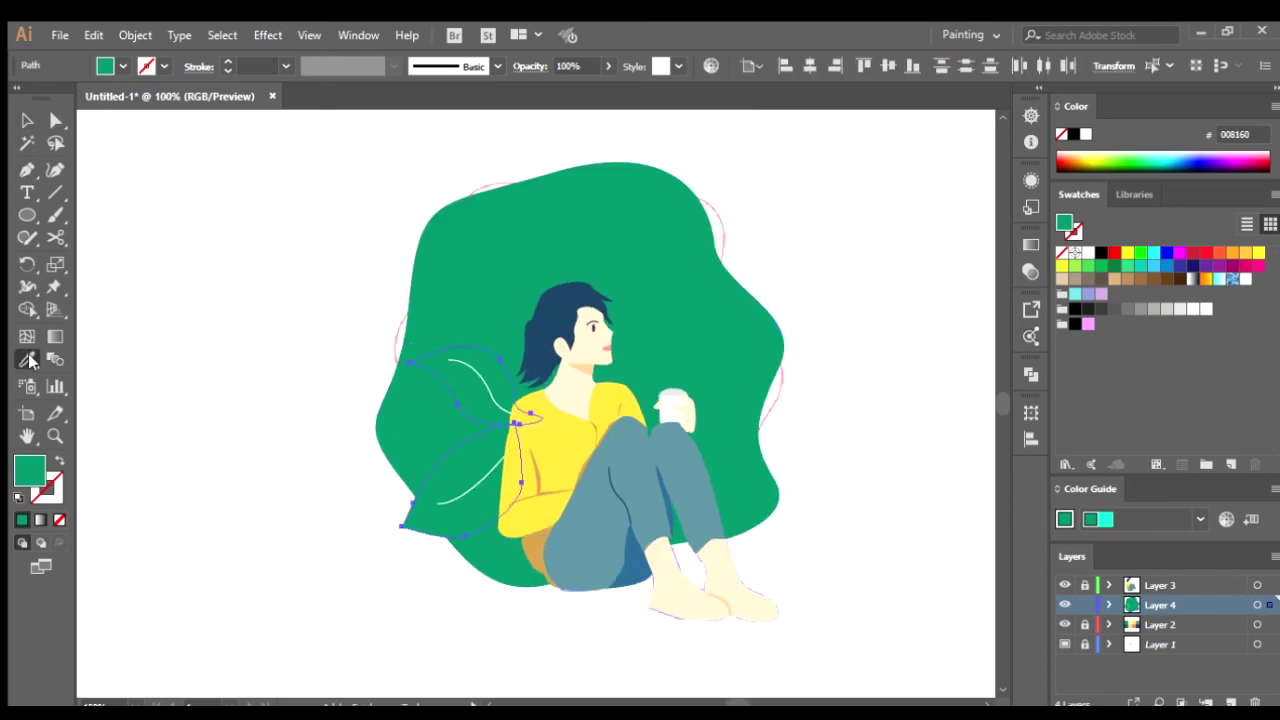
pyautogui.scroll(3, 640, 400)
pyautogui.click(677, 237)
pyautogui.scroll(-3, 640, 400)
# - Make the leaf beside the cup dark teal, copied from the left leaf
pyautogui.hotkey('ctrl', 'shift', 'a')
pyautogui.scroll(2, 472, 342)
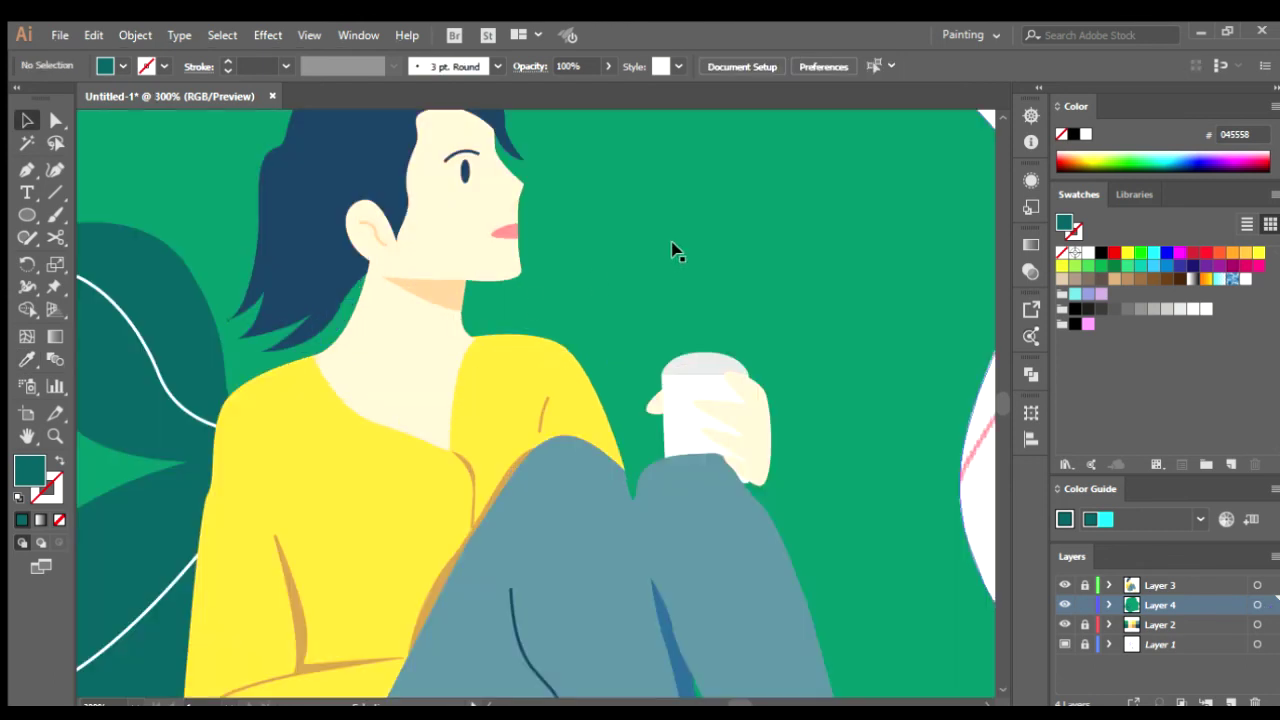
pyautogui.click(671, 251)
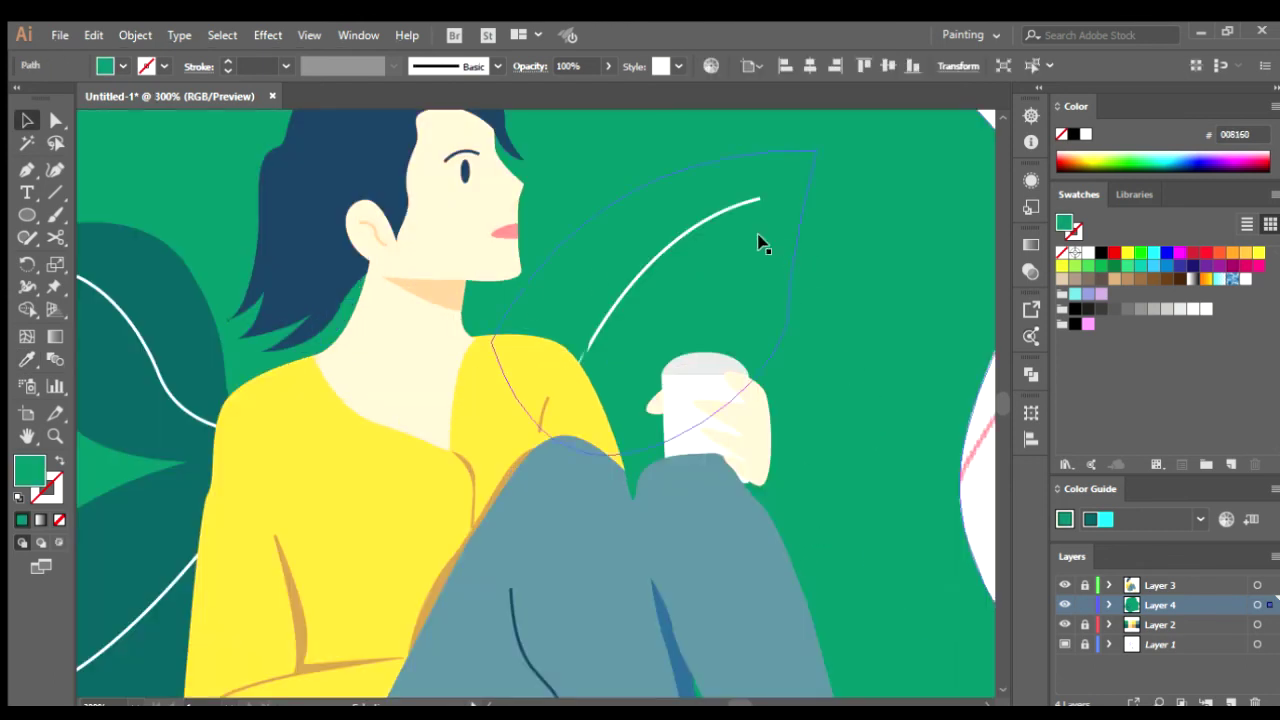
pyautogui.click(27, 360)
pyautogui.click(146, 320)
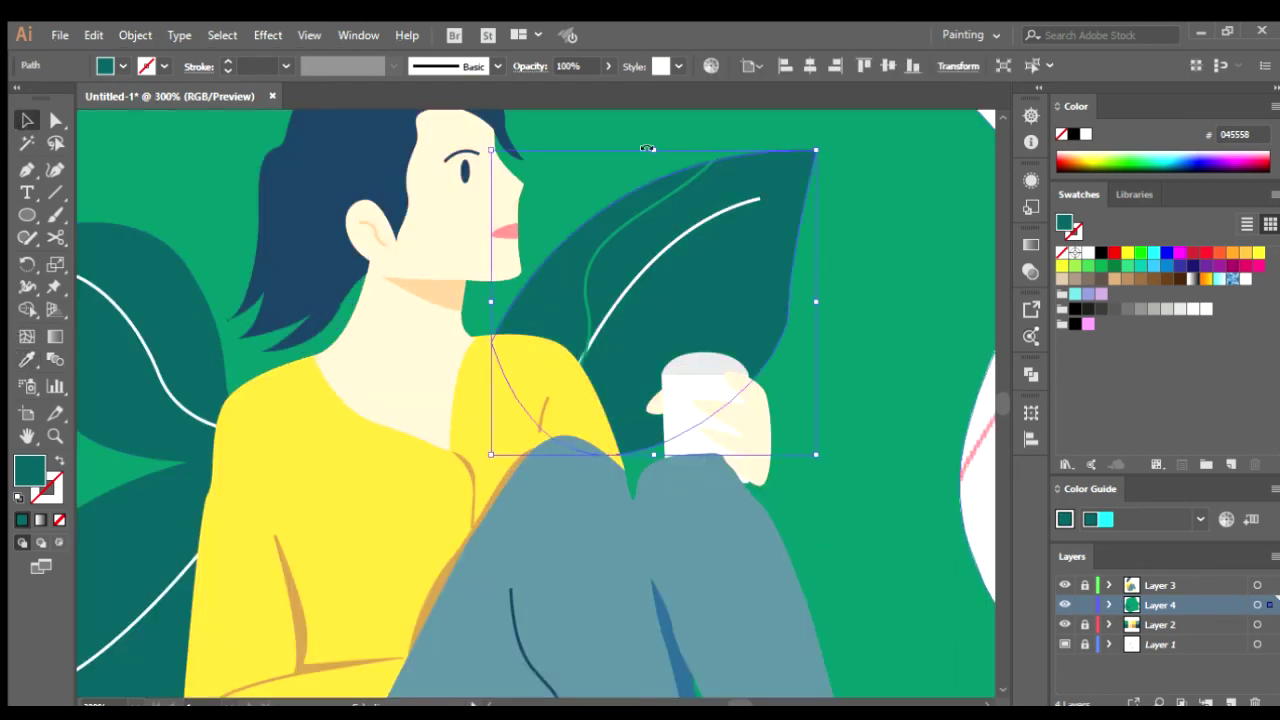
# - Try palette colours on the shape behind her hair until it is dark teal
pyautogui.click(795, 128)
pyautogui.press('i')
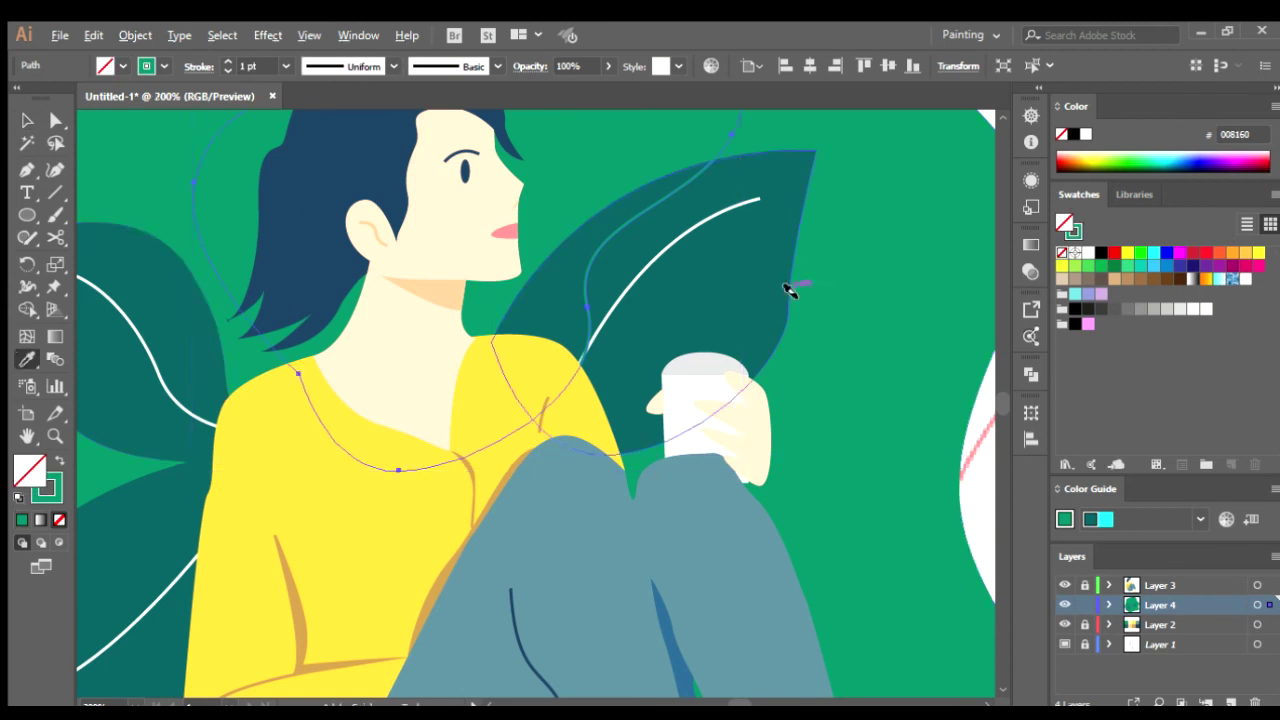
pyautogui.hotkey('ctrl', '-')
pyautogui.hotkey('ctrl', '-')
pyautogui.hotkey('ctrl', '-')
pyautogui.click(650, 217)
pyautogui.moveTo(650, 217); pyautogui.dragTo(725, 178)
pyautogui.click(748, 186)
pyautogui.click(720, 214)
pyautogui.click(652, 210)
pyautogui.click(659, 174)
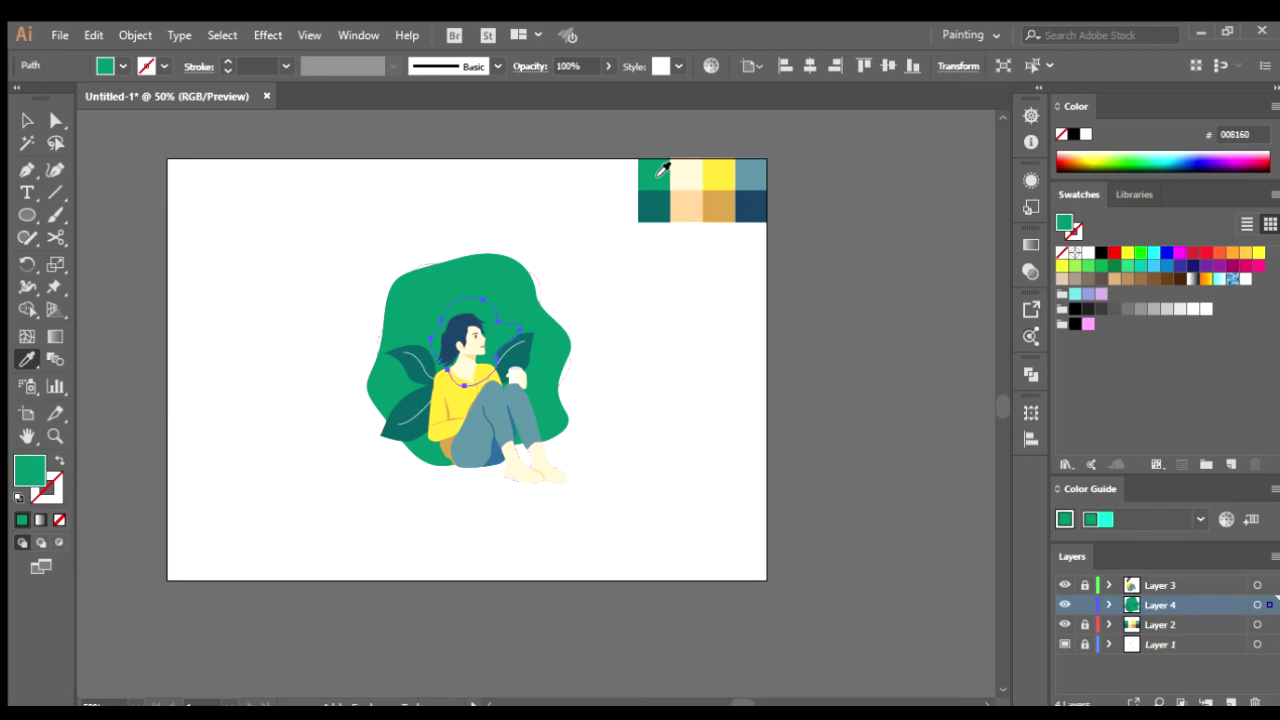
pyautogui.press('v')
pyautogui.hotkey('ctrl', 'shift', 'a')
# - Fill the shape behind her head with white
pyautogui.hotkey('ctrl', '+')
pyautogui.hotkey('ctrl', '+')
pyautogui.hotkey('ctrl', '+')
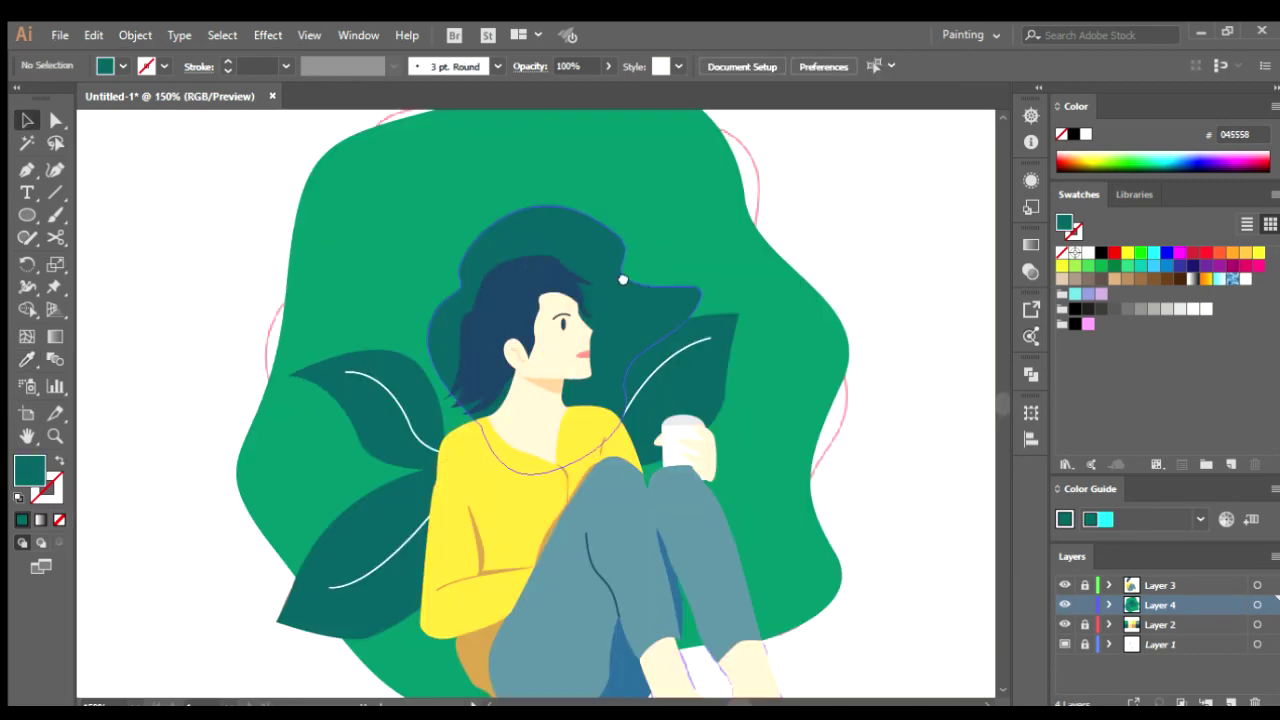
pyautogui.click(648, 270)
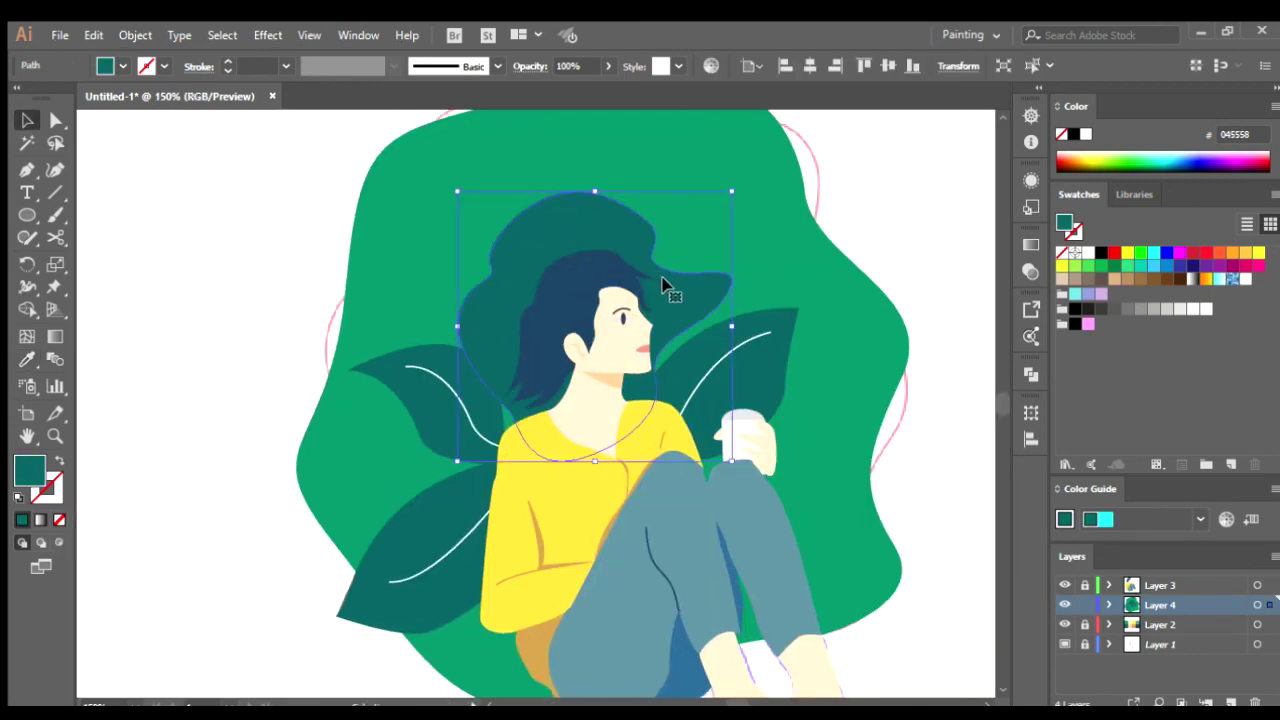
pyautogui.click(664, 280)
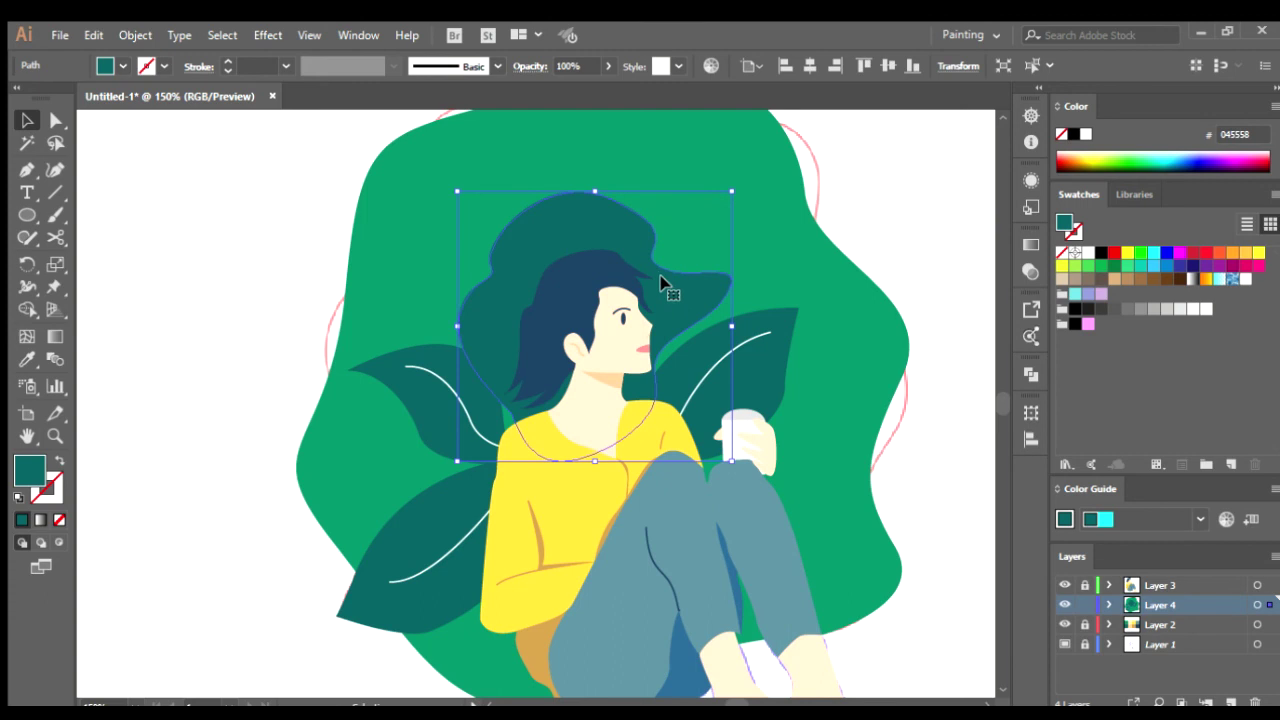
pyautogui.click(1087, 253)
pyautogui.click(260, 277)
# - Move the white shape slightly lower, enlarge it, and send it behind the leaves
pyautogui.scroll(-5, 314, 294)
pyautogui.scroll(5, 574, 189)
pyautogui.moveTo(553, 179); pyautogui.dragTo(553, 200)
pyautogui.moveTo(677, 163); pyautogui.dragTo(707, 137)
pyautogui.hotkey('ctrl', '[')
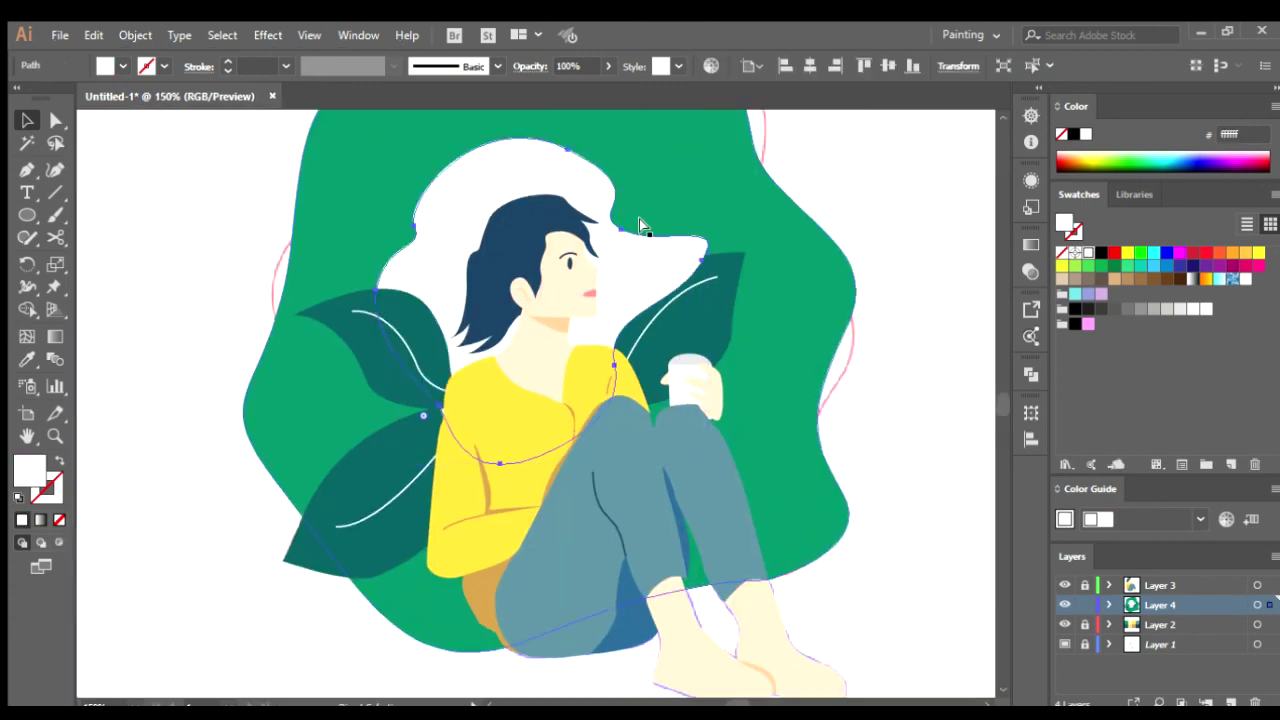
pyautogui.click(363, 266)
pyautogui.scroll(-3, 363, 266)
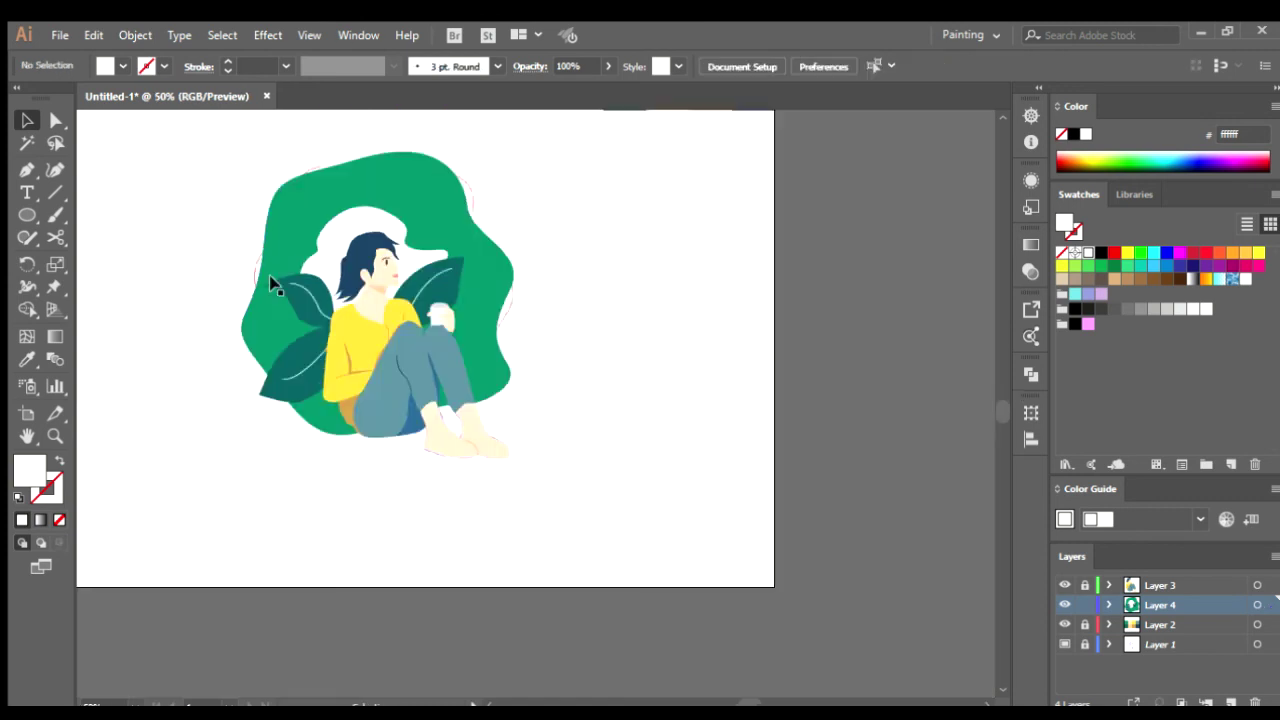
pyautogui.scroll(-1, 603, 357)
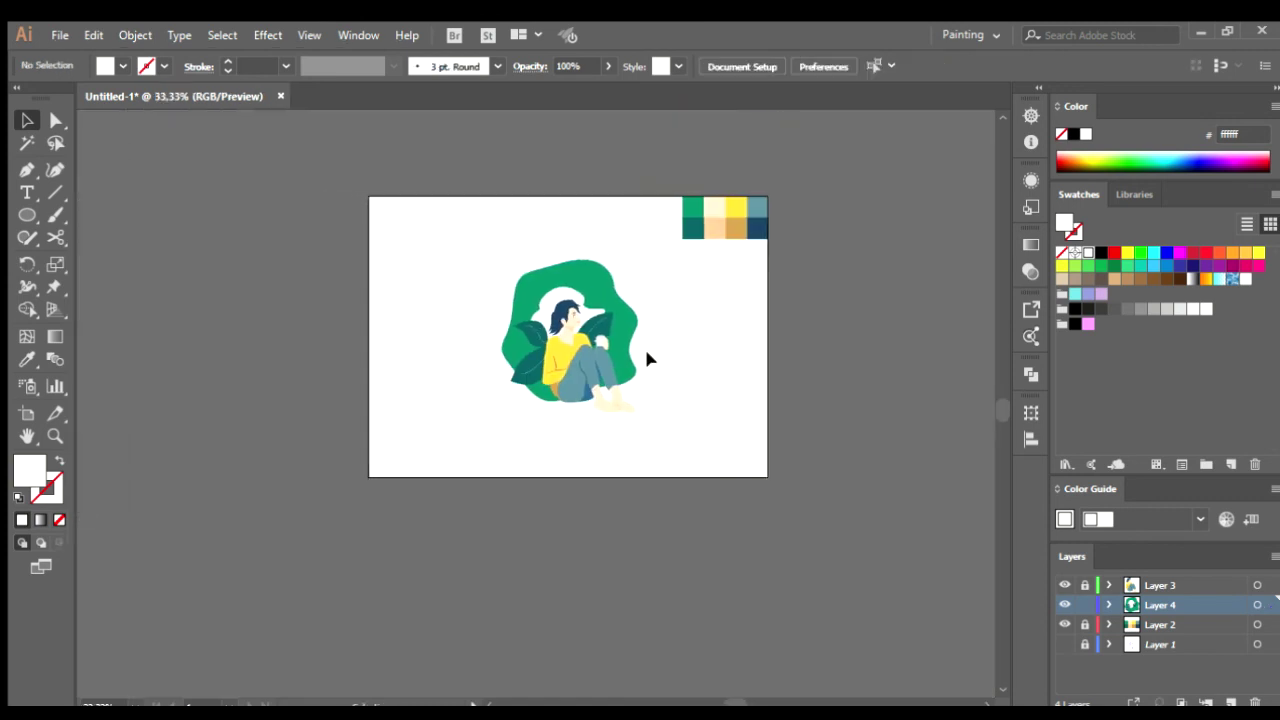
pyautogui.scroll(2, 644, 346)
pyautogui.scroll(-1, 694, 369)
# - Set the fill to dark teal 045558 sampled from a leaf, with the Pen ready
pyautogui.scroll(3, 705, 315)
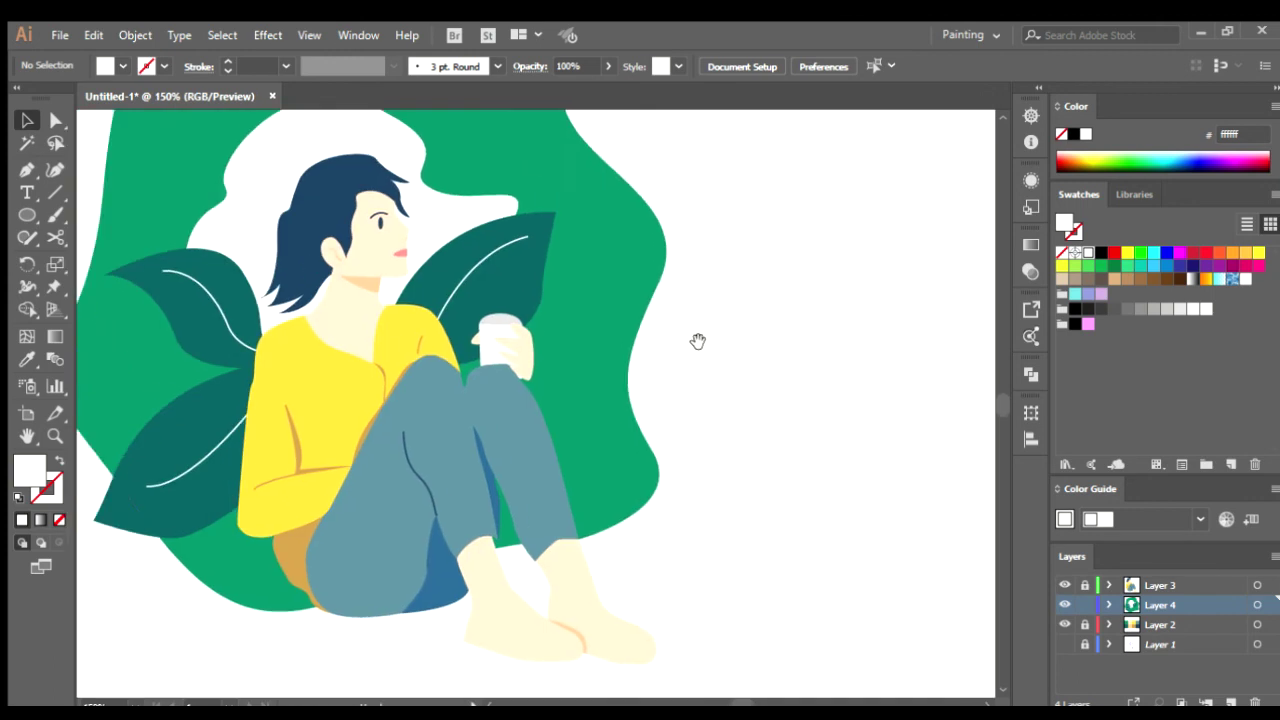
pyautogui.click(628, 415)
pyautogui.click(714, 271)
pyautogui.press('p')
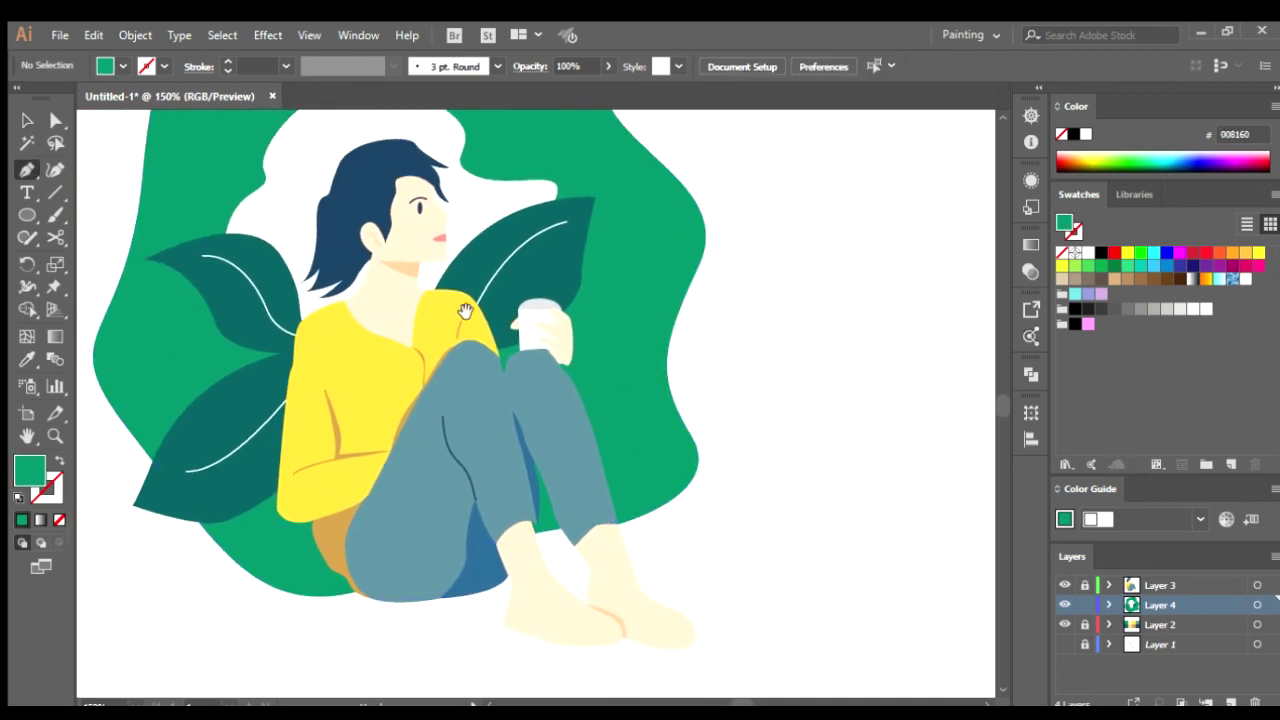
pyautogui.moveTo(586, 393); pyautogui.dragTo(630, 400)
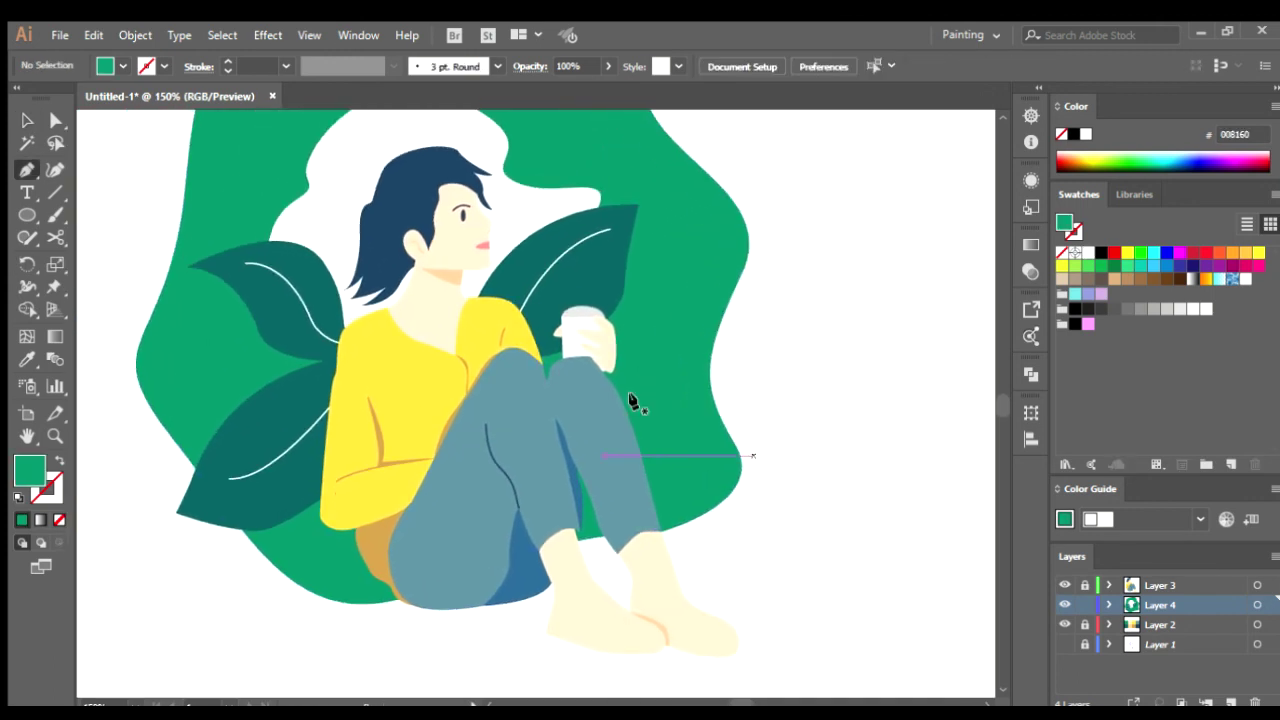
pyautogui.click(586, 293)
pyautogui.press('p')
pyautogui.scroll(-2, 762, 425)
pyautogui.scroll(1, 752, 416)
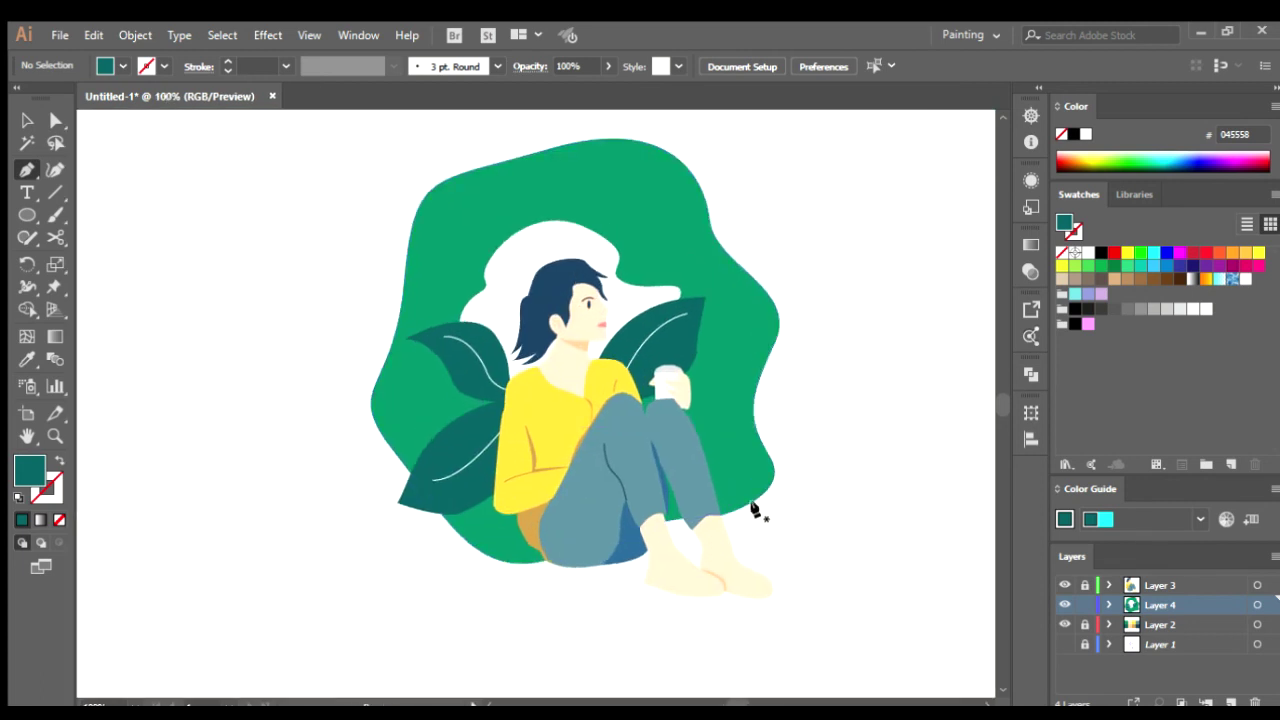
# - Trace a curved dark teal shape just inside the green blob's edge
pyautogui.click(718, 495)
pyautogui.click(752, 472)
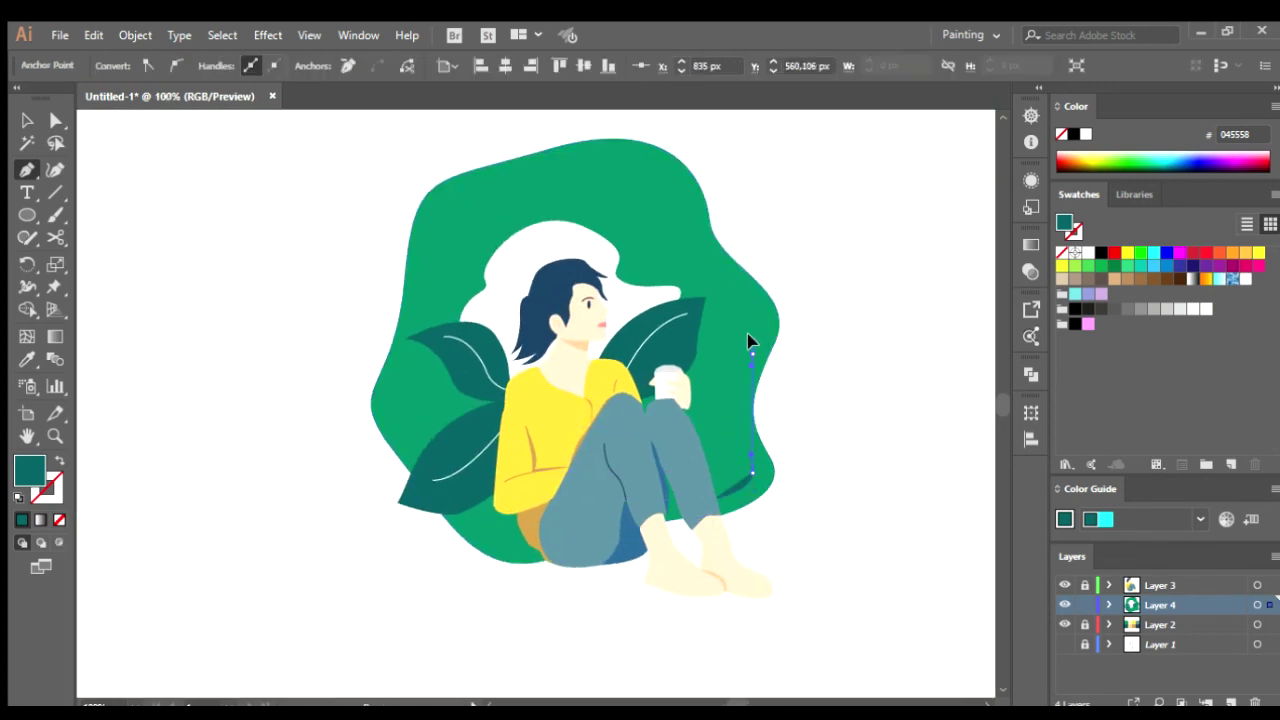
pyautogui.moveTo(772, 297)
pyautogui.mouseDown()
pyautogui.moveTo(722, 269)
pyautogui.moveTo(694, 198)
pyautogui.moveTo(596, 184)
pyautogui.mouseUp()
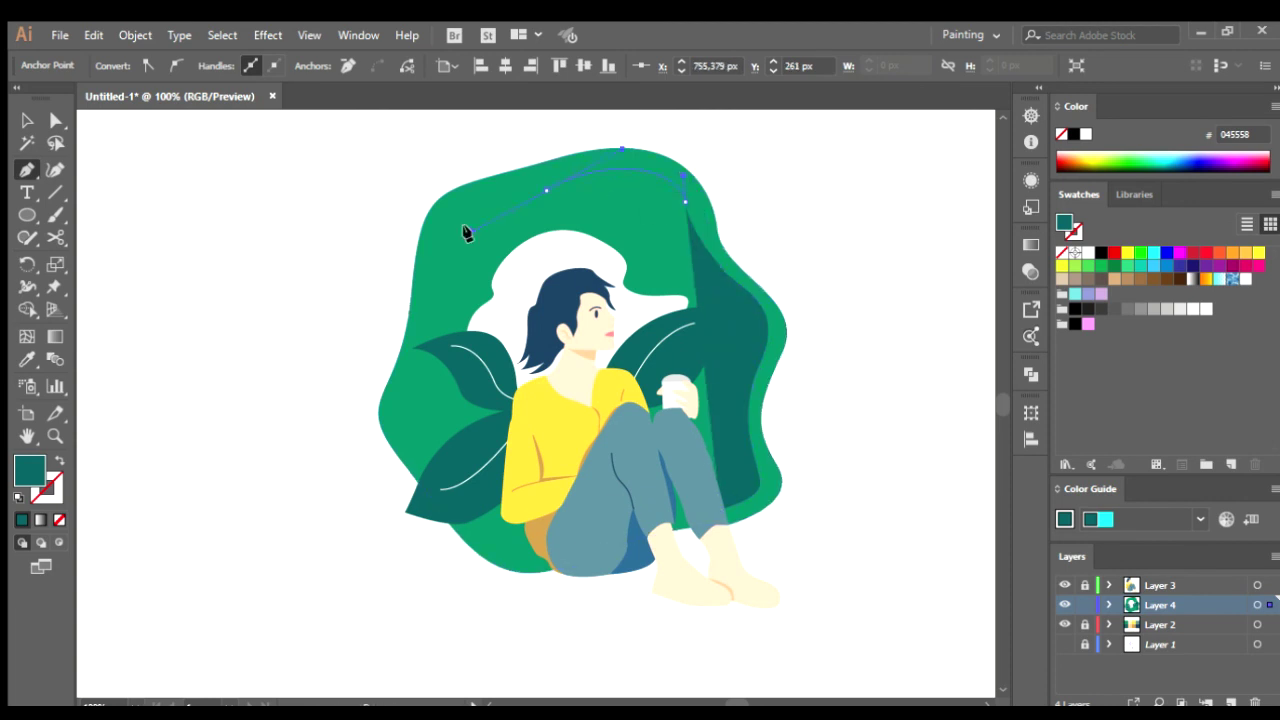
pyautogui.moveTo(441, 235); pyautogui.dragTo(420, 300)
pyautogui.moveTo(405, 407); pyautogui.dragTo(447, 488)
pyautogui.moveTo(515, 456)
pyautogui.mouseDown()
pyautogui.moveTo(513, 550)
pyautogui.moveTo(645, 548)
pyautogui.mouseUp()
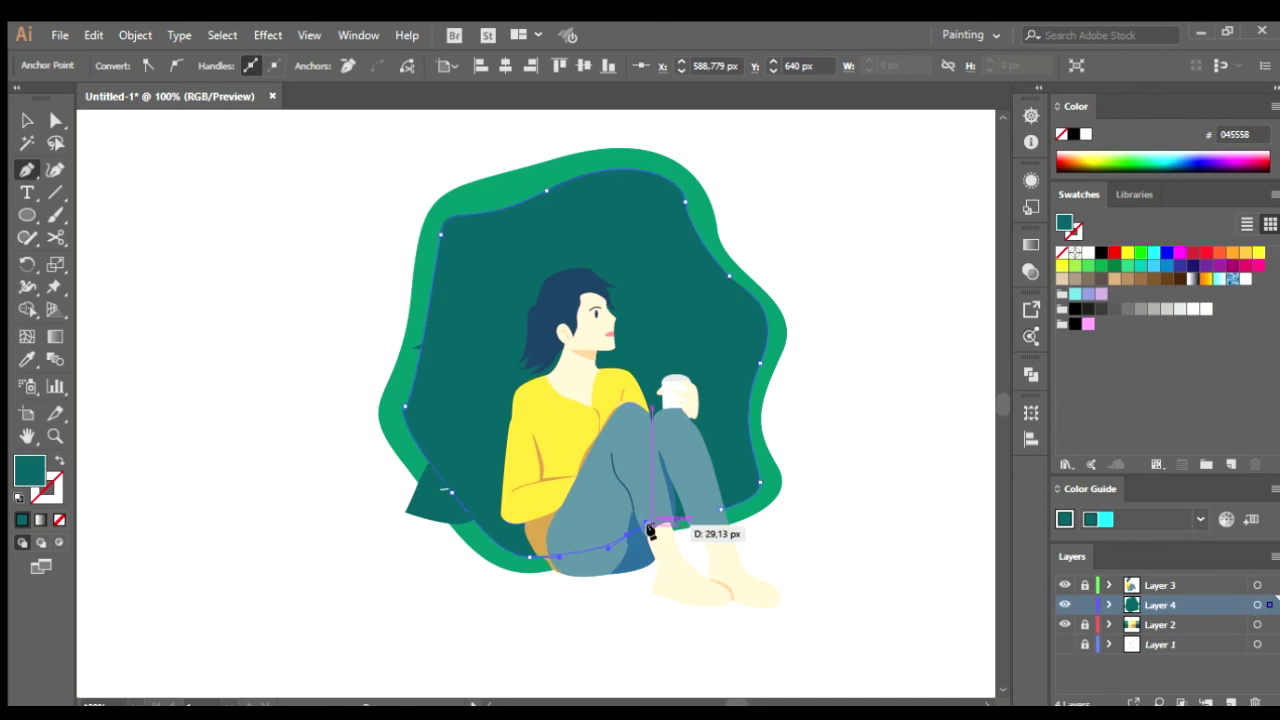
pyautogui.scroll(2, 650, 530)
pyautogui.scroll(-3, 890, 390)
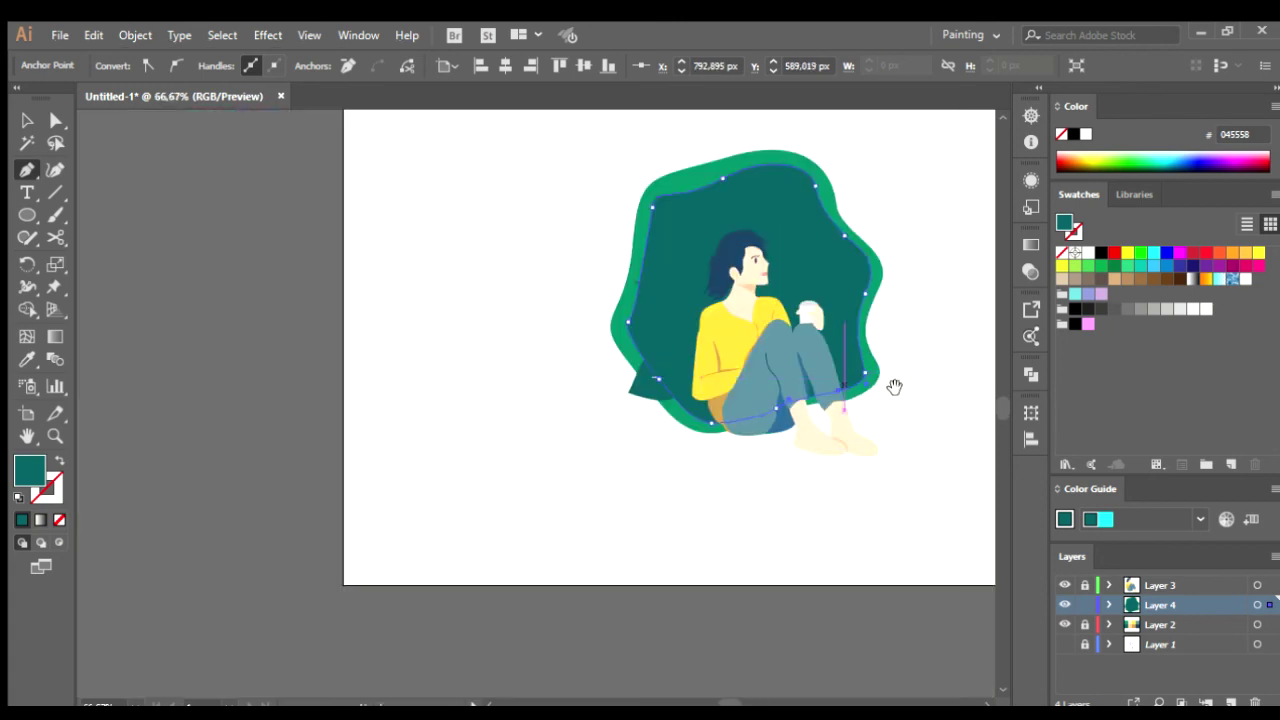
pyautogui.hotkey('ctrl', '1')
# - Select both background blobs and try merging them with the Shape Builder
pyautogui.click(14, 119)
pyautogui.click(805, 160)
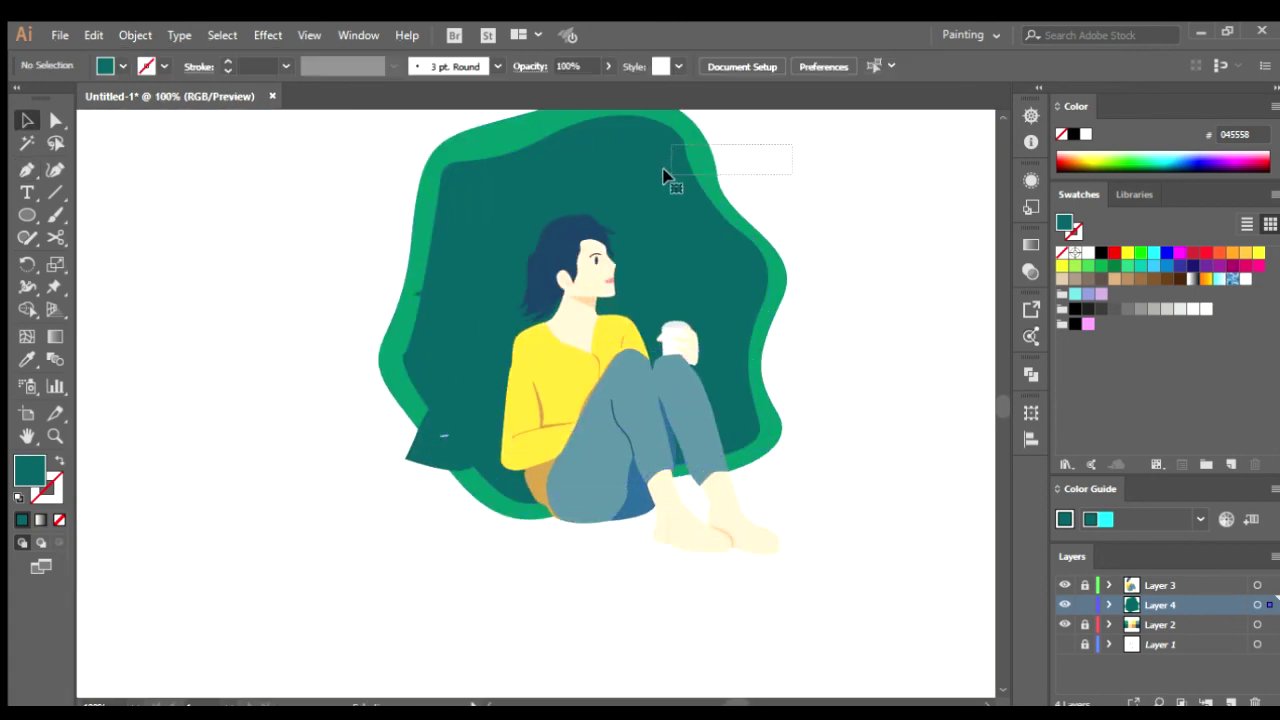
pyautogui.hotkey('ctrl', 'a')
pyautogui.hotkey('shift', 'm')
pyautogui.click(597, 178)
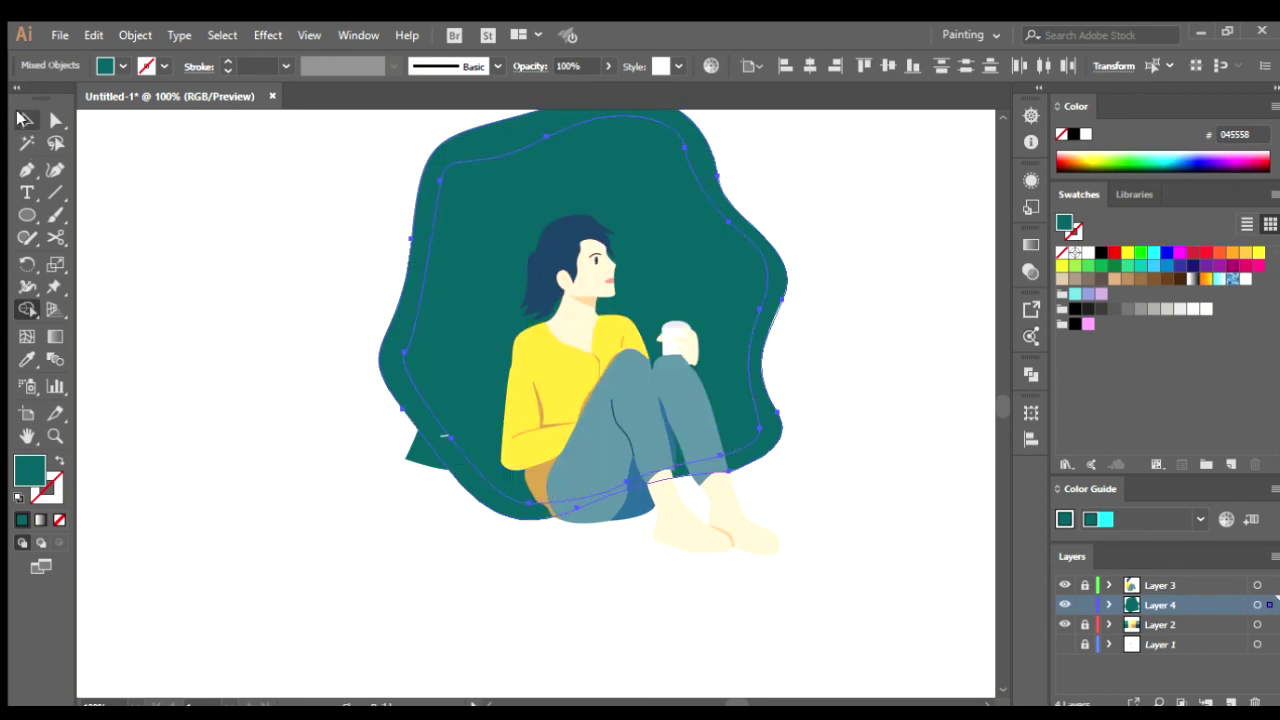
pyautogui.press('v')
pyautogui.moveTo(628, 205); pyautogui.dragTo(418, 330)
# - Fill the inner blob with the bright green
pyautogui.click(418, 330)
pyautogui.hotkey('ctrl', 'shift', 'a')
pyautogui.click(418, 330)
pyautogui.press('i')
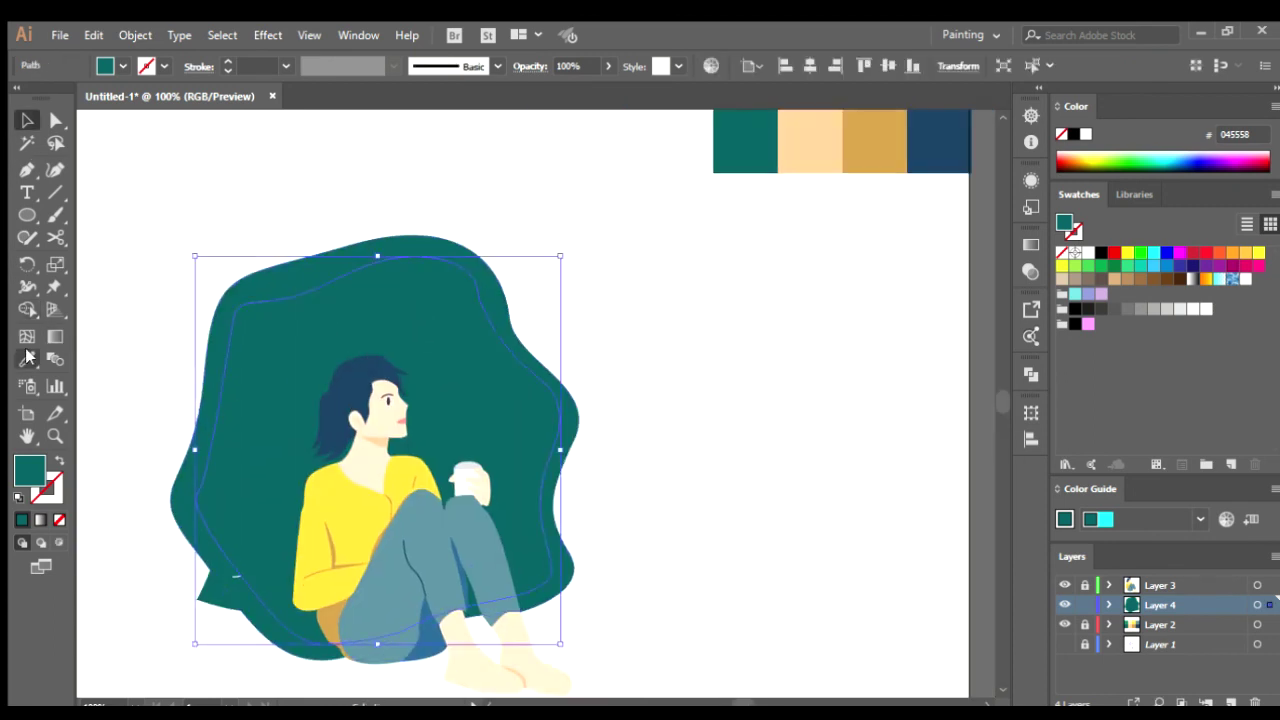
pyautogui.scroll(2, 735, 150)
pyautogui.click(735, 150)
pyautogui.click(517, 179)
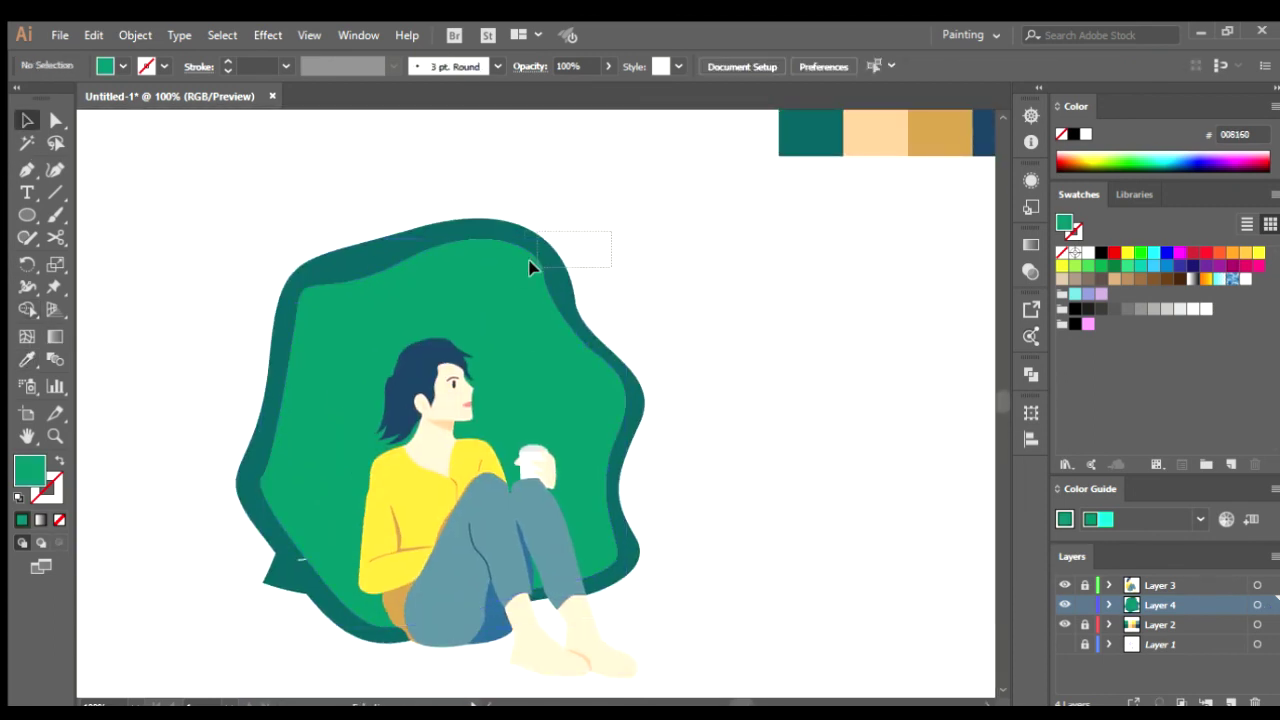
# - Send the green blobs behind the leaves and white shape, undoing and redoing stacking changes
pyautogui.hotkey('ctrl', 'a')
pyautogui.hotkey('ctrl', 'shift', '[')
pyautogui.hotkey('ctrl', 'shift', 'a')
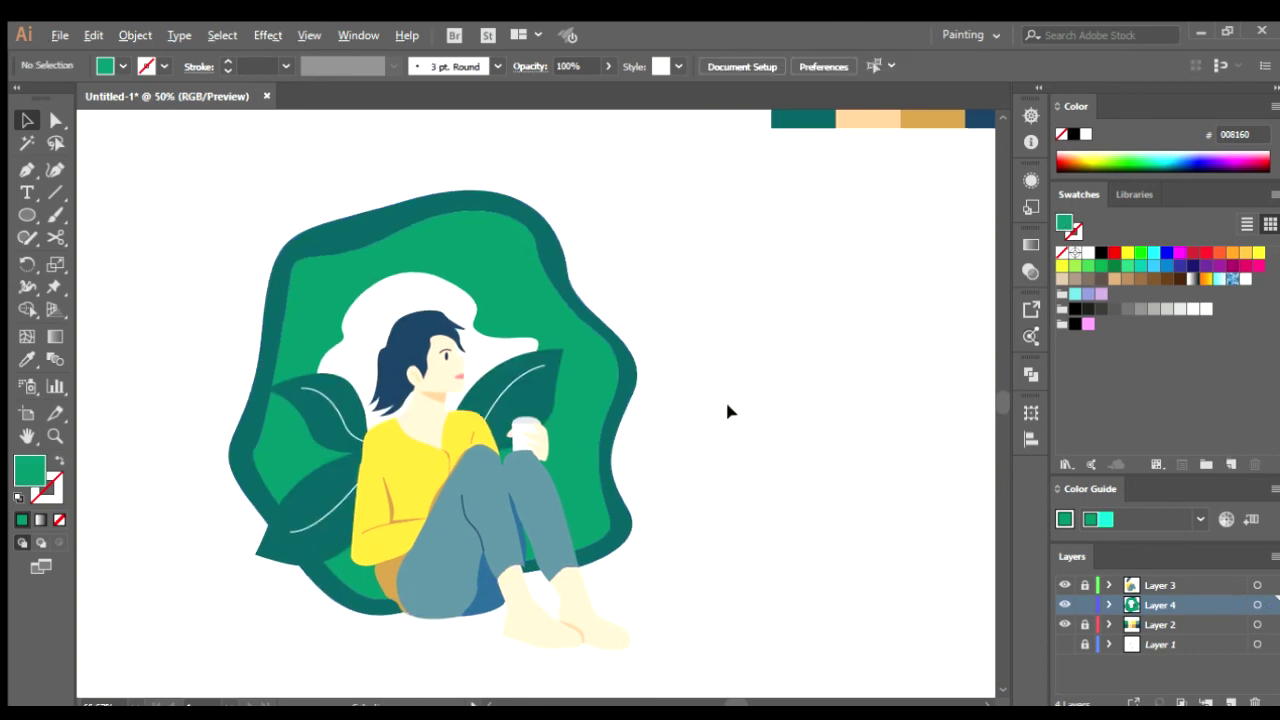
pyautogui.scroll(-2, 617, 414)
pyautogui.scroll(1, 590, 455)
pyautogui.scroll(-1, 590, 455)
pyautogui.scroll(1, 672, 424)
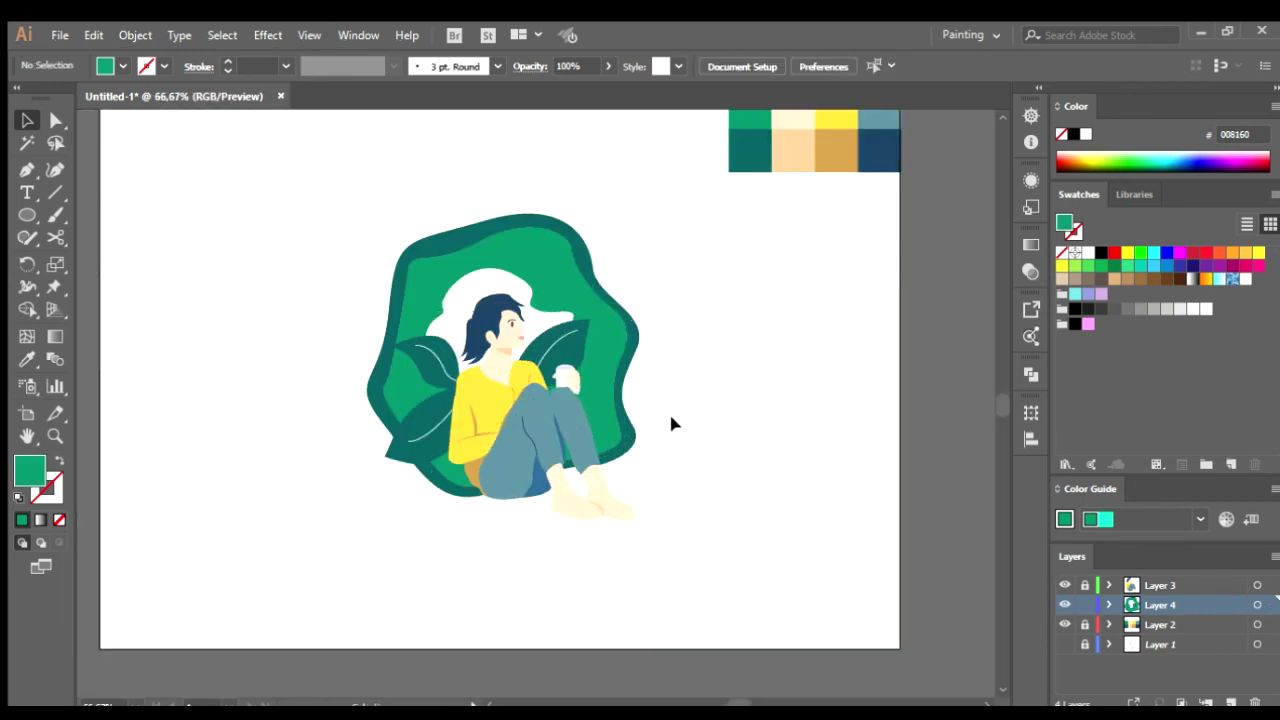
pyautogui.hotkey('ctrl', 'z')
pyautogui.hotkey('ctrl', 'z')
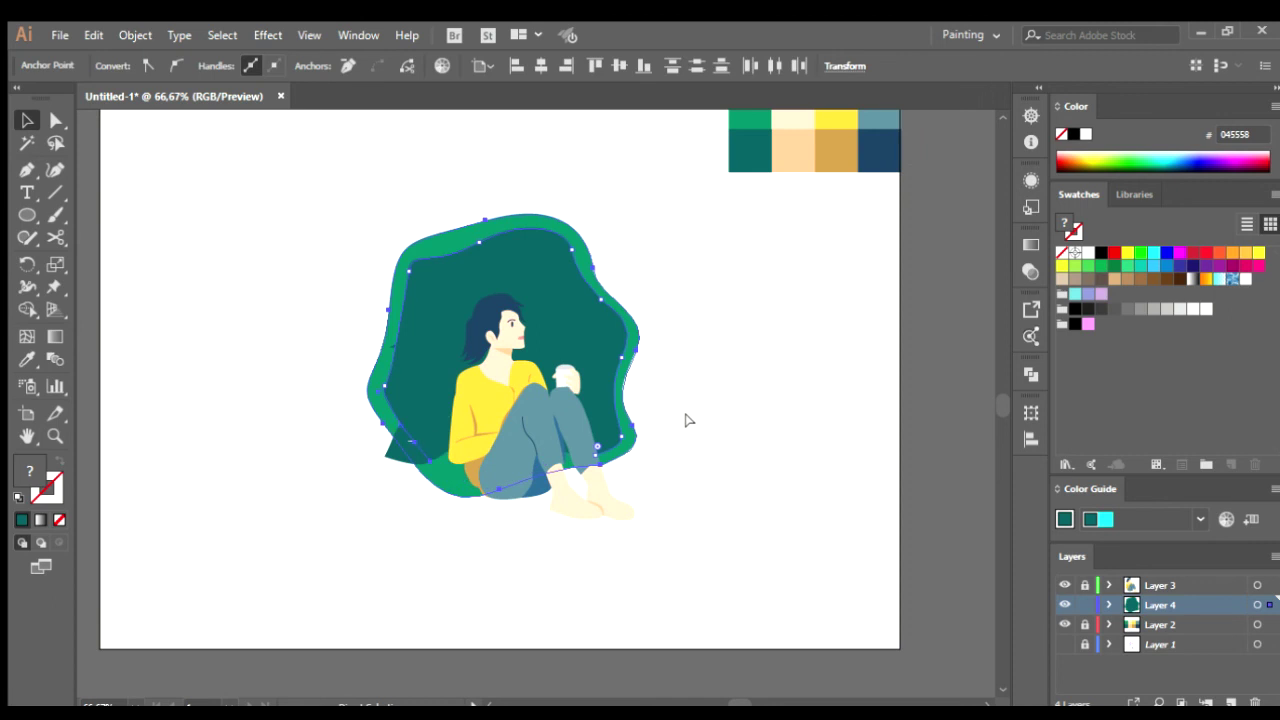
pyautogui.hotkey('ctrl', 'z')
pyautogui.hotkey('ctrl', 'shift', 'z')
pyautogui.hotkey('ctrl', 'z')
# - Delete the dark outer blob, pulling the leftover dark piece aside
pyautogui.moveTo(718, 336); pyautogui.dragTo(965, 340)
pyautogui.press('Delete')
pyautogui.scroll(-1, 706, 352)
pyautogui.scroll(1, 654, 323)
pyautogui.moveTo(654, 323); pyautogui.dragTo(812, 285)
pyautogui.scroll(3, 700, 345)
pyautogui.scroll(-4, 723, 349)
# - Delete the leftover dark blob and drag the white shape down behind the head
pyautogui.press('Delete')
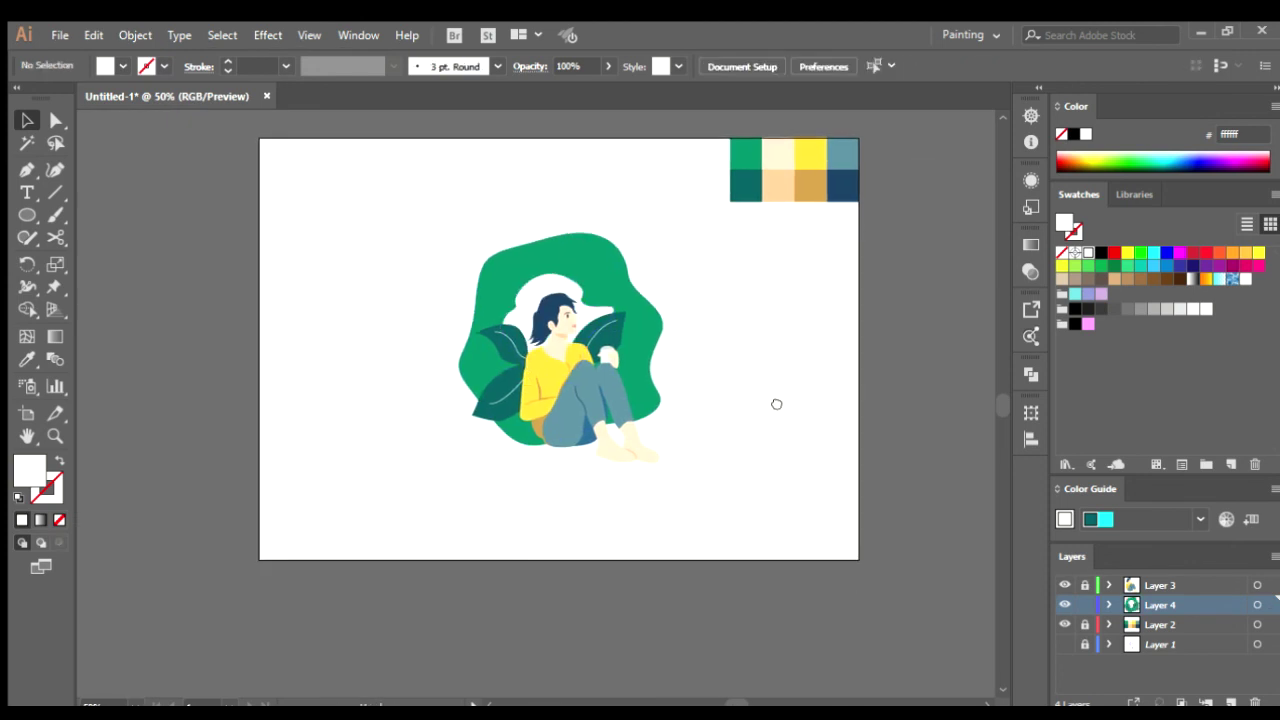
pyautogui.scroll(2, 776, 404)
pyautogui.moveTo(795, 357); pyautogui.dragTo(795, 443)
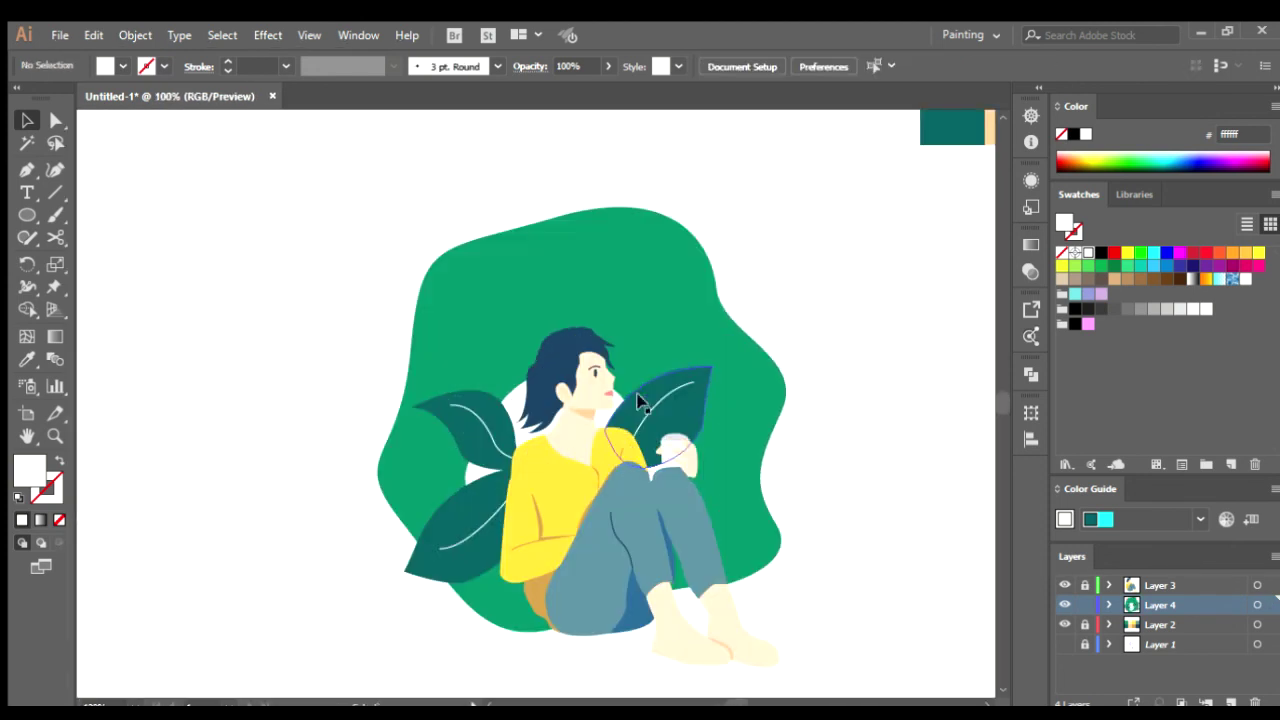
pyautogui.moveTo(638, 354)
pyautogui.mouseDown()
pyautogui.moveTo(668, 407)
pyautogui.moveTo(708, 417)
pyautogui.mouseUp()
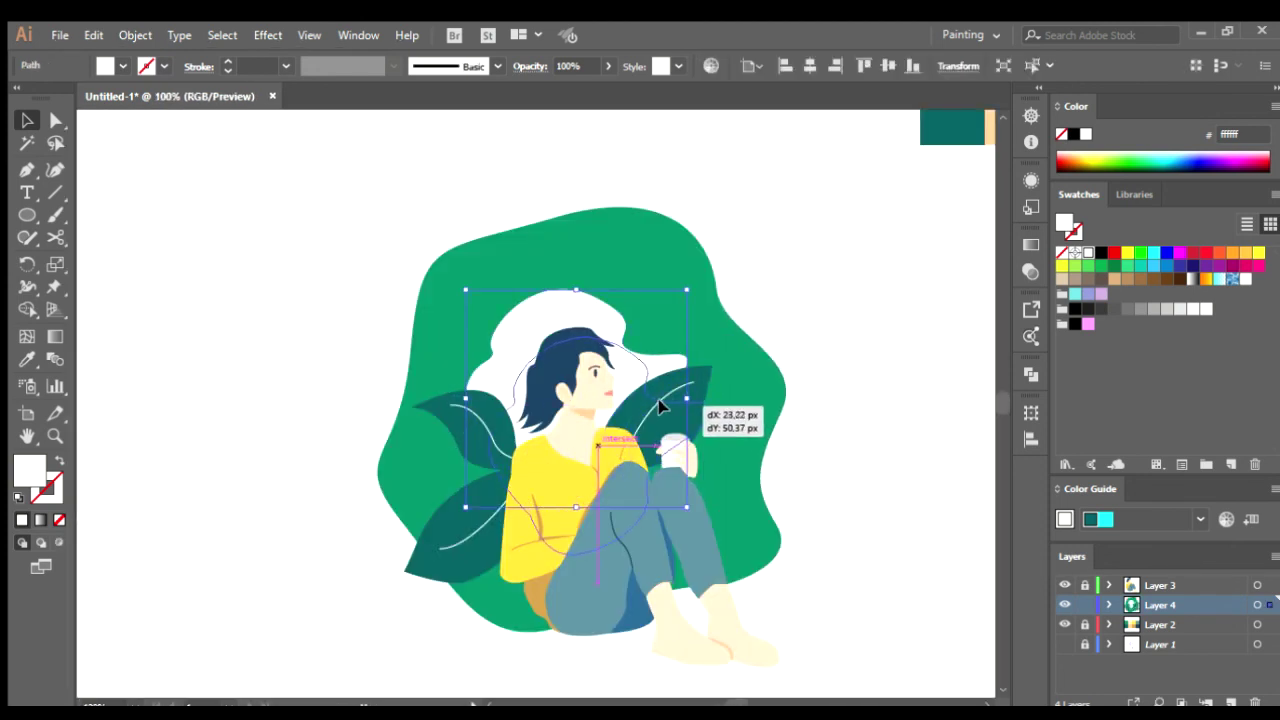
pyautogui.click(900, 414)
# - Shrink the white shape to about 212 × 208 px between the leaves
pyautogui.hotkey('ctrl', 'z')
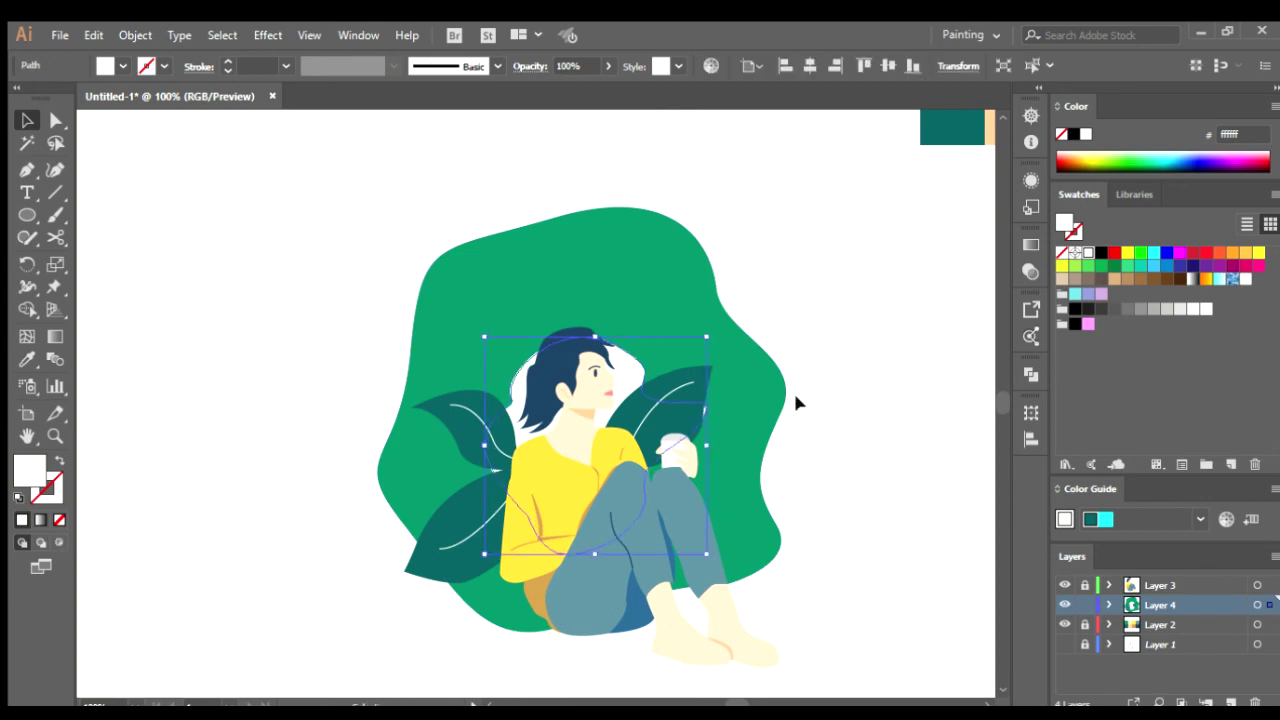
pyautogui.hotkey('ctrl', 'z')
pyautogui.hotkey('ctrl', 'z')
pyautogui.moveTo(701, 349); pyautogui.dragTo(670, 363)
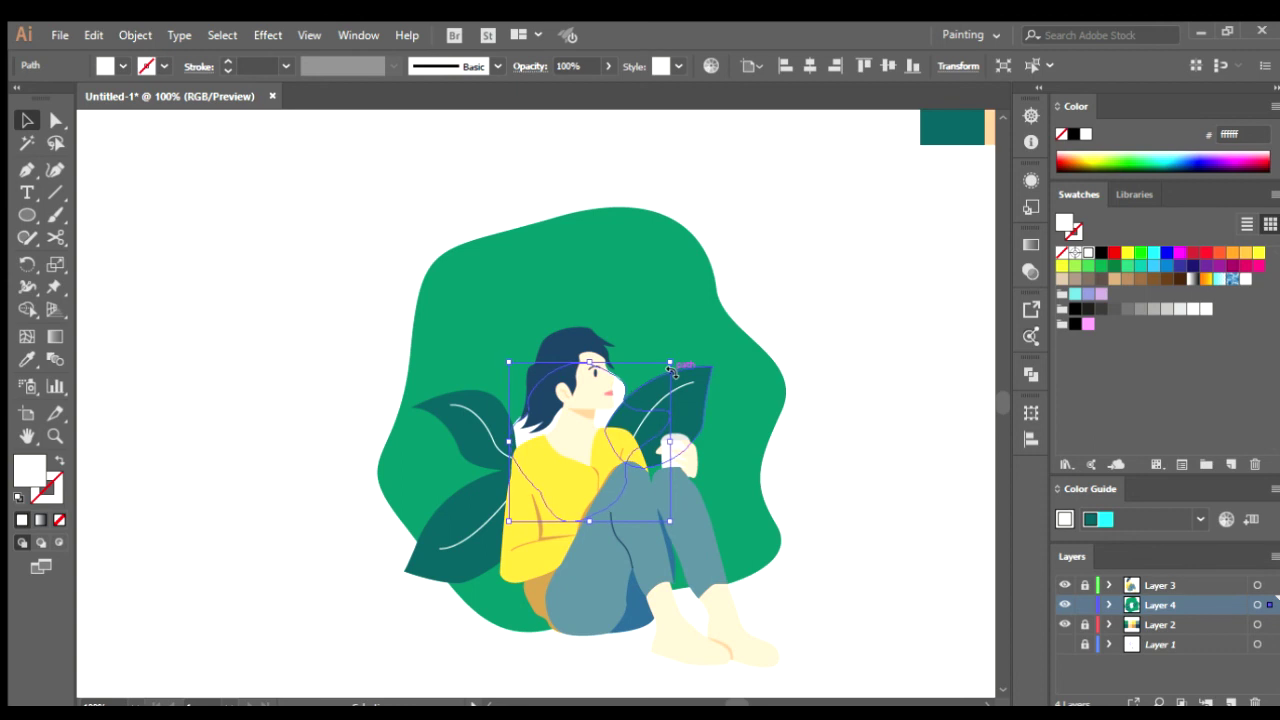
pyautogui.click(850, 300)
# - Hide the colour-palette layer and group all the artwork
pyautogui.scroll(-2, 711, 351)
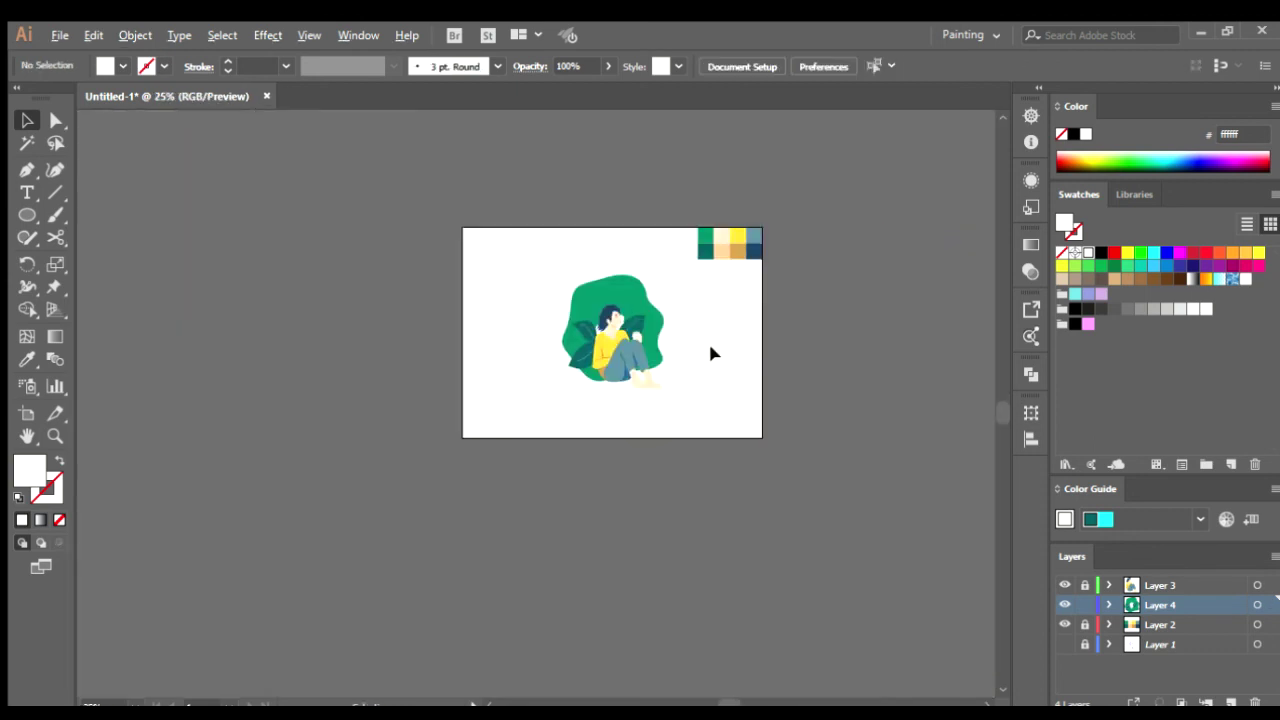
pyautogui.click(1062, 625)
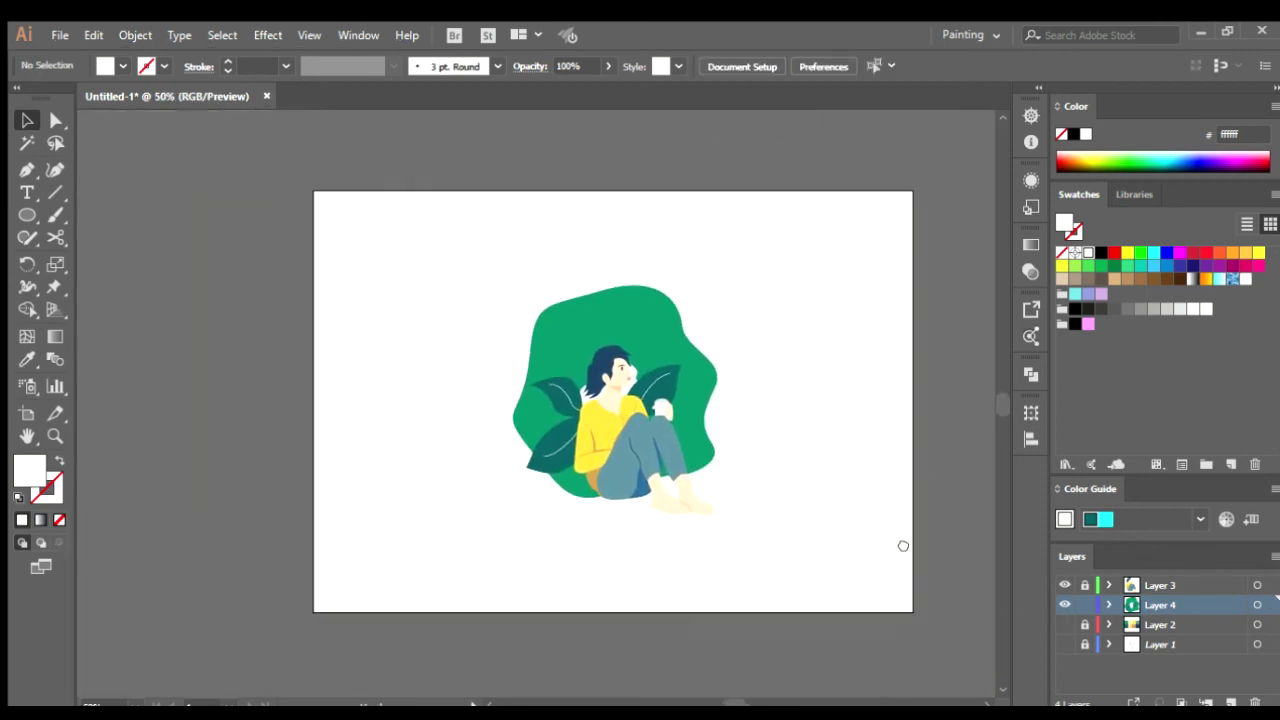
pyautogui.moveTo(803, 222); pyautogui.dragTo(660, 312)
pyautogui.click(814, 209)
pyautogui.hotkey('ctrl', 'a')
pyautogui.hotkey('ctrl', 'g')
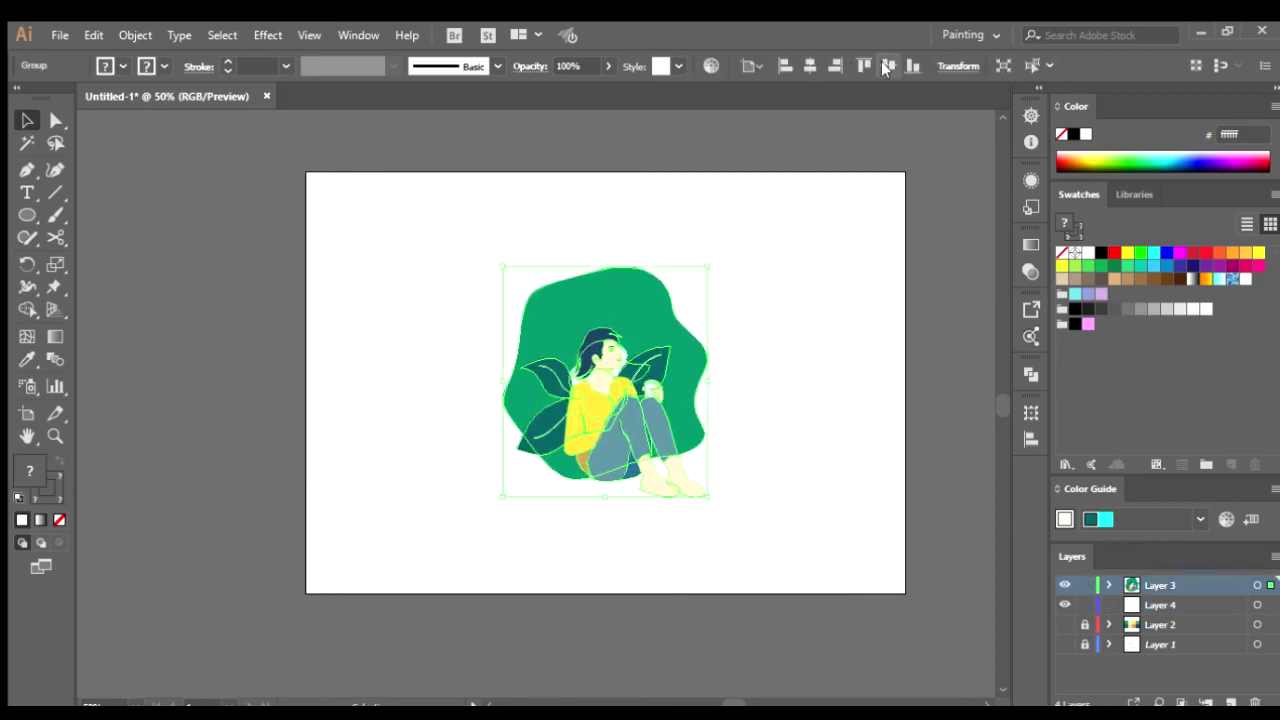
pyautogui.moveTo(885, 439); pyautogui.dragTo(863, 429)
# - Draw a full-artboard rectangle on Layer 4 filled pink (ffa6e4)
pyautogui.click(1160, 605)
pyautogui.click(27, 214)
pyautogui.press('m')
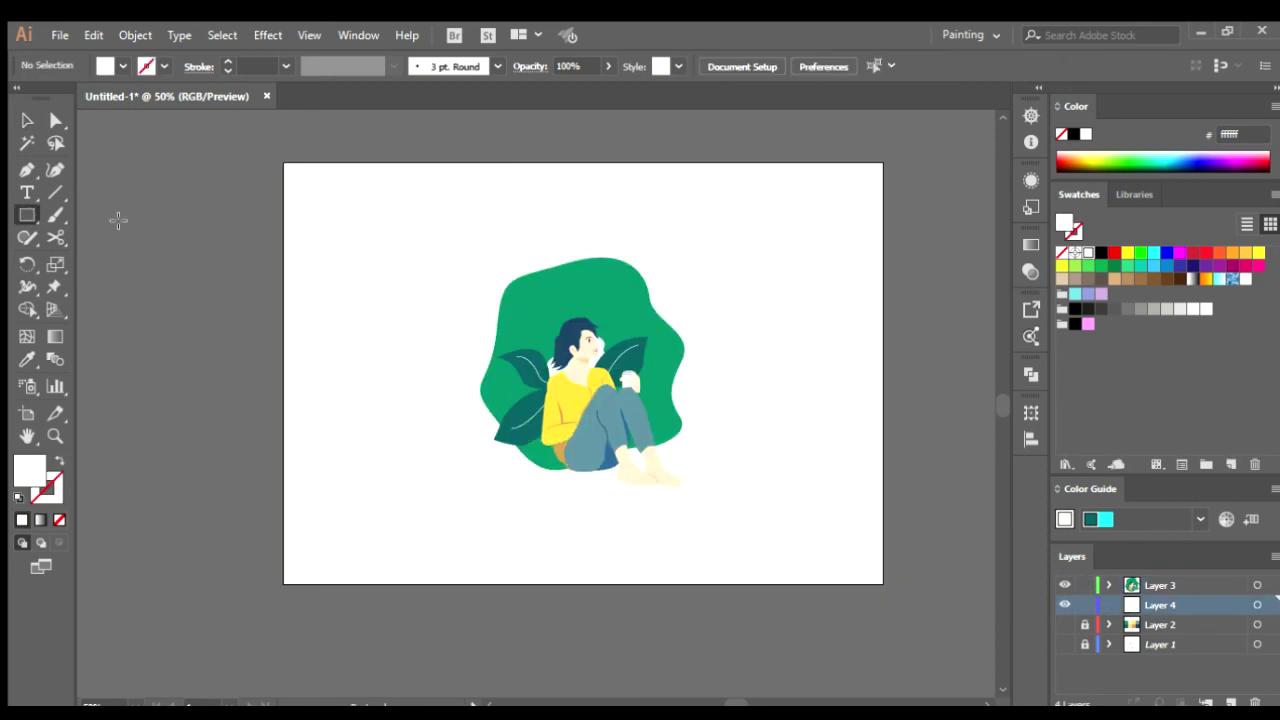
pyautogui.moveTo(284, 163)
pyautogui.mouseDown()
pyautogui.moveTo(825, 576)
pyautogui.moveTo(883, 585)
pyautogui.mouseUp()
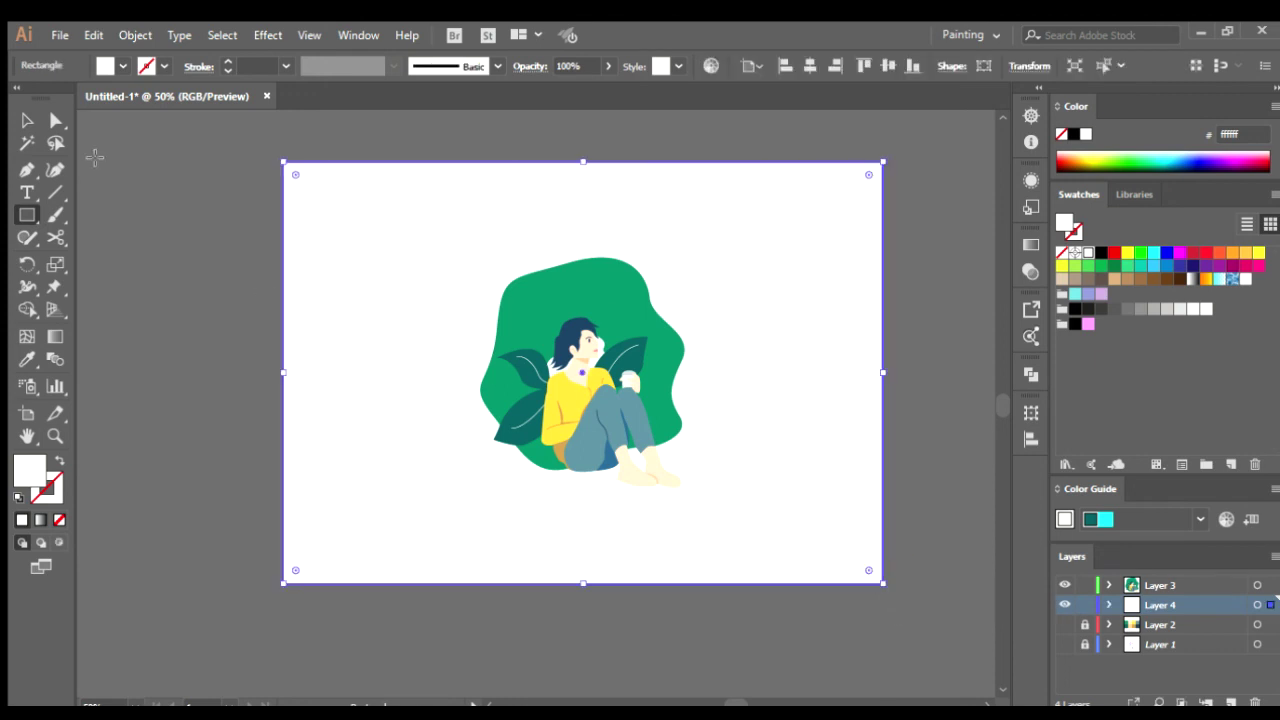
pyautogui.click(1180, 252)
pyautogui.press('v')
pyautogui.click(915, 374)
pyautogui.click(865, 378)
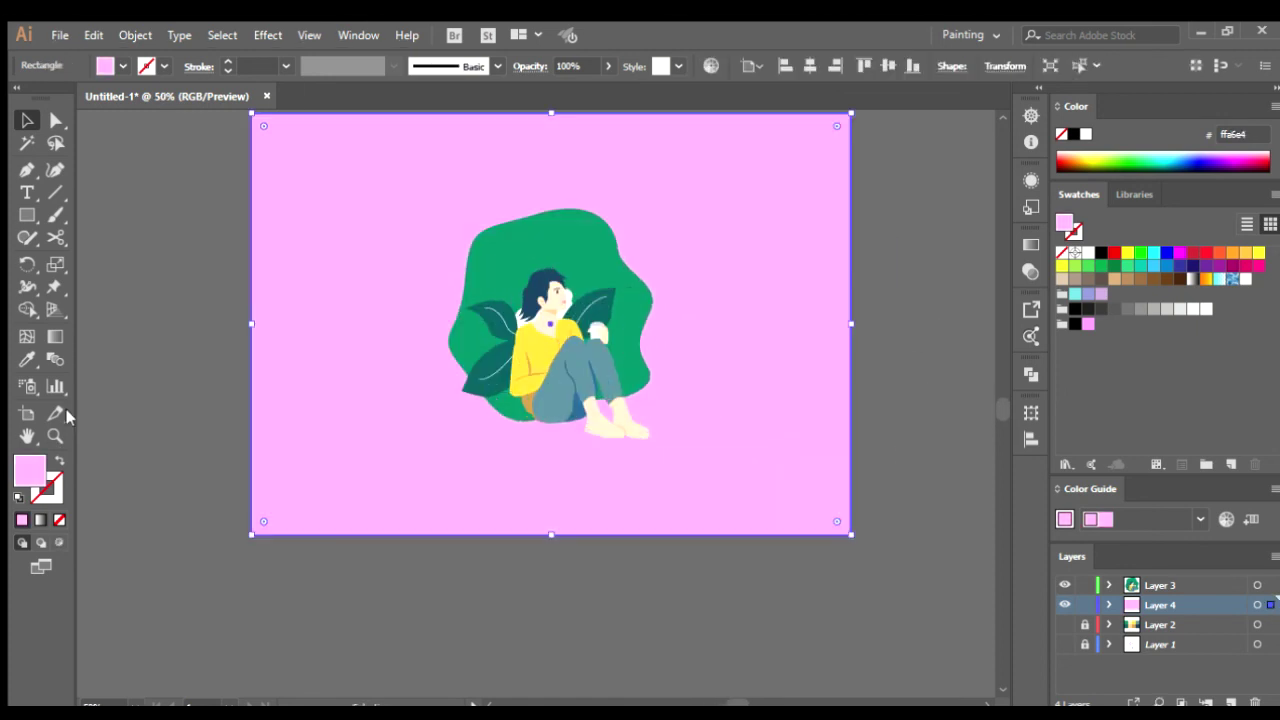
# - Show Layer 2 again and move Layer 4 below it in the Layers panel
pyautogui.click(1066, 625)
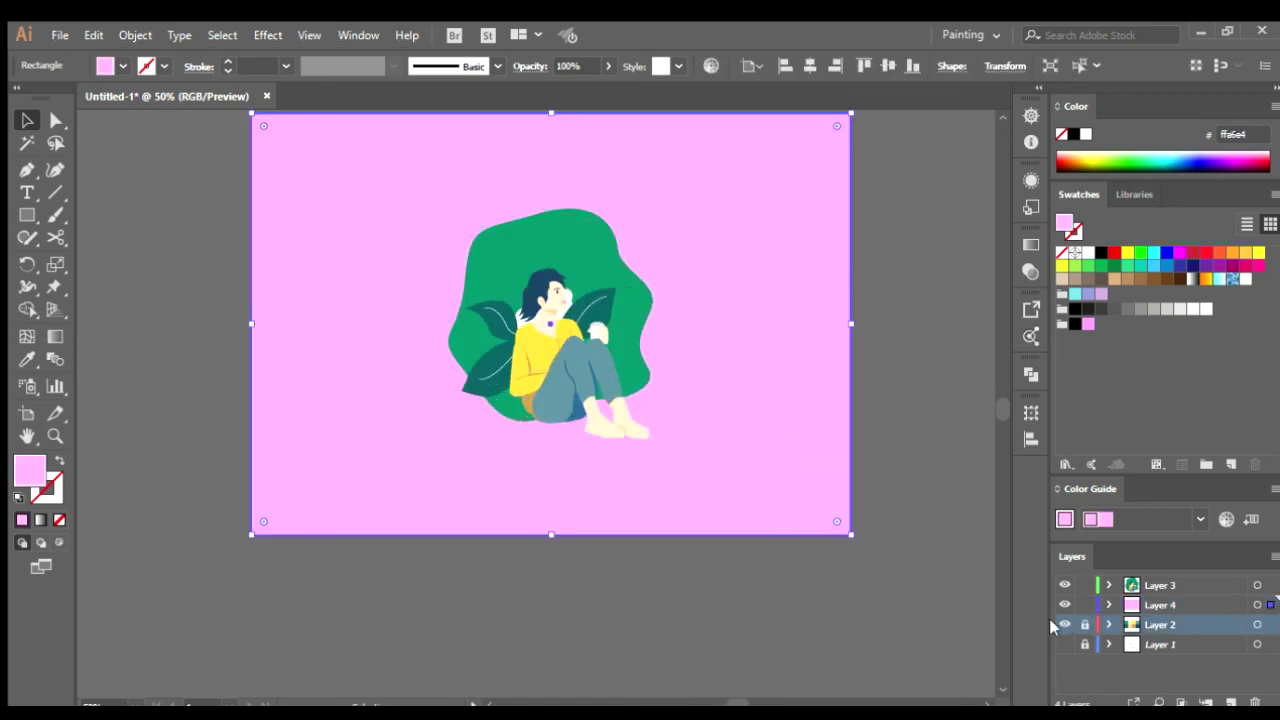
pyautogui.click(1151, 605)
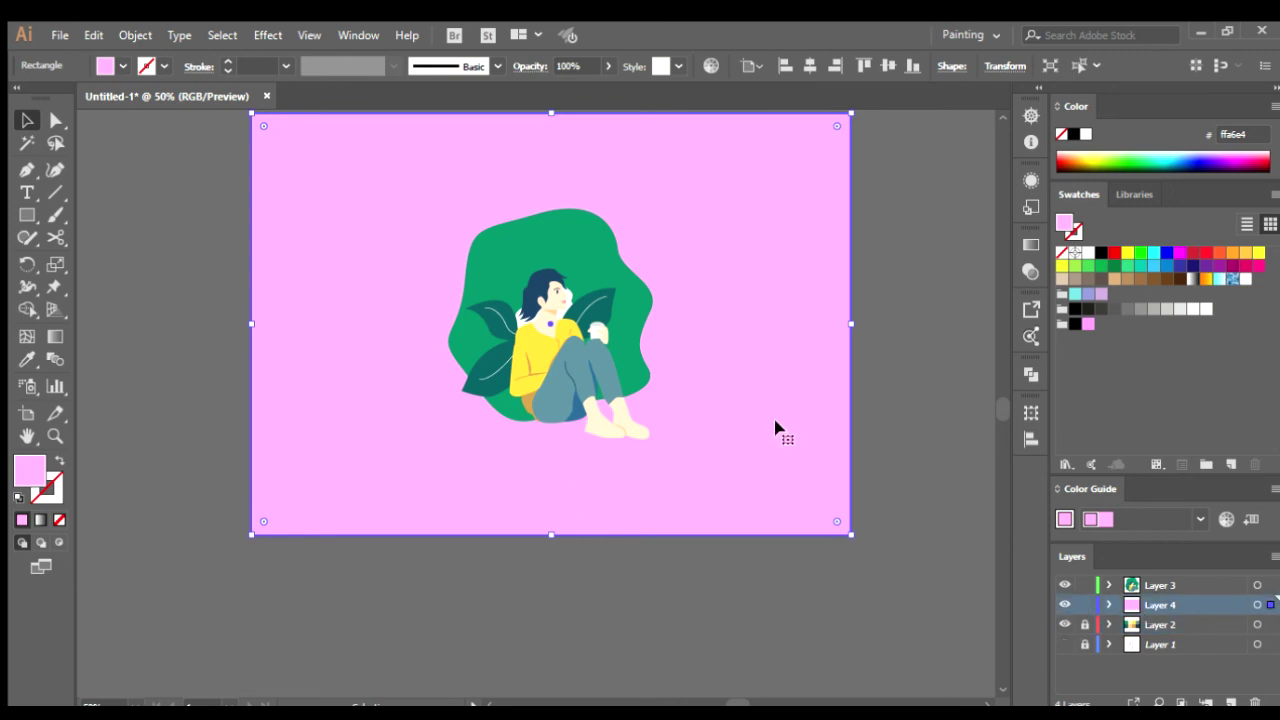
pyautogui.moveTo(1150, 604); pyautogui.dragTo(1155, 636)
# - Try stronger and paler yellow fills on the background rectangle with the Eyedropper
pyautogui.click(27, 359)
pyautogui.click(830, 130)
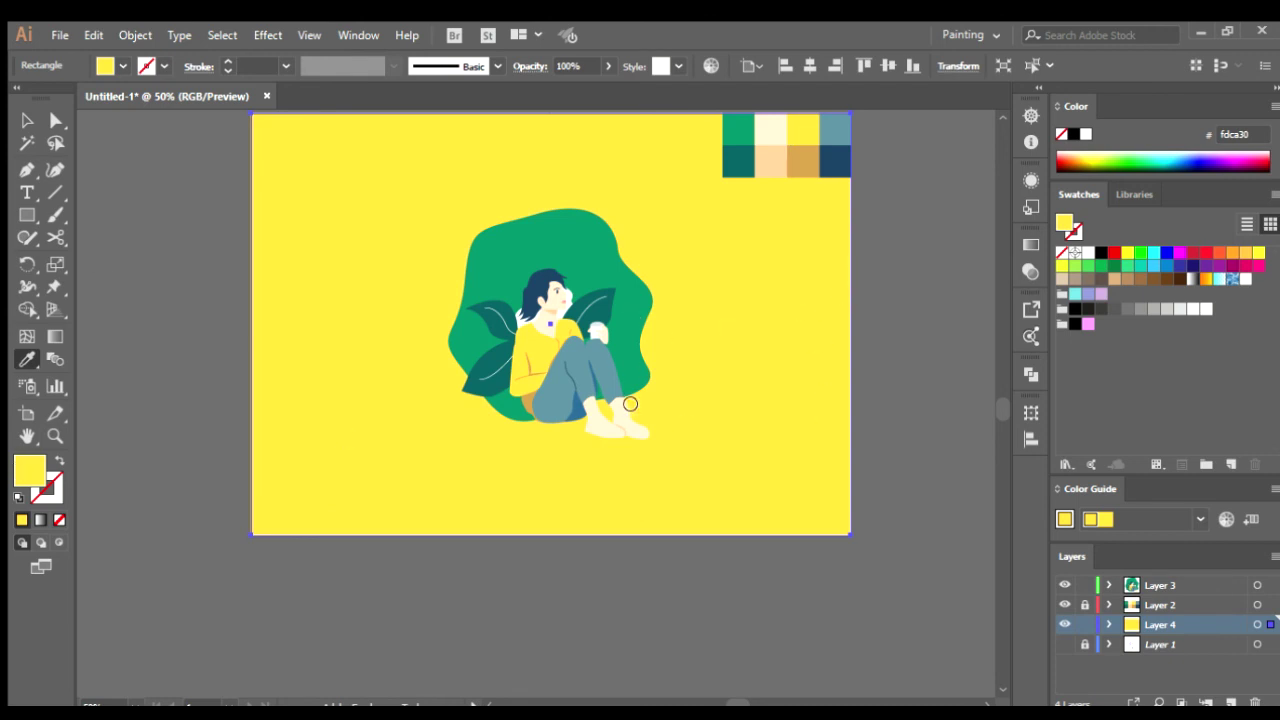
pyautogui.hotkey('ctrl', 'z')
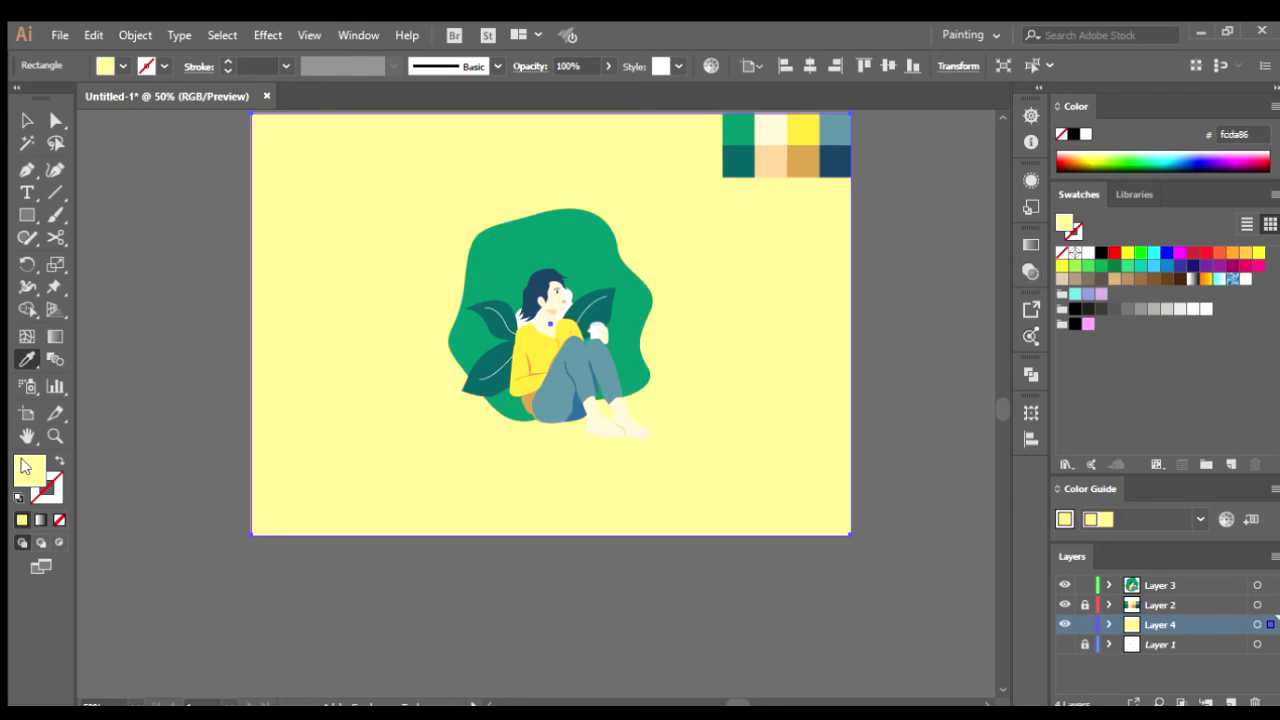
pyautogui.hotkey('ctrl', 'shift', 'z')
pyautogui.press('v')
# - Fill the background rectangle with the near-white (f2f2f2) swatch instead
pyautogui.click(529, 451)
pyautogui.scroll(-3, 529, 451)
pyautogui.scroll(3, 509, 474)
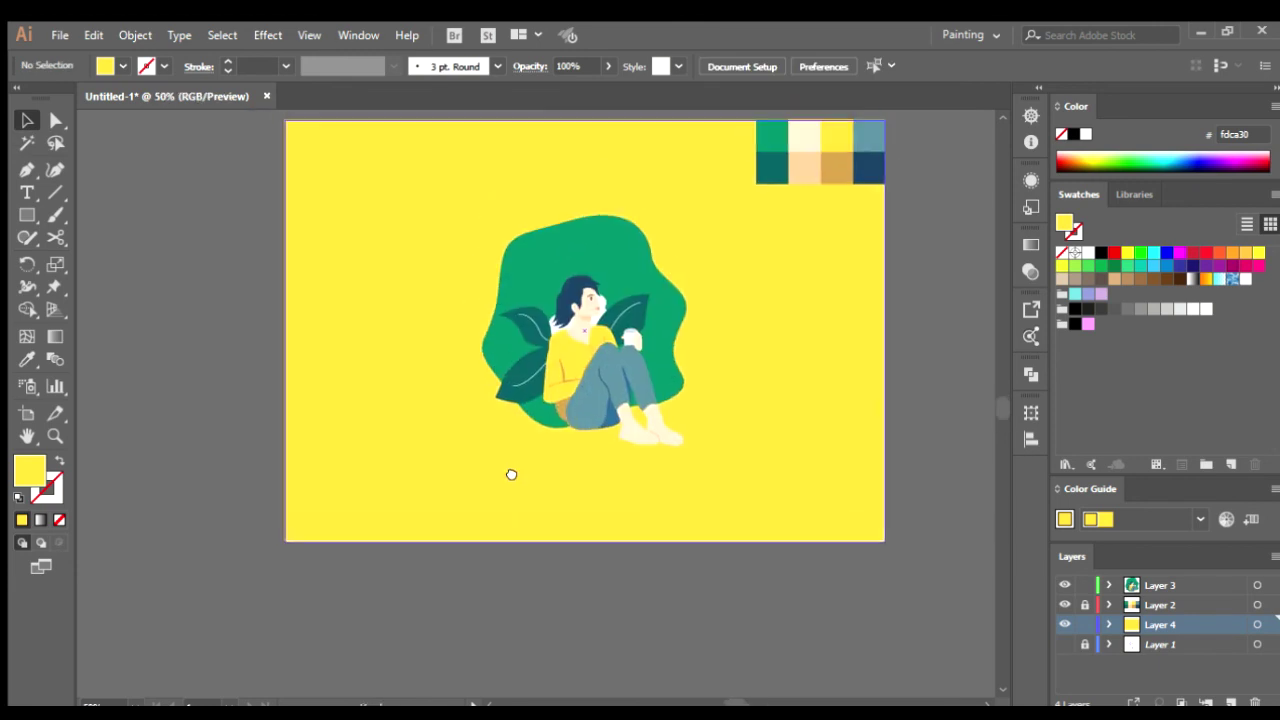
pyautogui.click(352, 465)
pyautogui.click(1206, 309)
pyautogui.click(955, 397)
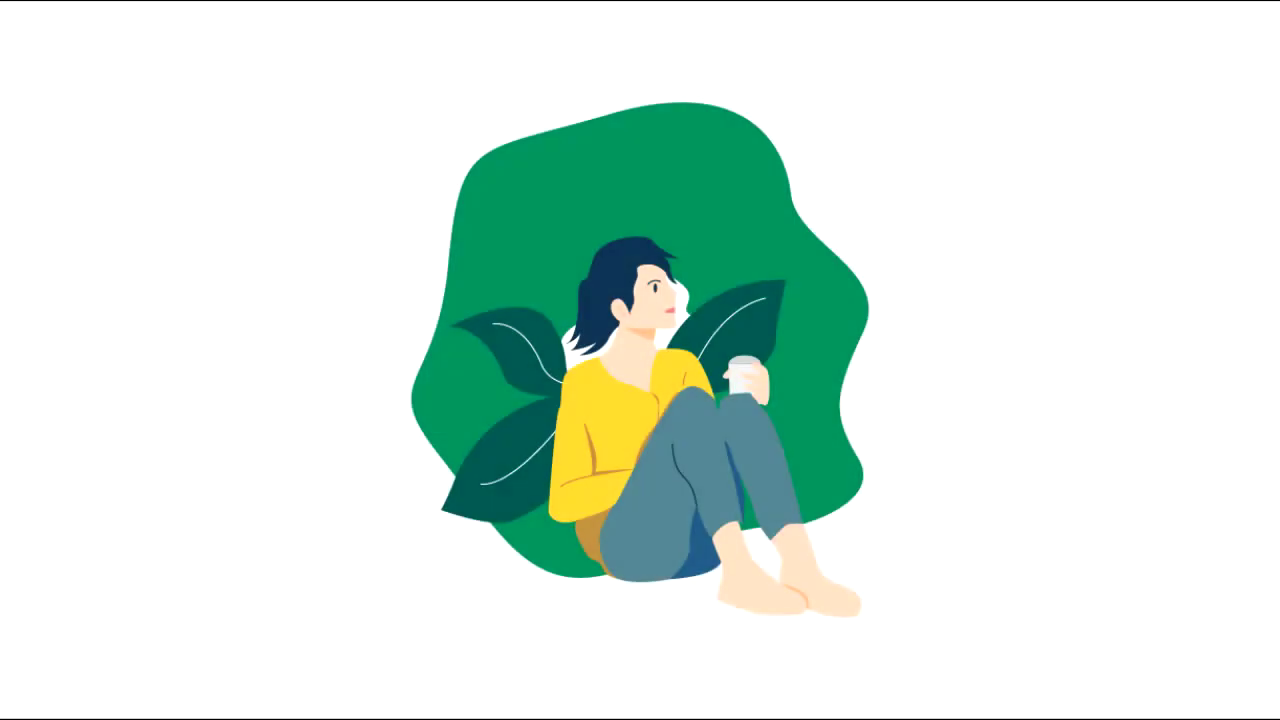